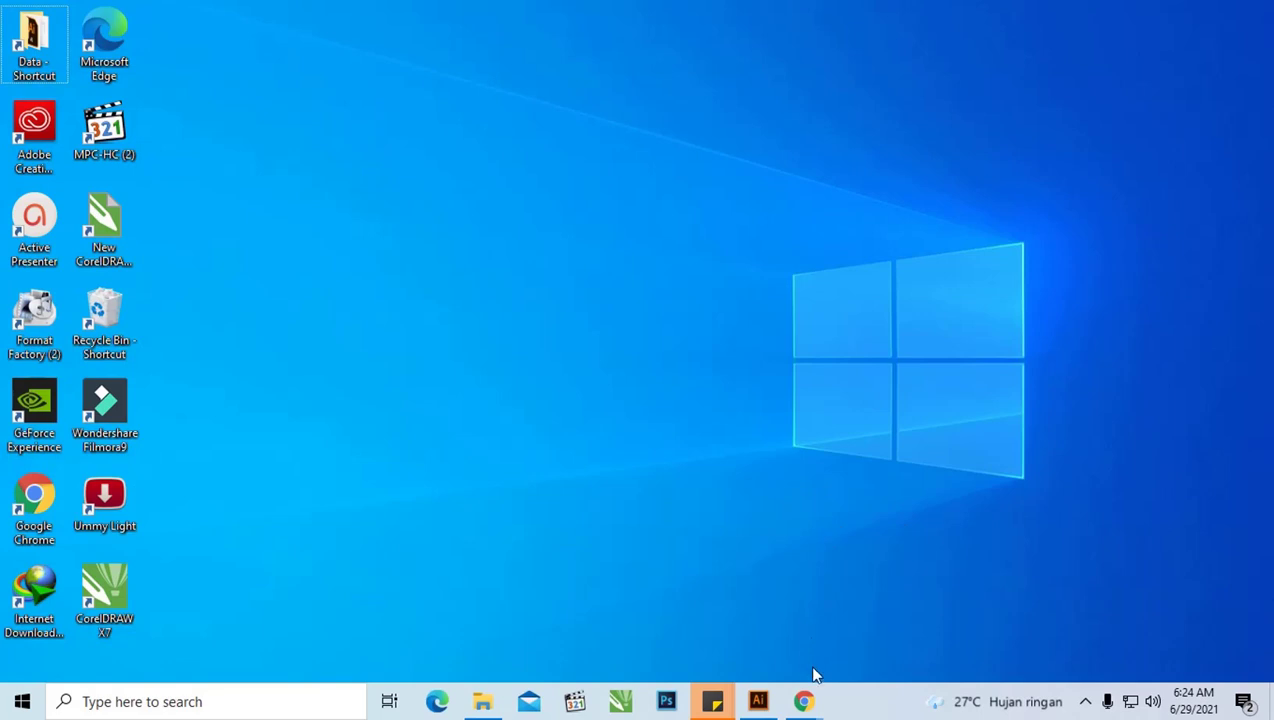
Bring the Chrome window with the templatemaker.nl Kantong Tas template to the front
left_click(806, 700)
left_click(852, 618)
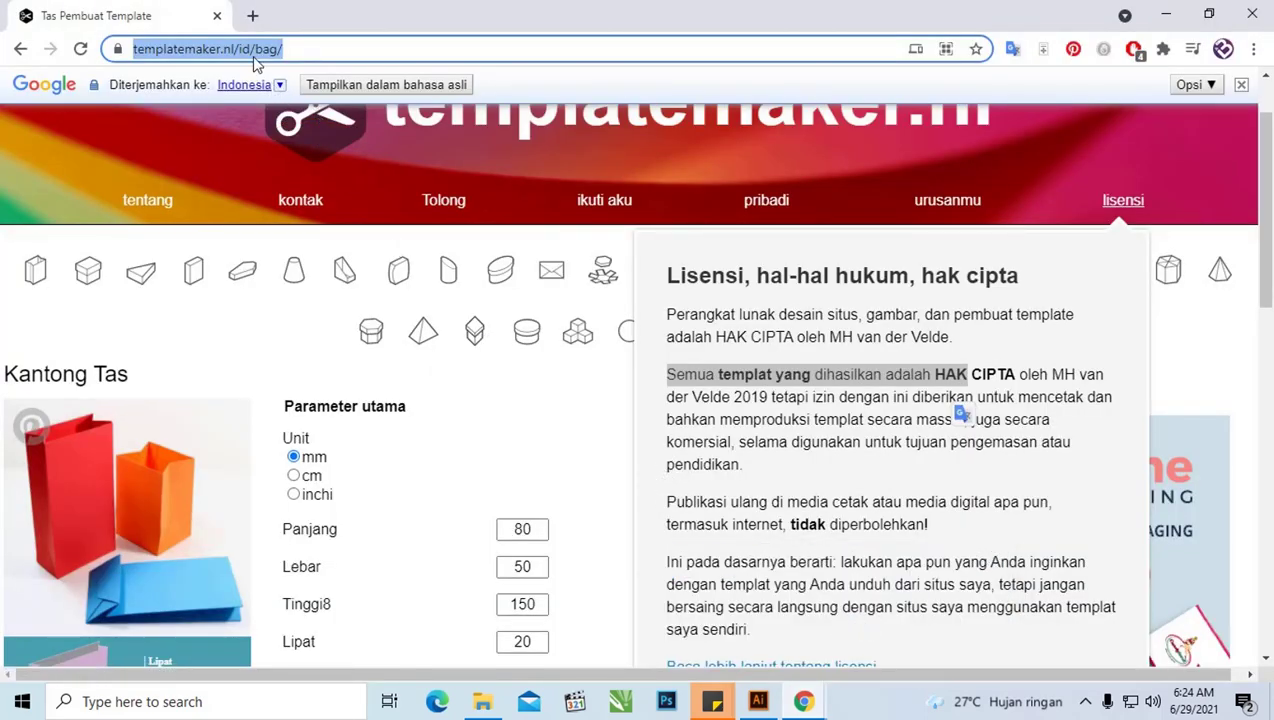
left_click(297, 48)
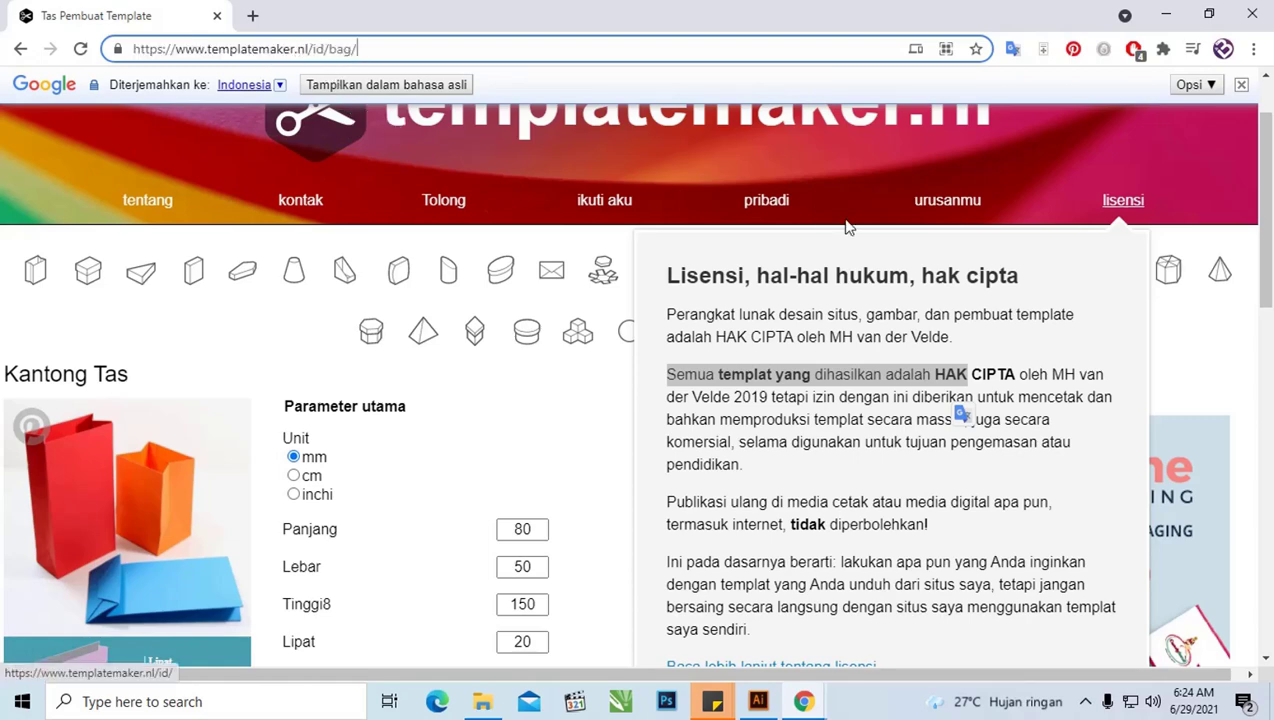
scroll(1087, 165, "up", 1)
Close the translation bar, dismiss the licence notice, and close the language list unchanged
left_click(1241, 85)
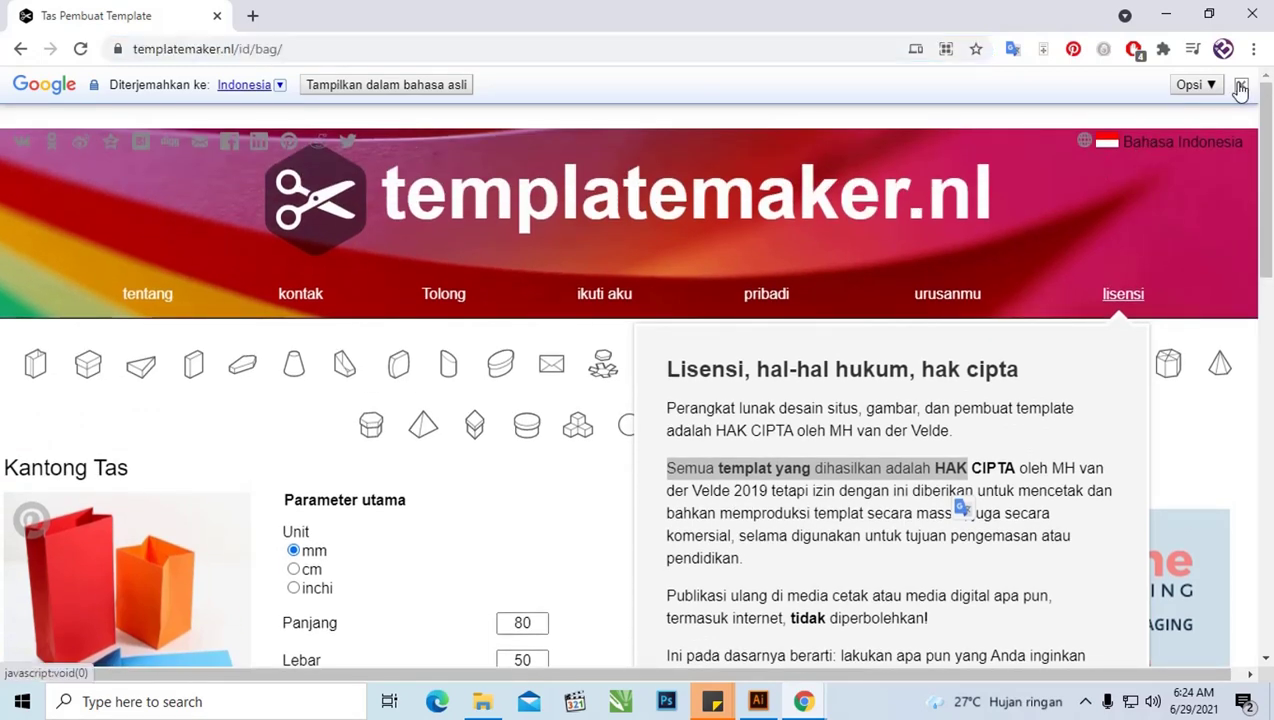
left_click(1085, 105)
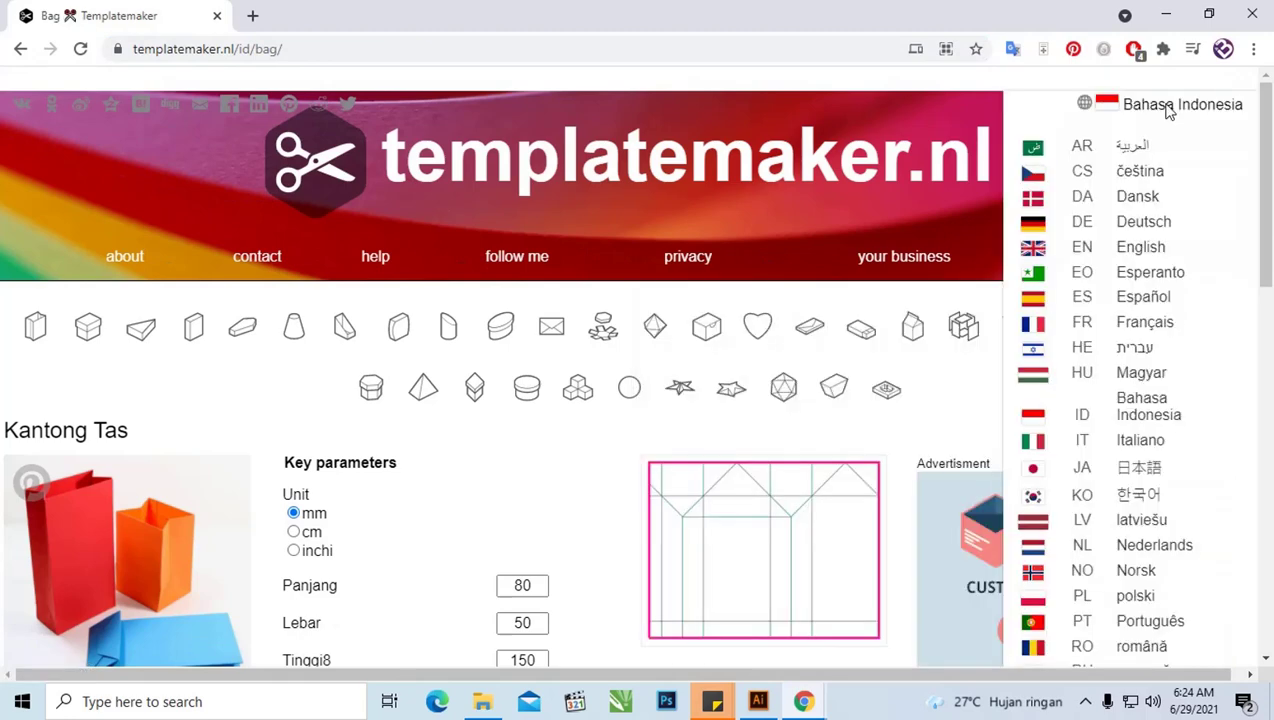
left_click(1160, 103)
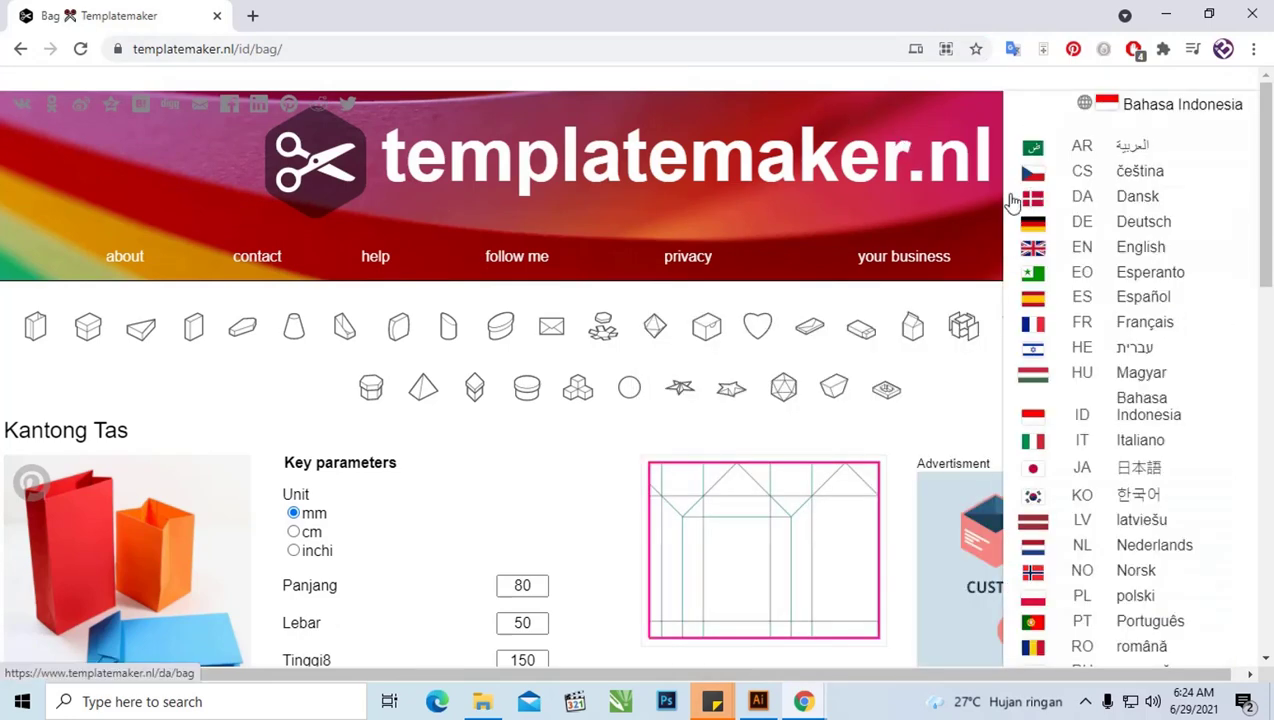
scroll(1052, 195, "down", 2)
scroll(1150, 270, "up", 2)
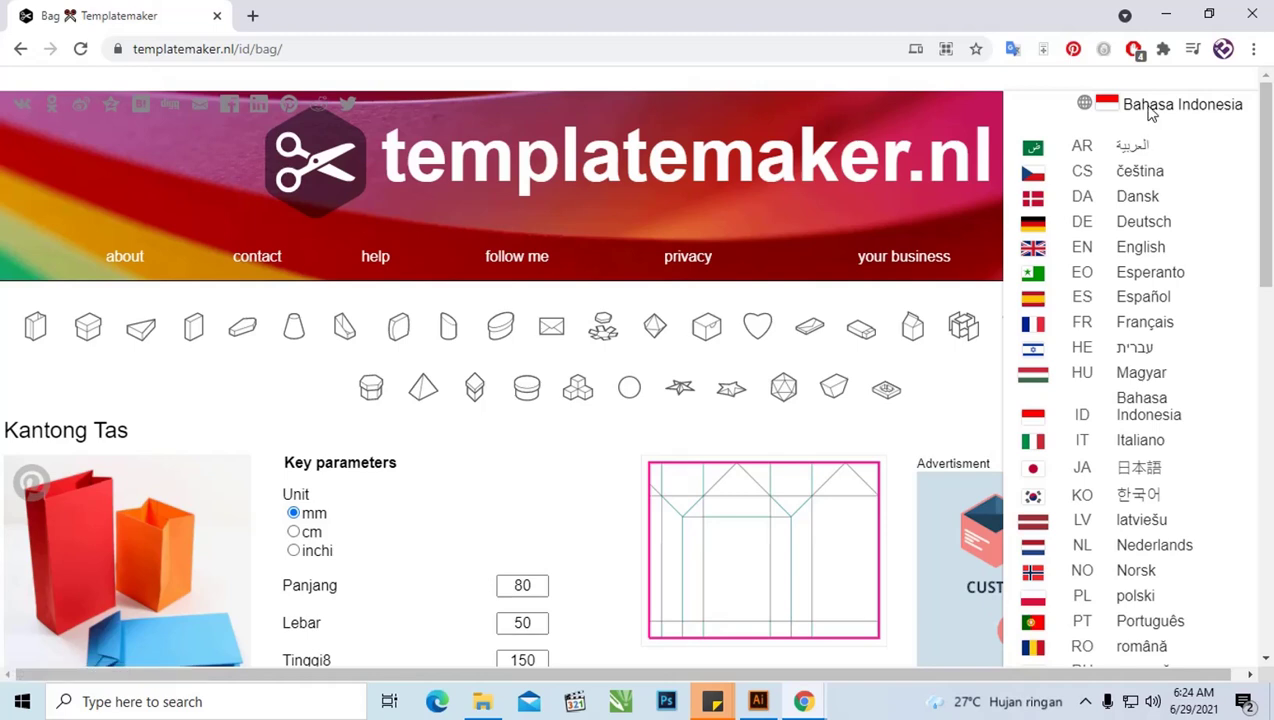
left_click(1149, 110)
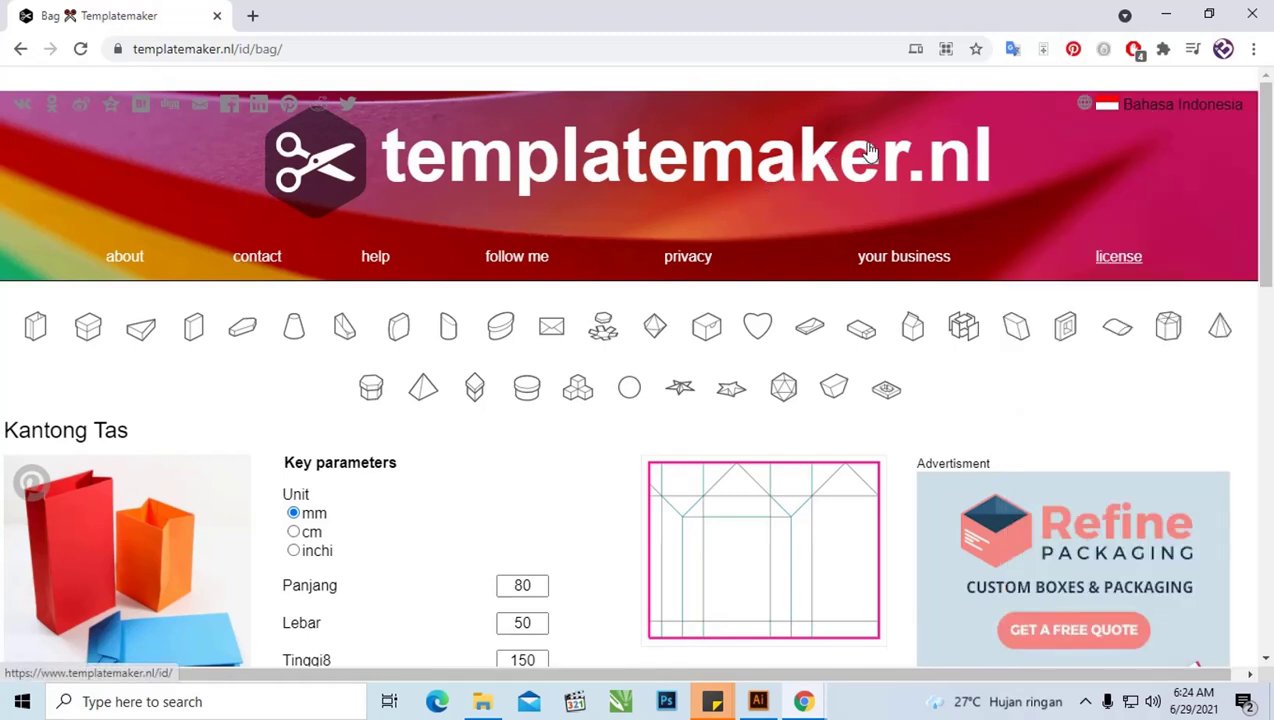
Check the translation helper, close it, and return to the top of the page
left_click(1013, 49)
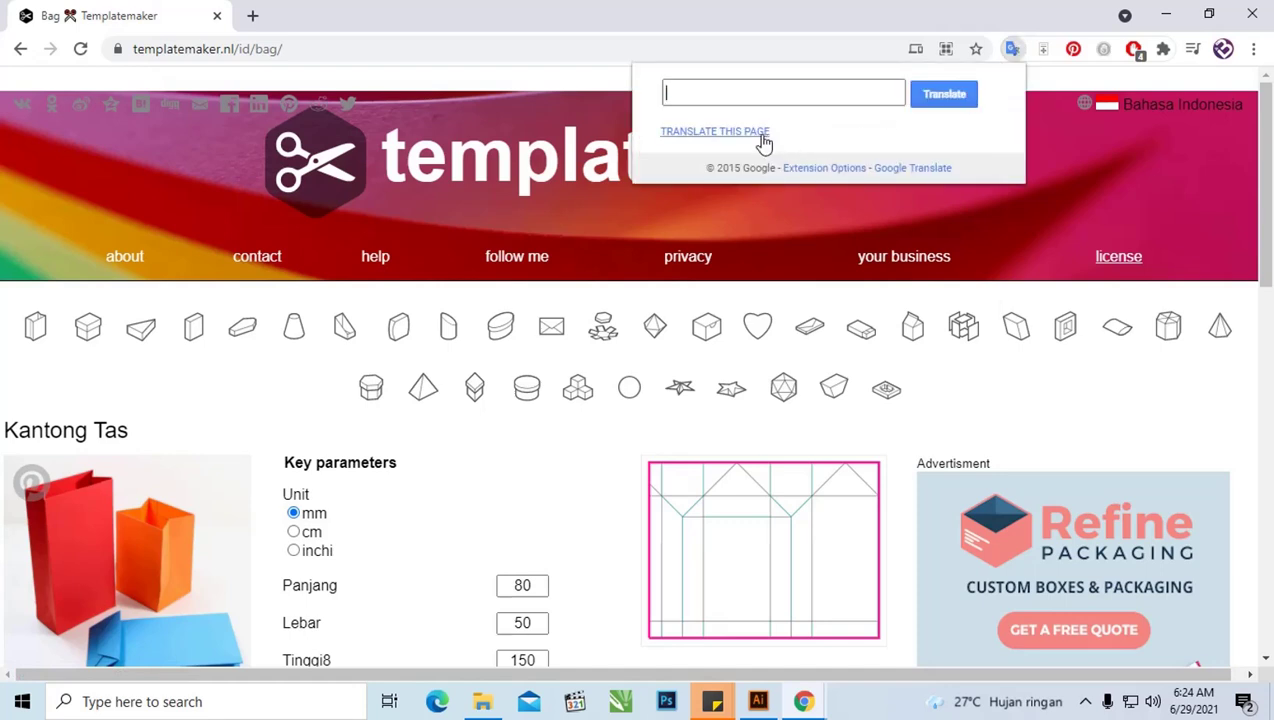
scroll(820, 220, "down", 1)
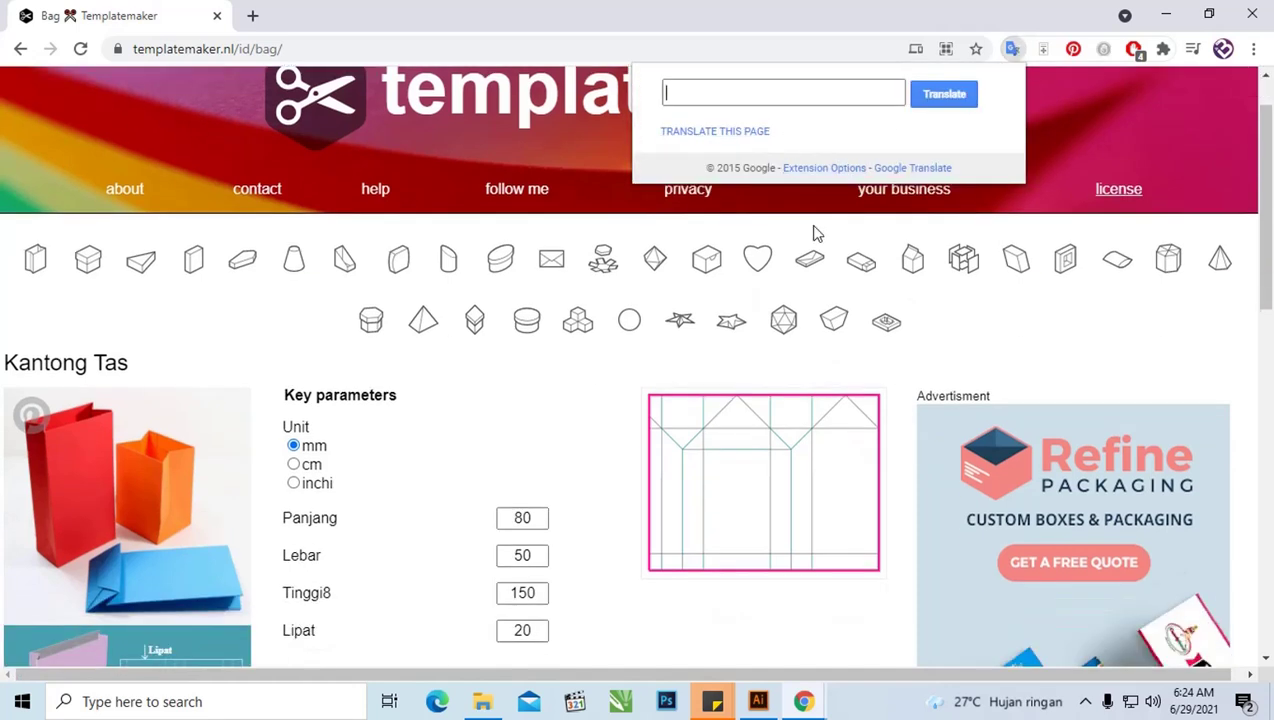
scroll(620, 285, "down", 2)
scroll(580, 288, "down", 2)
scroll(595, 280, "down", 1)
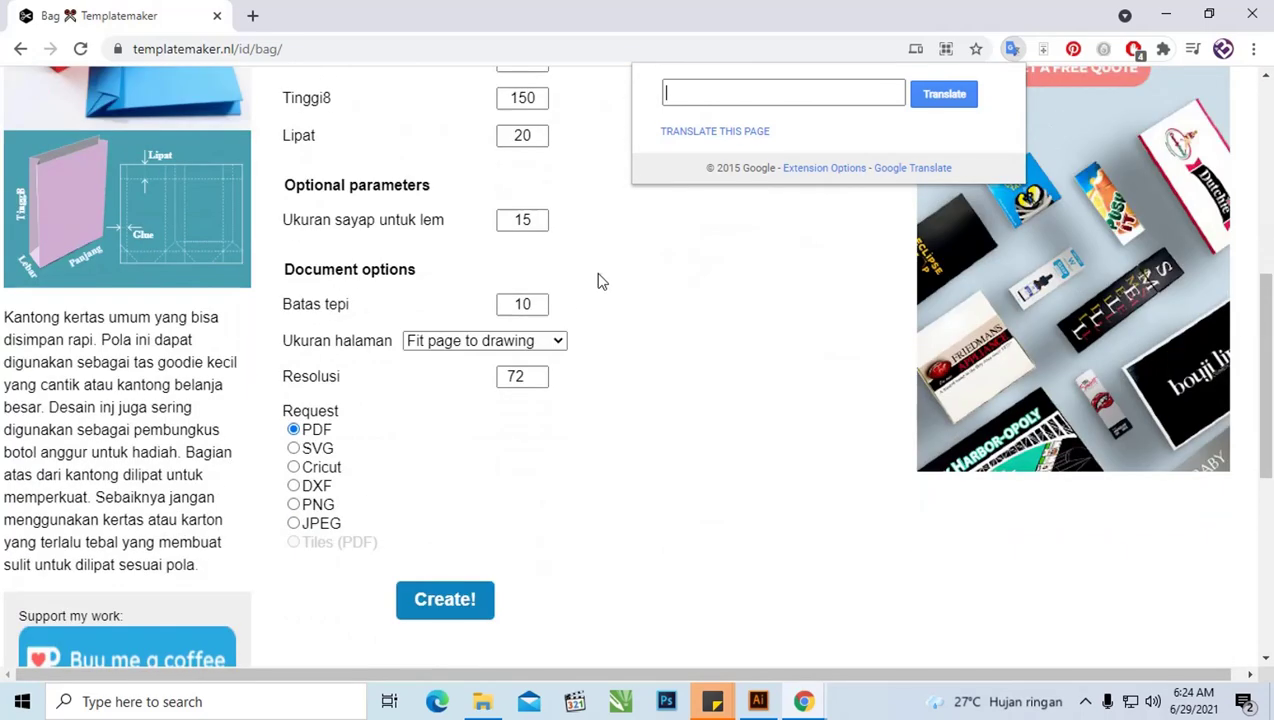
scroll(700, 278, "up", 1)
scroll(780, 273, "up", 3)
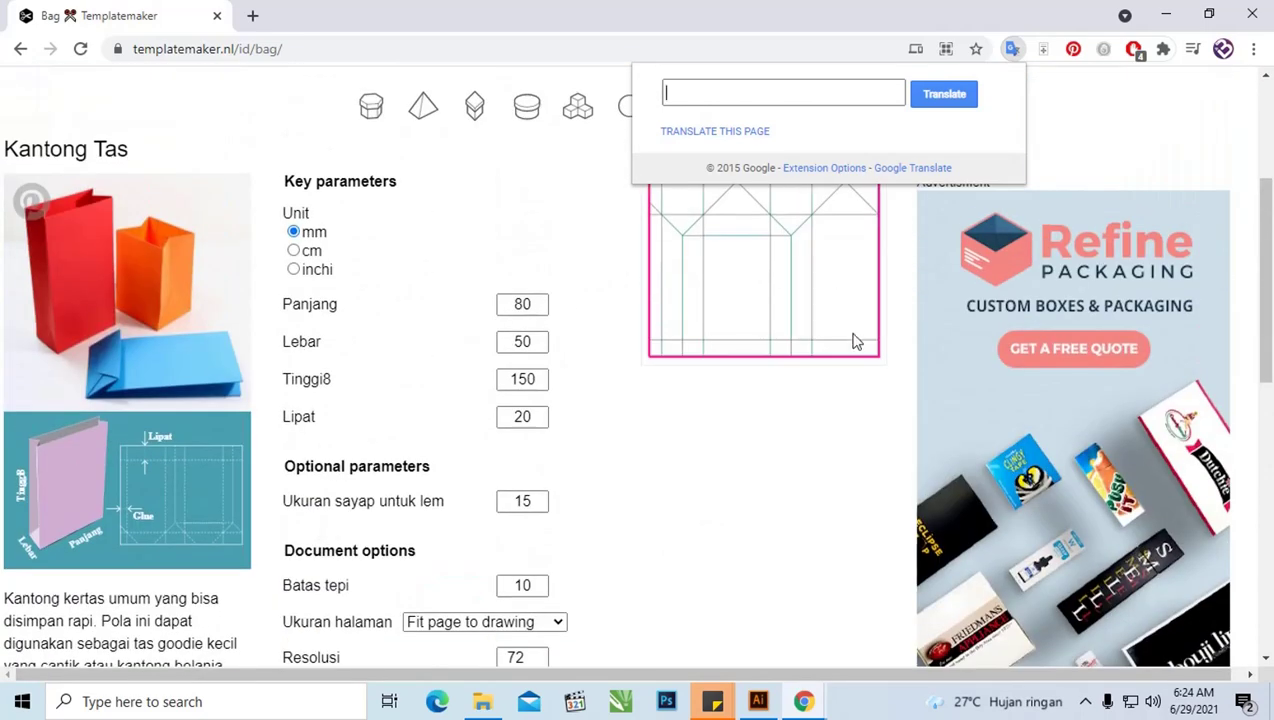
left_click(903, 185)
scroll(697, 180, "up", 3)
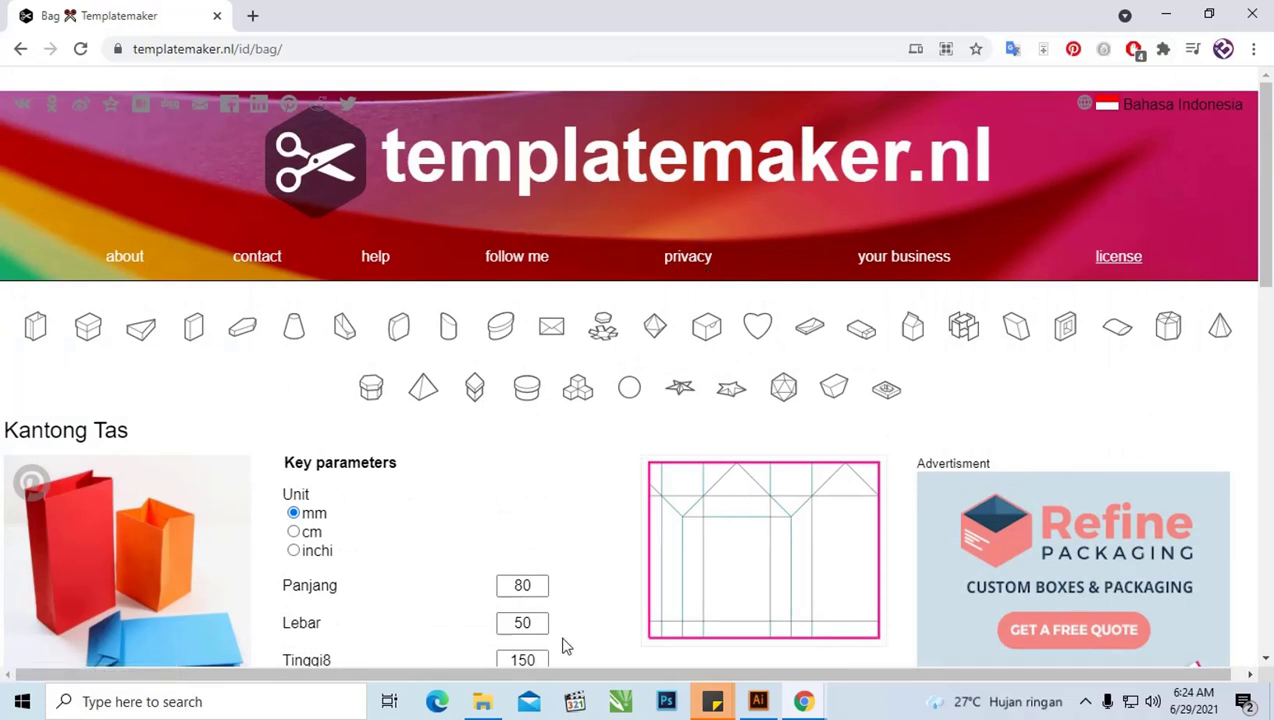
Set Chrome zoom to 90% and review the Bag parameters down to PDF output
key("ctrl+minus")
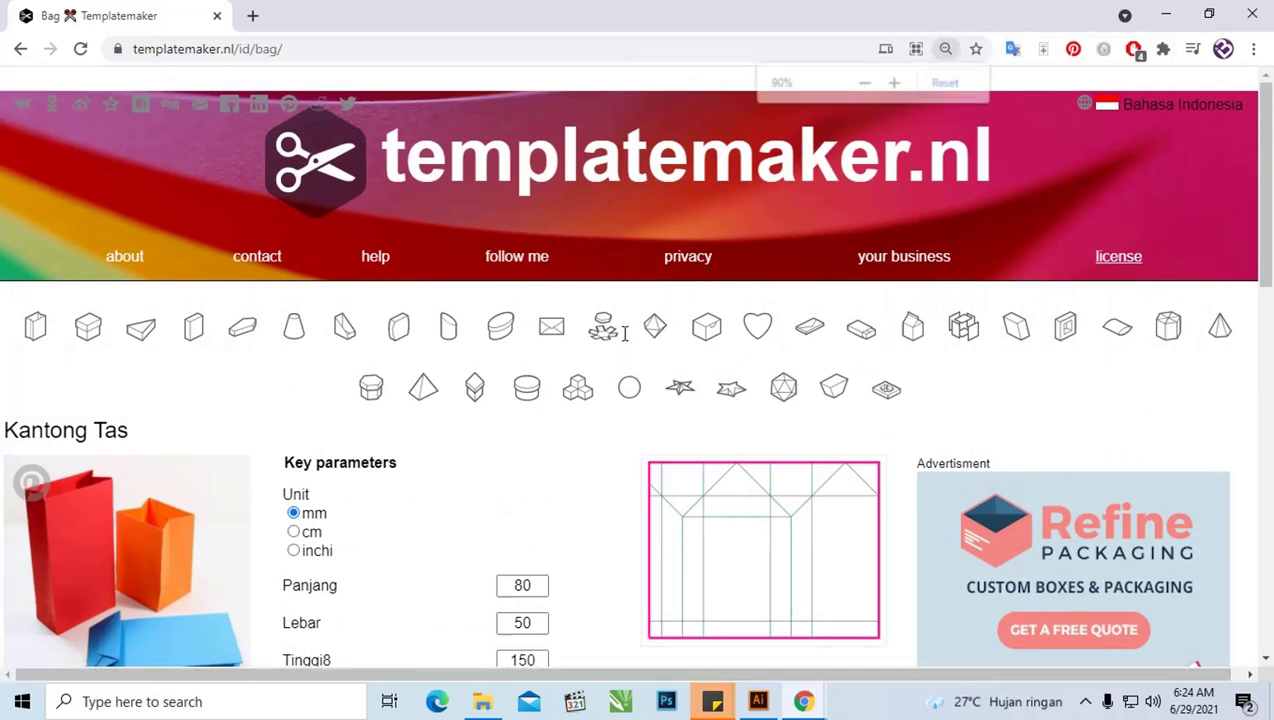
key("ctrl+minus")
key("ctrl+plus")
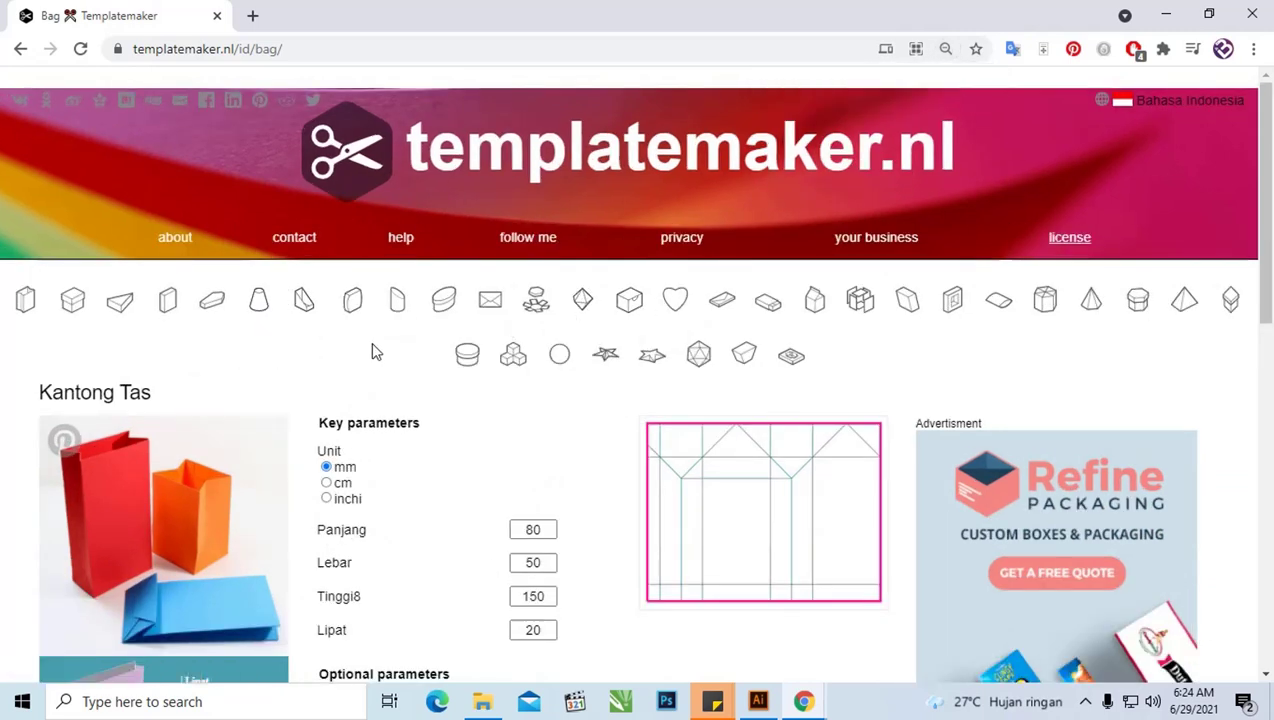
scroll(418, 362, "down", 1)
scroll(398, 361, "down", 1)
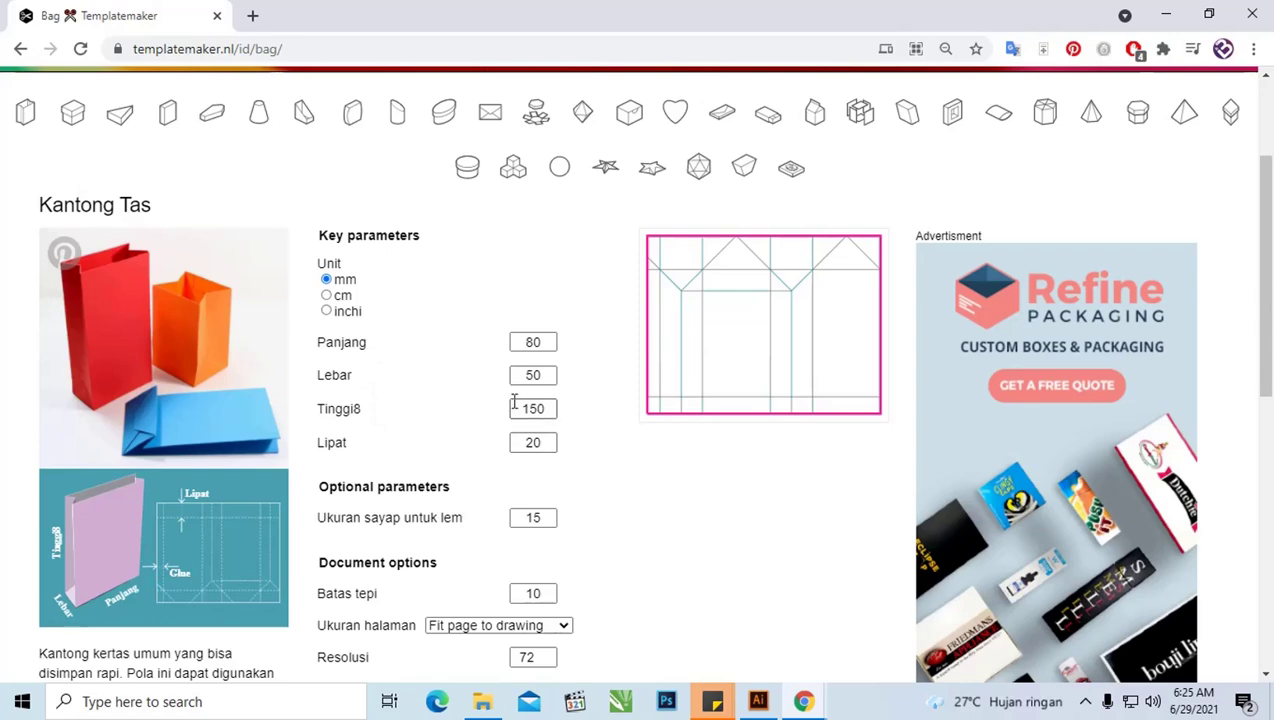
scroll(489, 309, "down", 1)
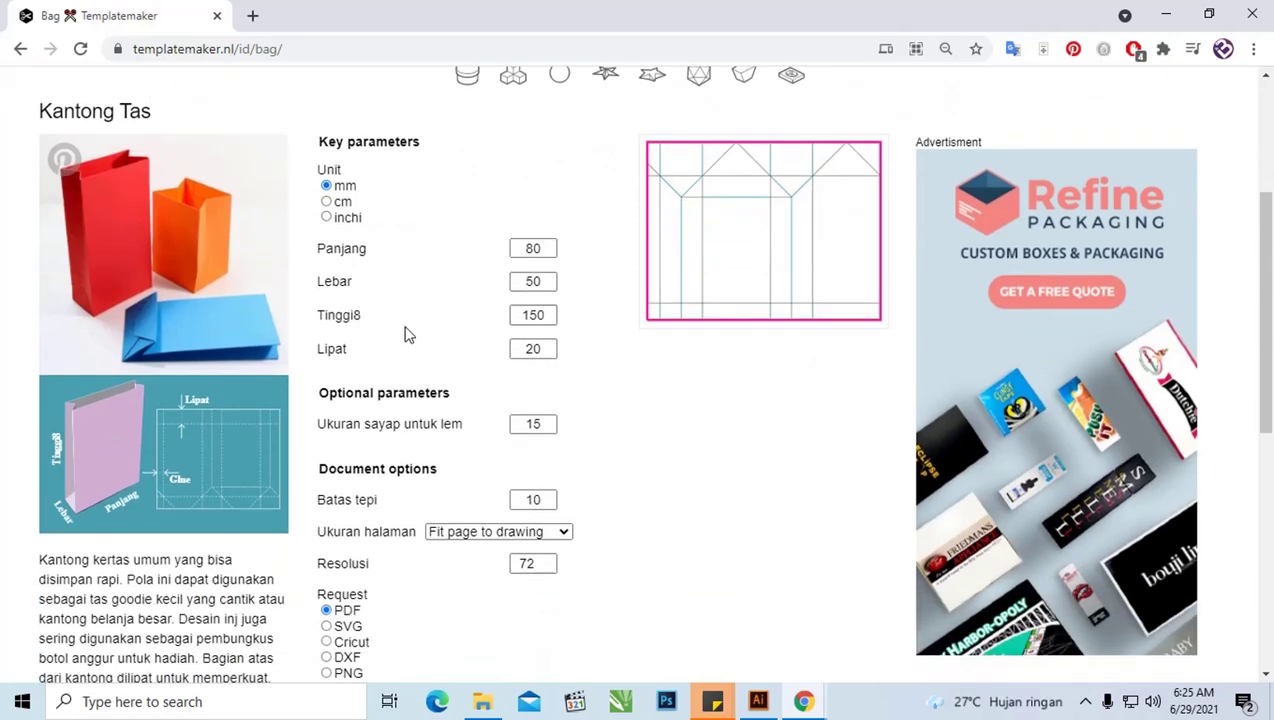
scroll(544, 313, "down", 2)
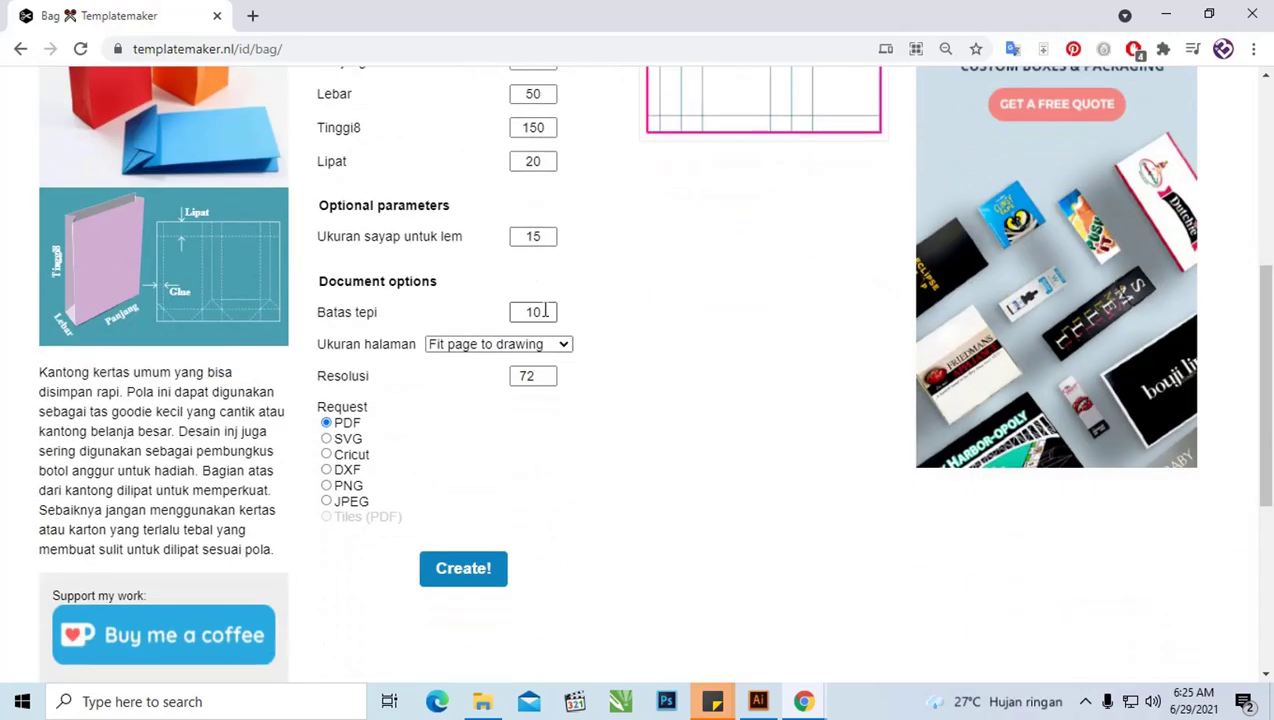
scroll(549, 309, "up", 3)
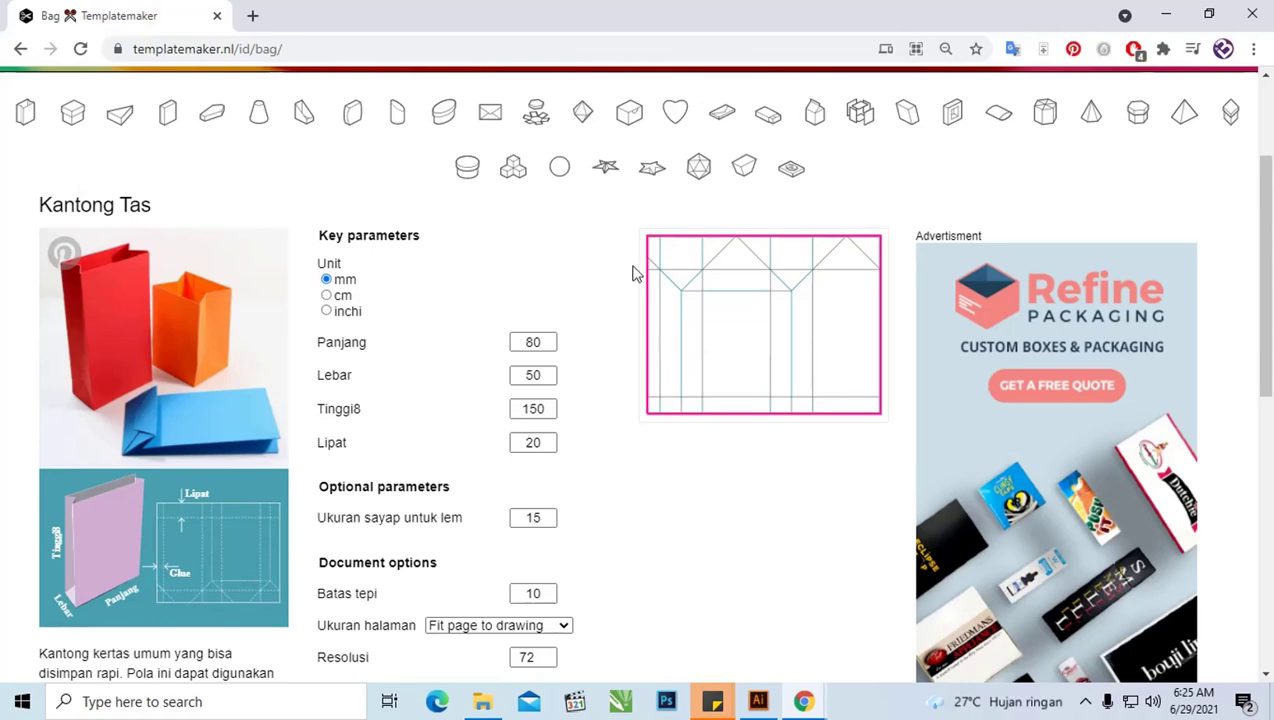
scroll(640, 272, "up", 2)
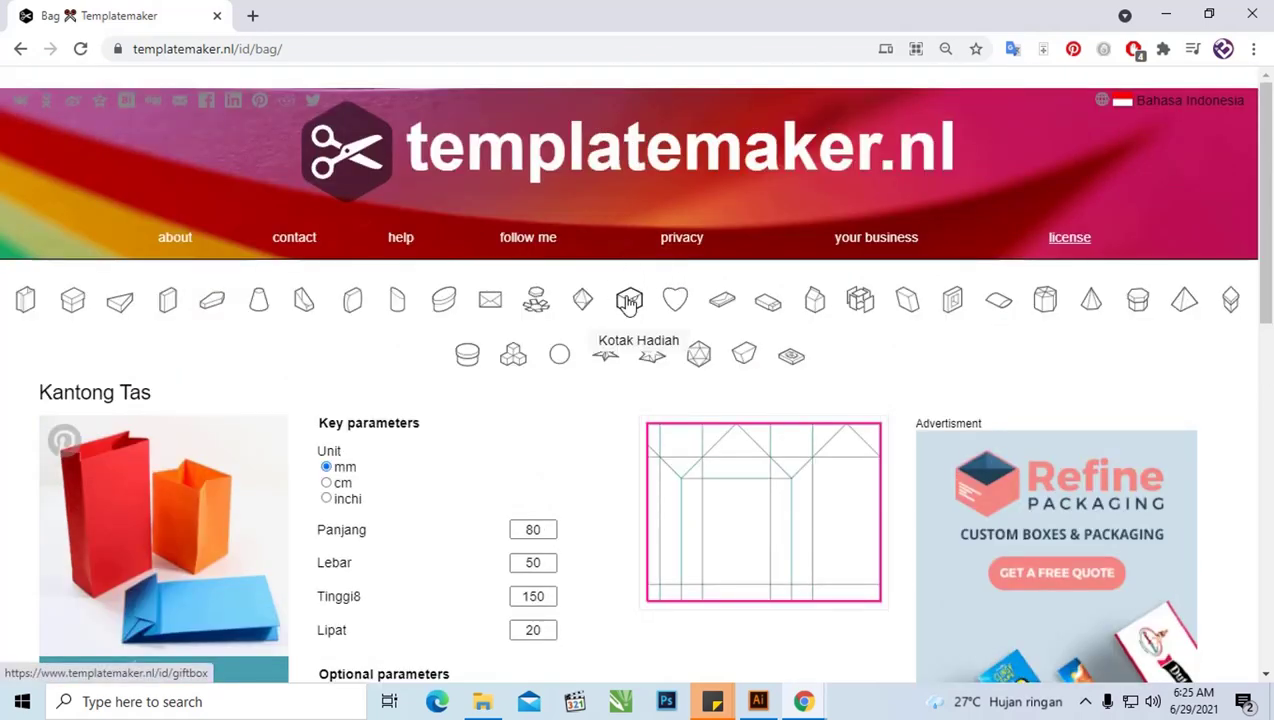
Switch to the Kotak Hadiah template and review its 50×40×60 mm parameters and preview
left_click(629, 303)
scroll(640, 297, "down", 3)
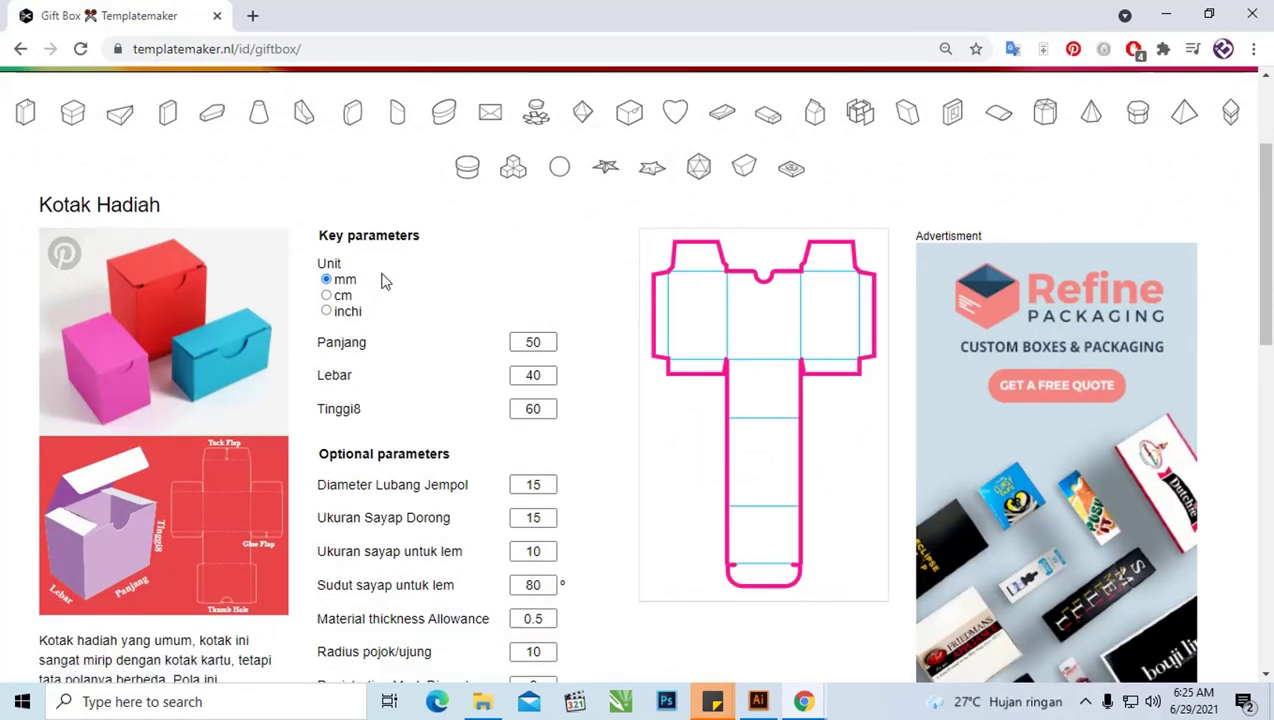
mouse_move(163, 330)
scroll(700, 340, "down", 1)
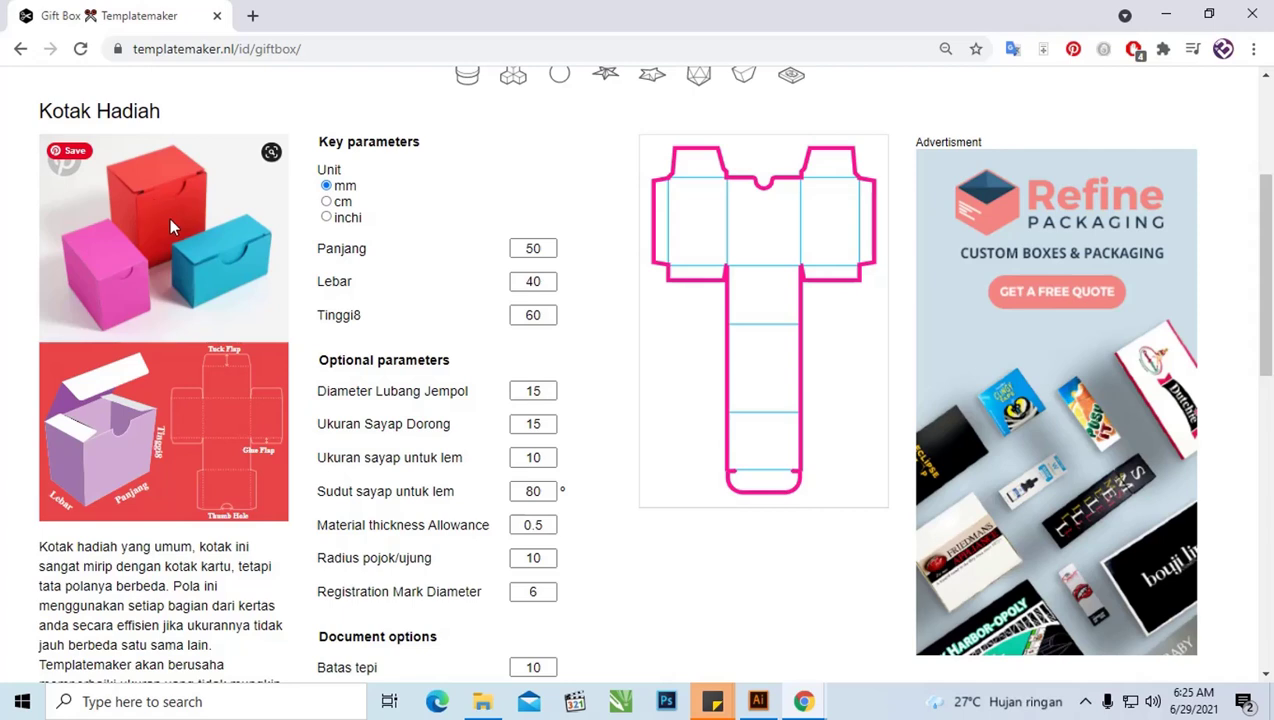
scroll(185, 228, "down", 1)
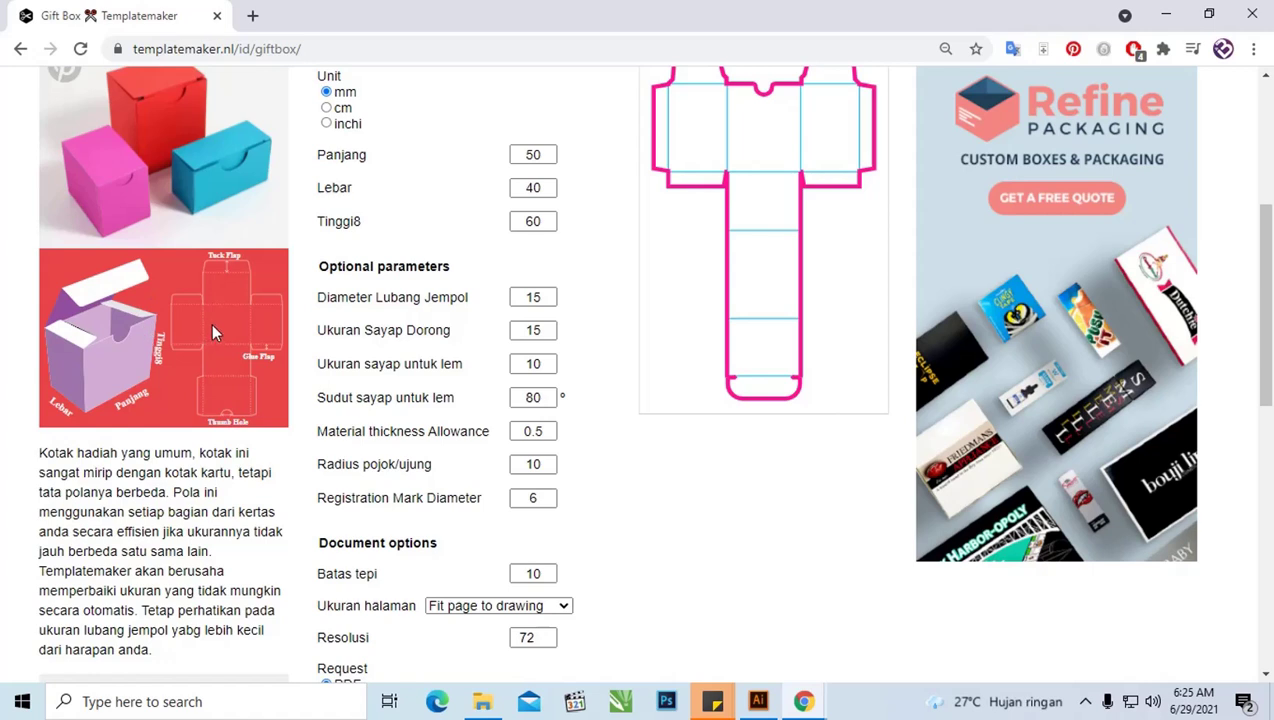
scroll(189, 310, "up", 1)
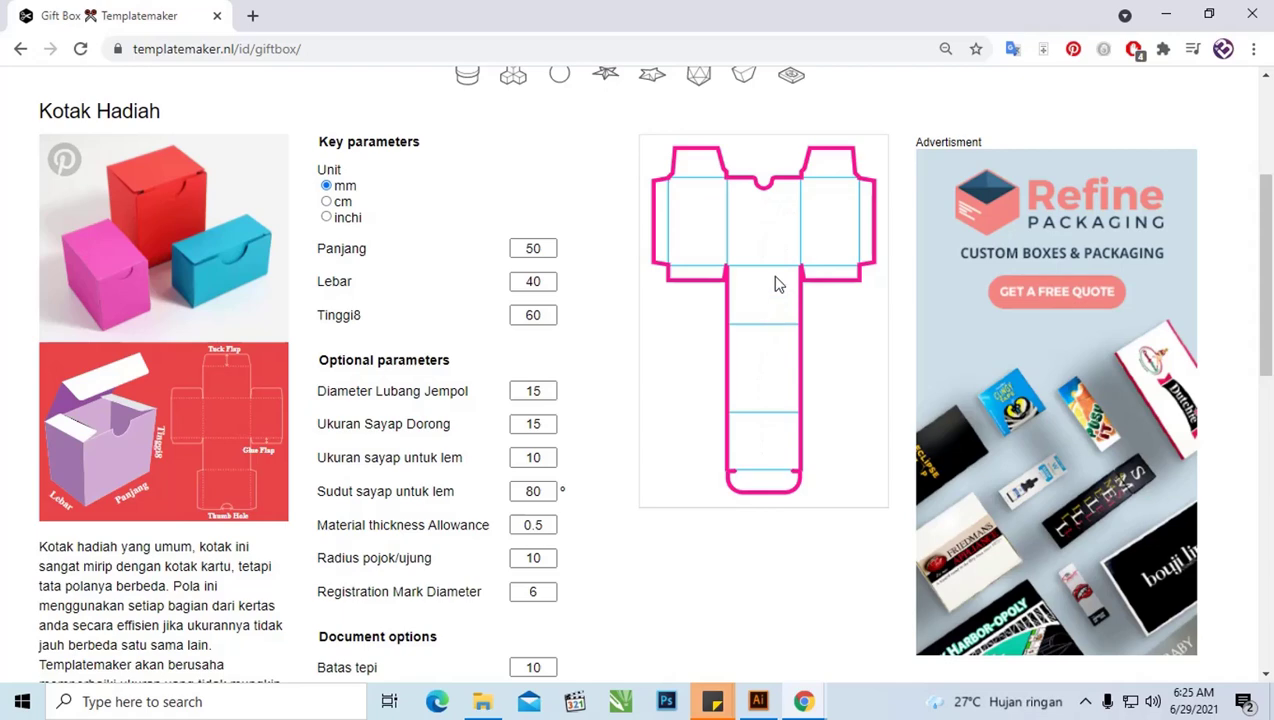
scroll(778, 282, "down", 2)
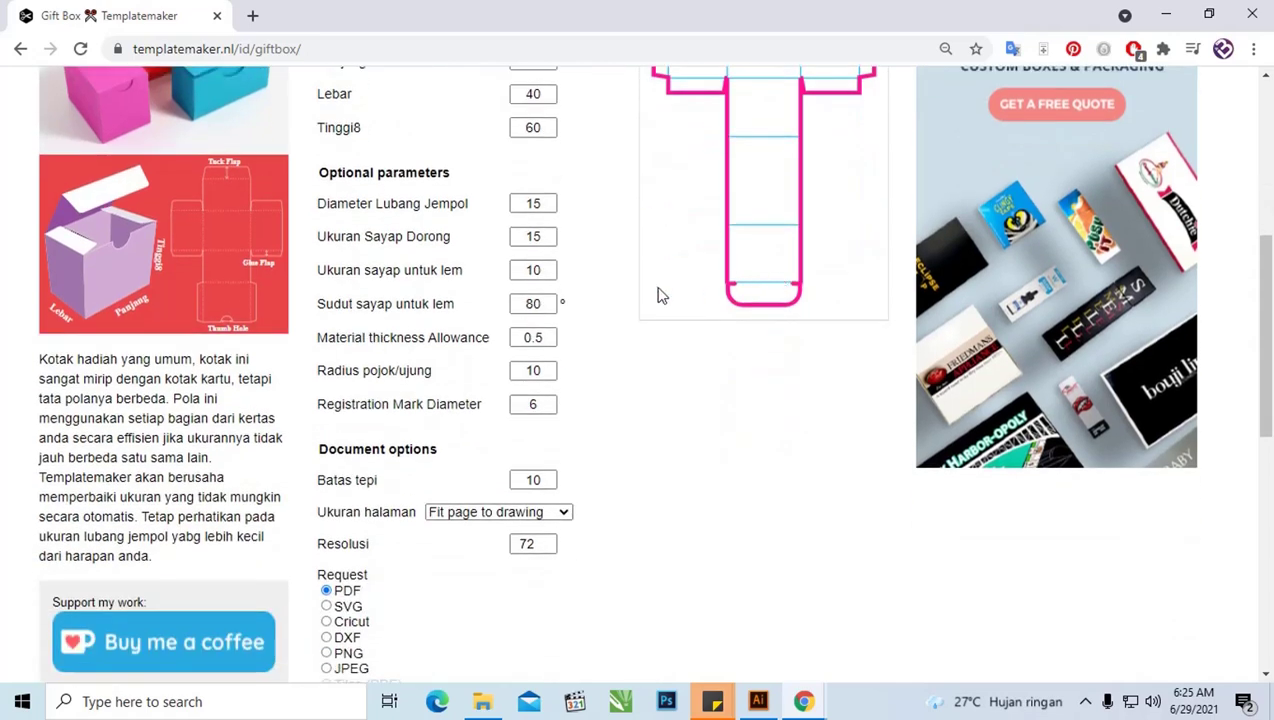
scroll(507, 207, "up", 2)
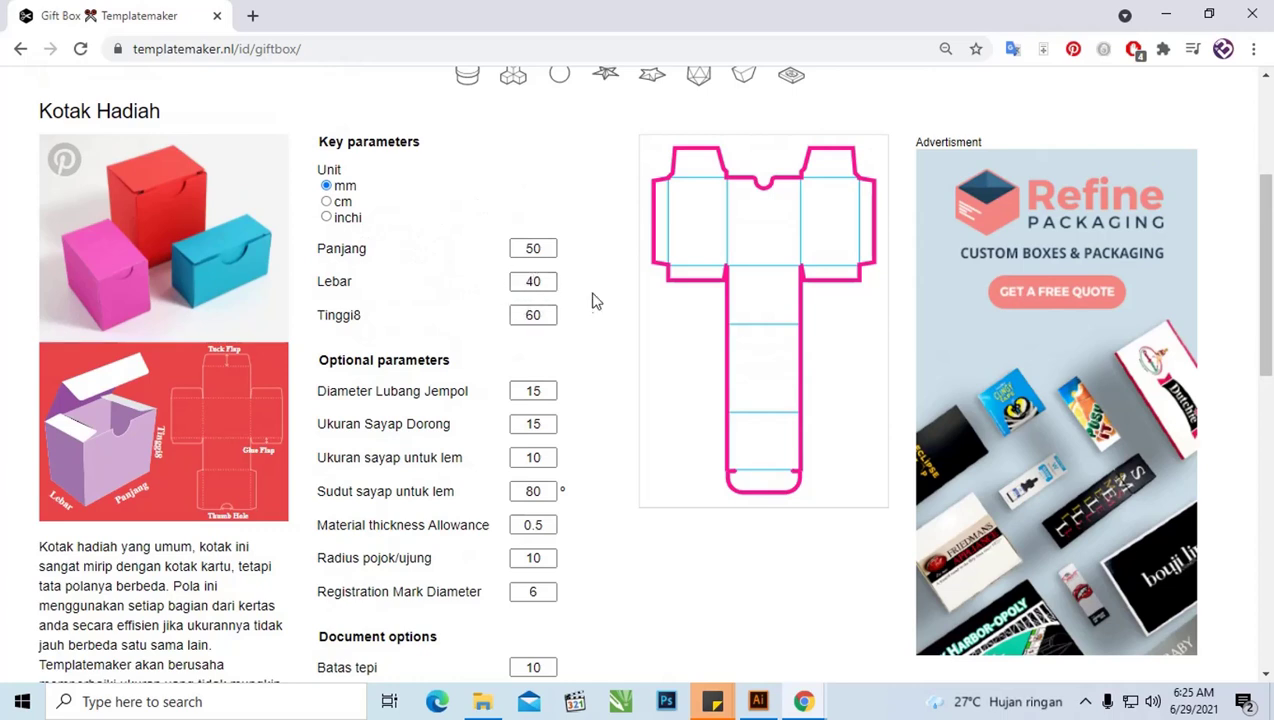
scroll(592, 290, "down", 1)
scroll(508, 290, "down", 1)
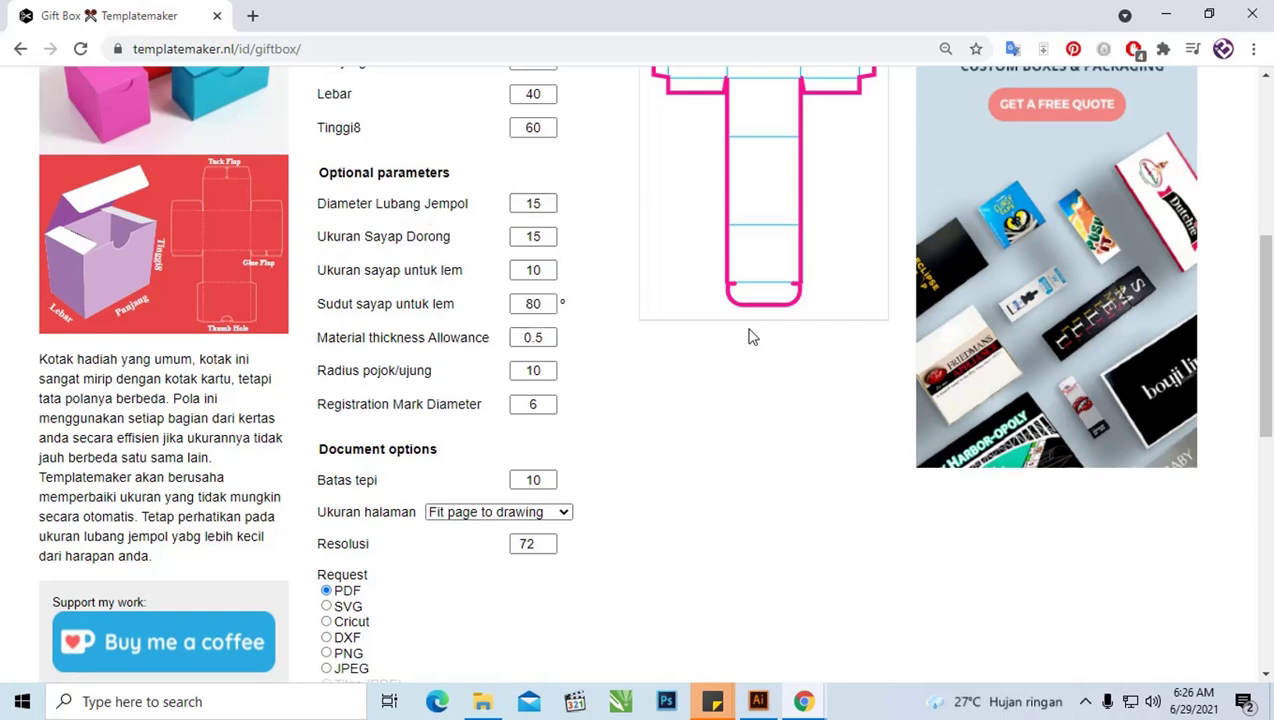
scroll(766, 312, "up", 1)
scroll(772, 172, "up", 1)
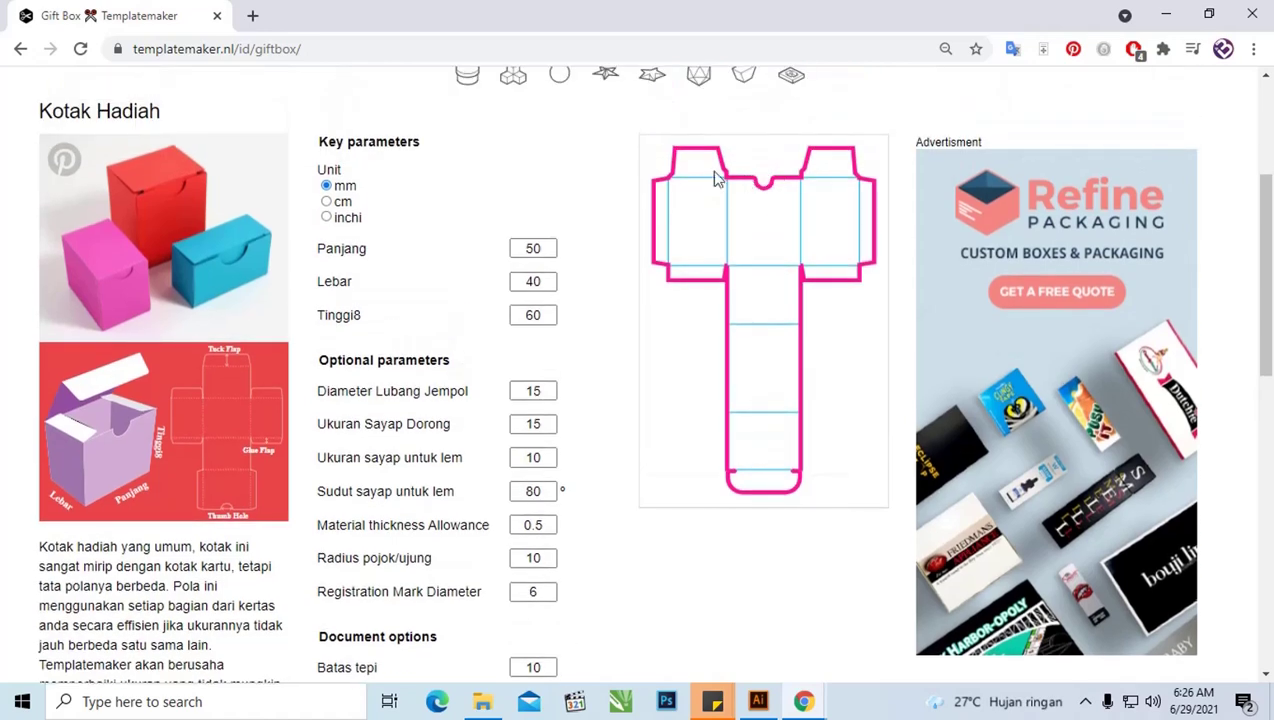
scroll(798, 278, "down", 2)
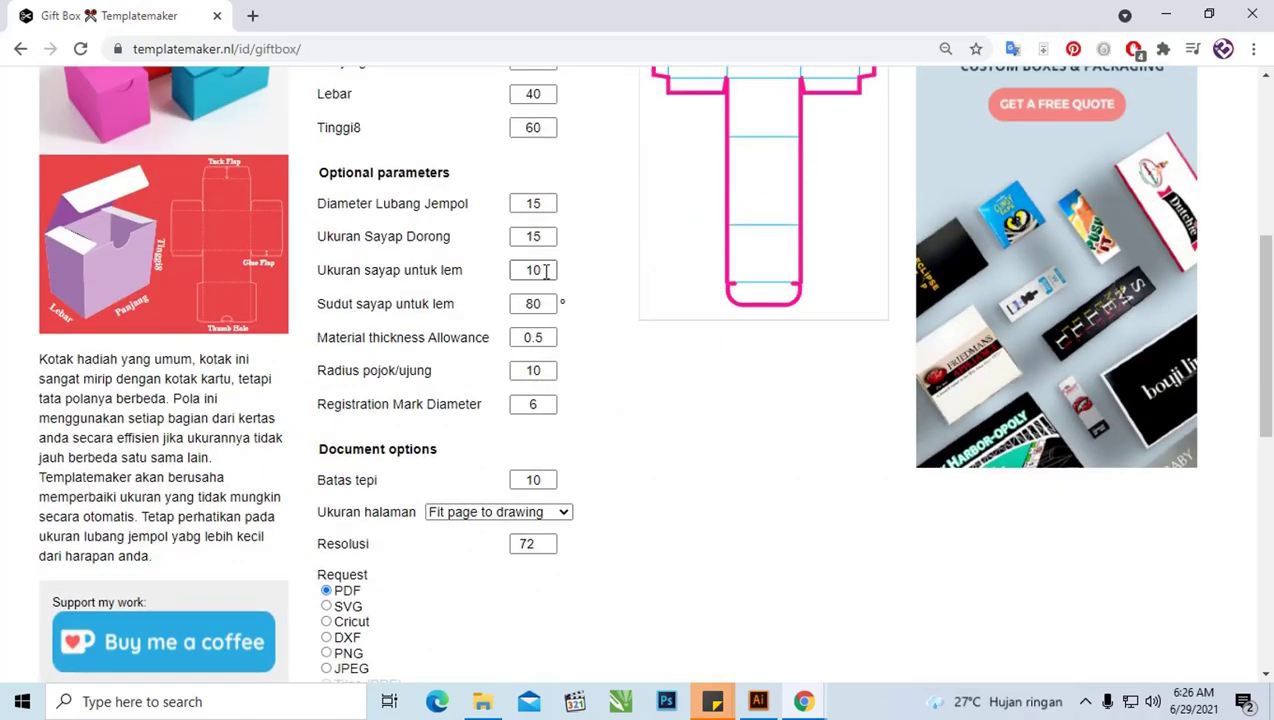
Enter 20 in the glue flap field and apply it to the drawing
double_click(530, 272)
scroll(622, 298, "up", 1)
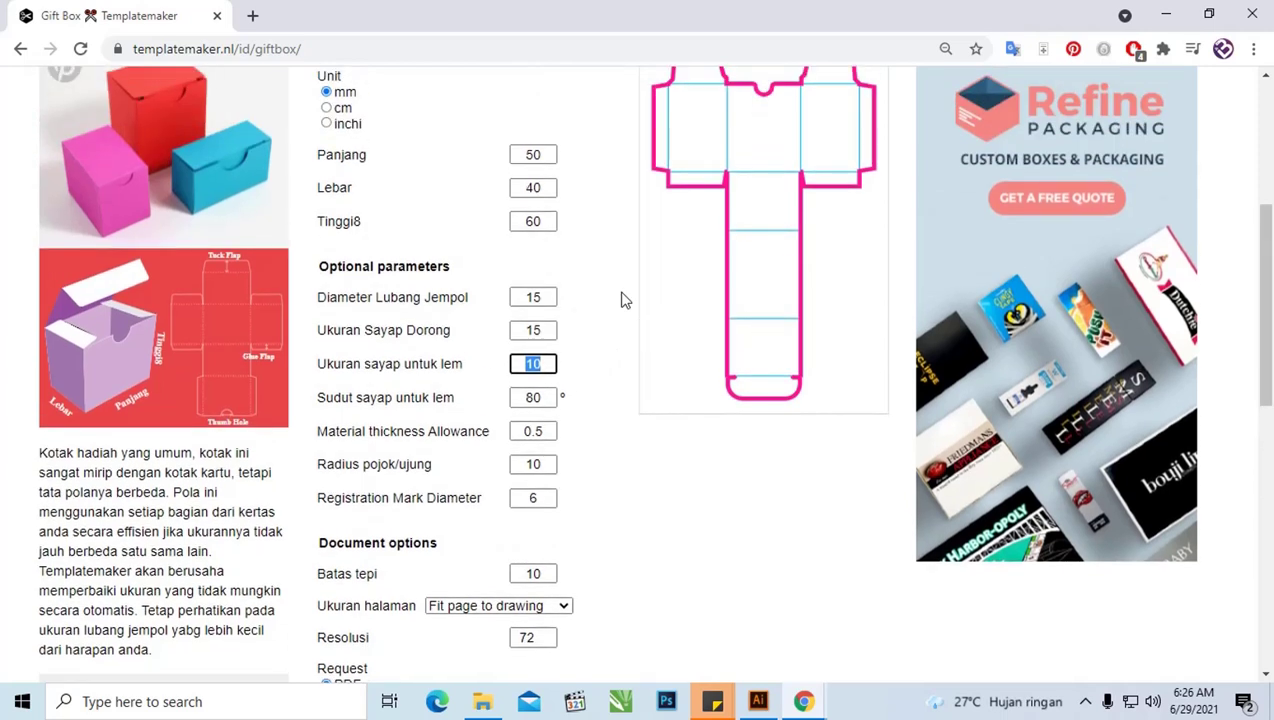
type("20")
left_click(550, 330)
scroll(690, 305, "up", 1)
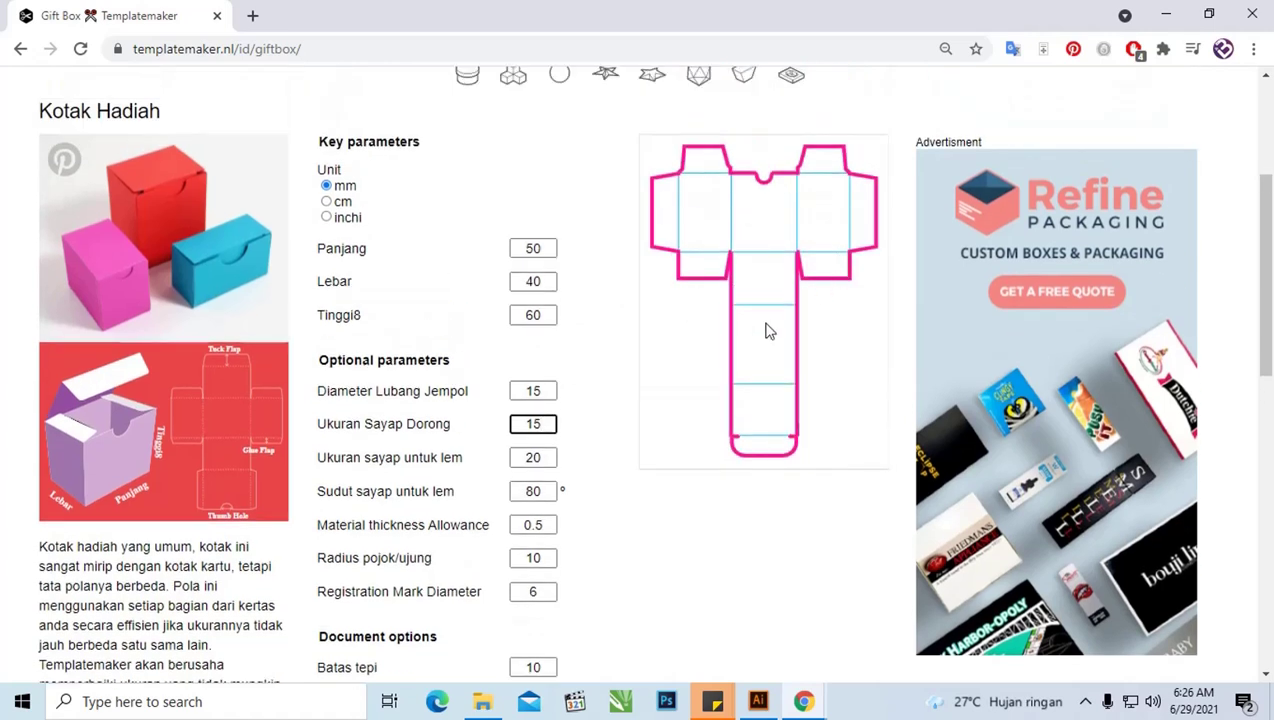
Replace the Ukuran Sayap Dorong value 15 with 10 and apply it
left_click_drag(543, 423, 515, 423)
type("10")
left_click(540, 392)
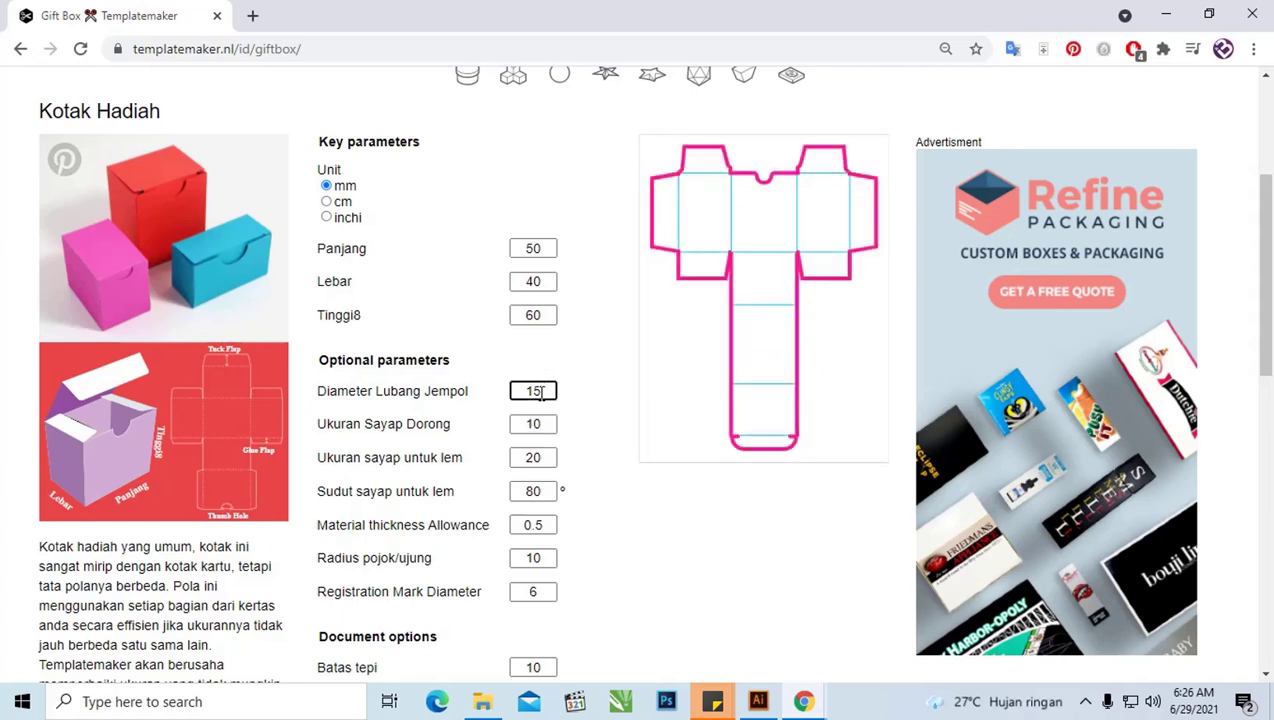
left_click(549, 424)
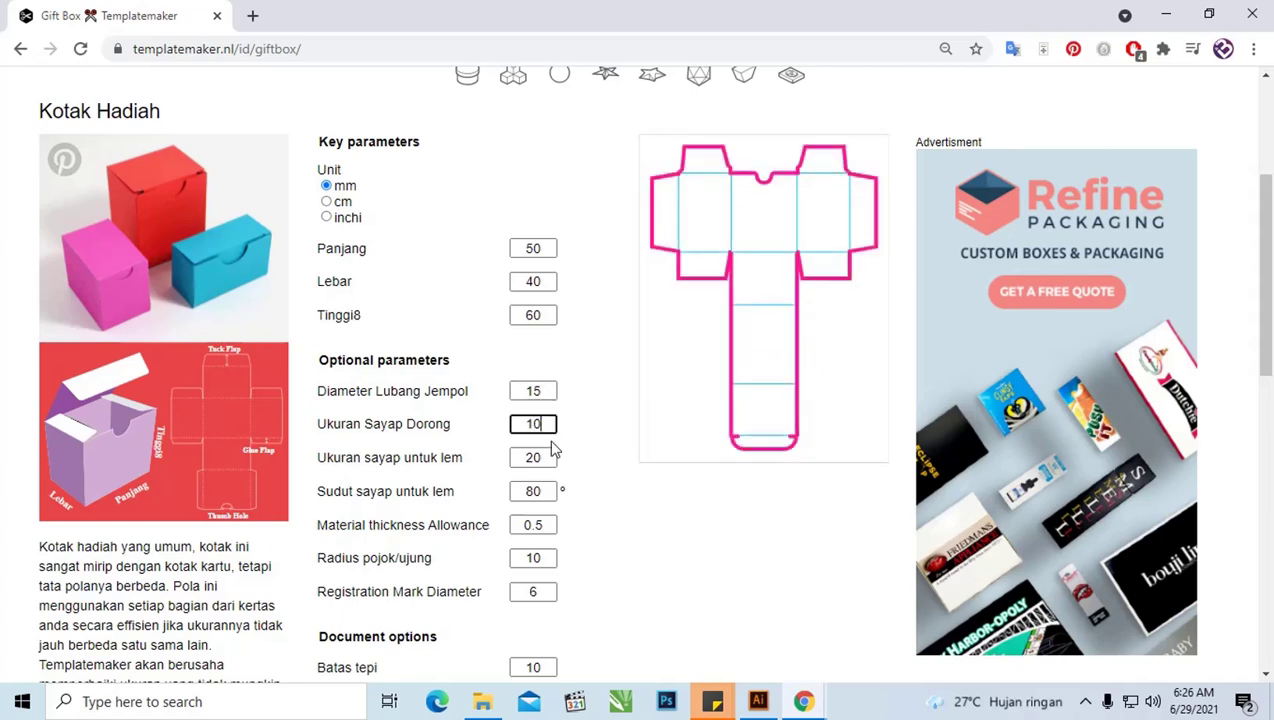
left_click(553, 457)
Change the glue flap size from 20 to 10 and refresh the preview
left_click_drag(553, 457, 513, 457)
type("1")
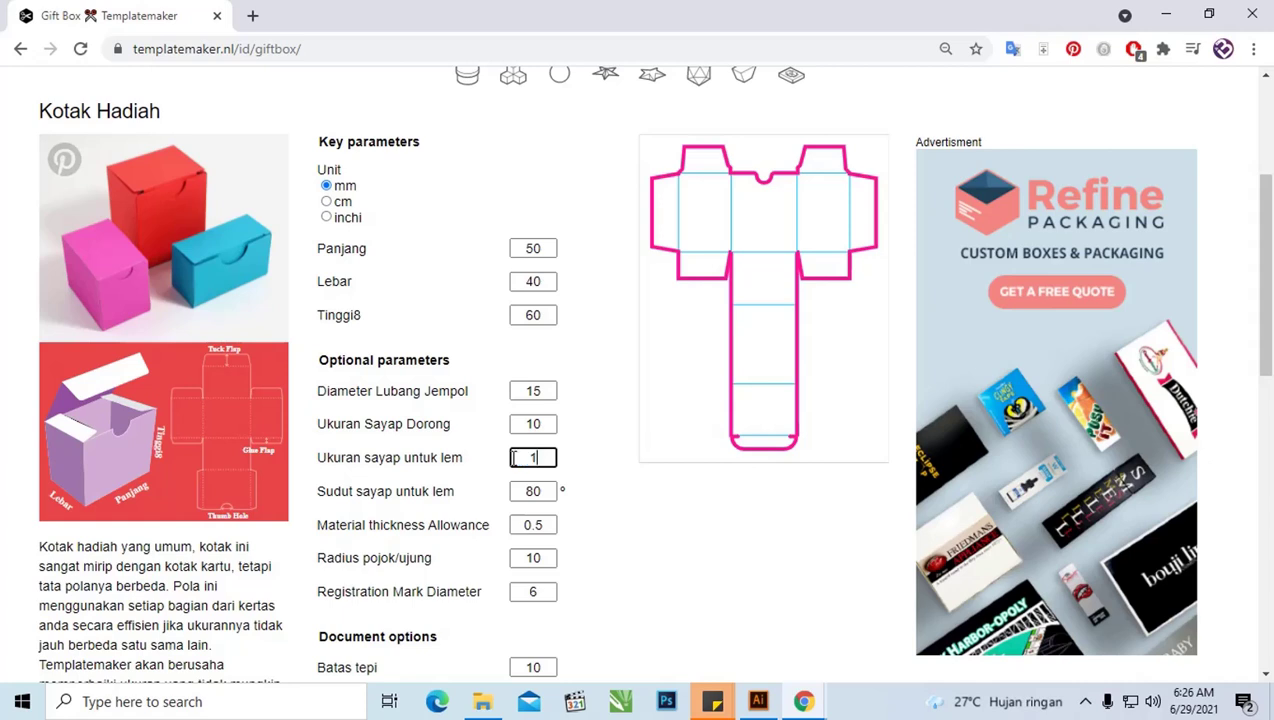
left_click(568, 433)
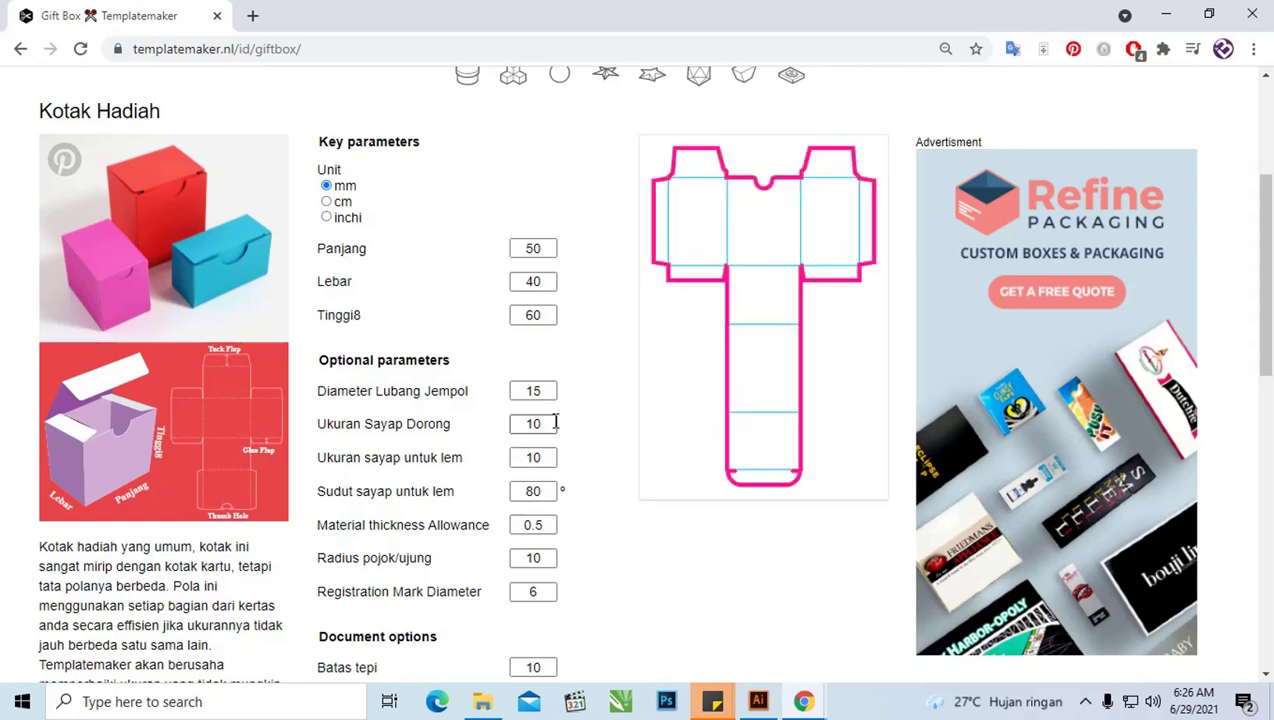
scroll(605, 391, "down", 1)
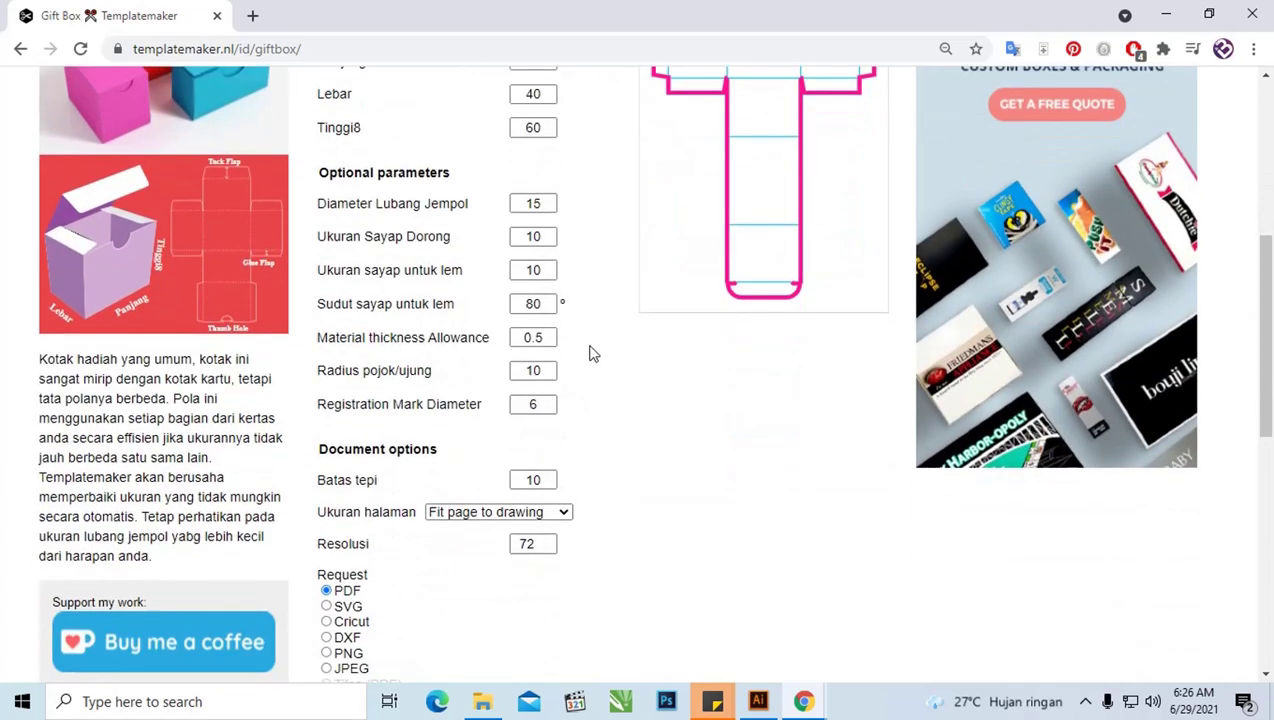
scroll(590, 352, "down", 2)
Set the output format to SVG after trying JPEG and PNG
scroll(590, 352, "down", 1)
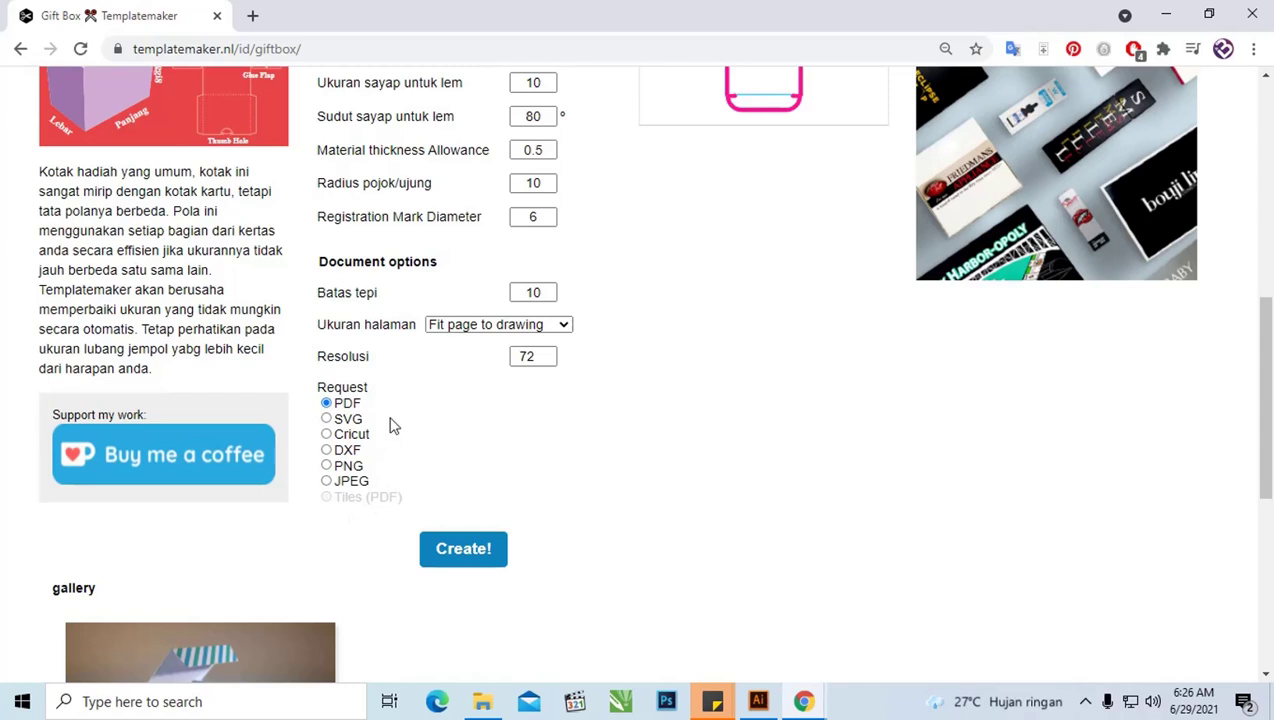
left_click(327, 418)
double_click(527, 356)
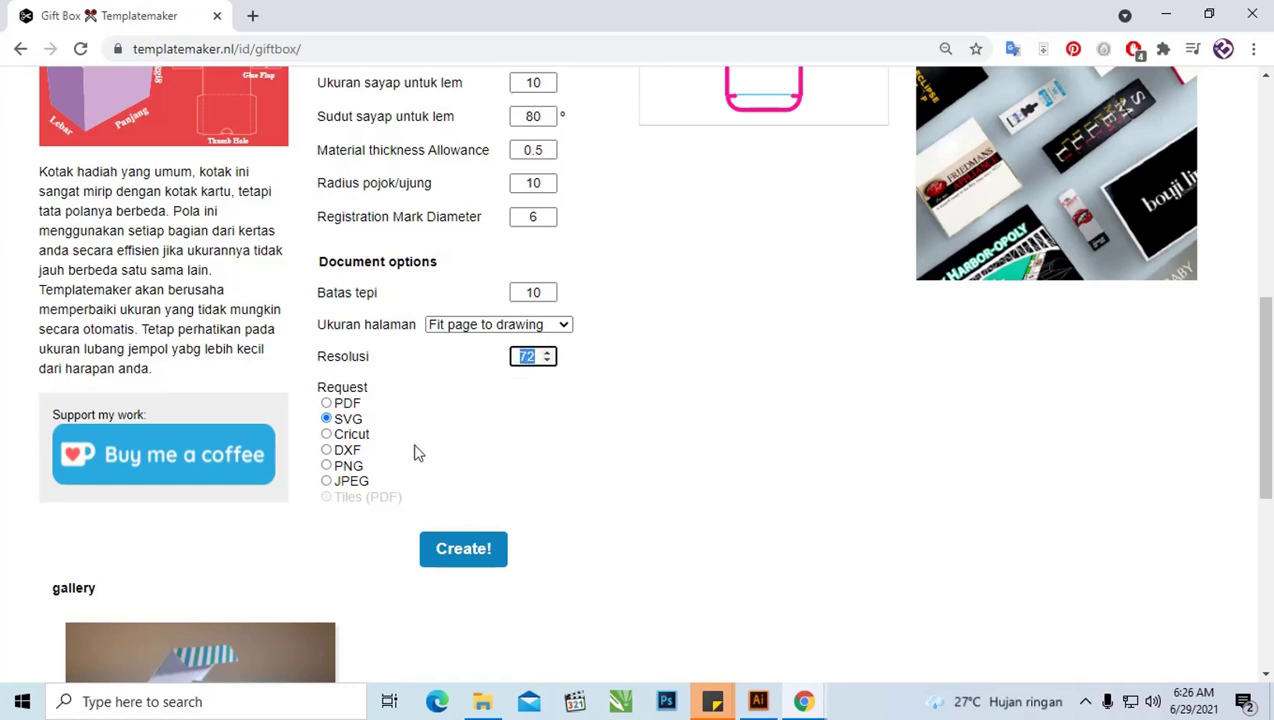
left_click(355, 480)
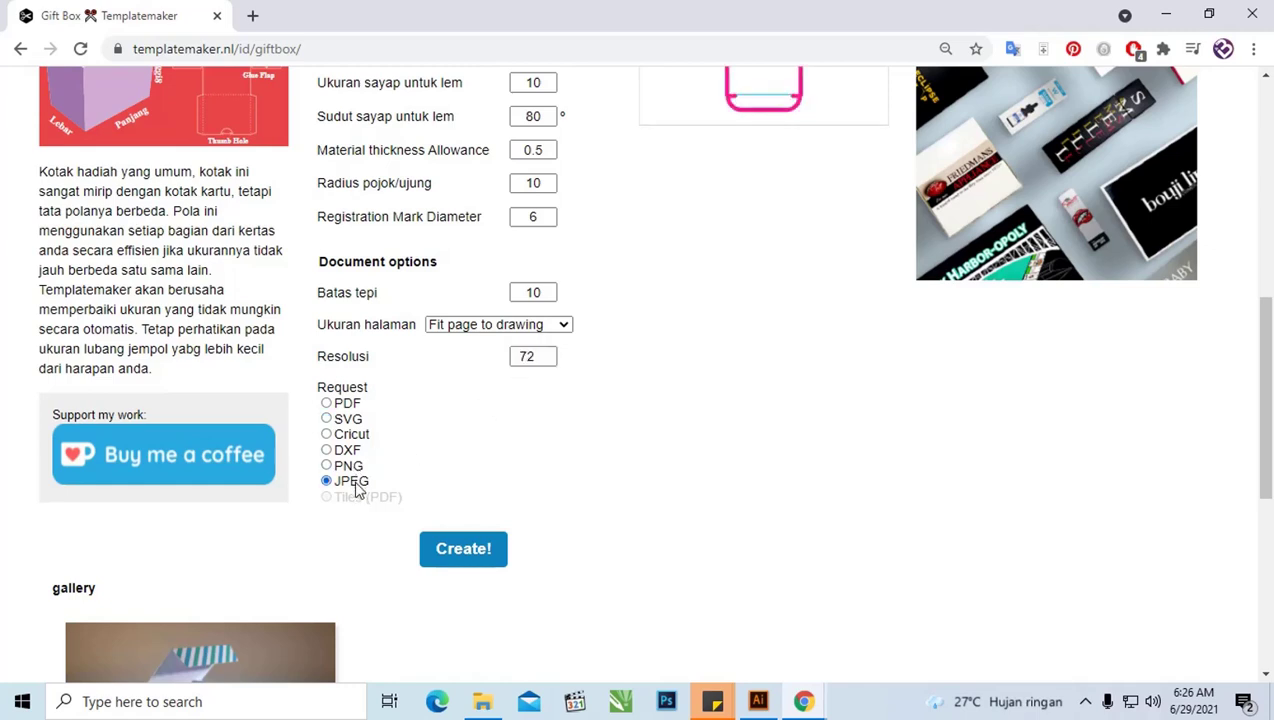
left_click(348, 466)
left_click(522, 356)
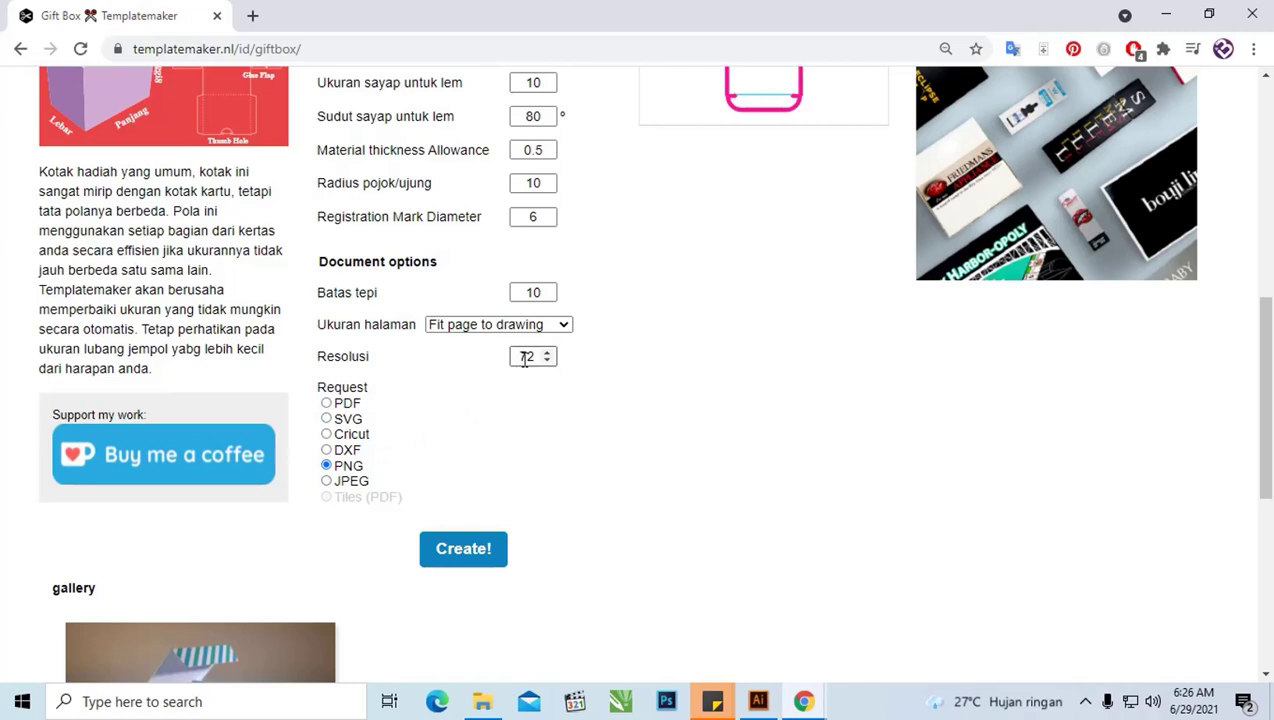
left_click(365, 483)
left_click(358, 421)
Generate and download the gift box template as giftbox-50x40x60 SVG
scroll(450, 519, "down", 2)
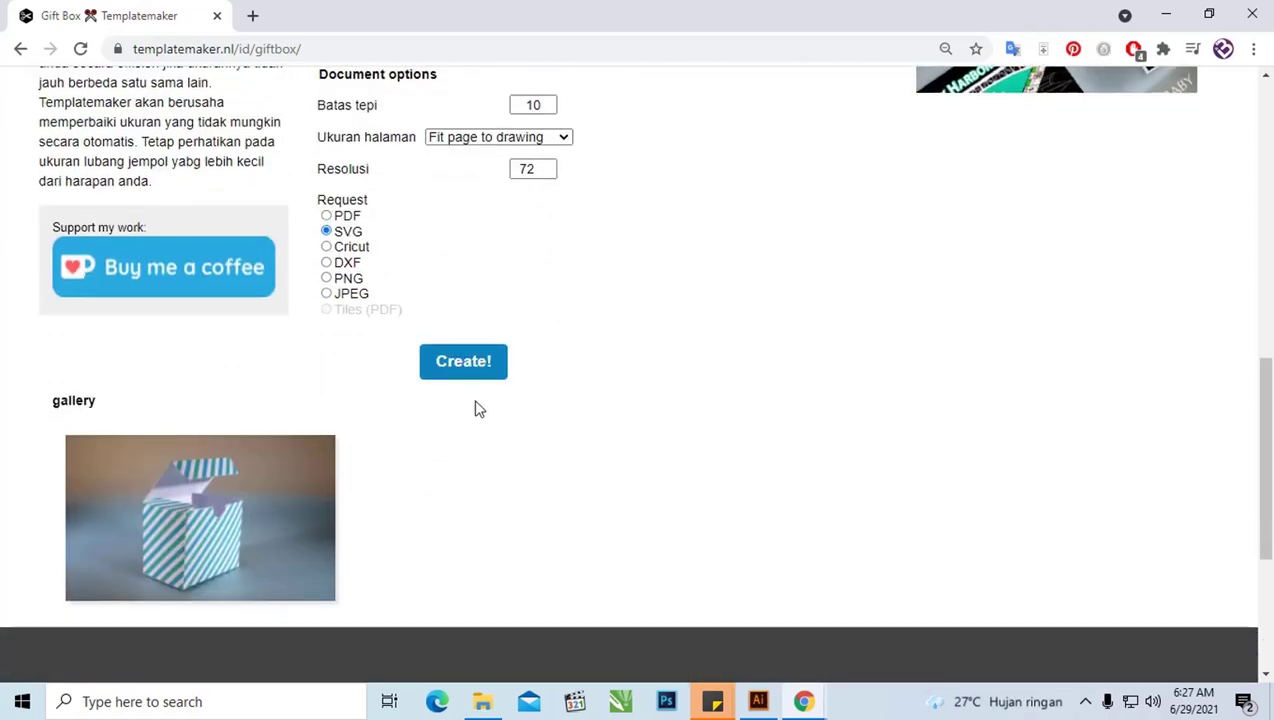
left_click(479, 366)
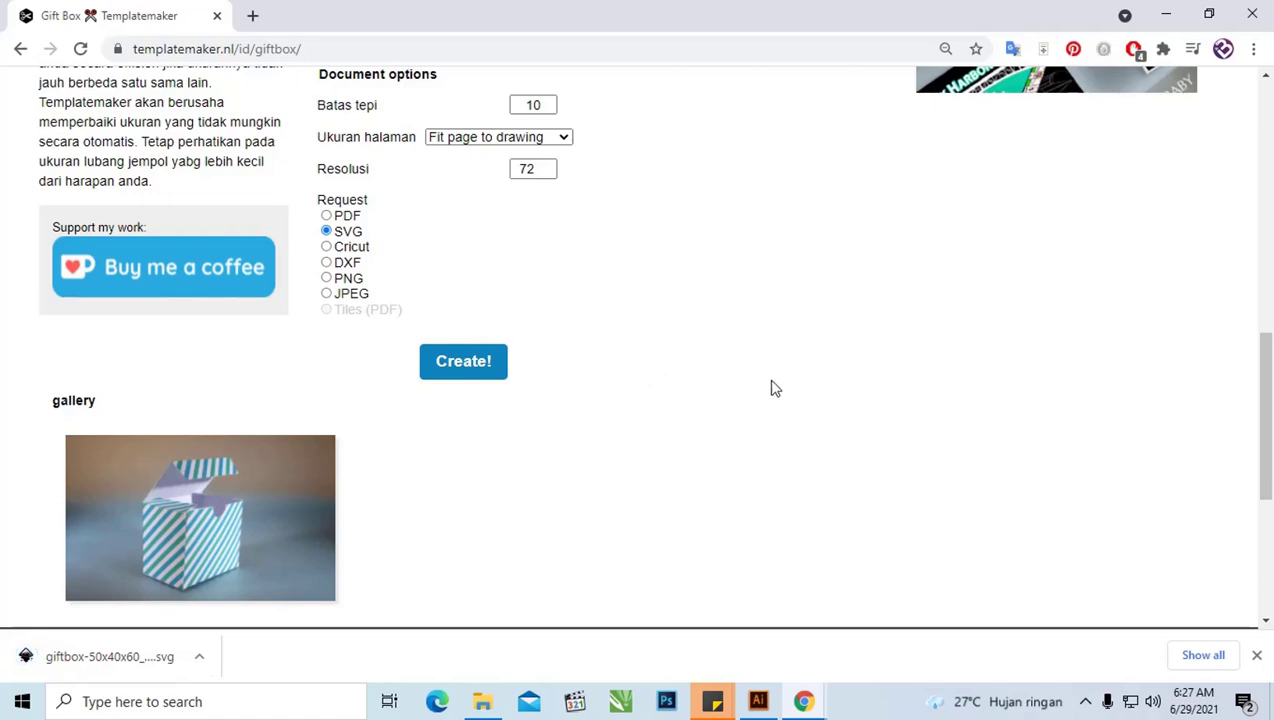
scroll(770, 383, "up", 5)
scroll(784, 388, "up", 4)
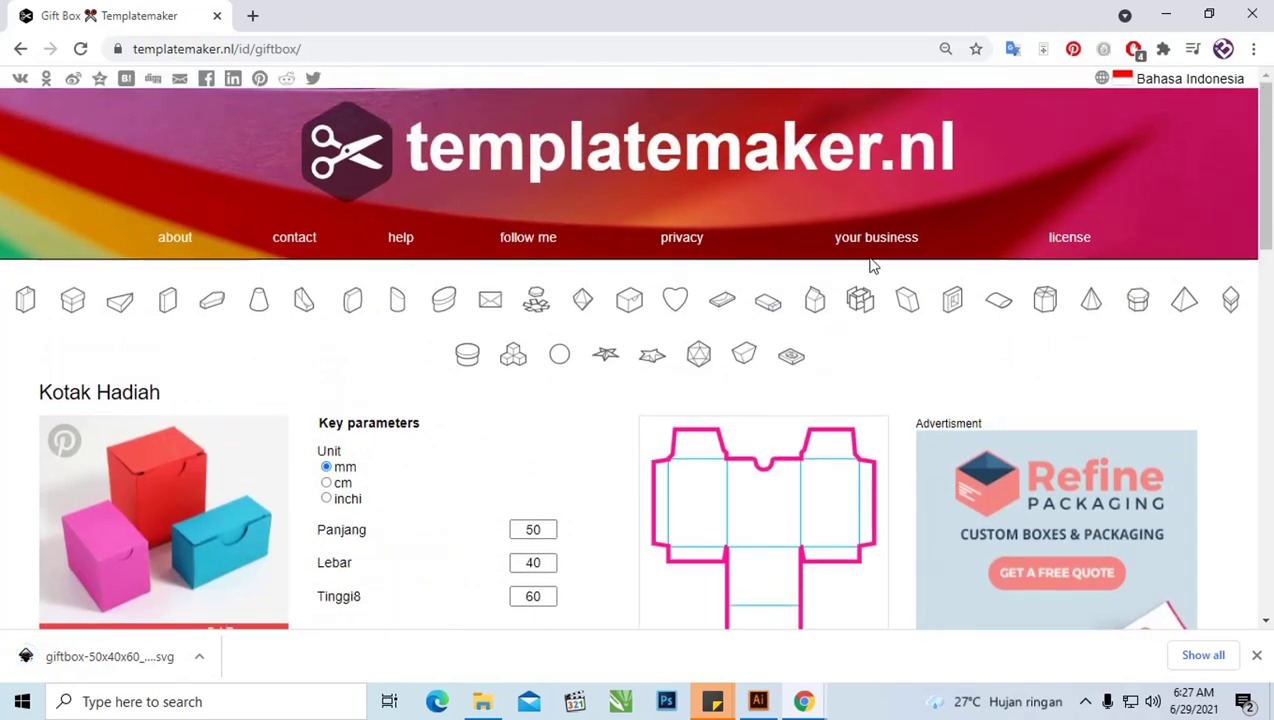
Open the license and copyright notice and bring up the page translation option
left_click(1066, 256)
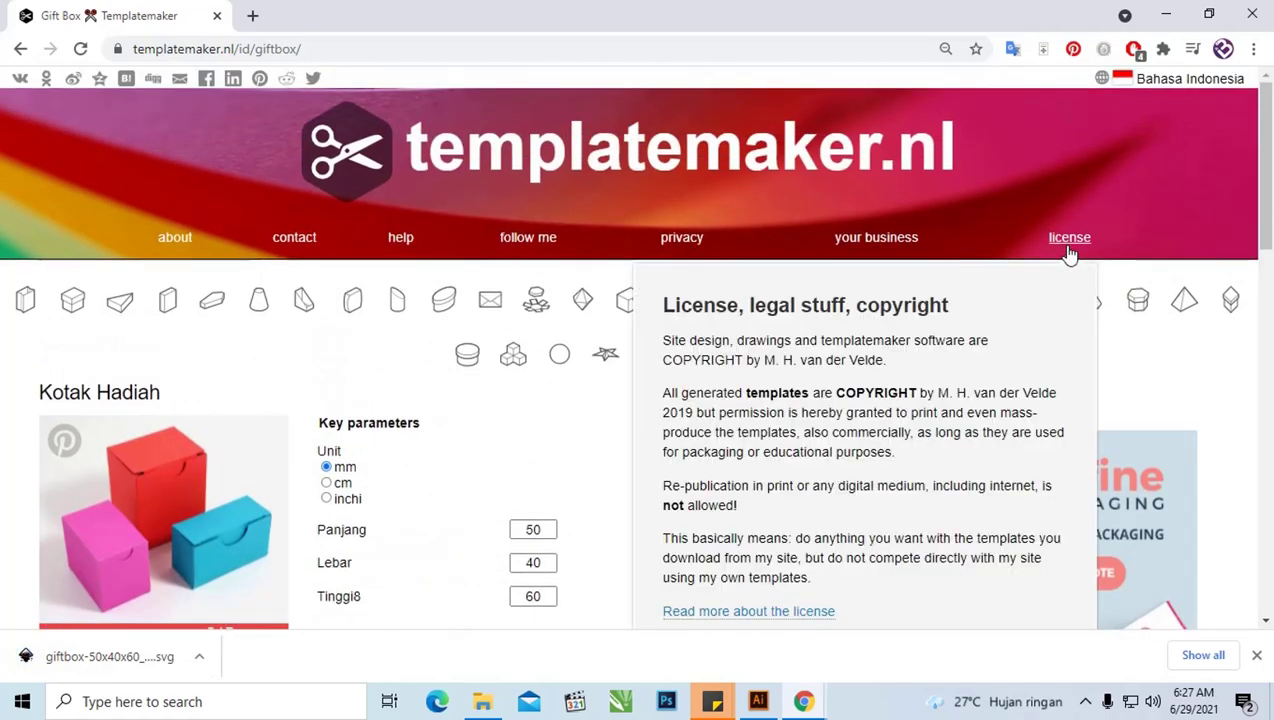
scroll(880, 286, "down", 1)
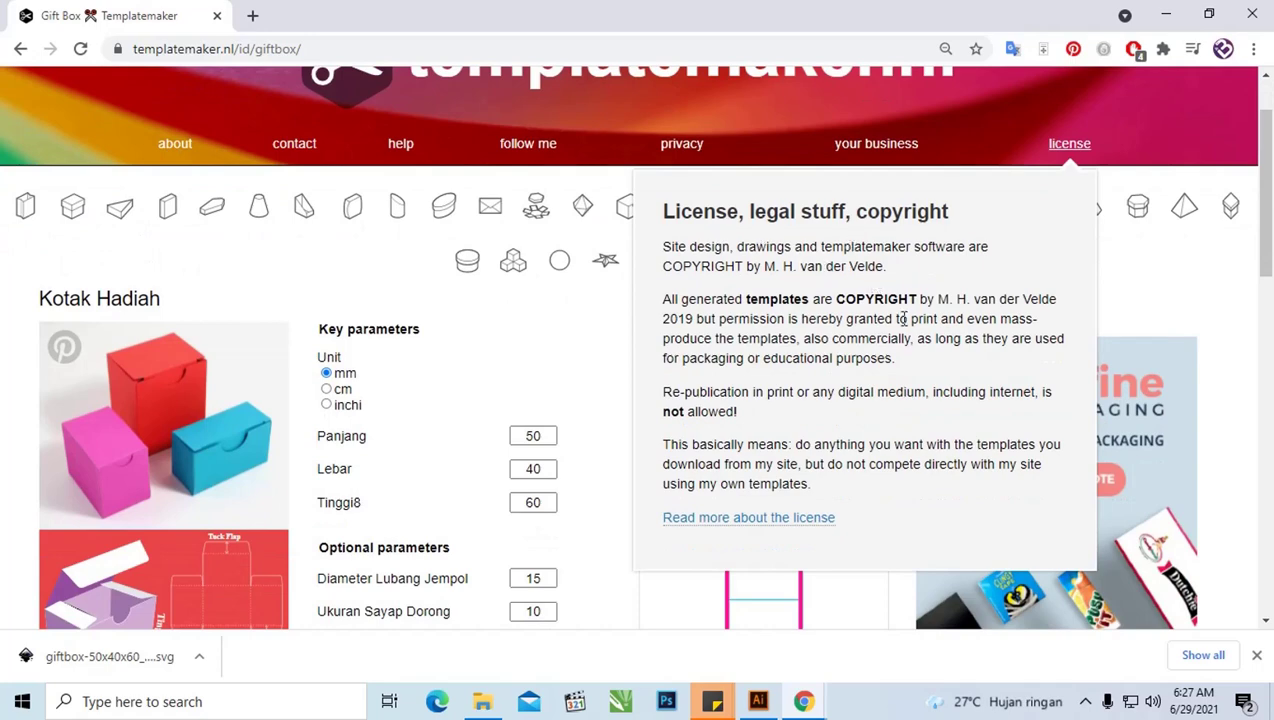
scroll(905, 310, "down", 1)
scroll(1030, 202, "up", 2)
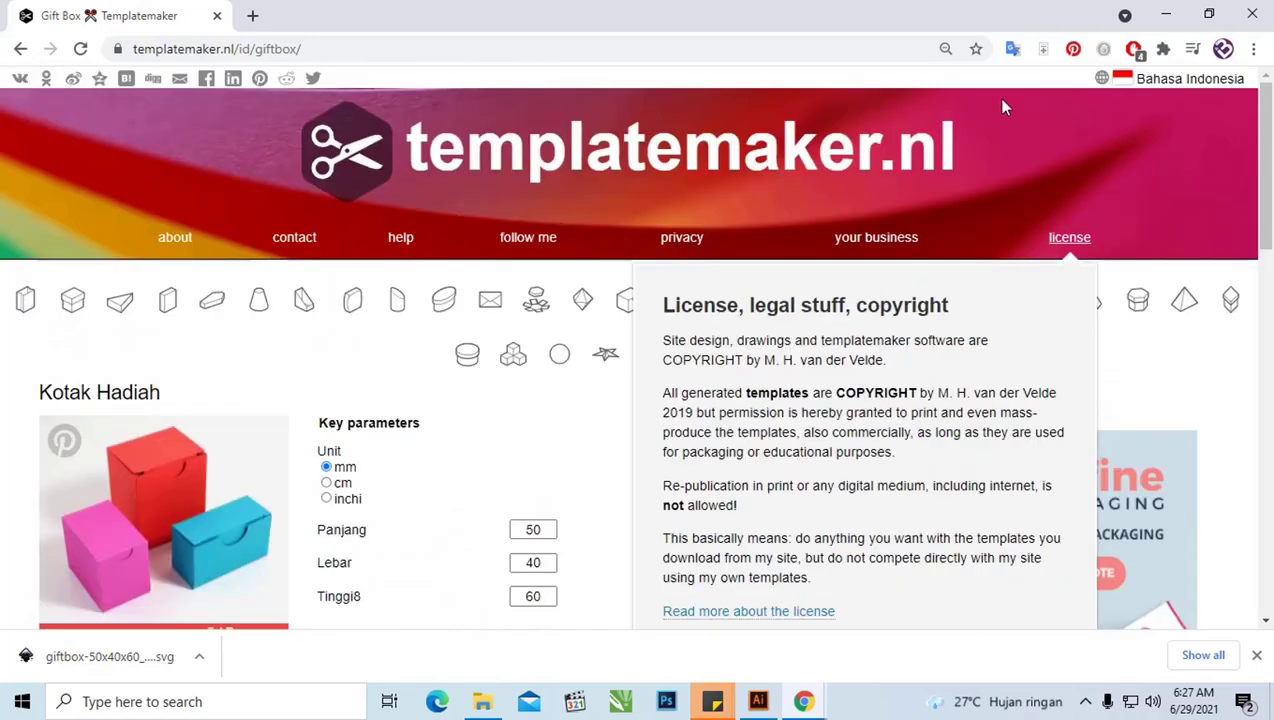
left_click(1012, 48)
Translate the page to Indonesian, check a license sentence's original, then close the notice
left_click(760, 135)
scroll(1007, 188, "down", 1)
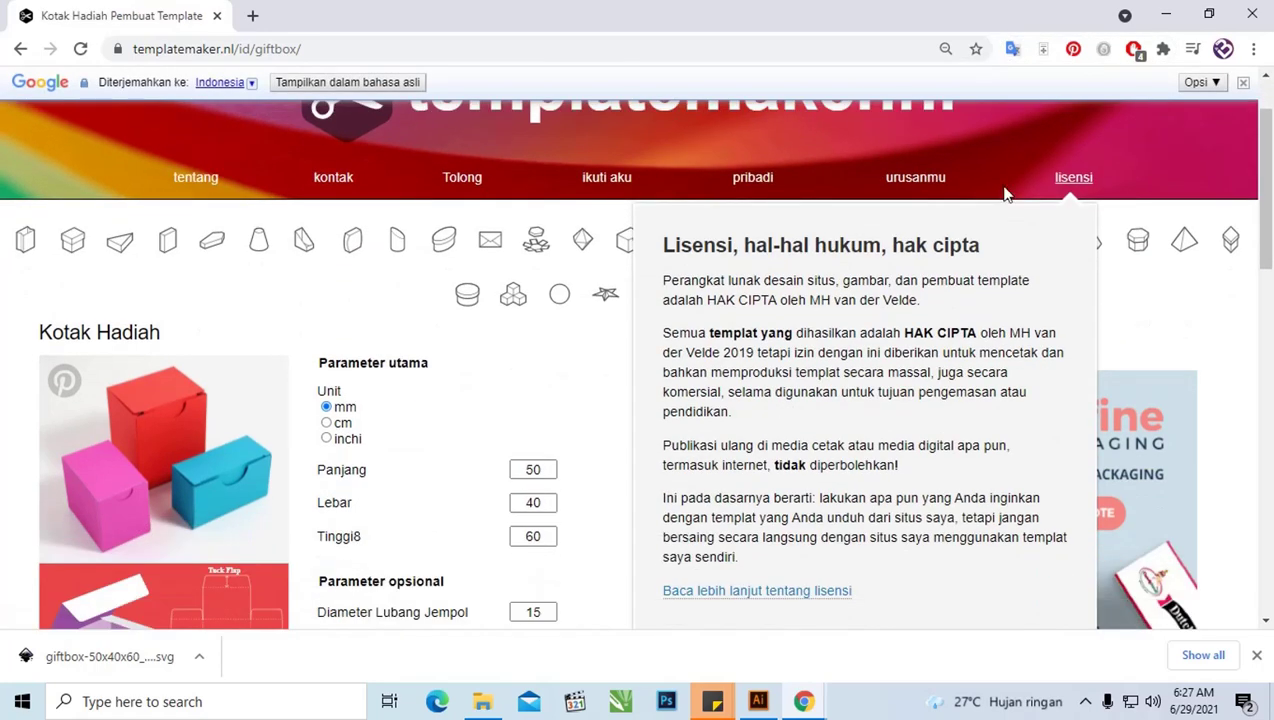
scroll(796, 272, "down", 1)
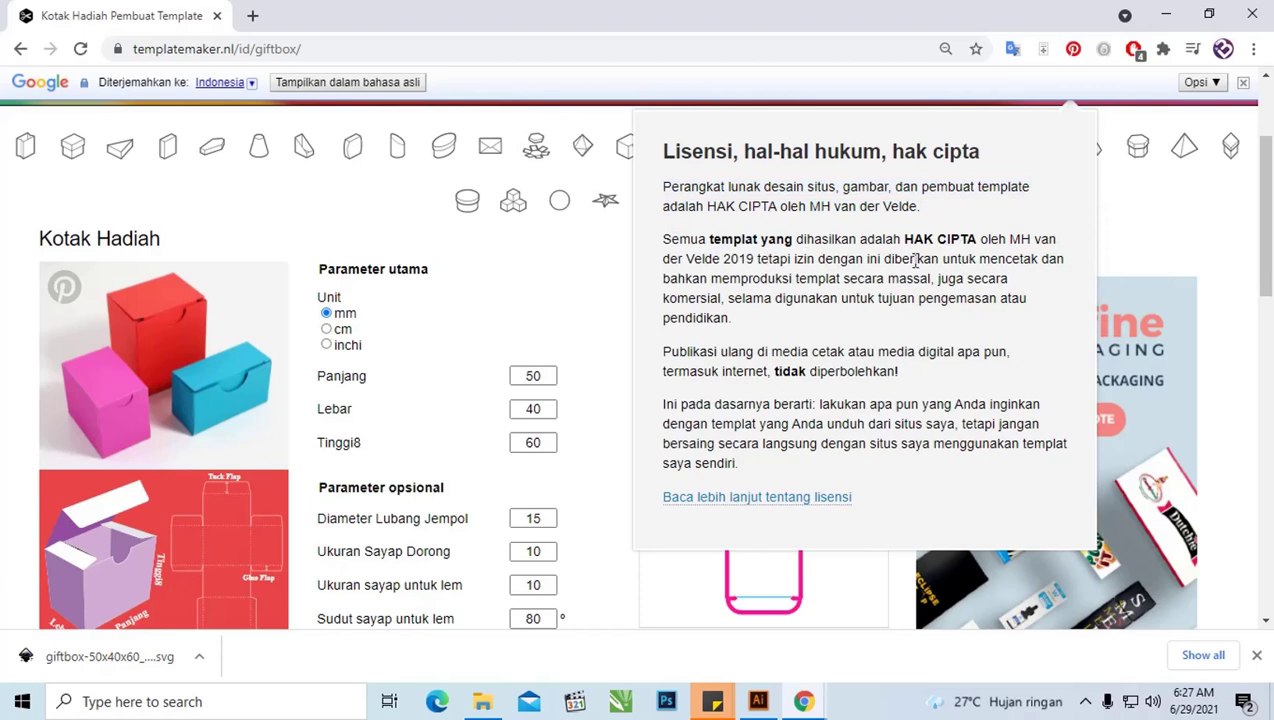
mouse_move(836, 455)
mouse_move(780, 455)
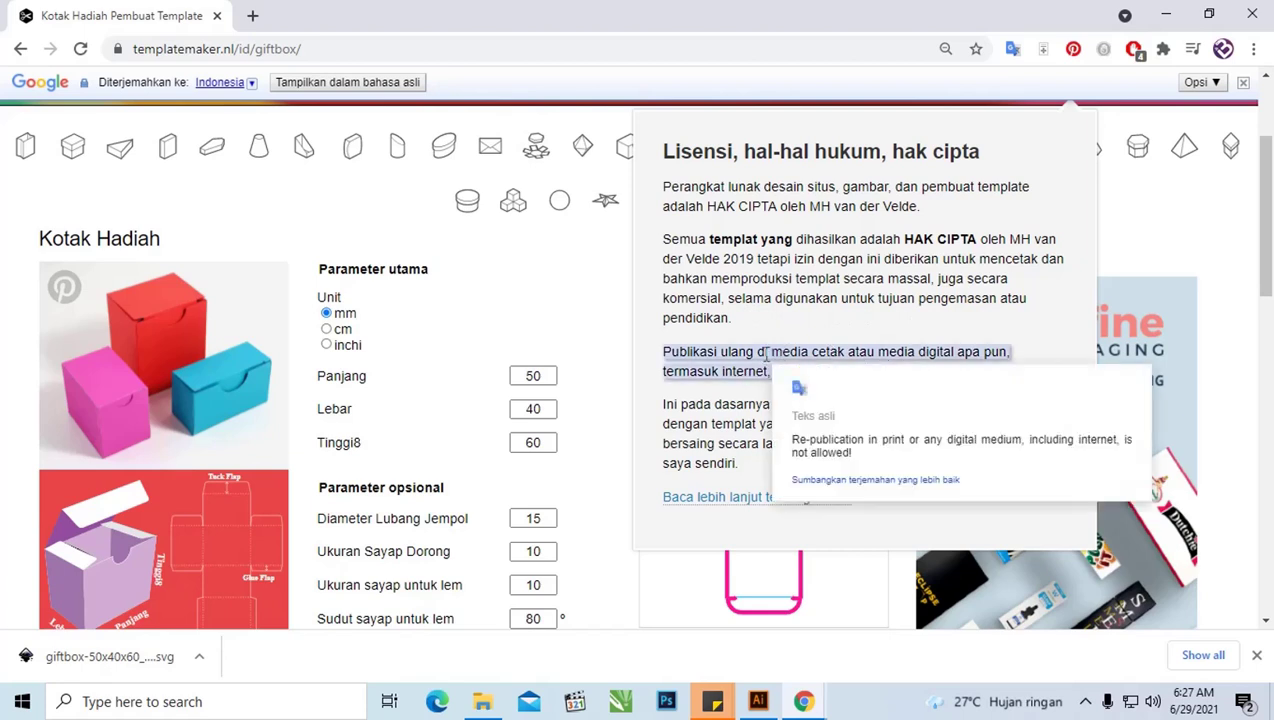
left_click_drag(662, 358, 813, 345)
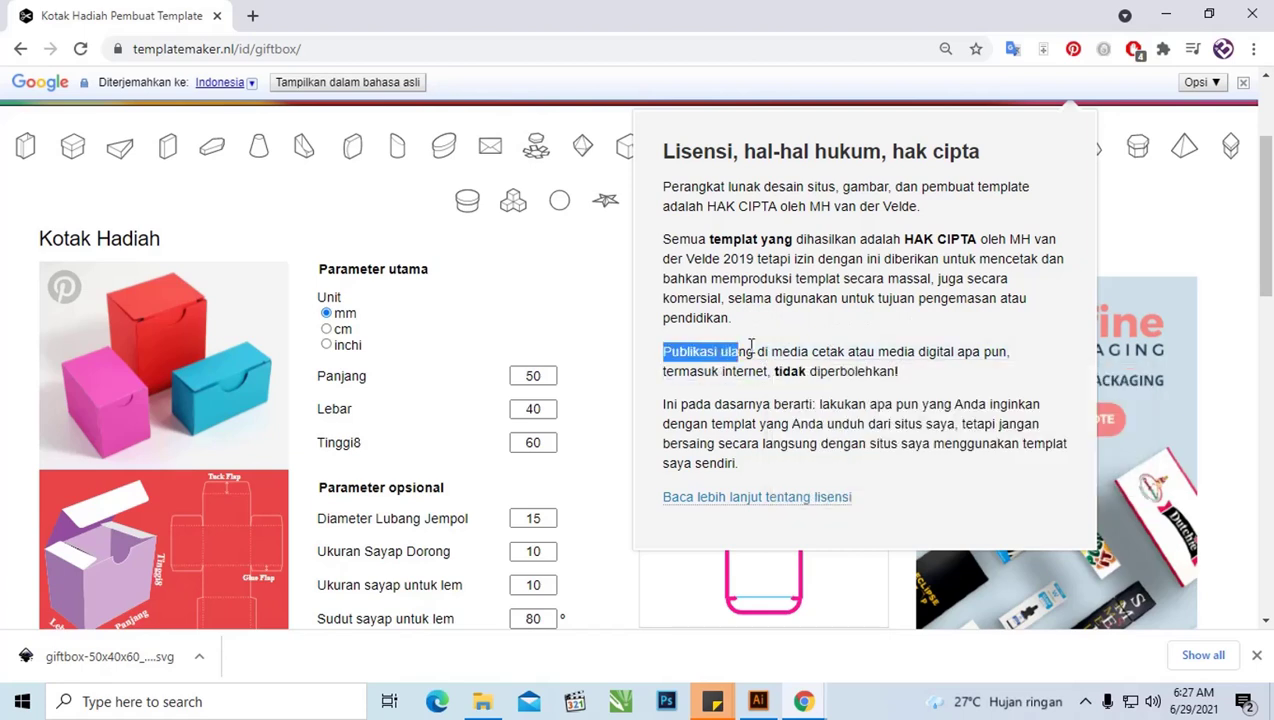
left_click(793, 358)
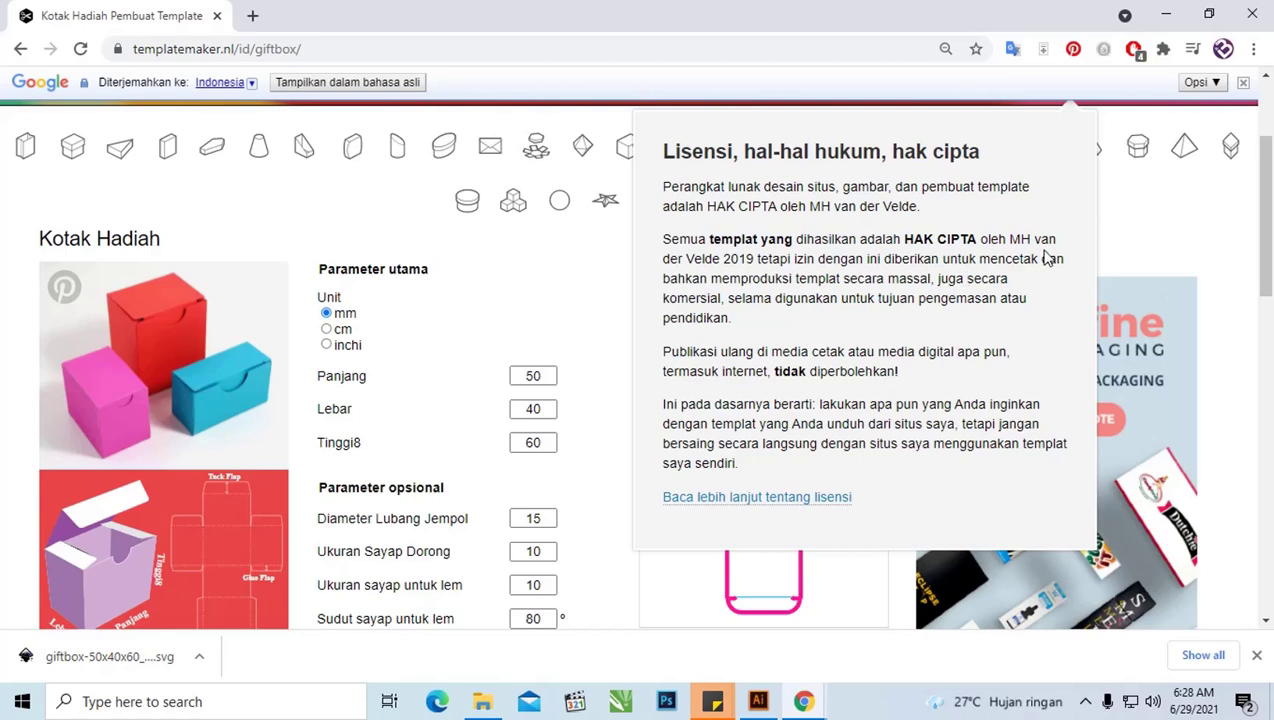
scroll(1263, 193, "up", 2)
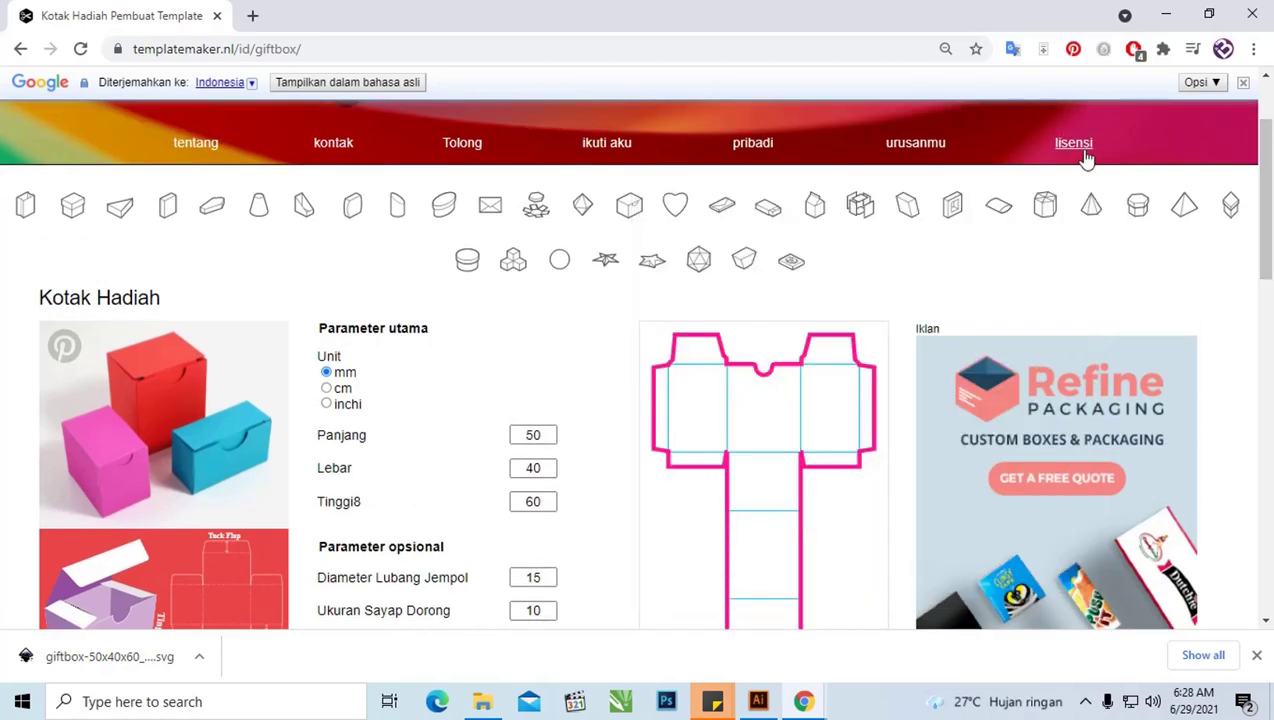
Scroll to the SVG output options and open the downloaded giftbox SVG's download menu
scroll(1263, 218, "down", 2)
left_click_drag(1263, 218, 1229, 322)
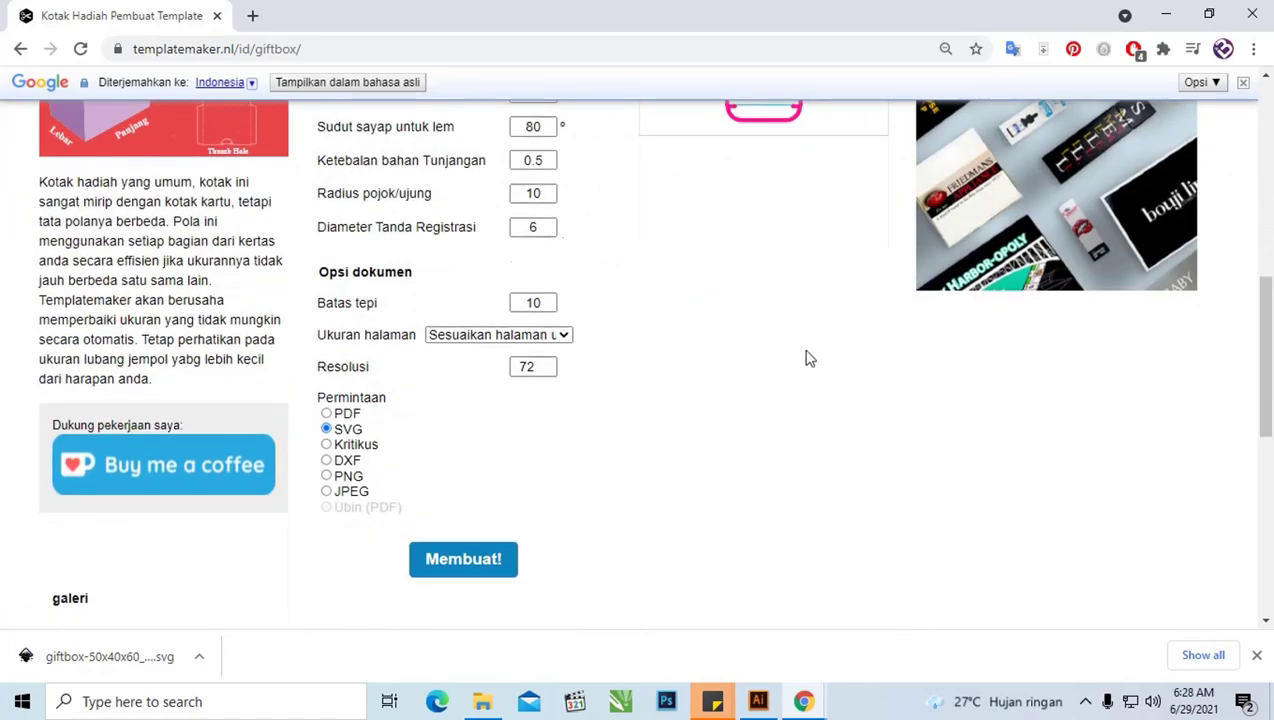
scroll(807, 355, "up", 5)
scroll(815, 345, "up", 2)
scroll(822, 333, "down", 2)
scroll(815, 332, "down", 1)
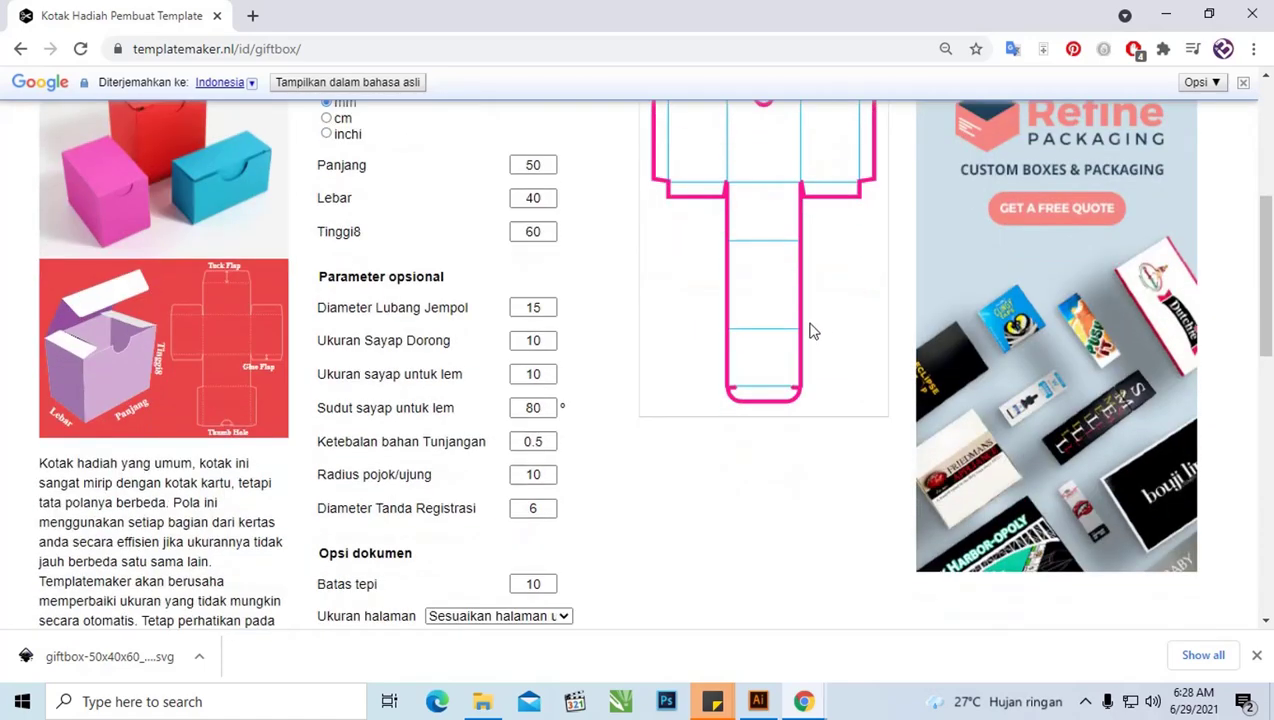
scroll(811, 331, "down", 1)
scroll(812, 331, "down", 2)
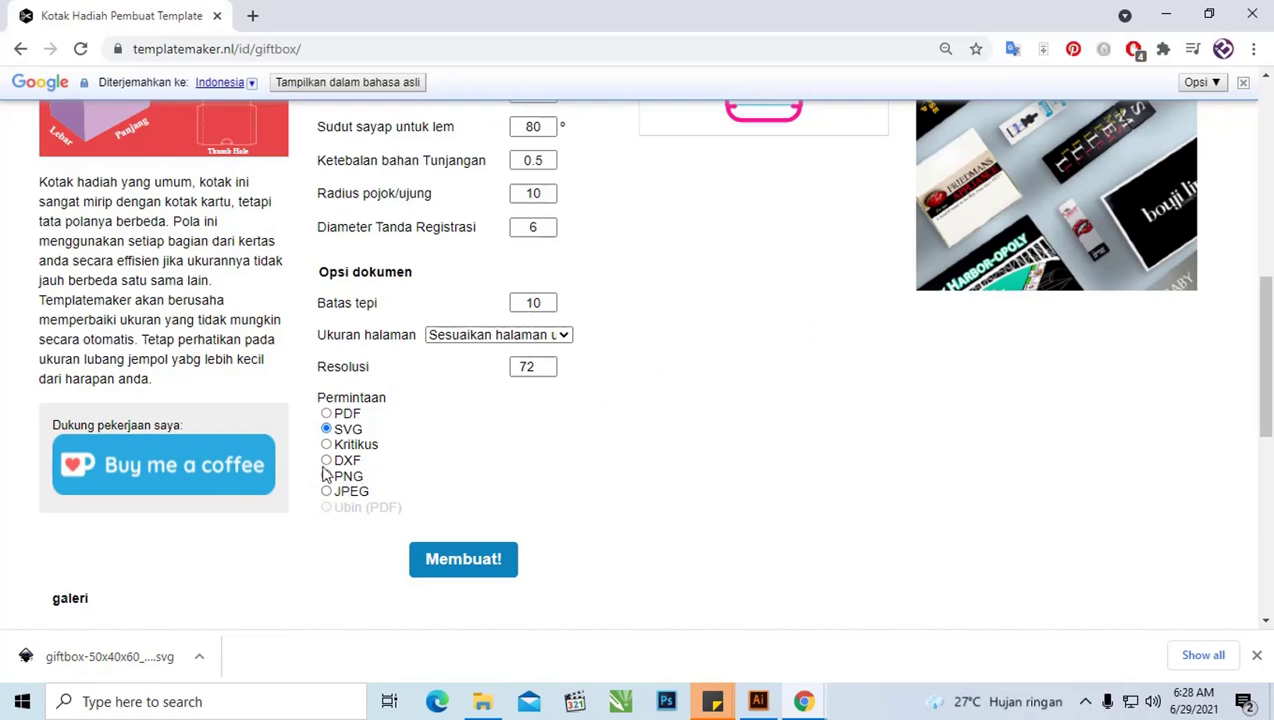
left_click(201, 656)
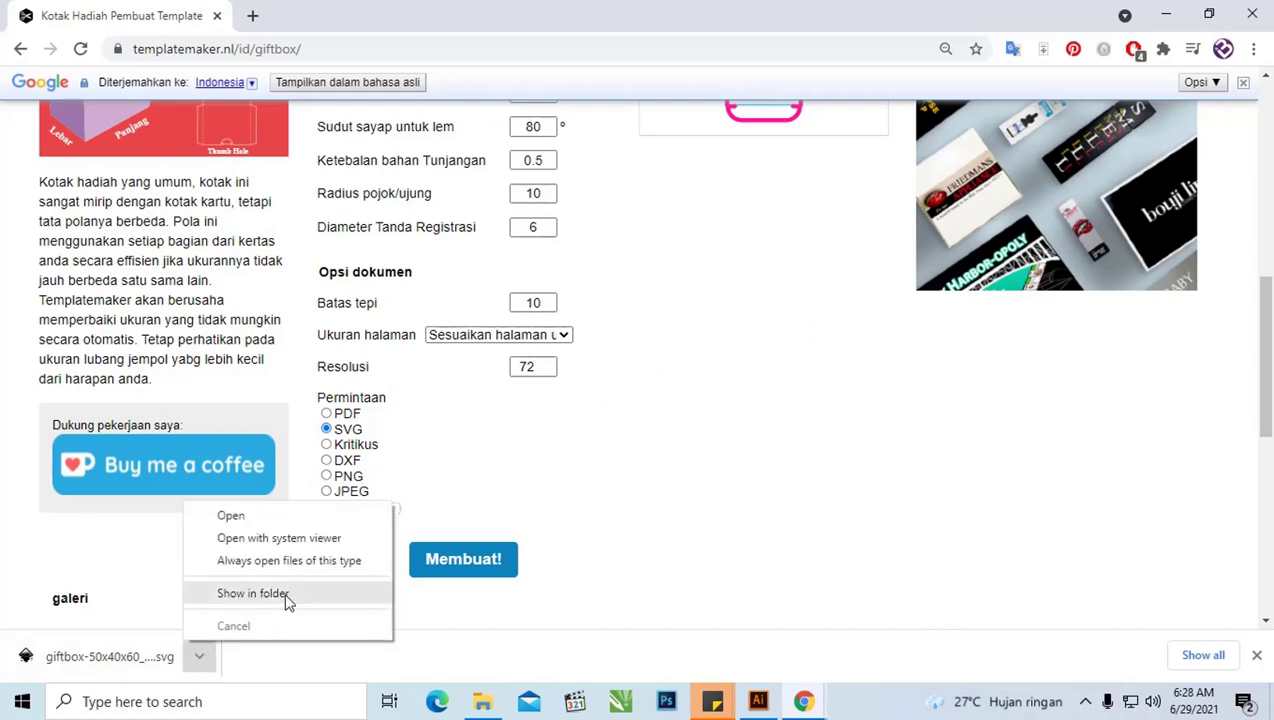
Move the downloaded giftbox SVG into the Pictures > Desain Kemasan Teh folder
left_click(288, 595)
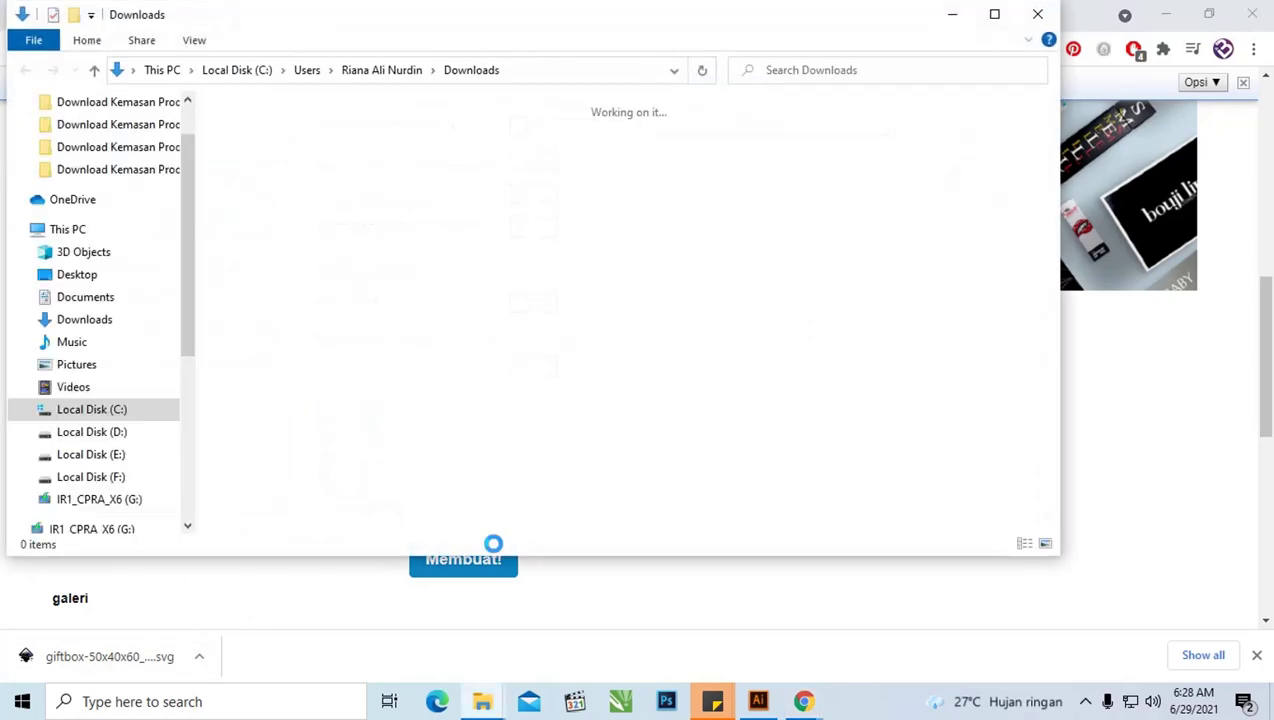
left_click(975, 20)
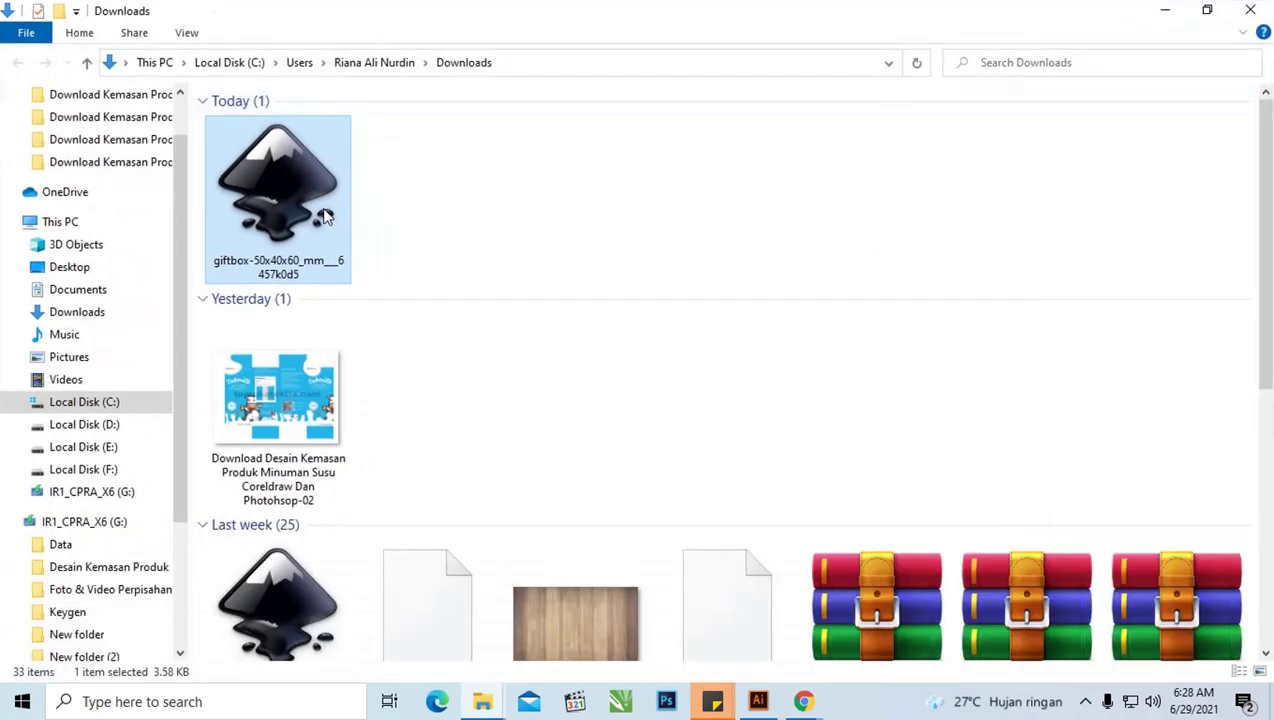
key("ctrl+x")
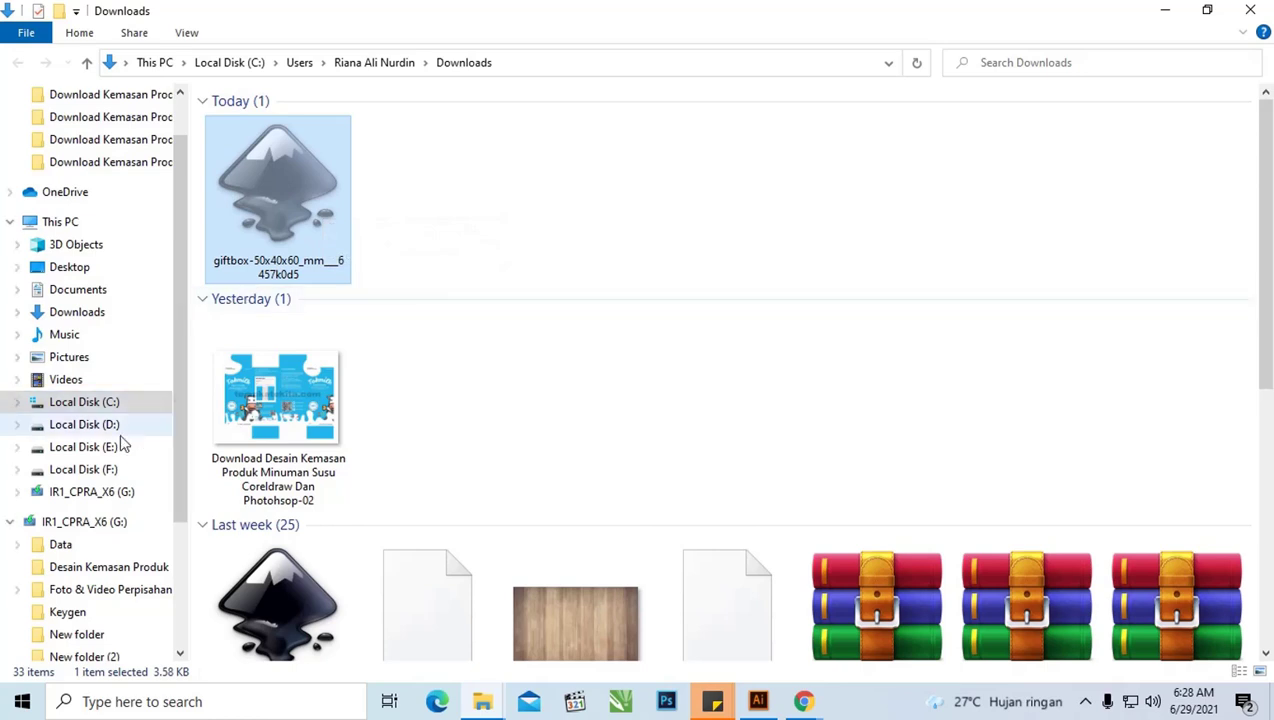
left_click(85, 358)
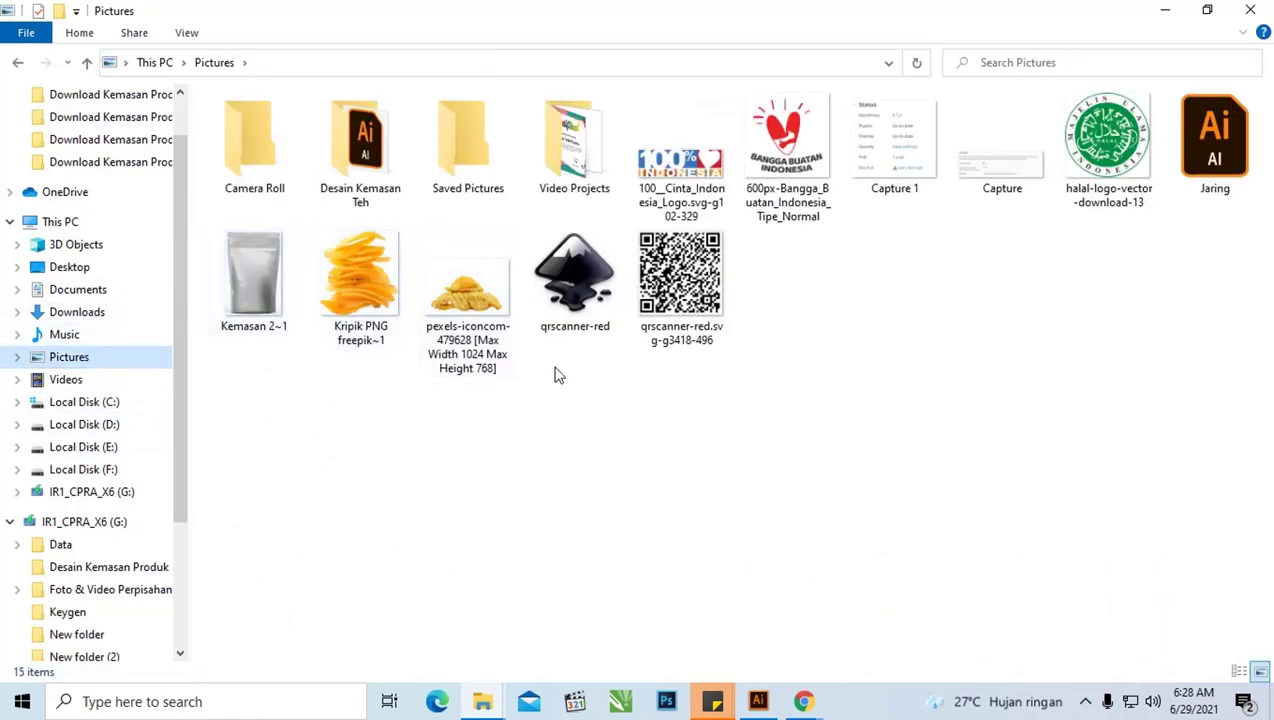
double_click(357, 135)
right_click(416, 204)
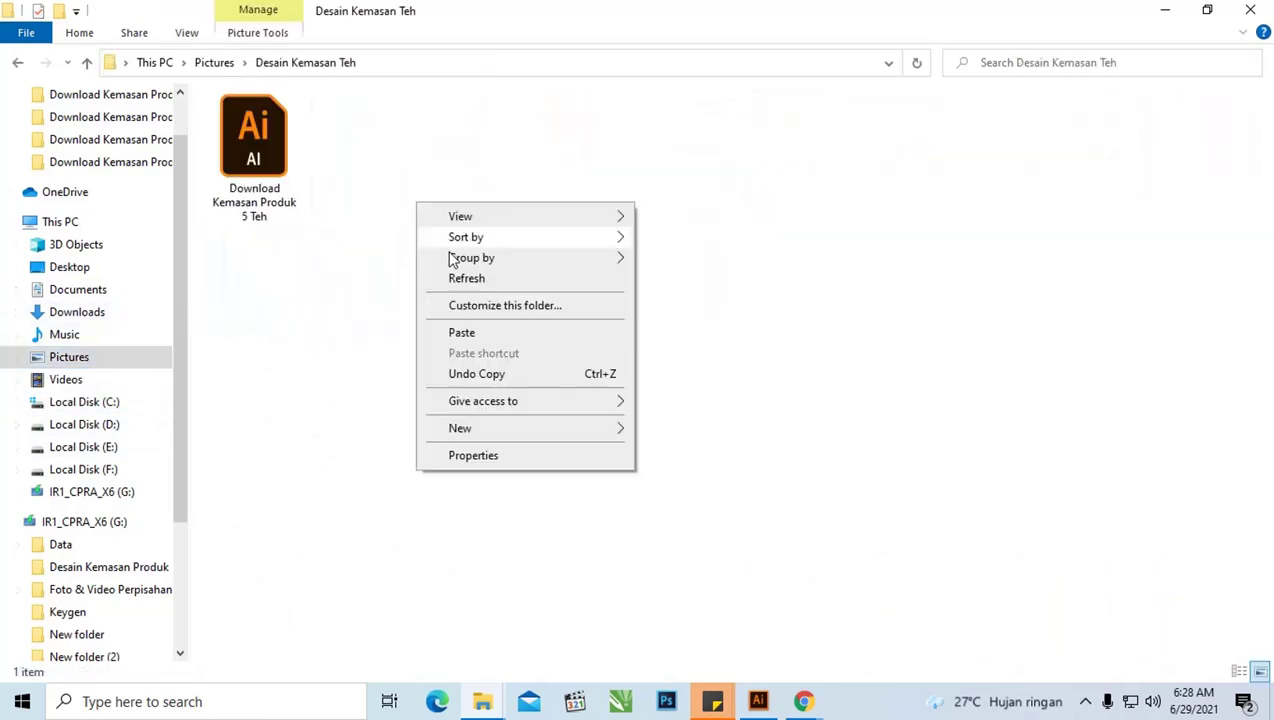
left_click(485, 334)
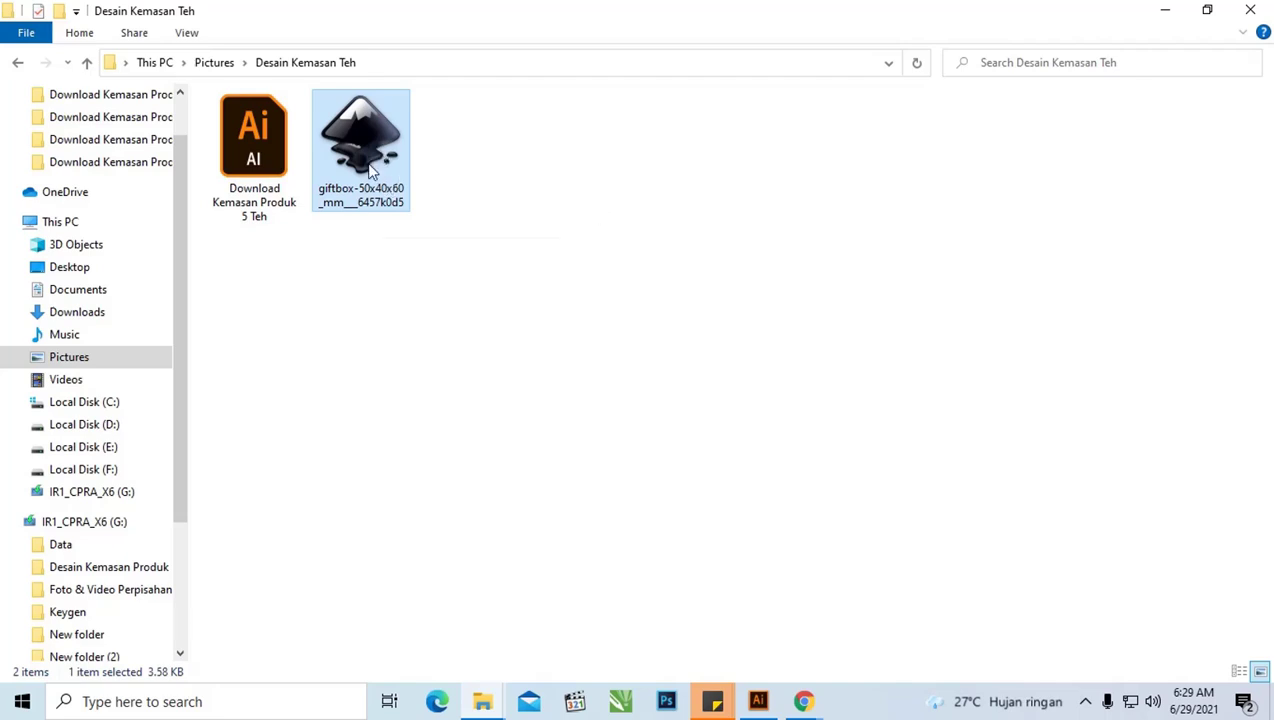
Select the giftbox SVG file and bring up its context menu
left_click(255, 146)
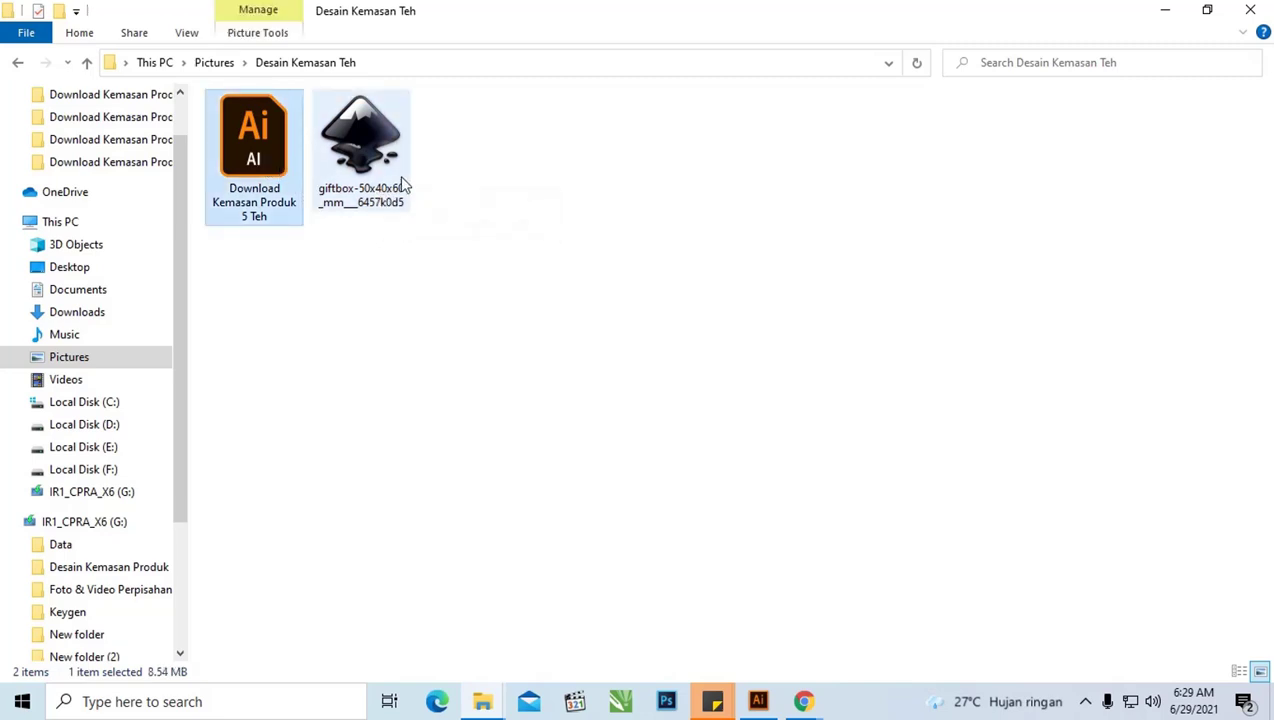
left_click(375, 190)
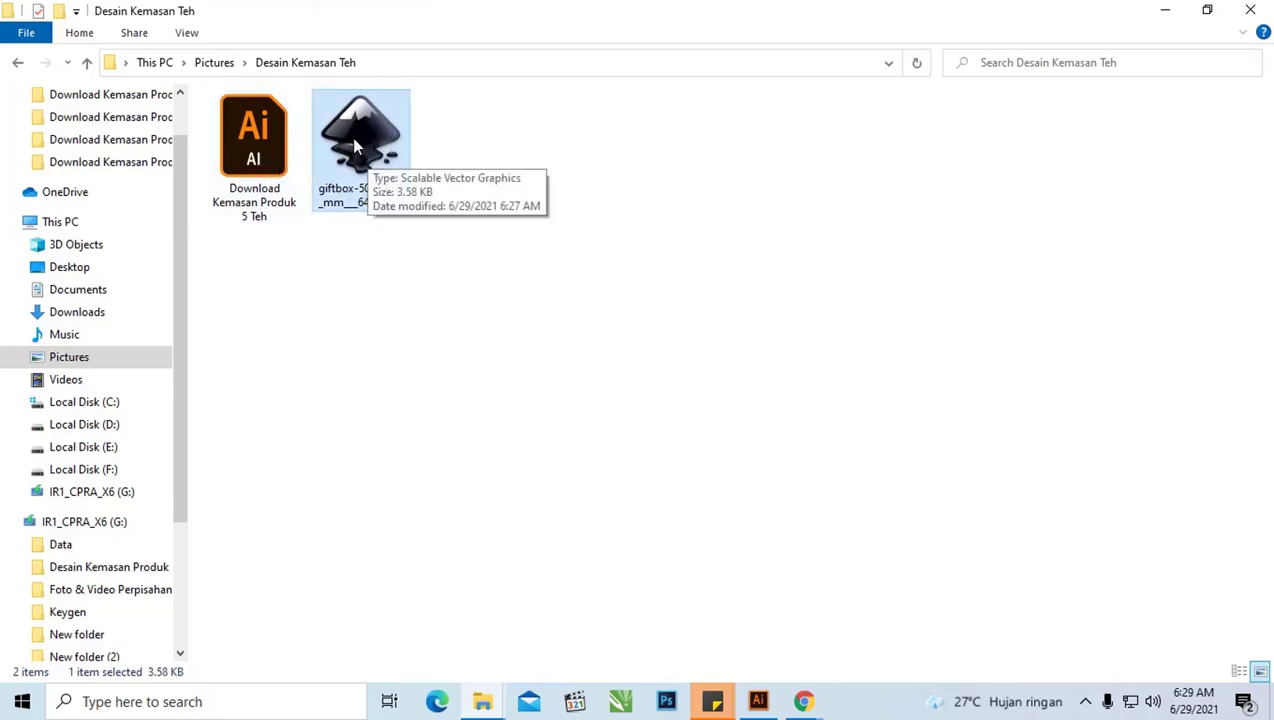
right_click(353, 143)
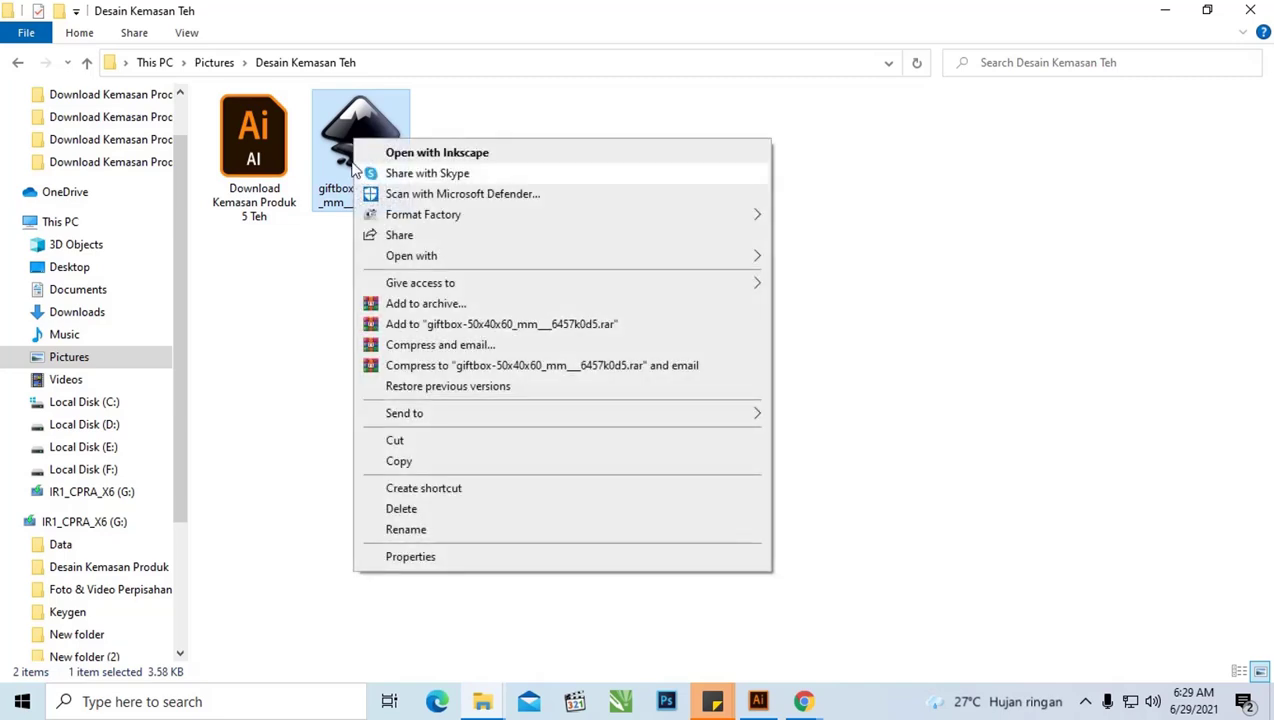
mouse_move(411, 256)
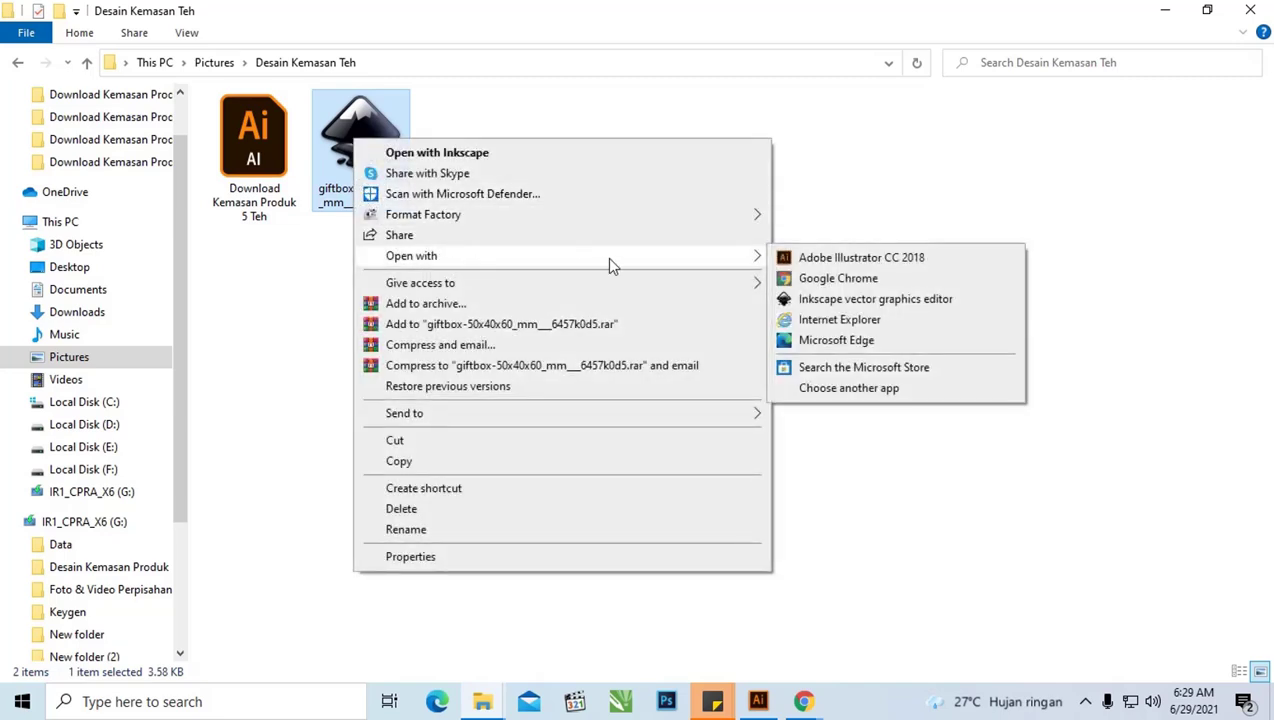
Open the giftbox SVG in Illustrator CC 2018 and centre its artboard
left_click(833, 262)
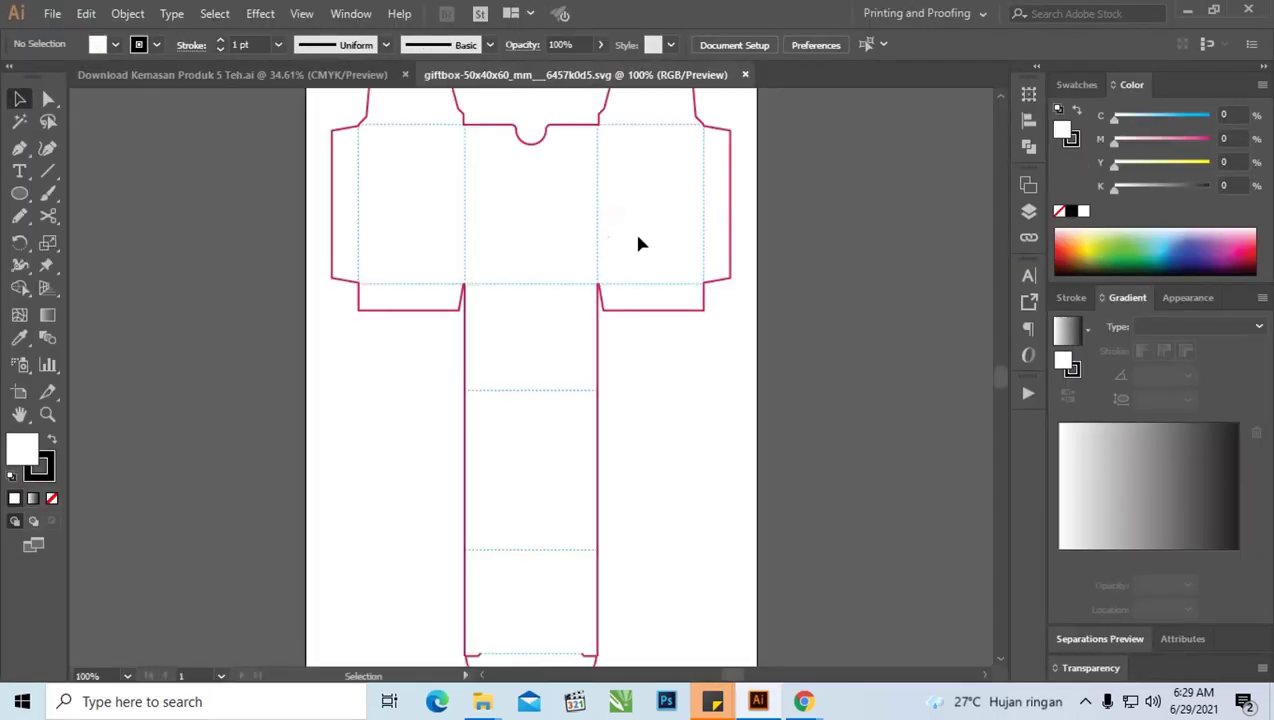
left_click_drag(600, 162, 665, 212)
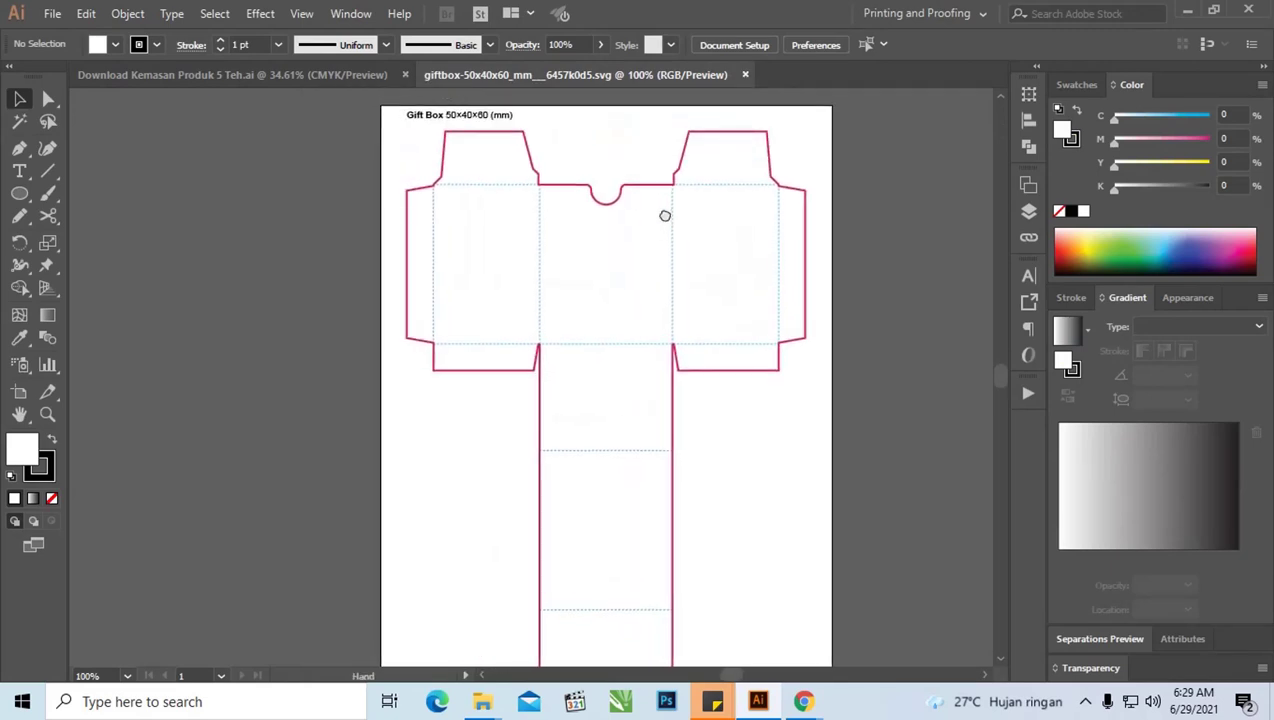
key("ctrl+minus")
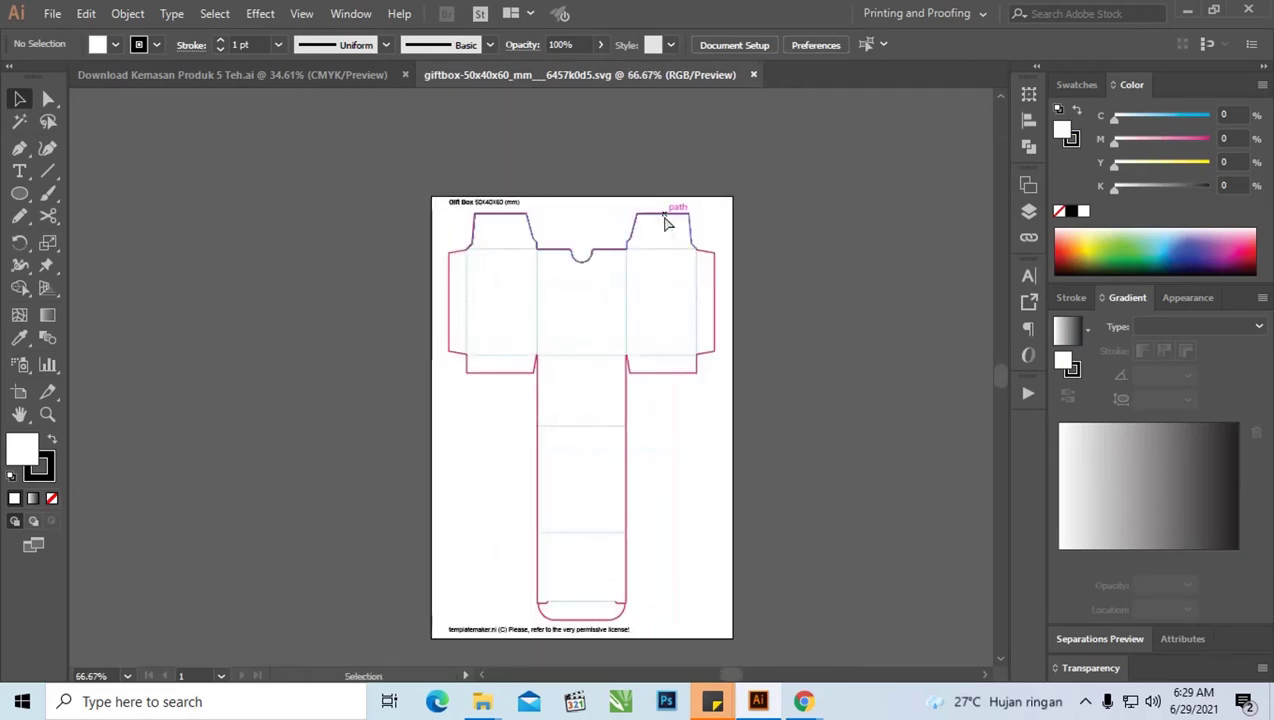
left_click_drag(659, 298, 668, 293)
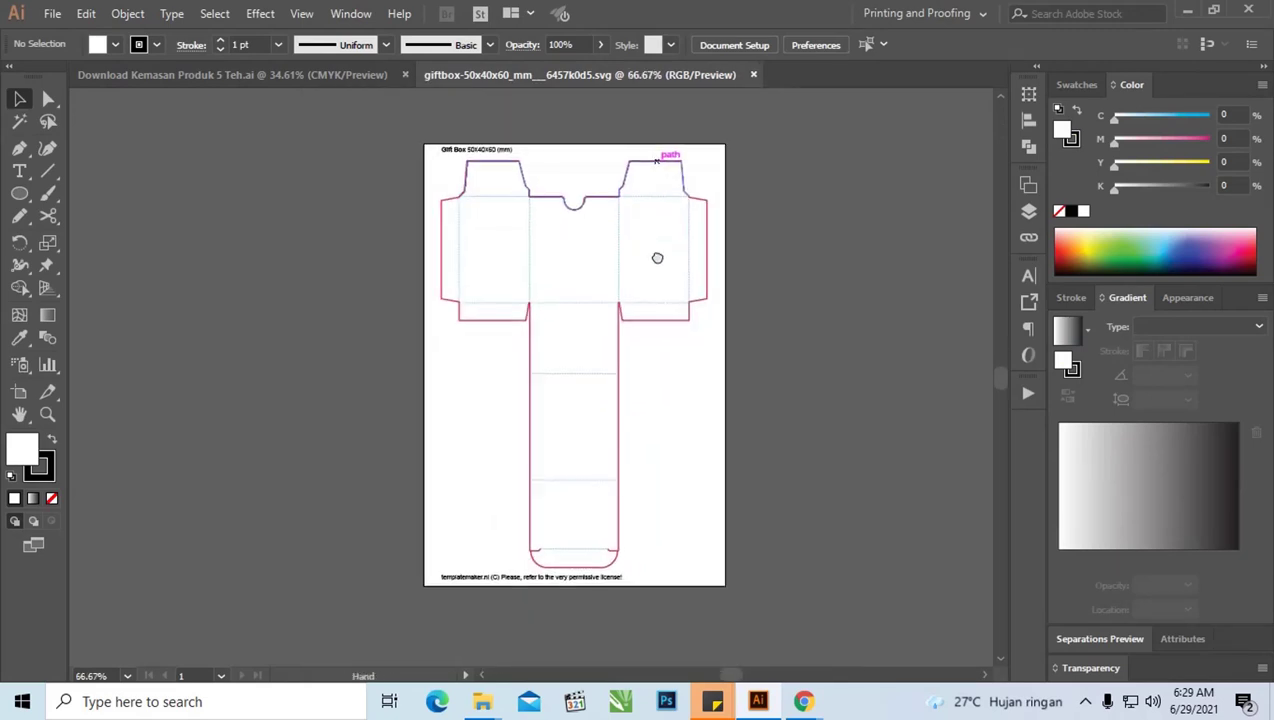
Zoom into the bottom flap, hide the Swatches/Color panels, then fit the whole dieline
key("z")
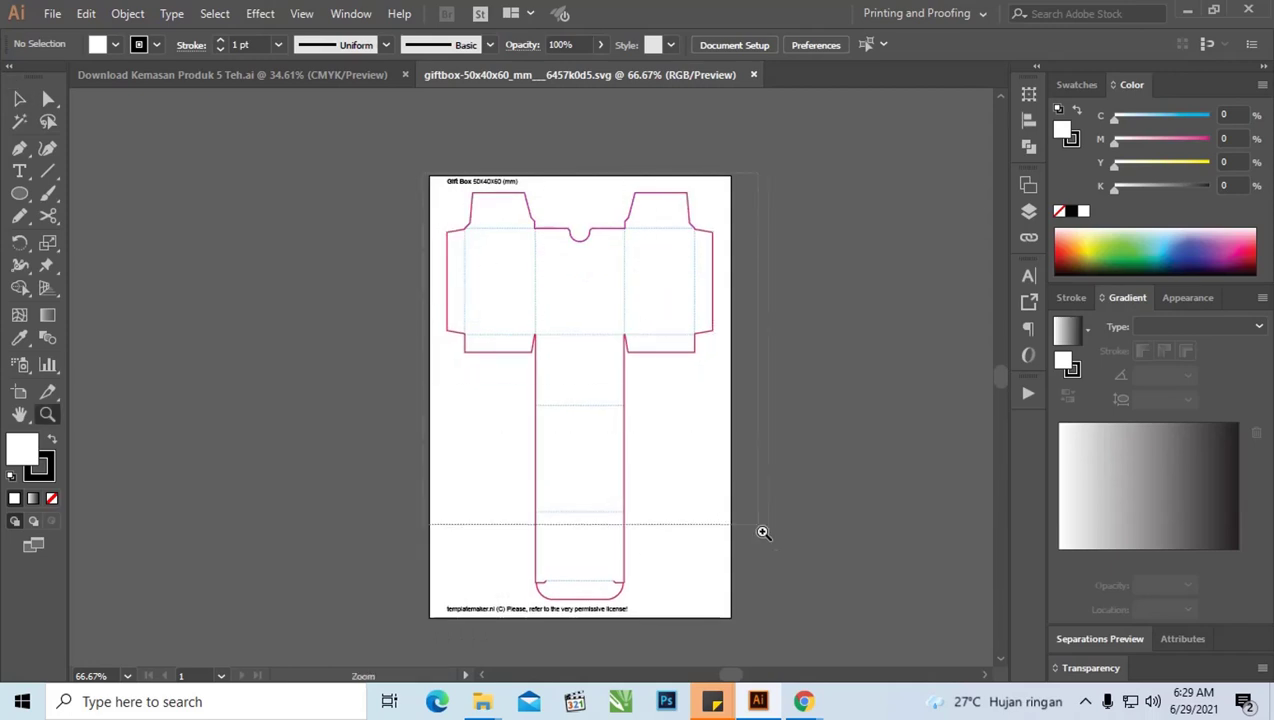
left_click(762, 529)
mouse_move(700, 526)
left_mouse_down()
mouse_move(652, 453)
mouse_move(694, 376)
left_mouse_up()
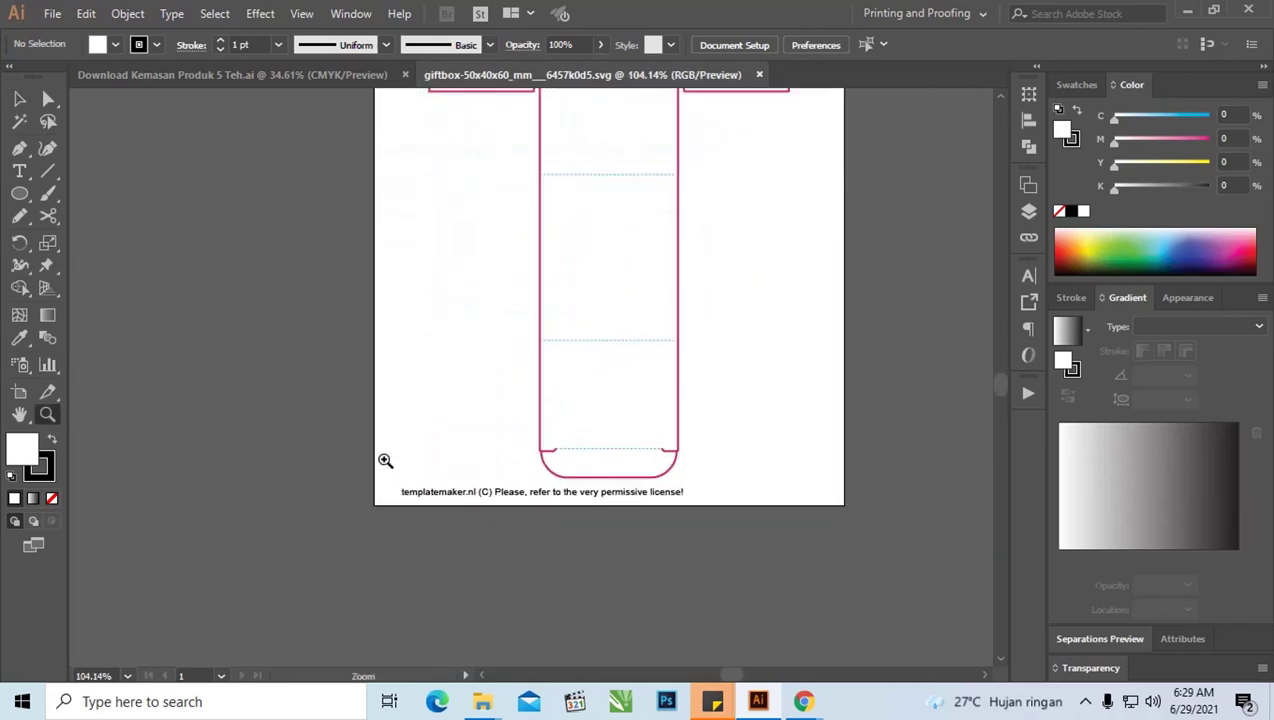
mouse_move(384, 458)
left_mouse_down()
mouse_move(761, 525)
mouse_move(748, 540)
left_mouse_up()
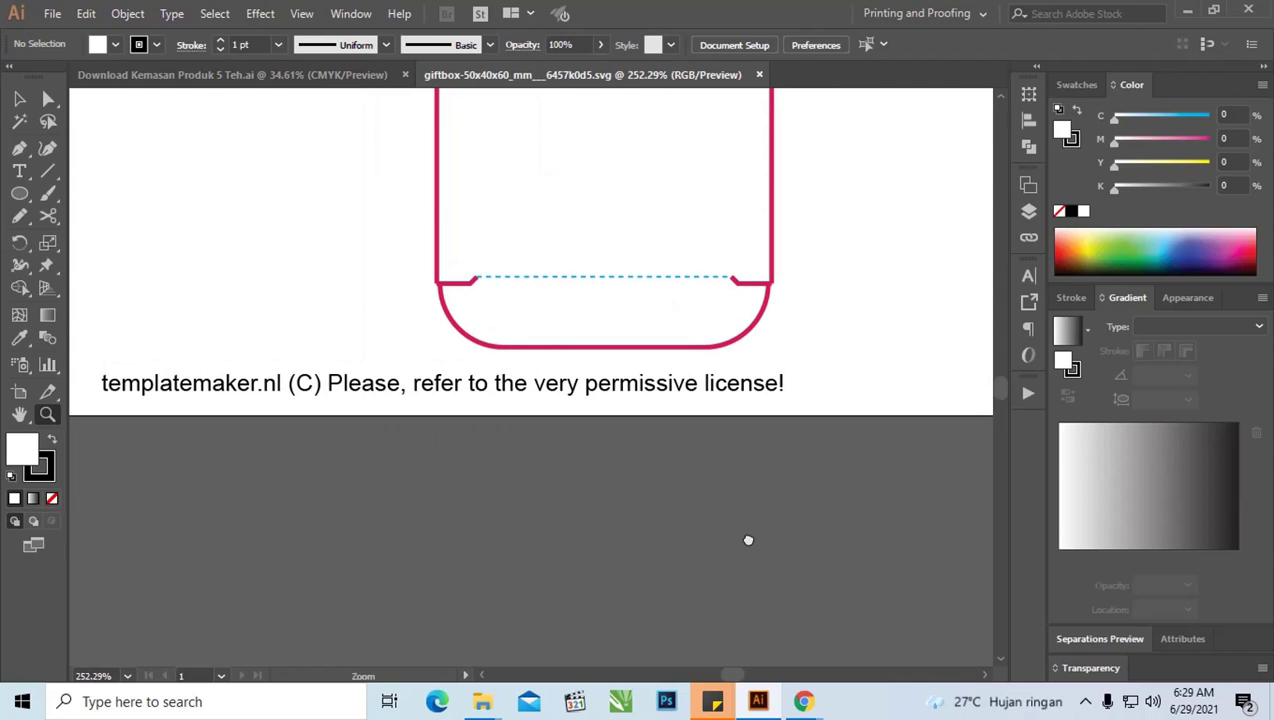
key("F6")
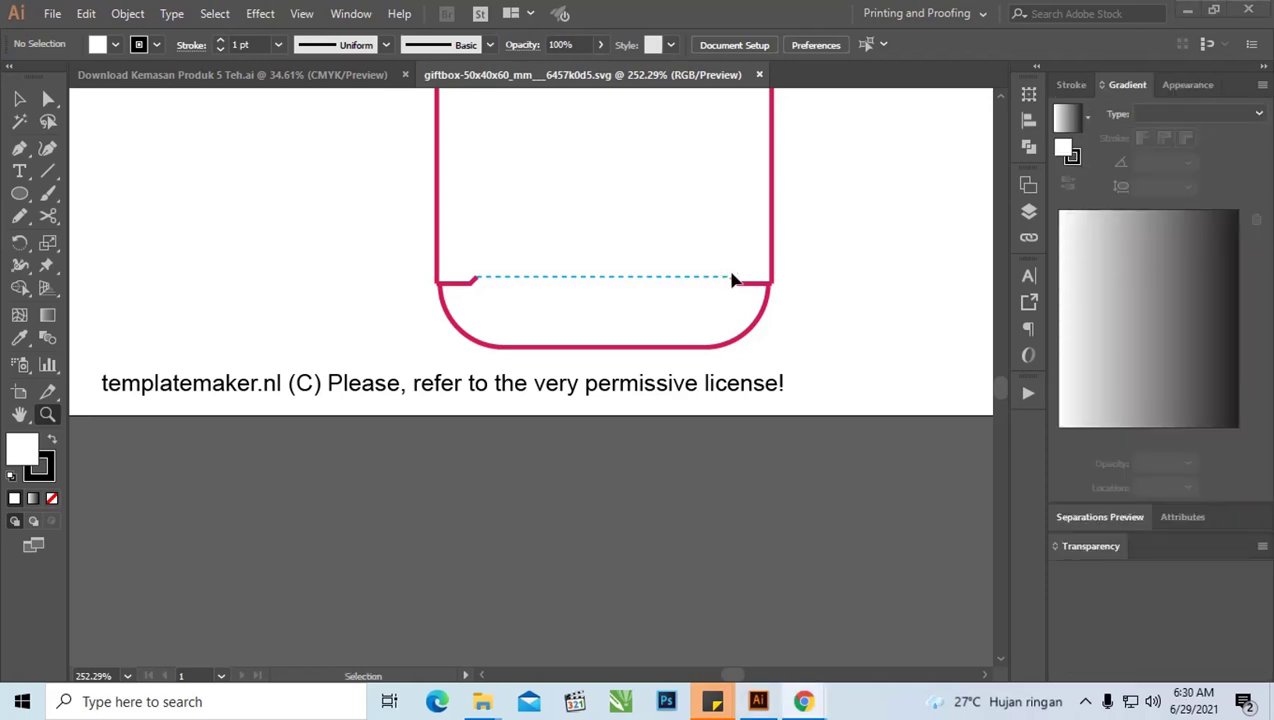
key("ctrl+0")
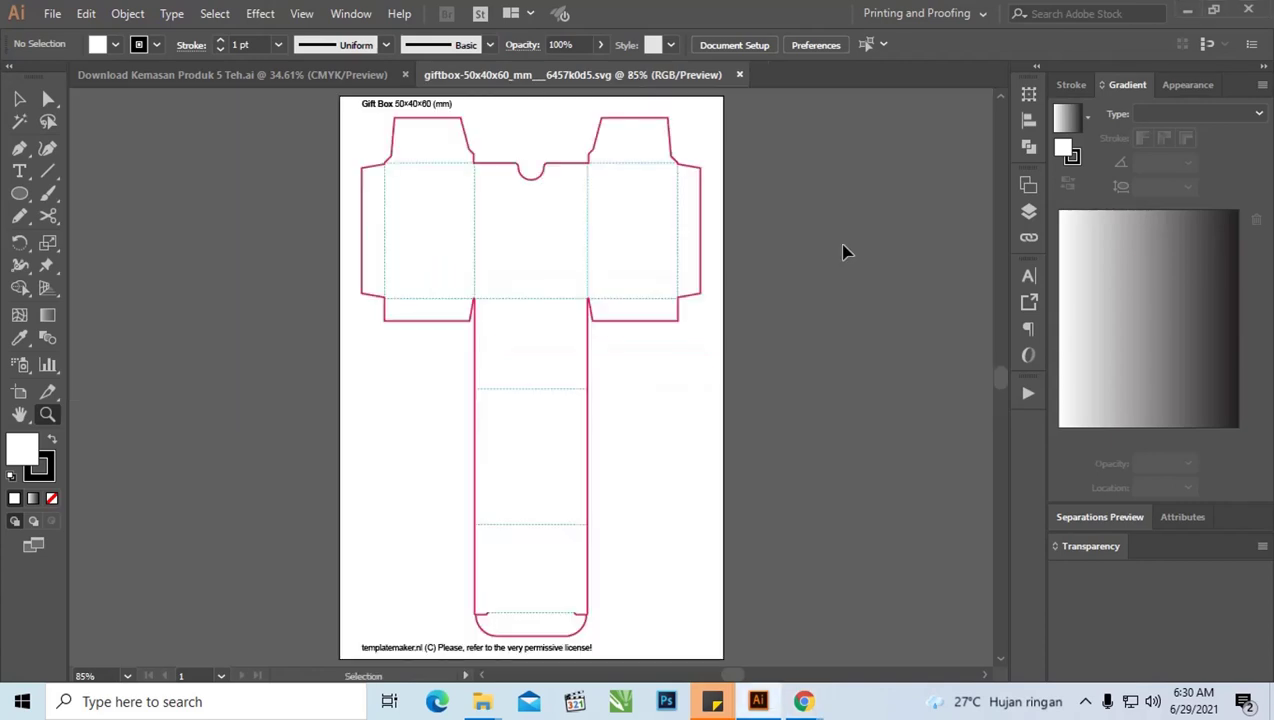
key("ctrl+minus")
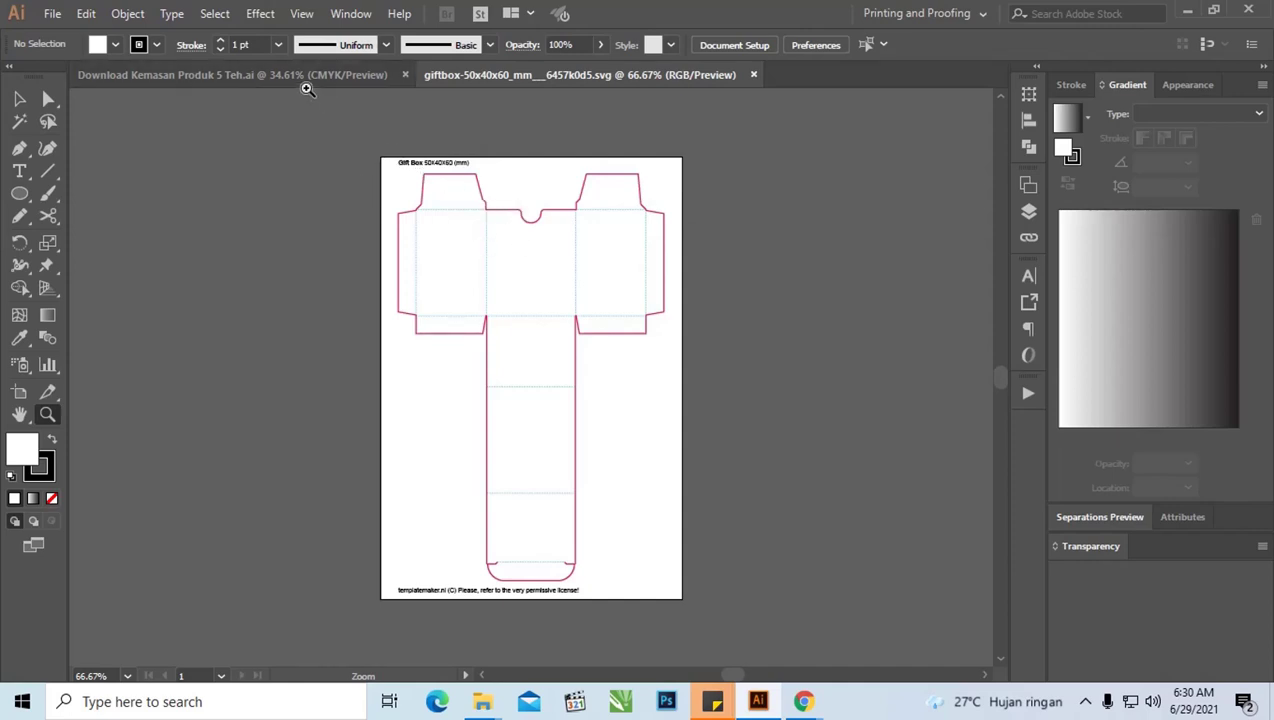
In Download Kemasan Produk 5 Teh.ai, try selecting the first two pages' artwork
left_click(307, 75)
left_click_drag(463, 196, 543, 182)
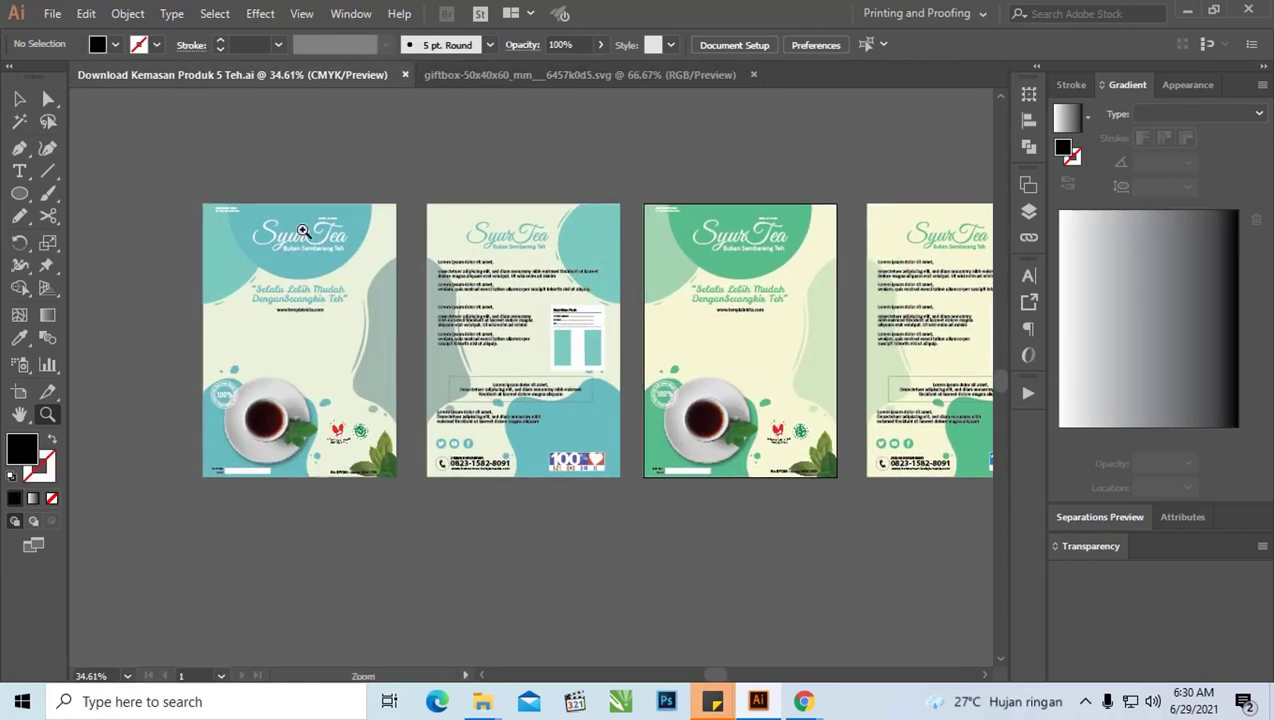
key("v")
mouse_move(177, 168)
left_mouse_down()
mouse_move(610, 478)
mouse_move(579, 400)
left_mouse_up()
scroll(612, 438, "up", 3)
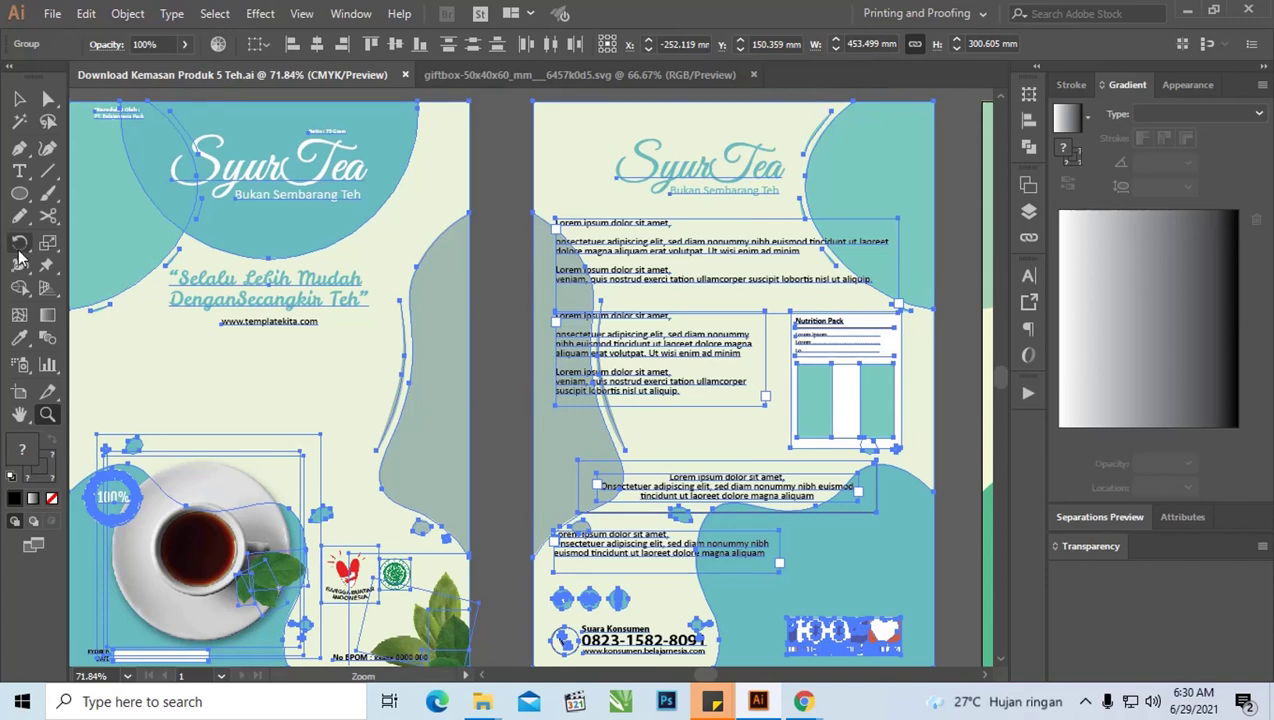
left_click(19, 98)
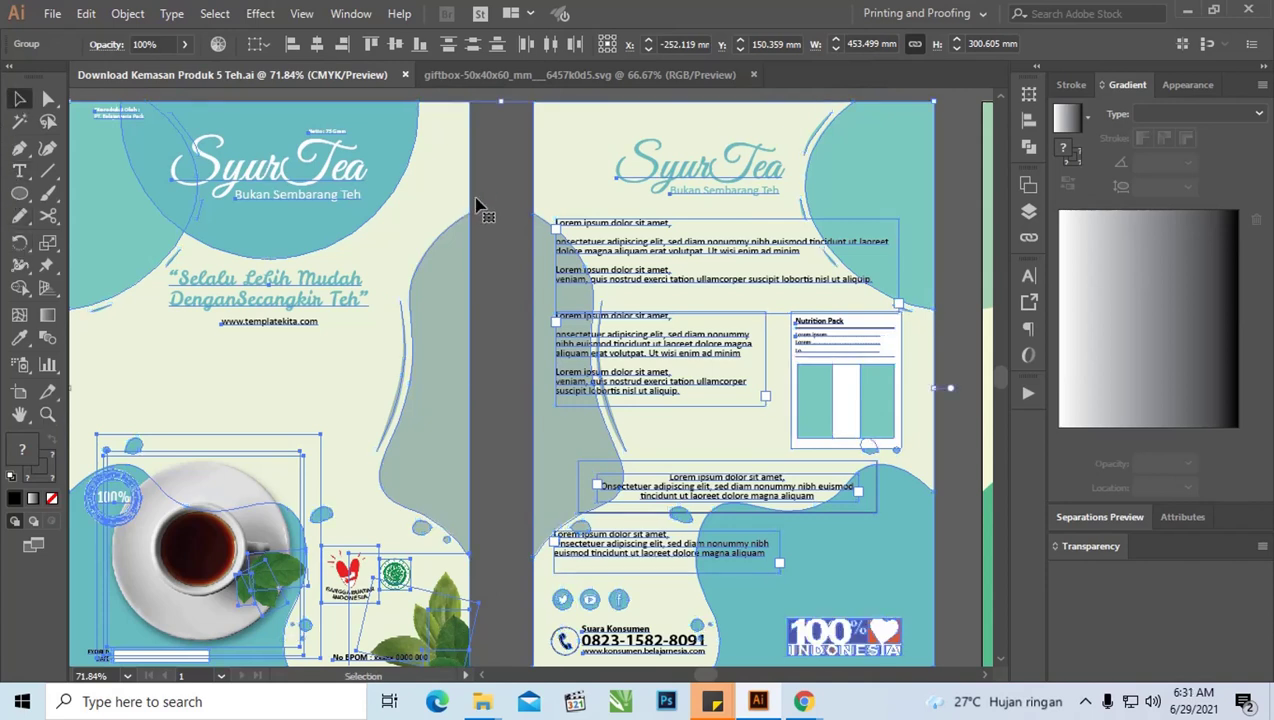
left_click(506, 276)
Select and copy both SyurTea page groups, then return to the giftbox SVG document
left_click_drag(710, 680, 708, 680)
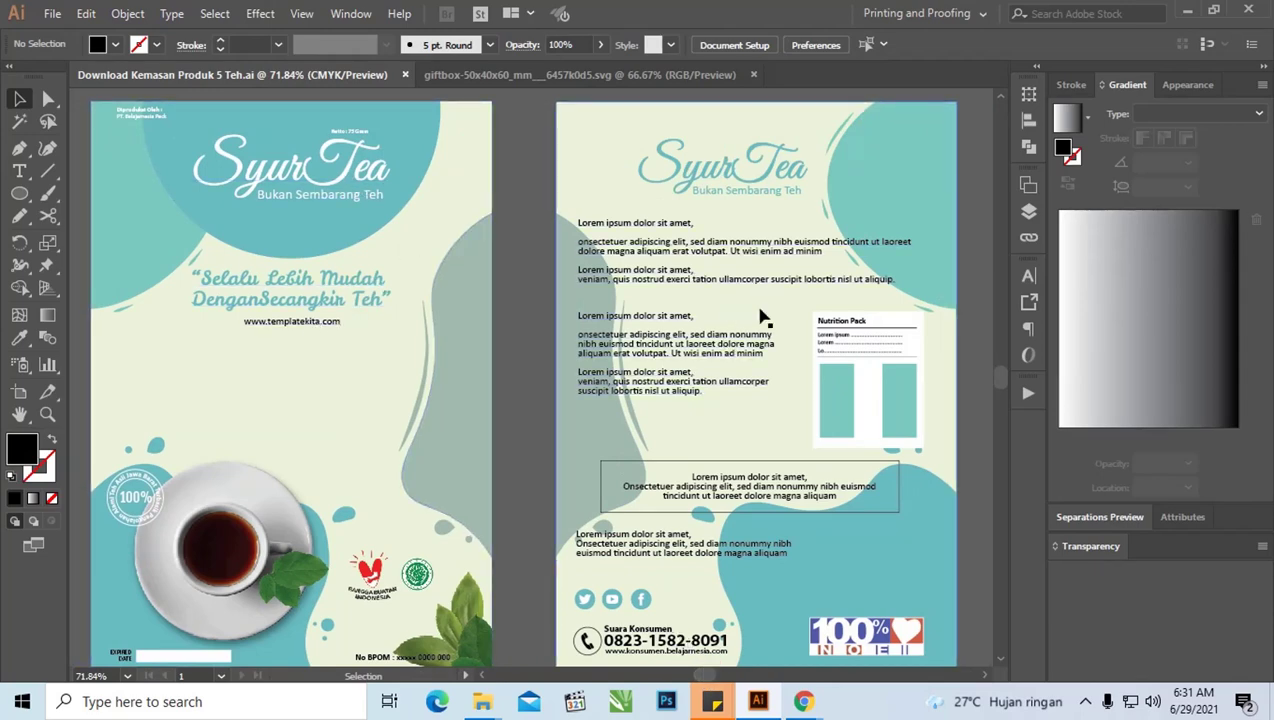
key("ctrl+minus")
key("ctrl+minus")
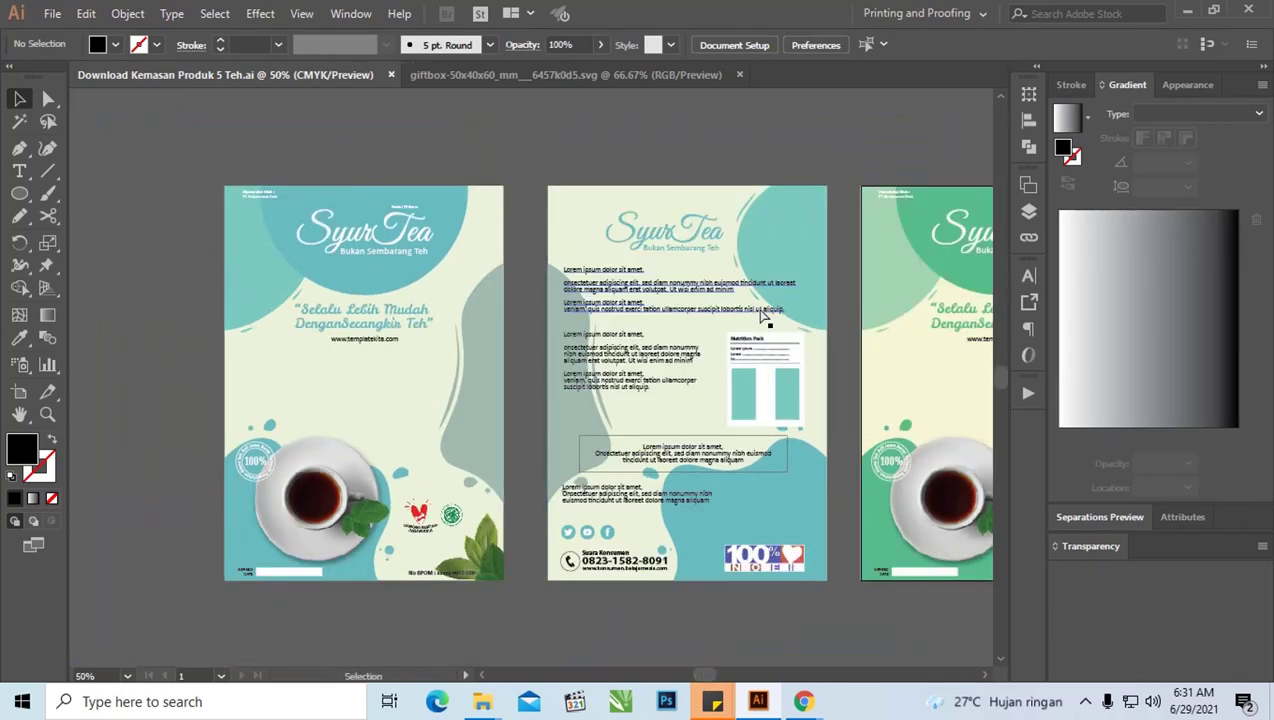
left_click_drag(208, 165, 836, 600)
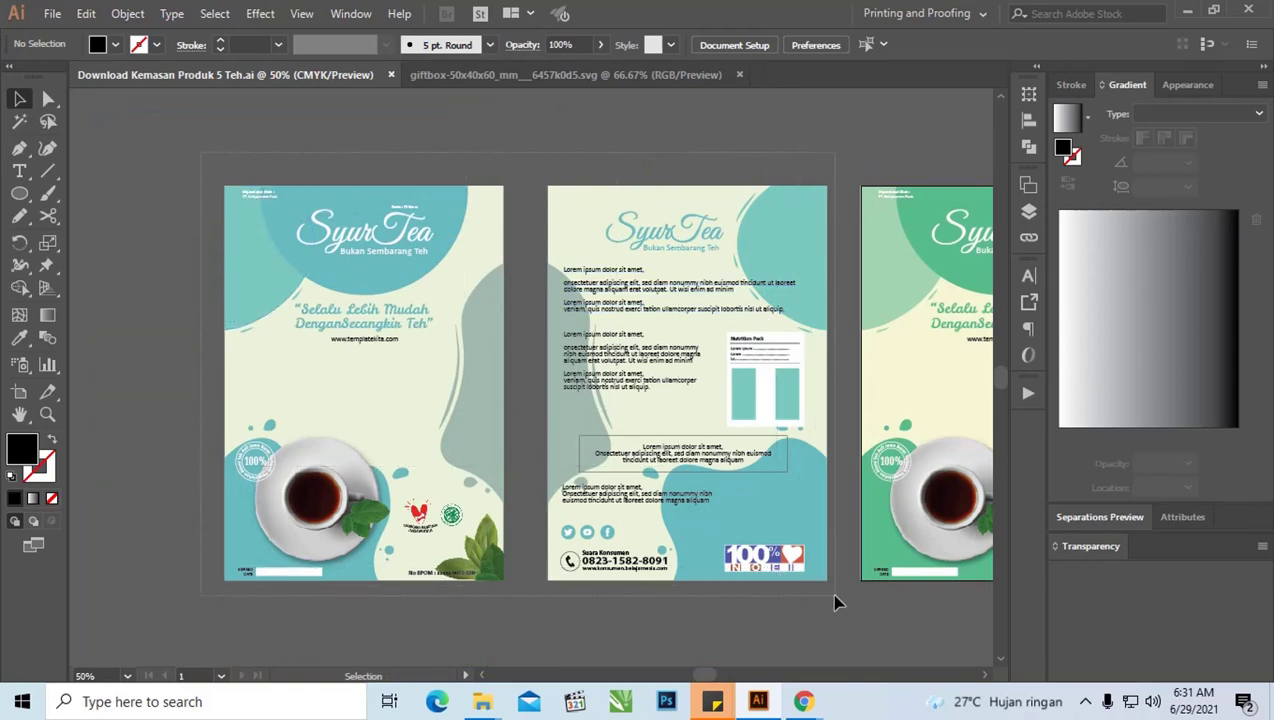
key("ctrl+a")
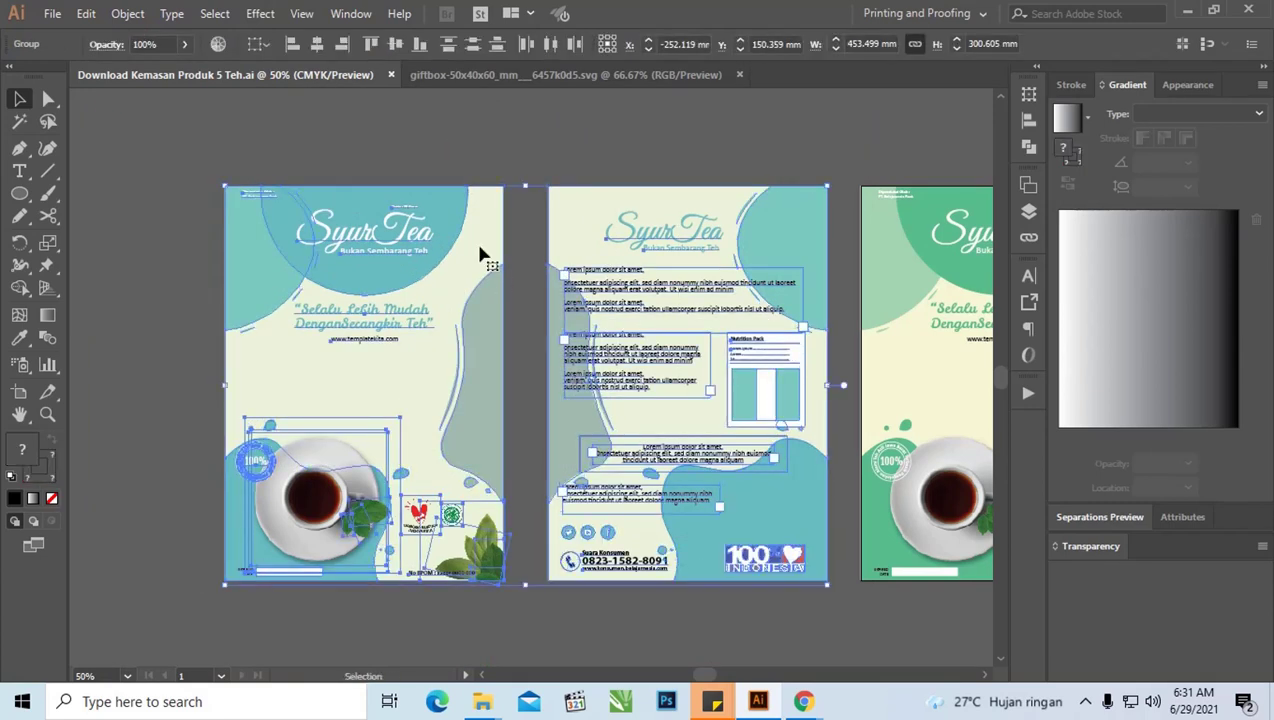
left_click(480, 78)
Paste the copied SyurTea tea pages into the dieline document, left of the dieline
left_click_drag(588, 272, 726, 277)
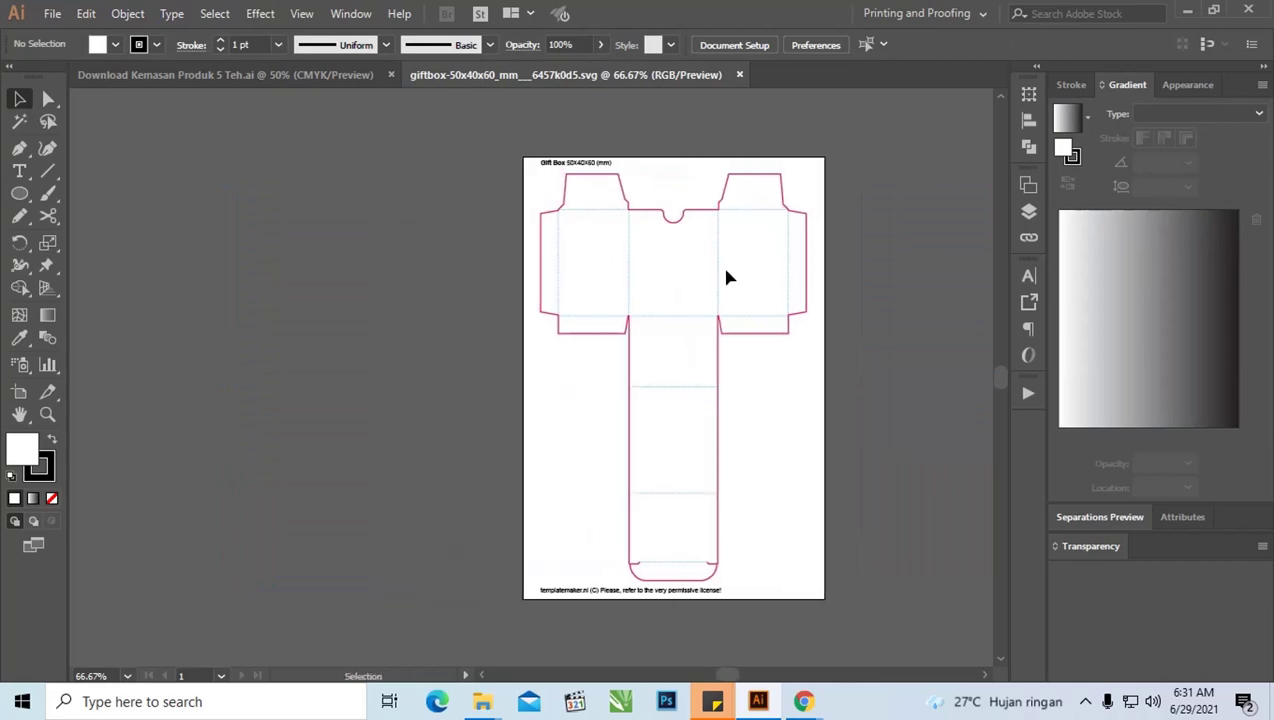
key("ctrl+v")
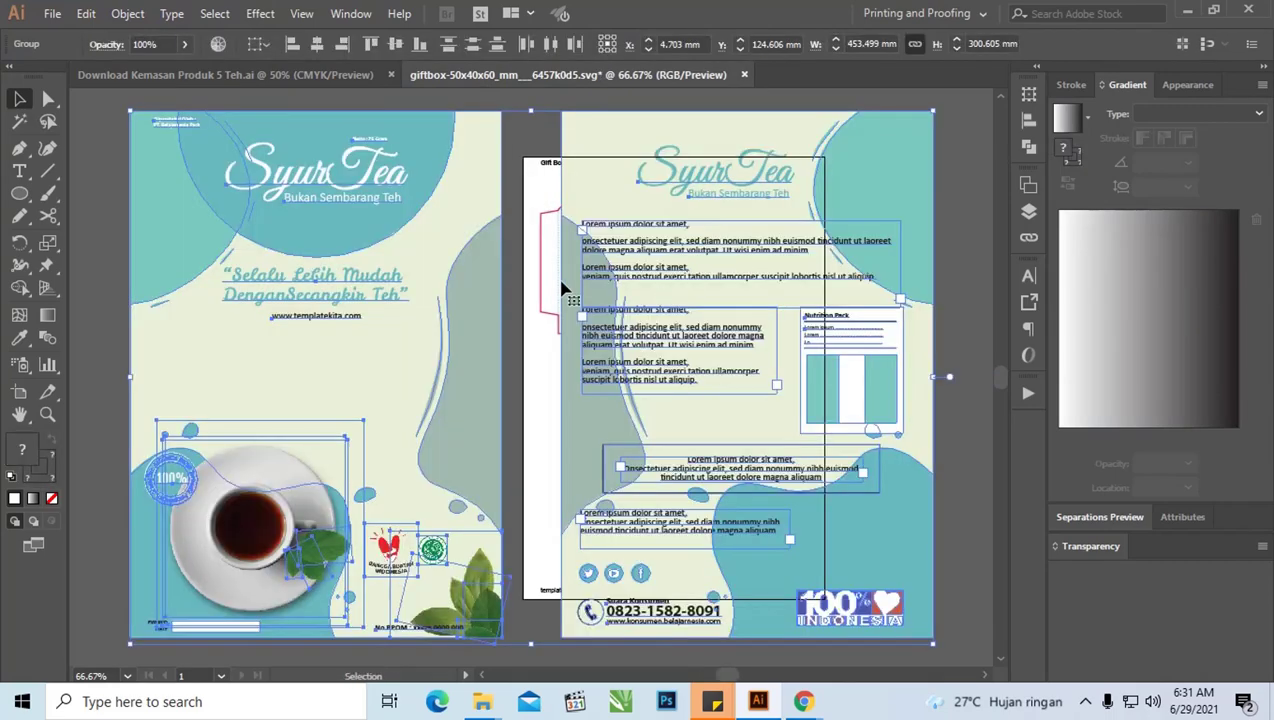
mouse_move(563, 287)
left_mouse_down()
mouse_move(535, 205)
mouse_move(686, 232)
mouse_move(652, 230)
left_mouse_up()
left_click(824, 150)
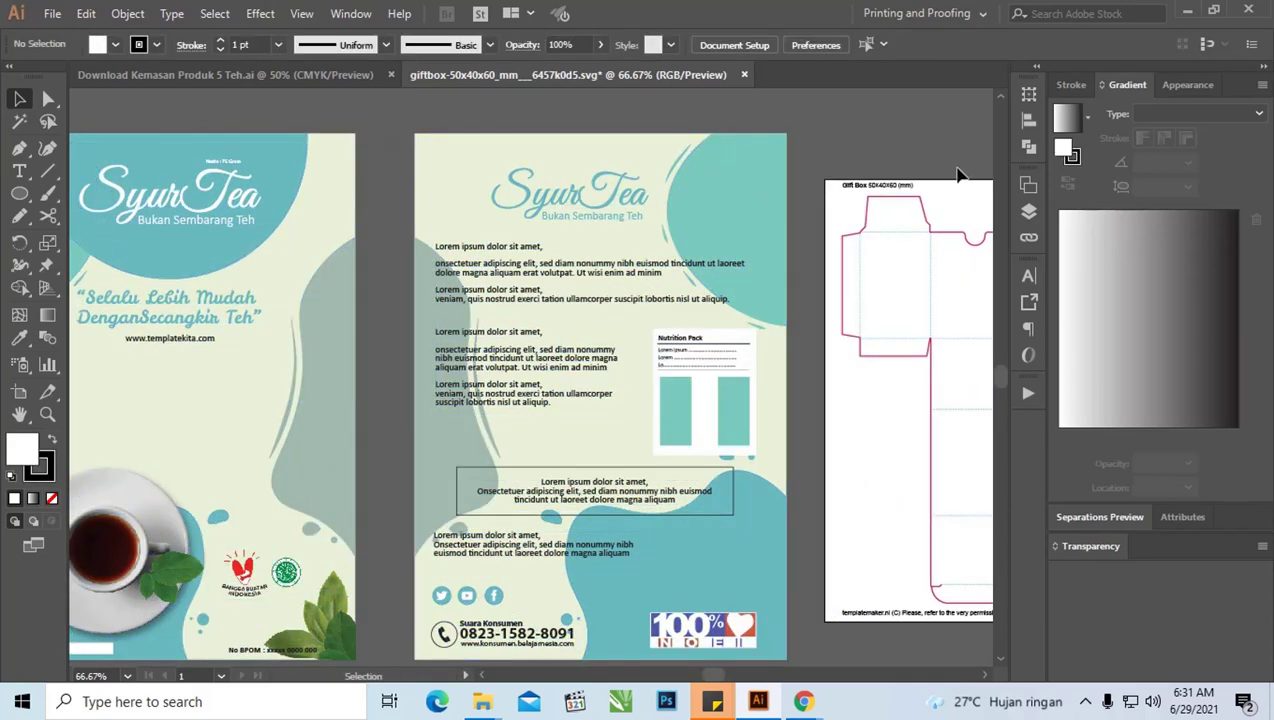
left_click(975, 14)
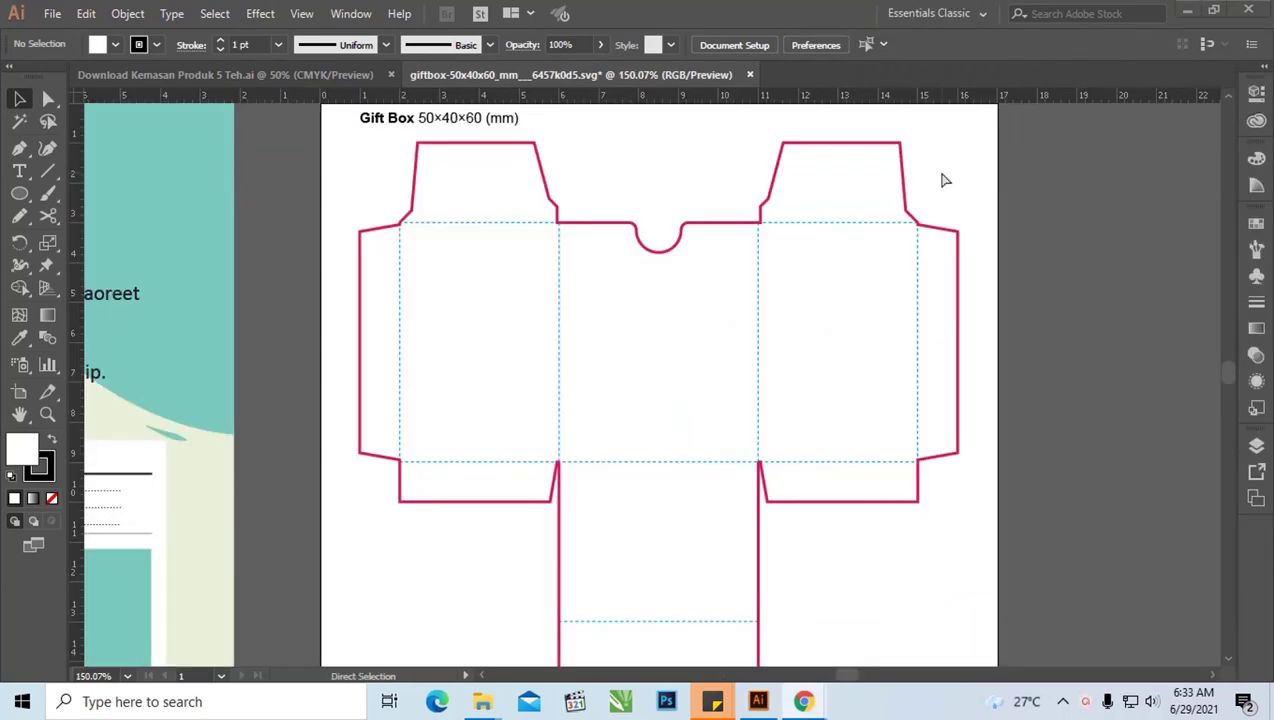
Zoom out to 50% and ungroup the gift box dieline
key("ctrl+minus")
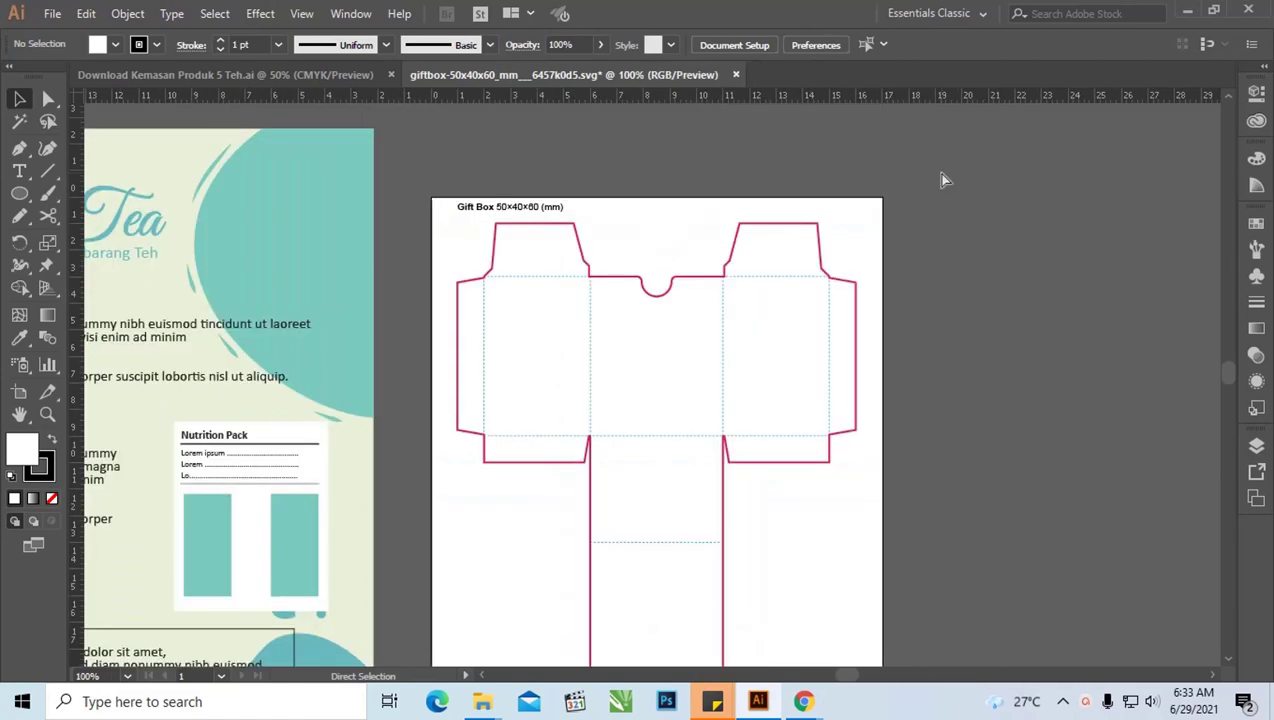
key("ctrl+minus")
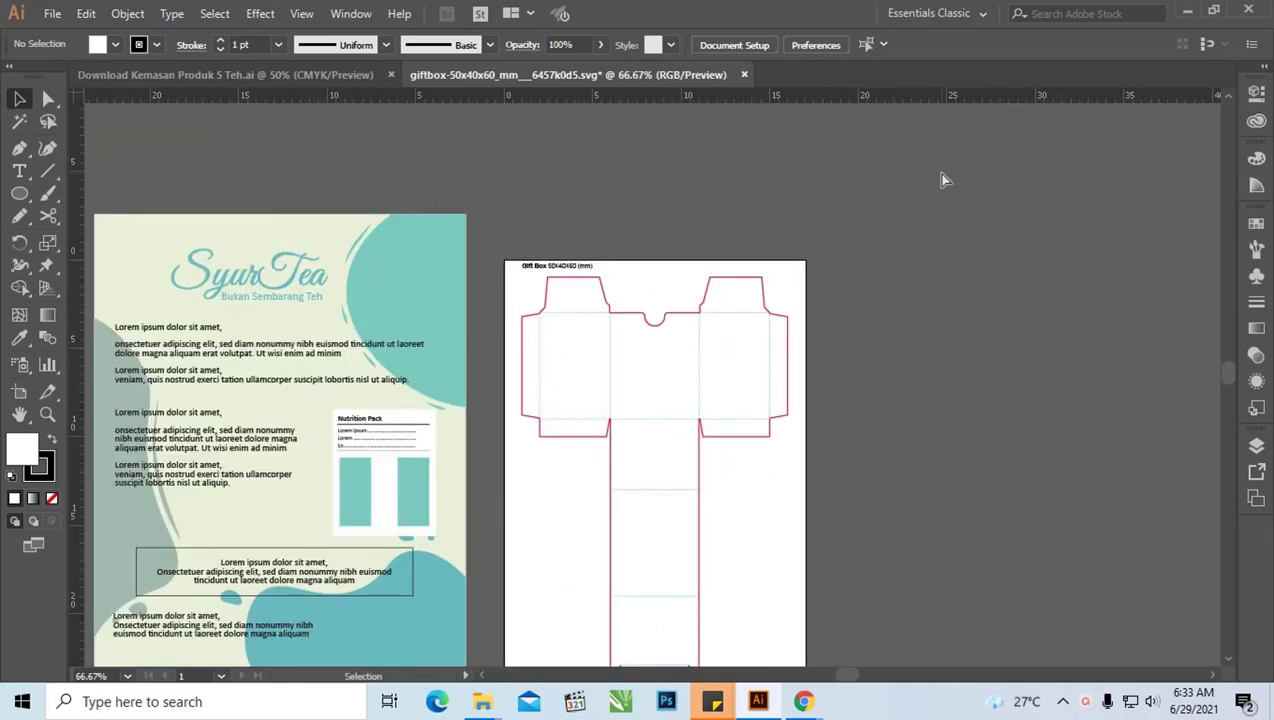
mouse_move(799, 310)
left_mouse_down()
mouse_move(779, 277)
mouse_move(842, 267)
mouse_move(815, 242)
left_mouse_up()
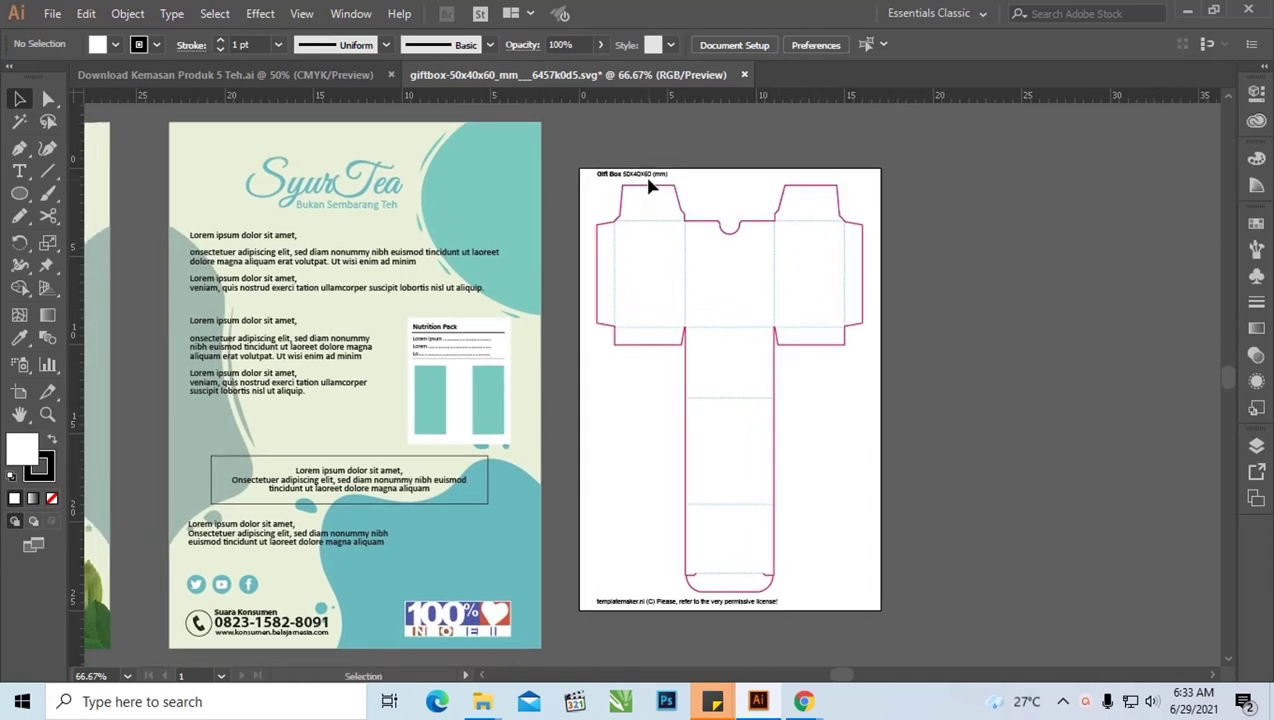
left_click_drag(648, 178, 691, 156)
key("ctrl+z")
right_click(674, 188)
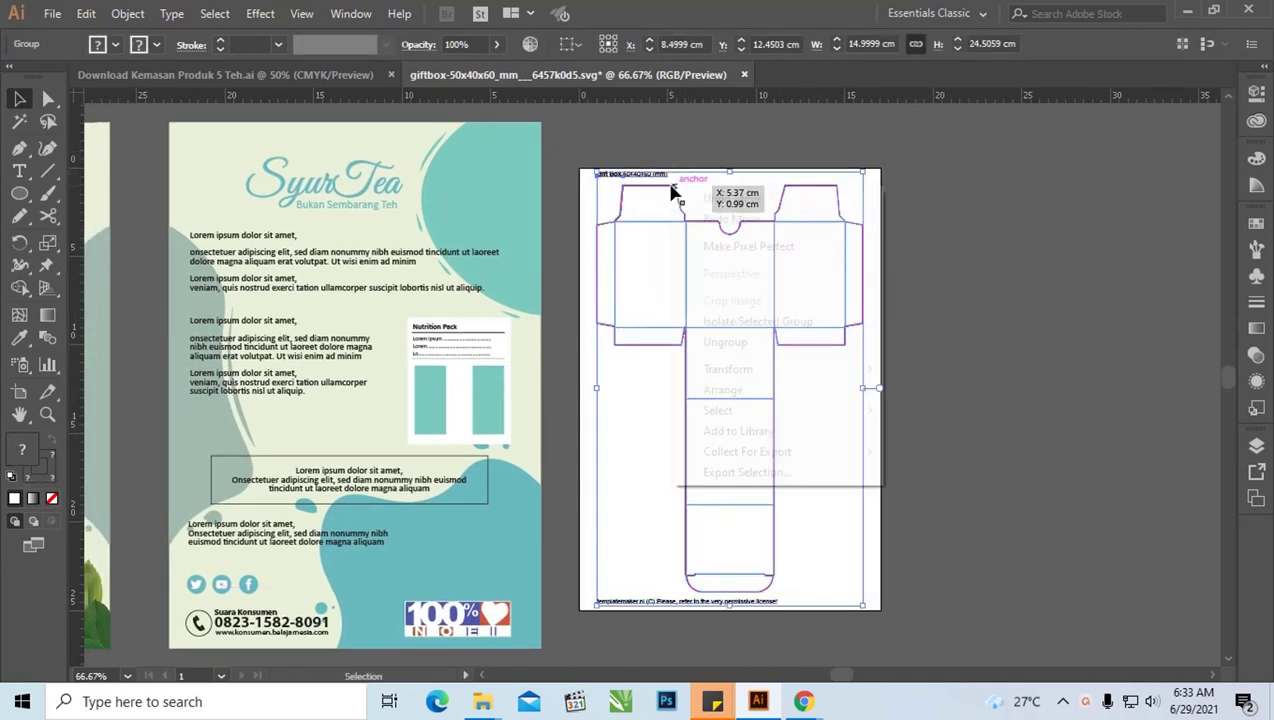
left_click(757, 342)
Delete the dieline's Gift Box label and copyright text, then fit all artboards in view
left_click(904, 259)
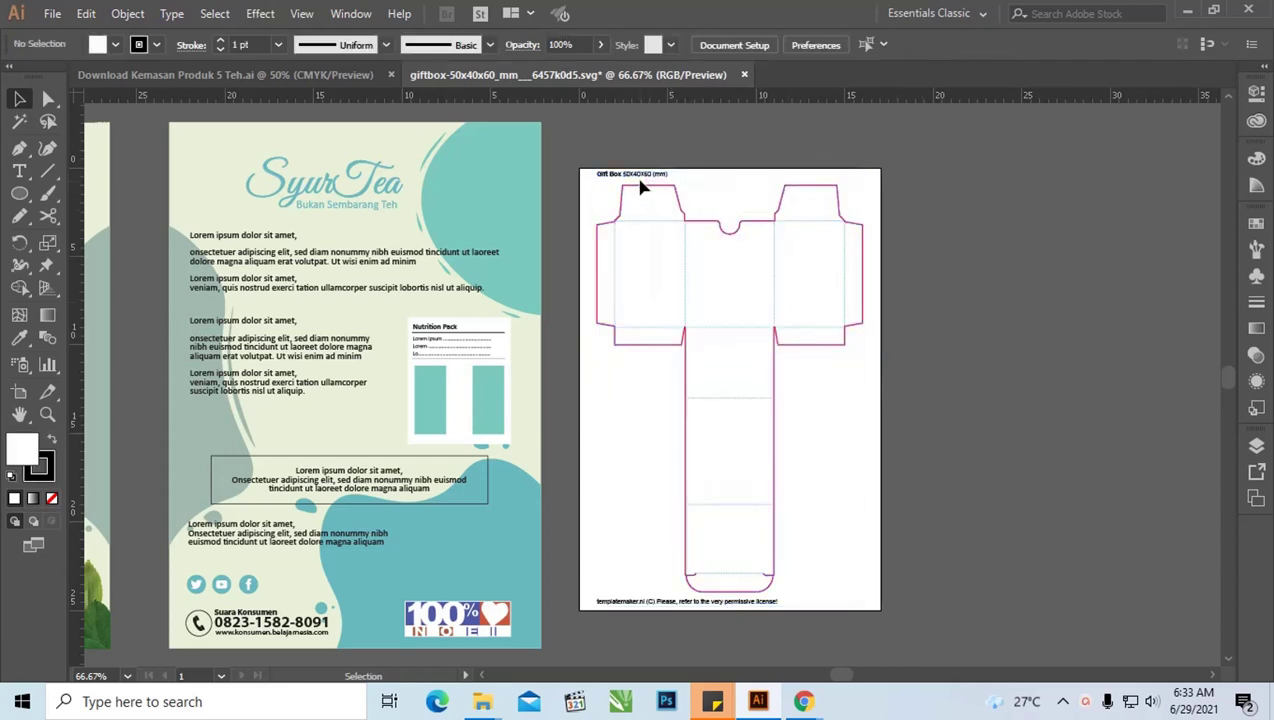
mouse_move(649, 181)
left_mouse_down()
mouse_move(680, 168)
mouse_move(1080, 150)
left_mouse_up()
scroll(910, 236, "down", 1)
left_click_drag(700, 538, 1080, 483)
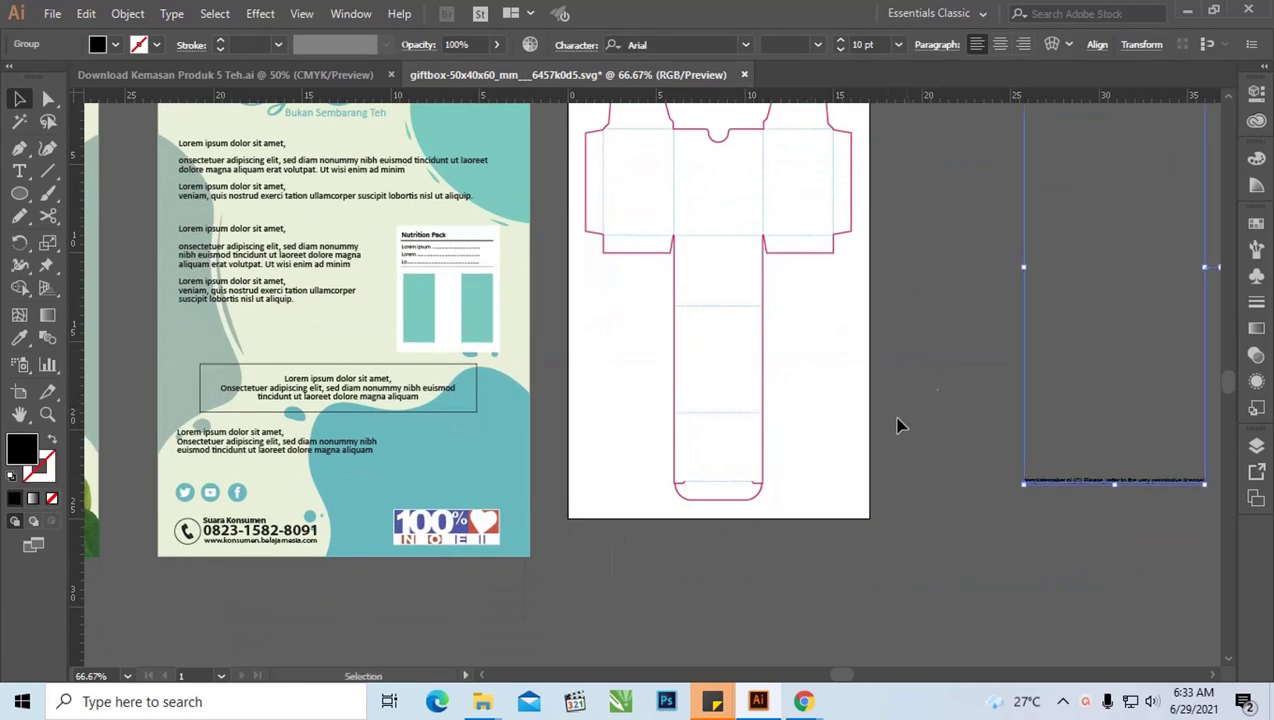
mouse_move(1001, 298)
left_mouse_down()
mouse_move(942, 363)
mouse_move(941, 390)
mouse_move(1008, 365)
left_mouse_up()
key("Delete")
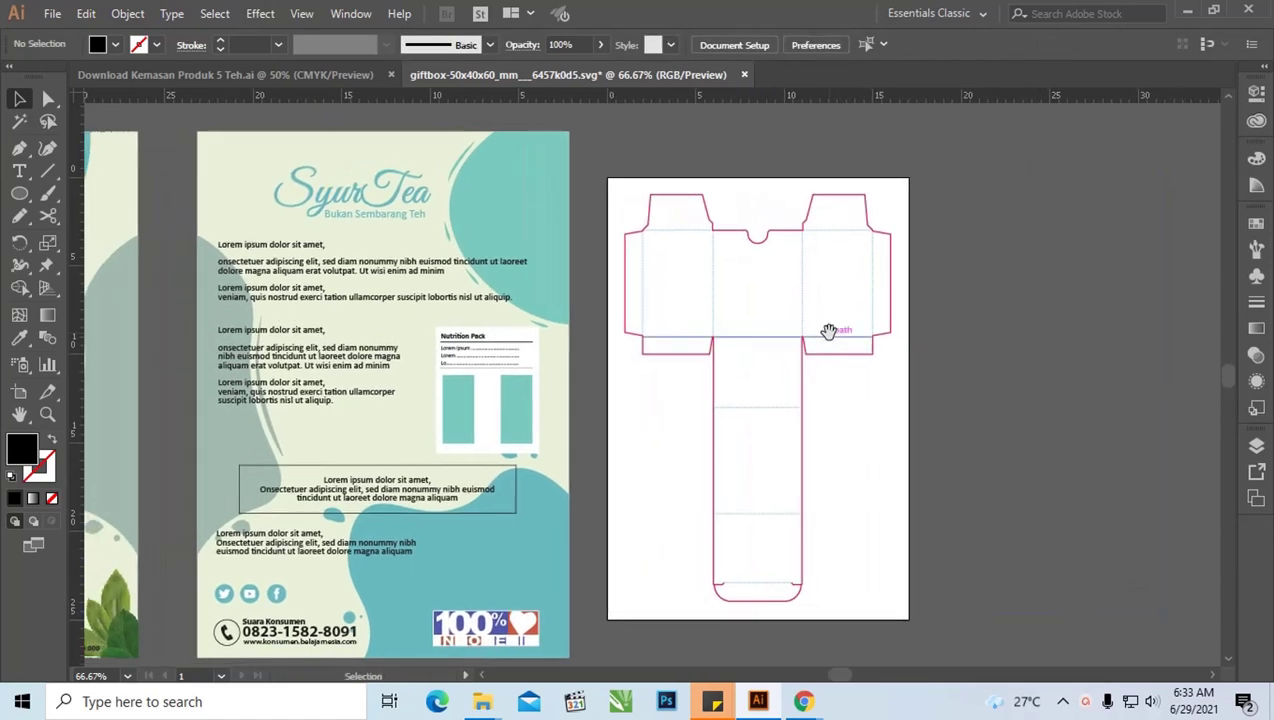
key("ctrl+minus")
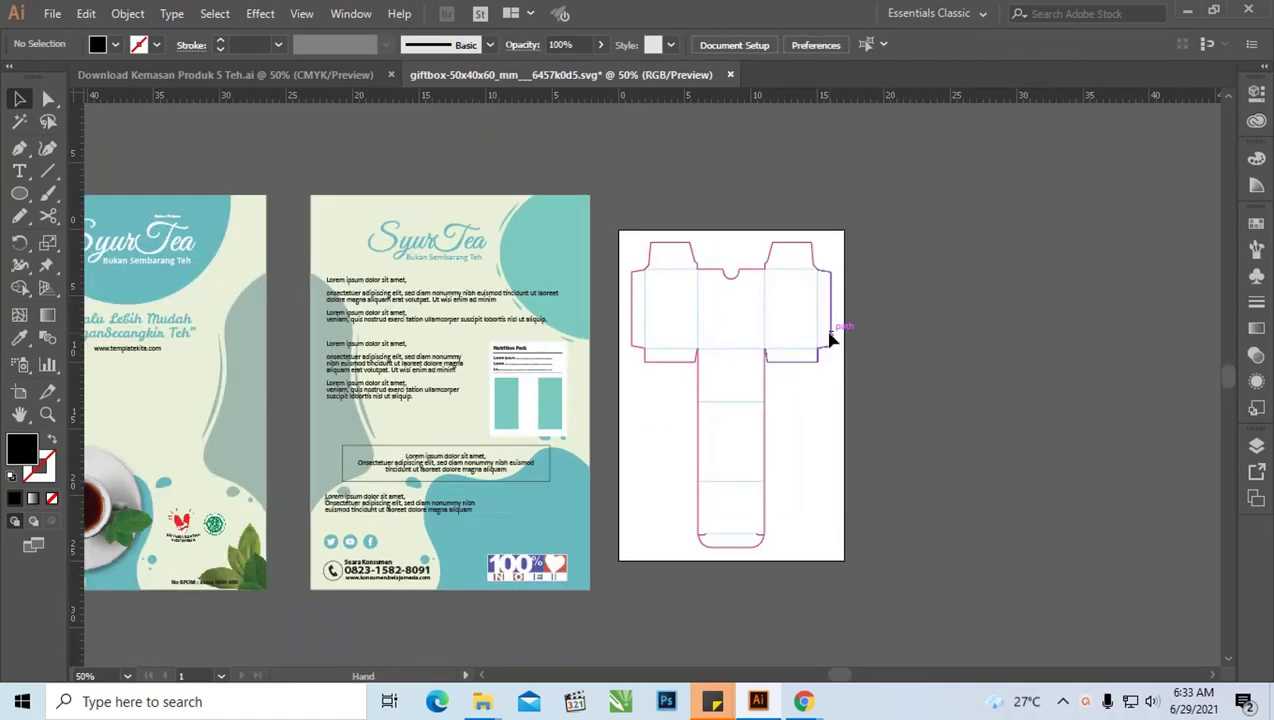
left_click_drag(830, 340, 959, 333)
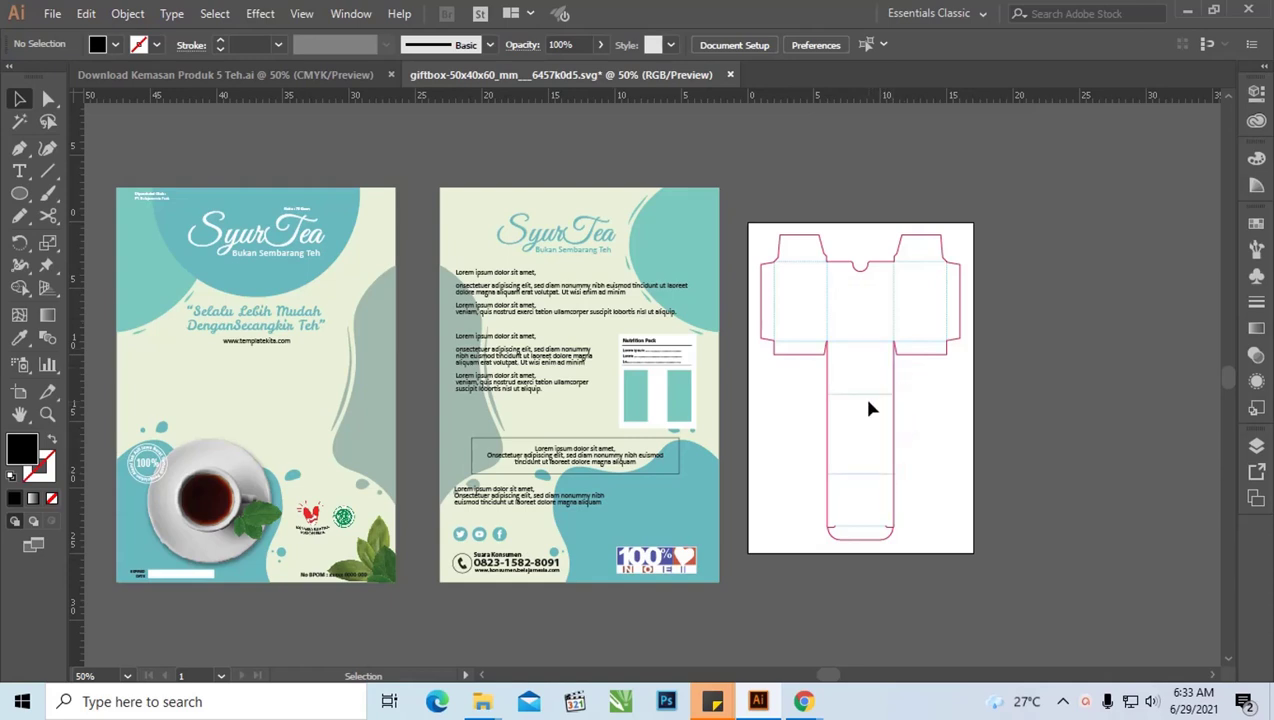
Zoom in and pan across the upper part of the dieline to inspect it
key("z")
left_click_drag(738, 222, 1052, 488)
left_click_drag(1027, 442, 1123, 364)
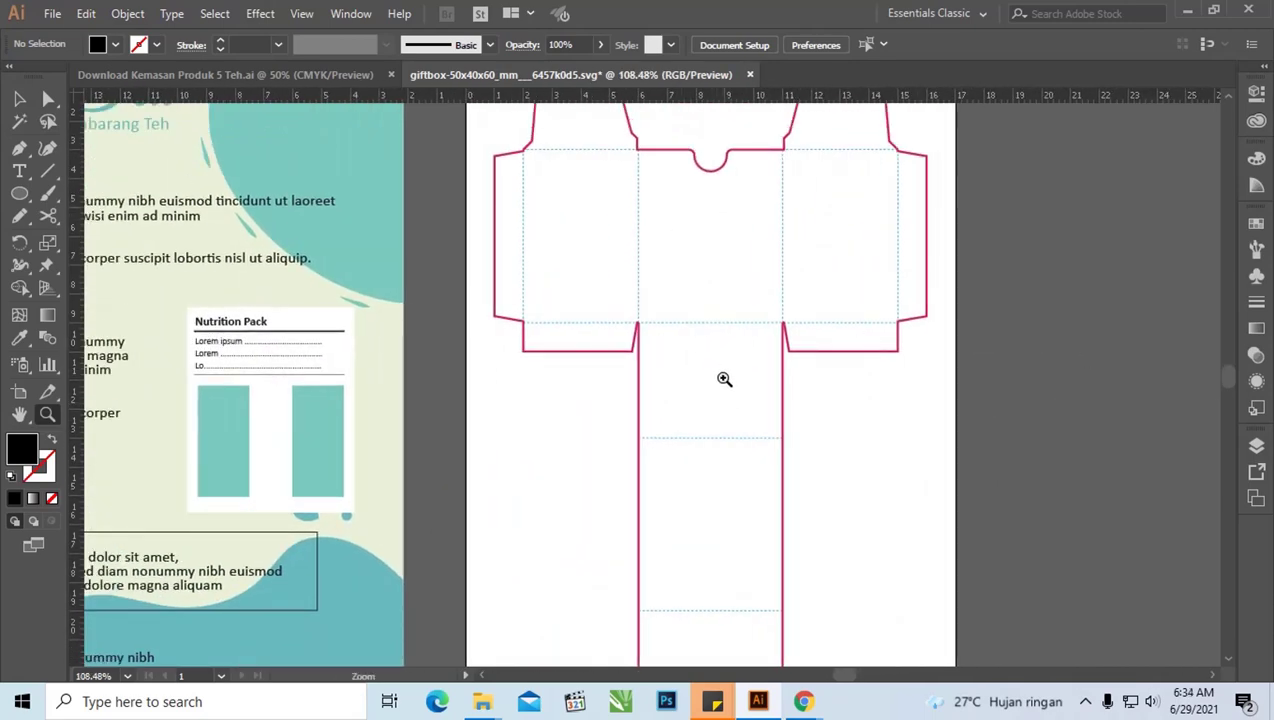
left_click_drag(724, 378, 727, 343)
scroll(714, 330, "down", 2)
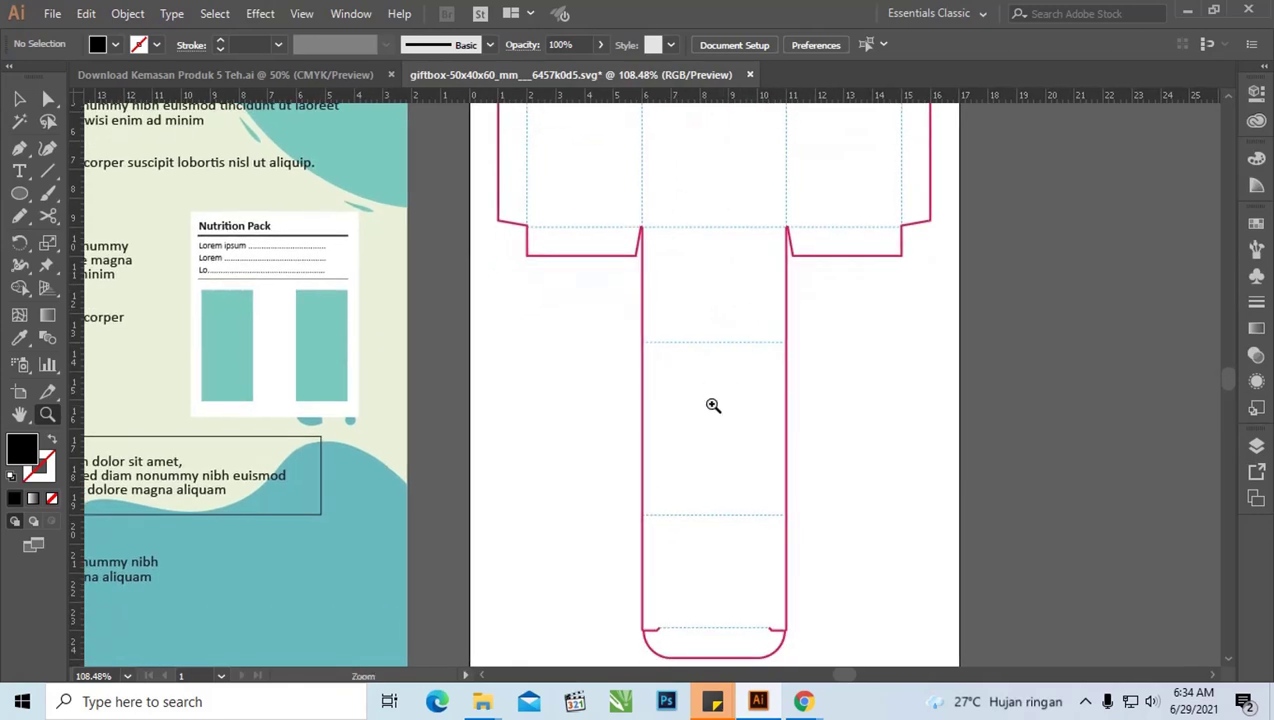
scroll(728, 560, "down", 4)
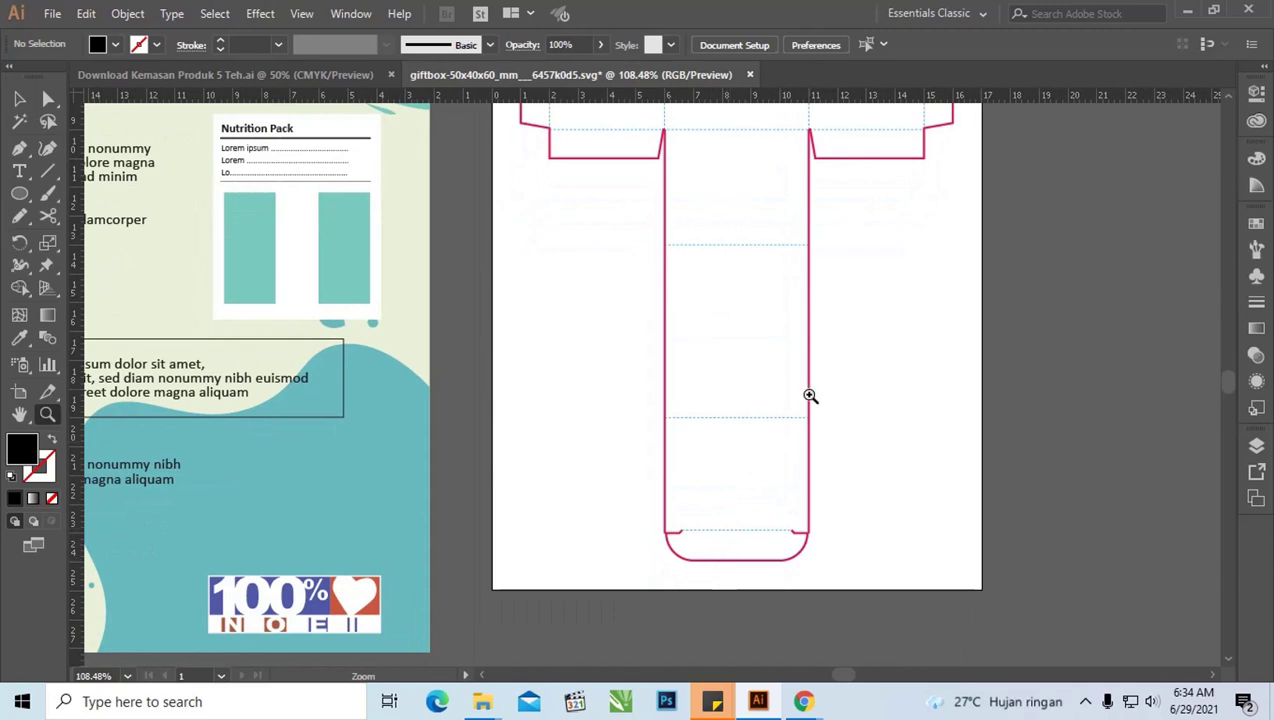
scroll(775, 455, "up", 8)
scroll(752, 350, "up", 4)
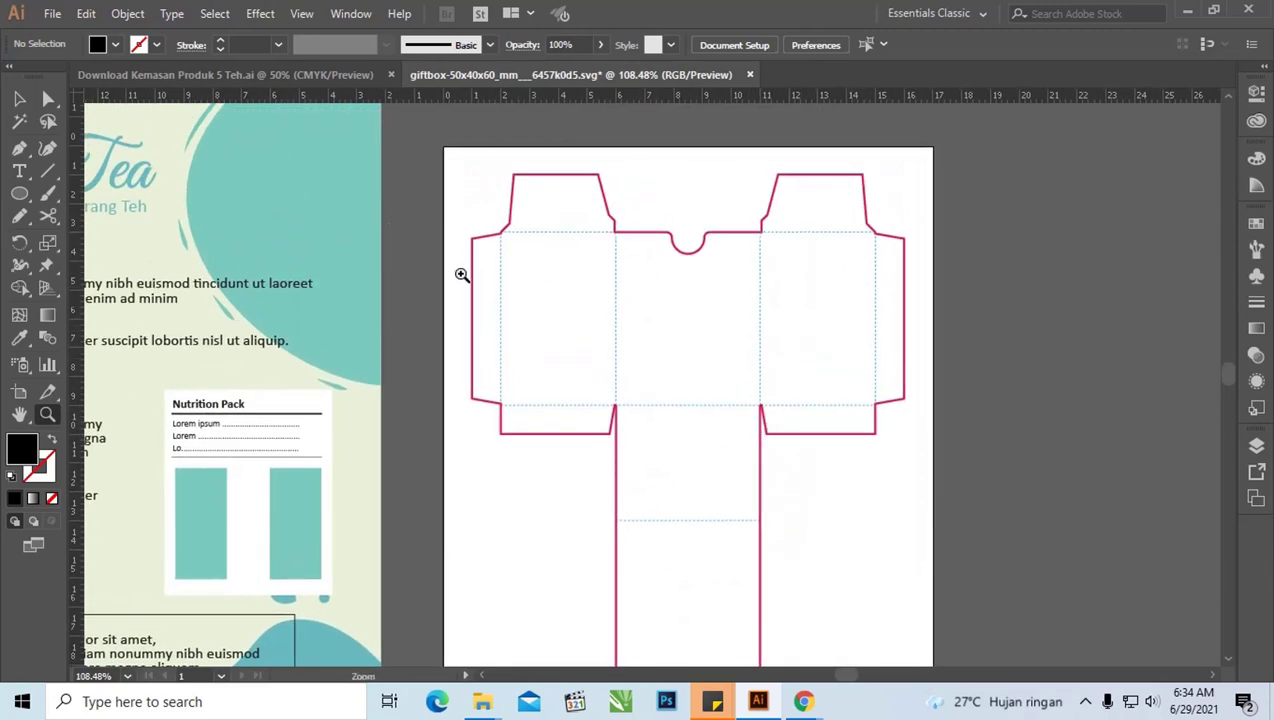
left_click(18, 100)
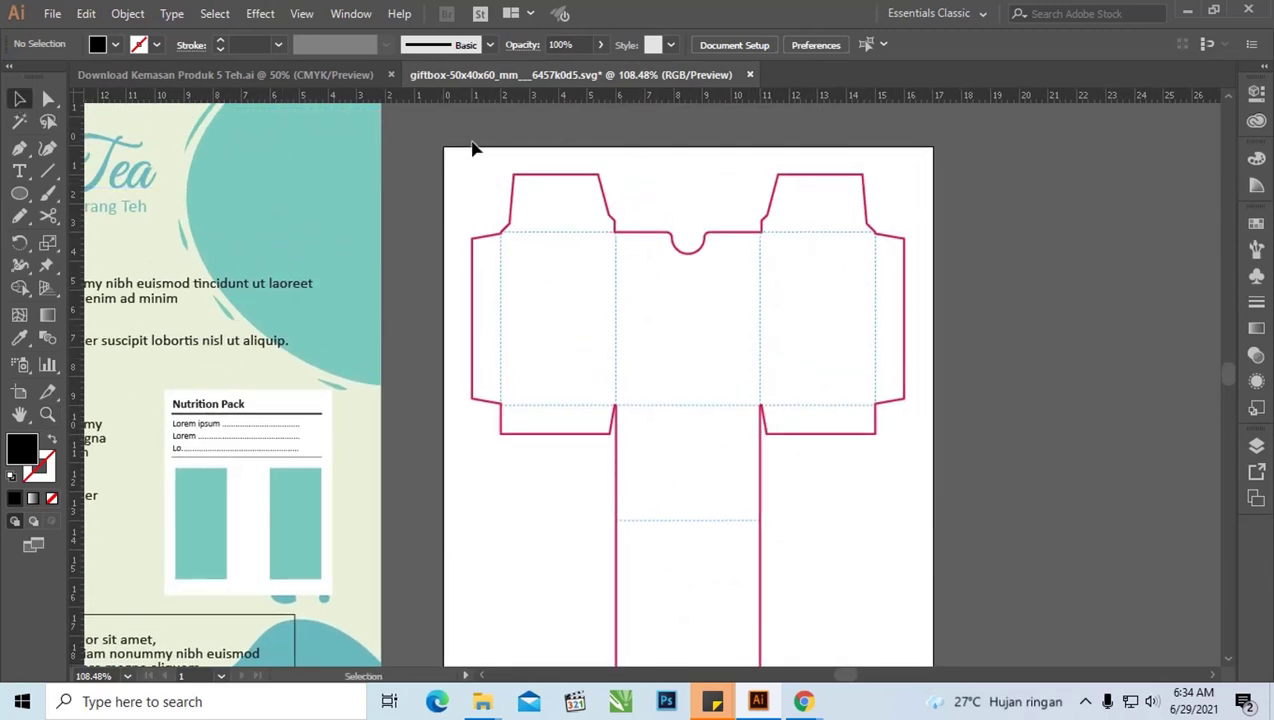
Open the Color panel and close in on the dieline's top panels at about 177%
key("ctrl+minus")
key("ctrl+minus")
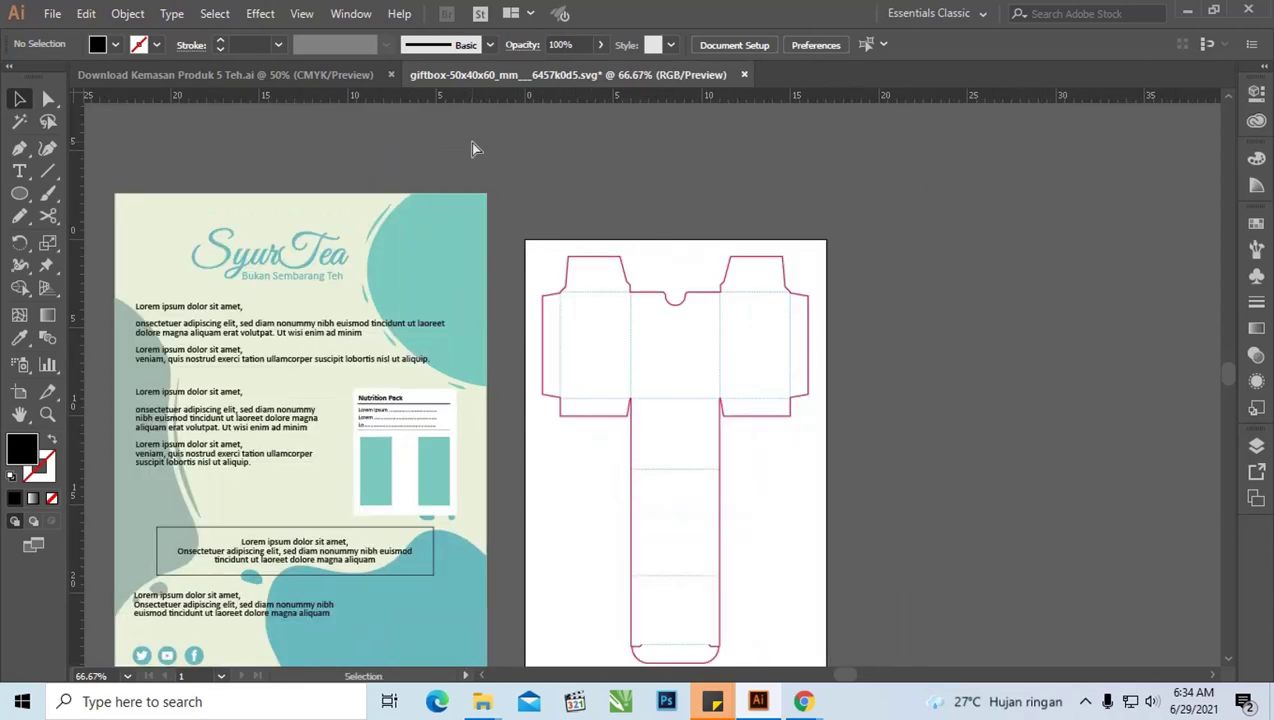
left_click_drag(571, 252, 539, 197)
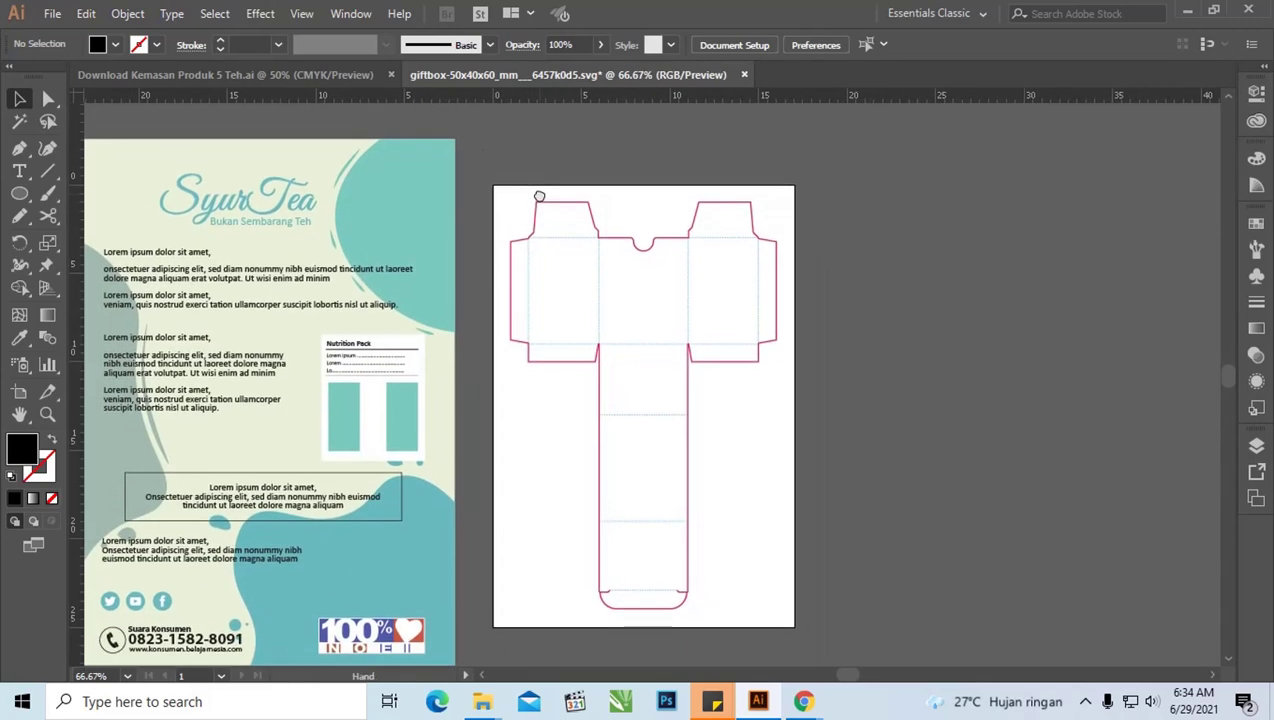
mouse_move(23, 184)
left_mouse_down()
mouse_move(84, 176)
mouse_move(71, 189)
left_mouse_up()
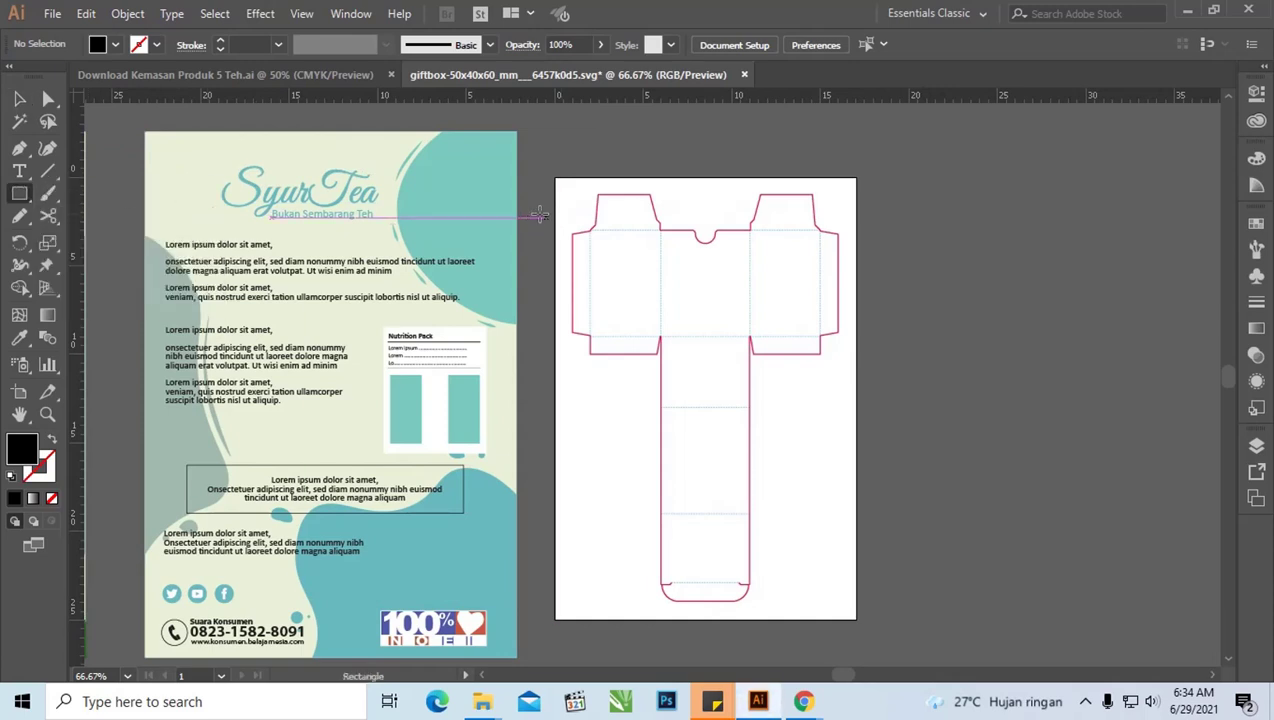
key("F6")
scroll(838, 353, "up", 5)
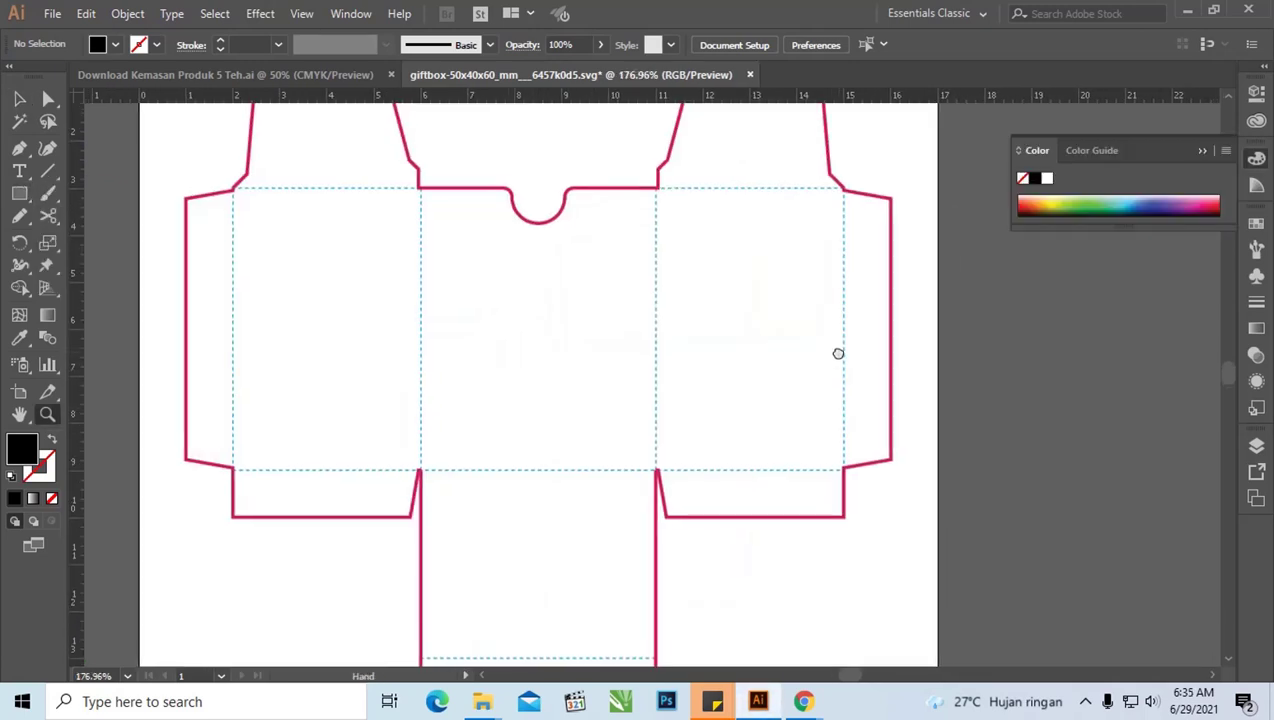
left_click_drag(838, 353, 876, 351)
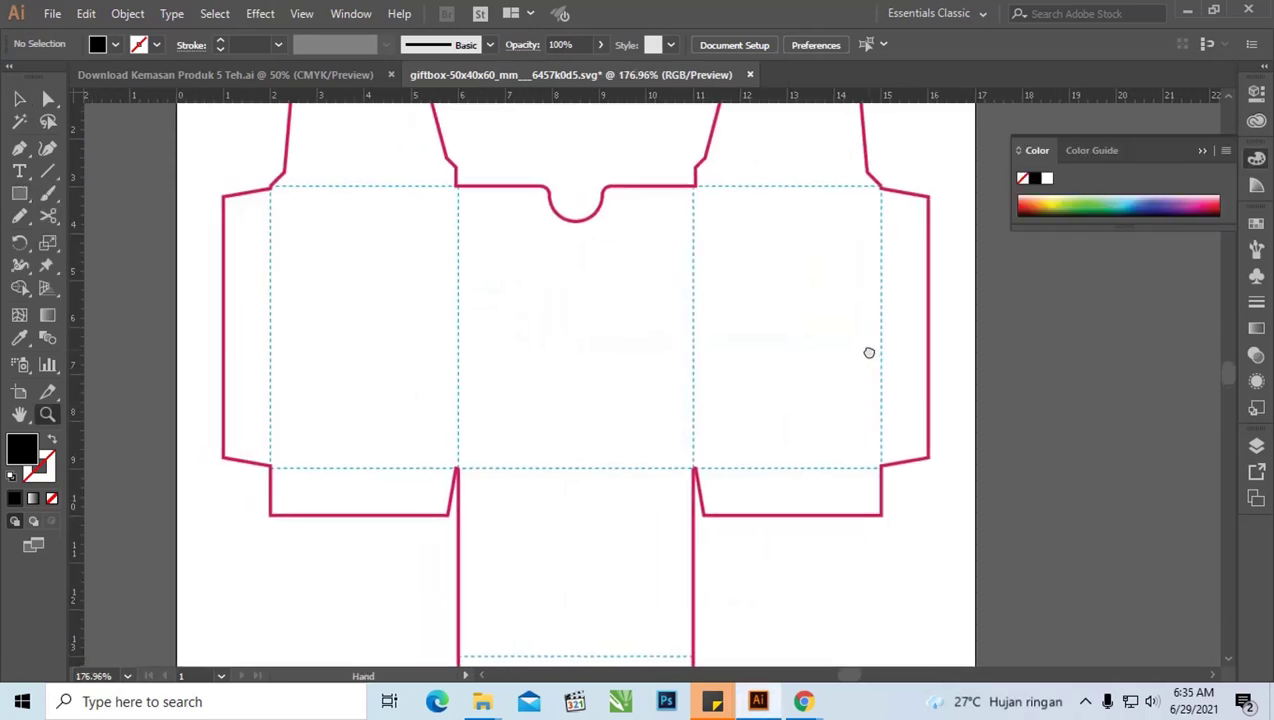
Draw a rectangle snapped to the edges of the dieline's upper left side panel
left_click(26, 196)
mouse_move(270, 186)
left_mouse_down()
mouse_move(470, 430)
mouse_move(458, 467)
left_mouse_up()
left_click_drag(386, 272, 466, 286)
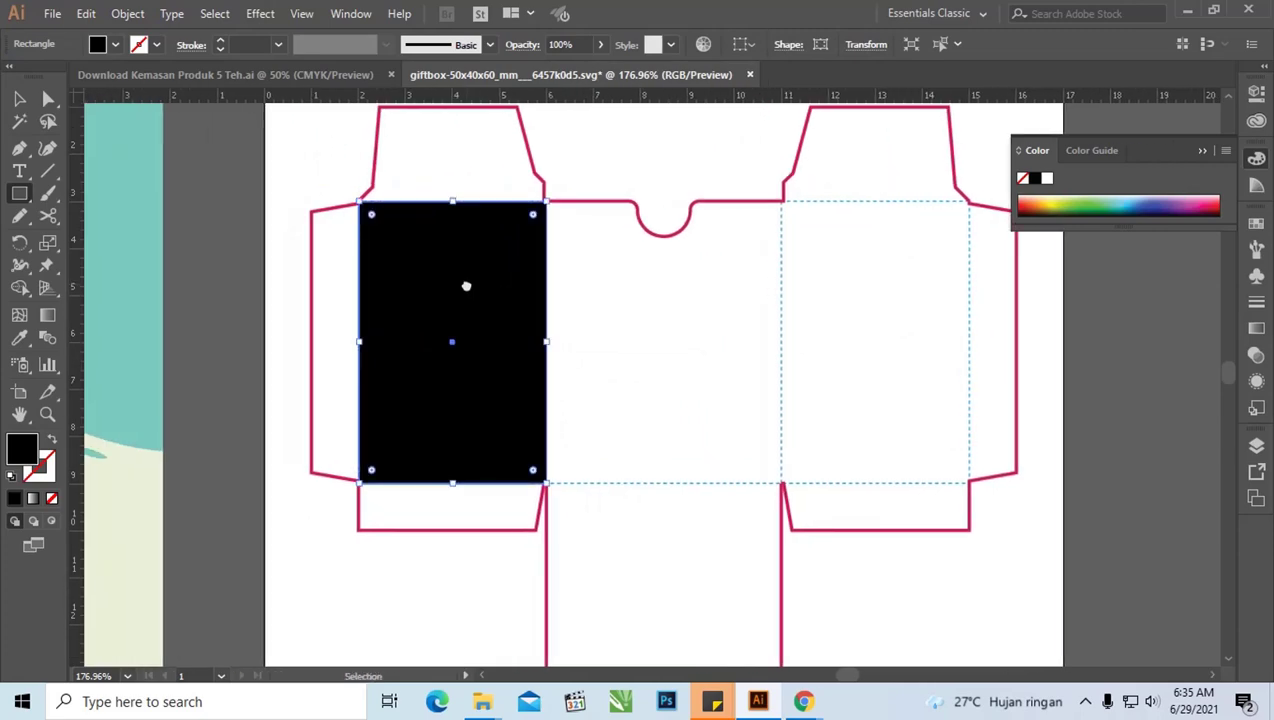
key("ctrl+1")
mouse_move(466, 287)
left_mouse_down()
mouse_move(484, 227)
mouse_move(607, 257)
left_mouse_up()
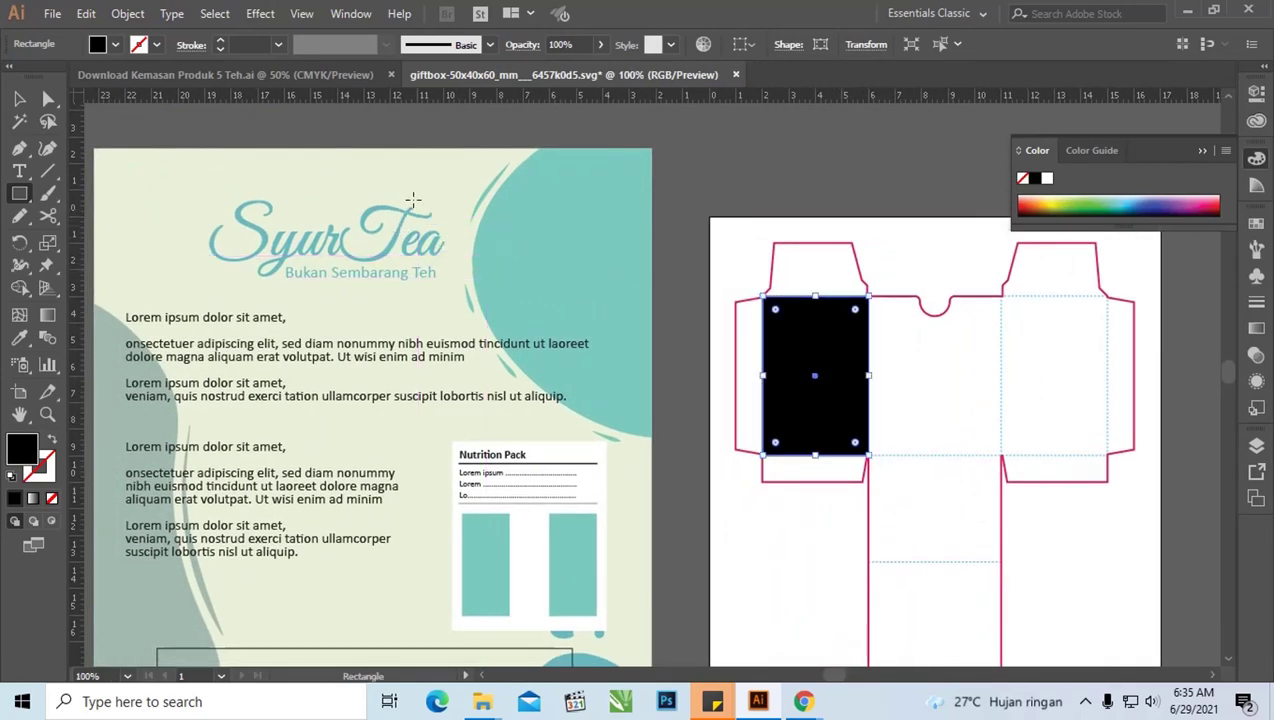
Fill the rectangle with the label's light green background using the Eyedropper
left_click(21, 340)
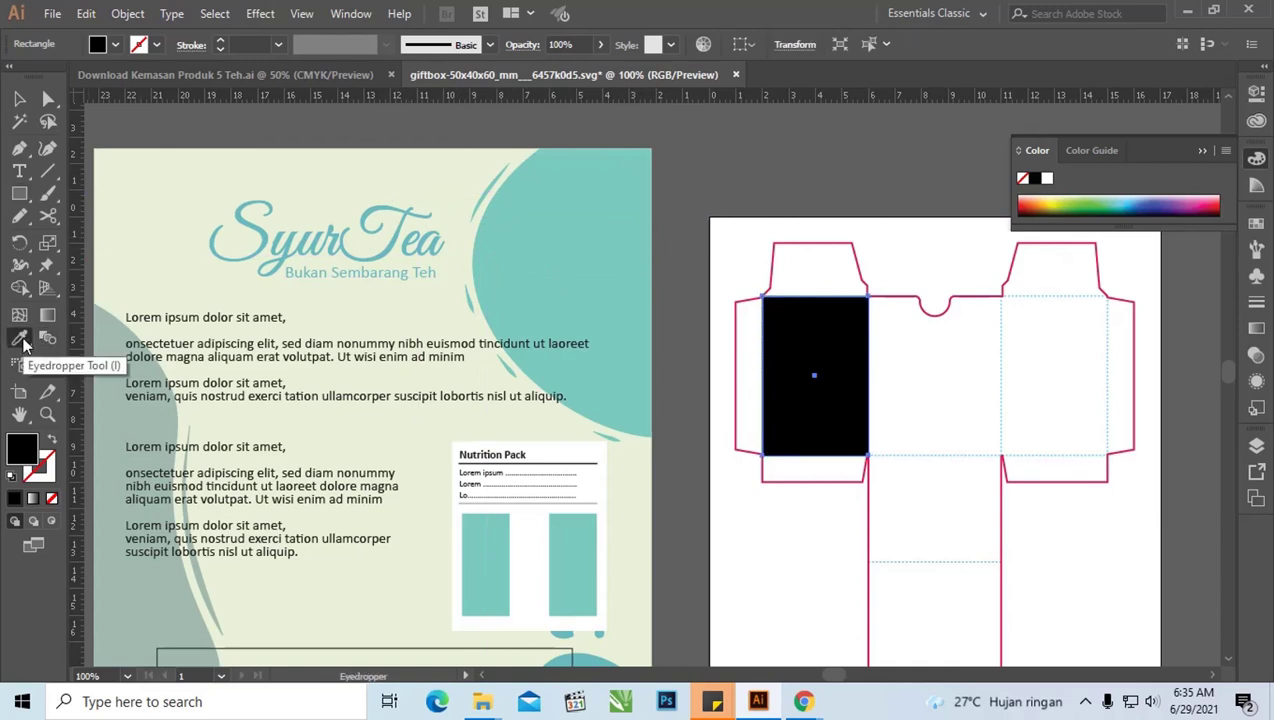
left_click(170, 176)
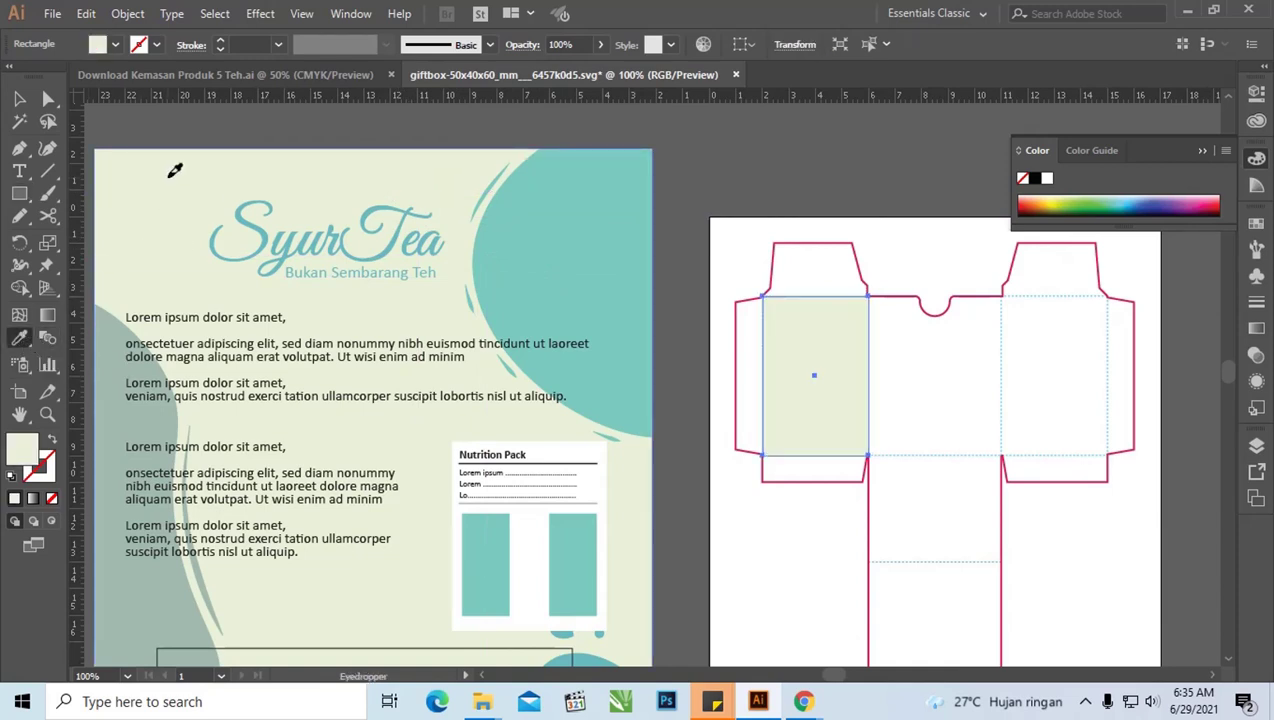
key("v")
left_click(711, 162)
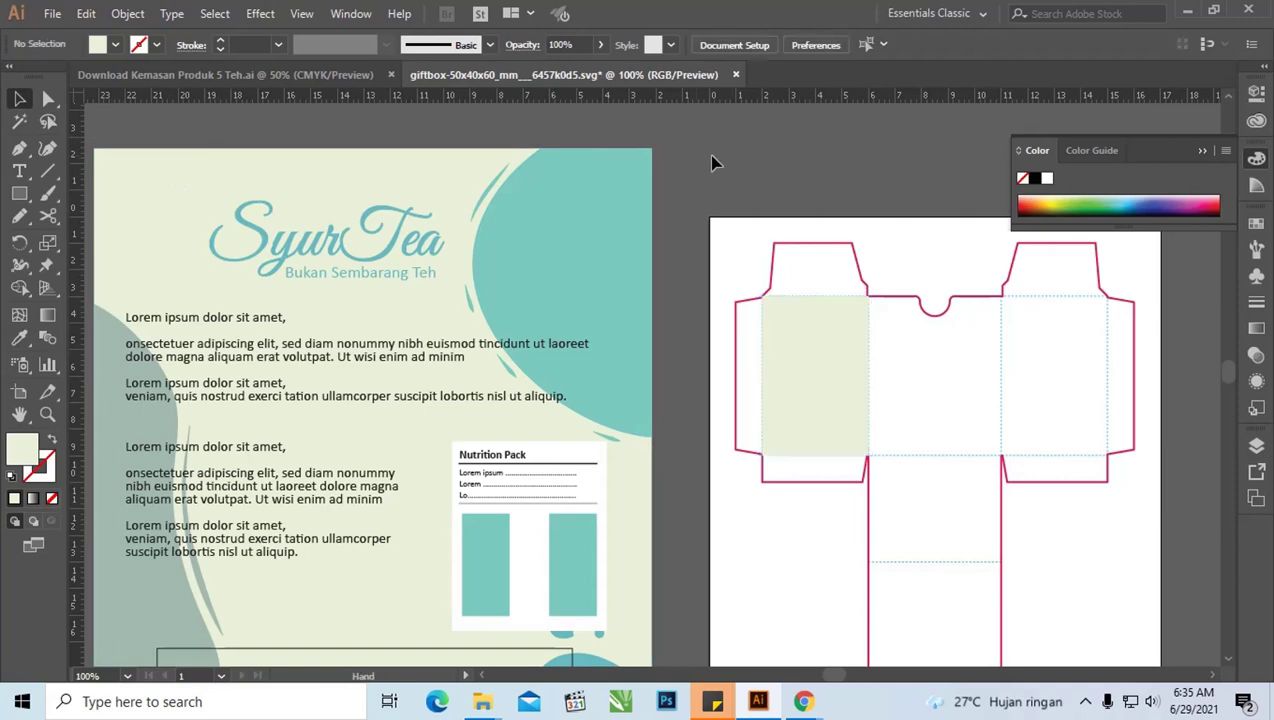
left_click_drag(781, 163, 622, 141)
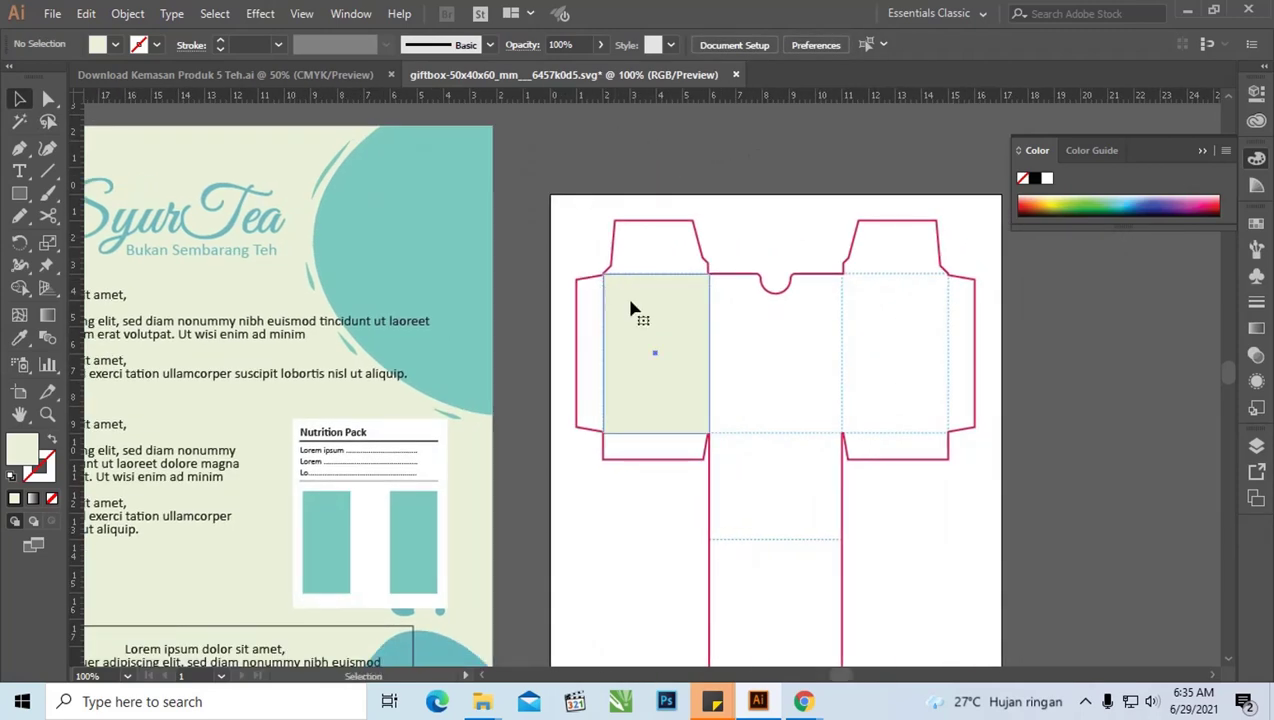
mouse_move(631, 310)
left_mouse_down()
mouse_move(592, 239)
mouse_move(820, 254)
mouse_move(830, 318)
mouse_move(813, 219)
left_mouse_up()
Alt-drag a copy of the green rectangle into the central lower panel
left_click(608, 245)
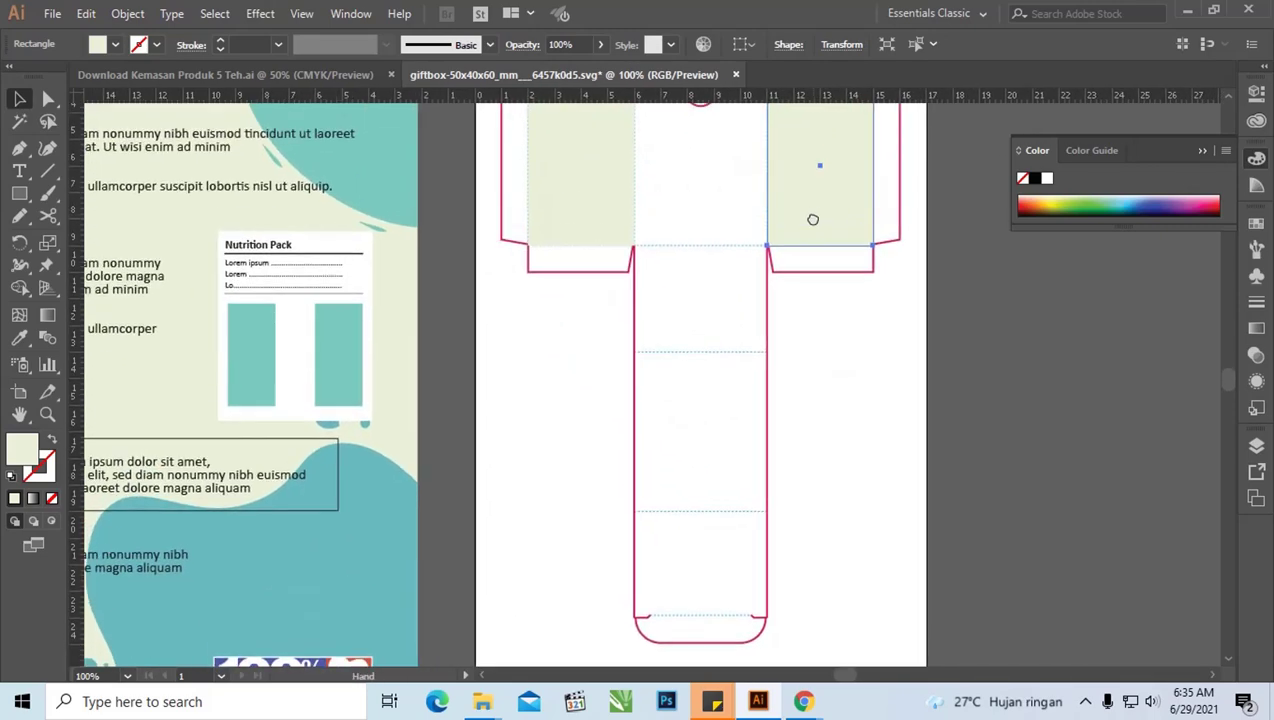
left_click(975, 324)
key("ctrl+minus")
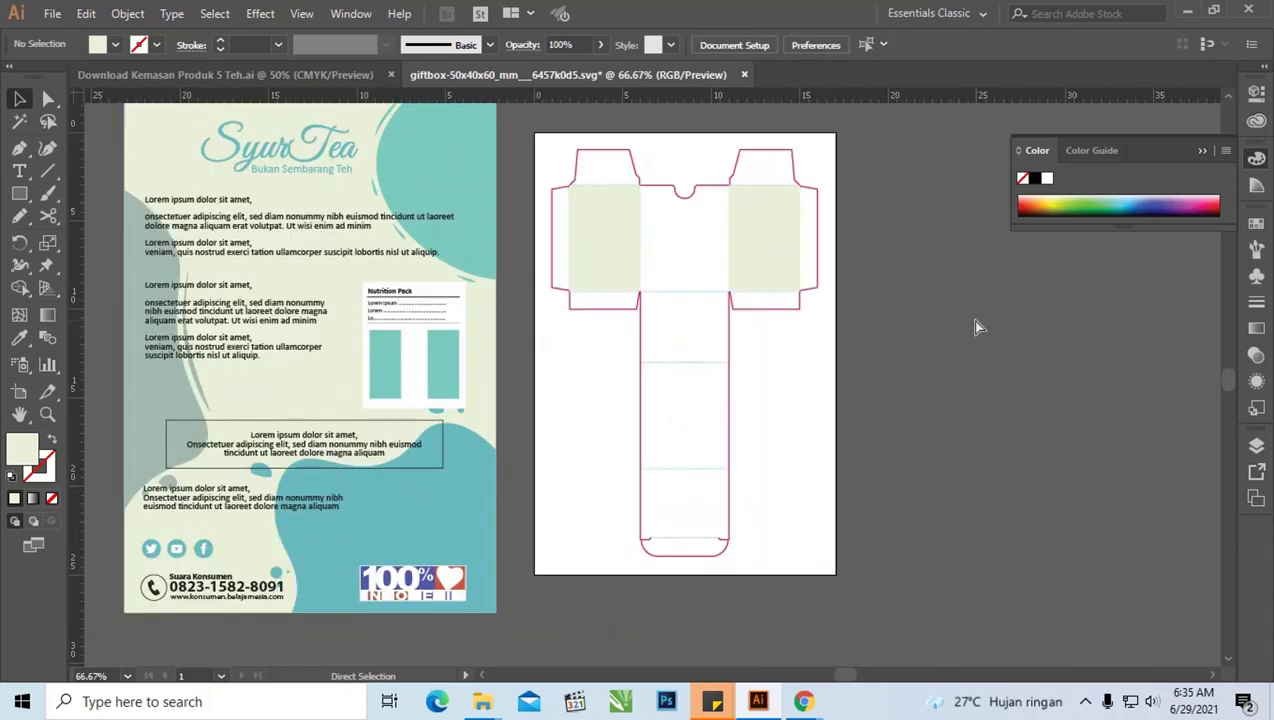
left_click_drag(797, 244, 715, 404)
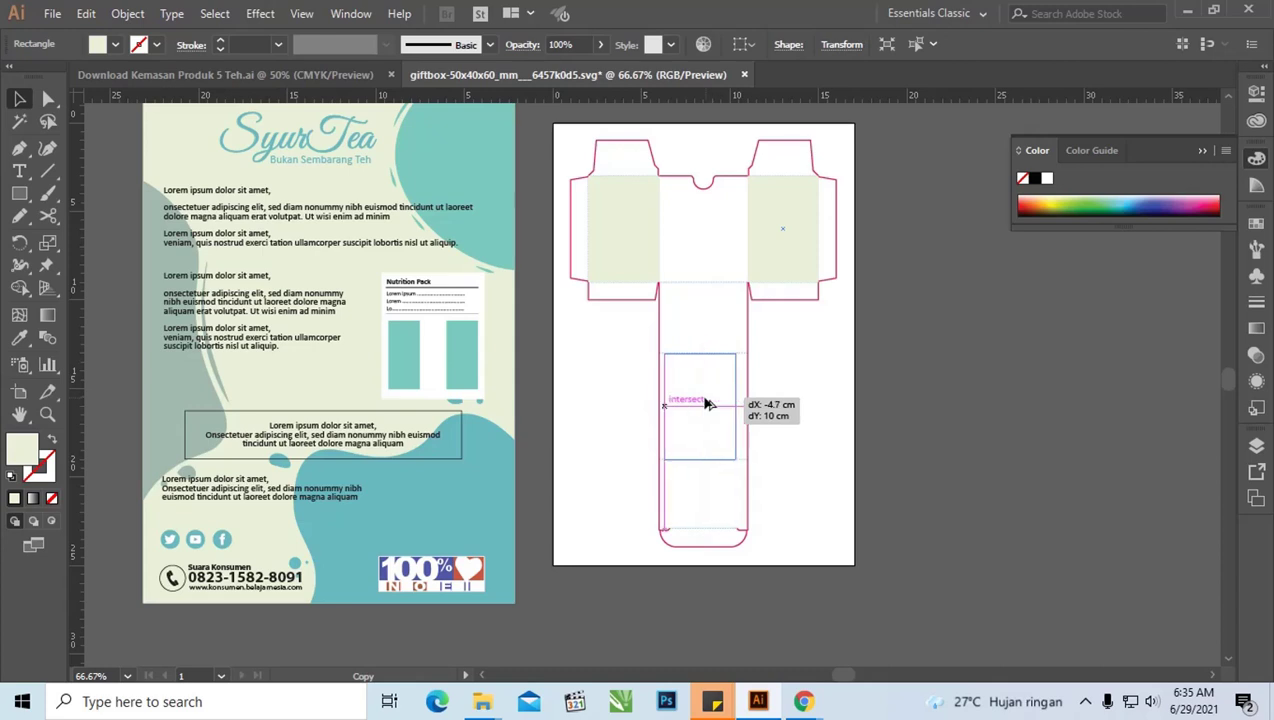
left_click_drag(708, 404, 748, 408)
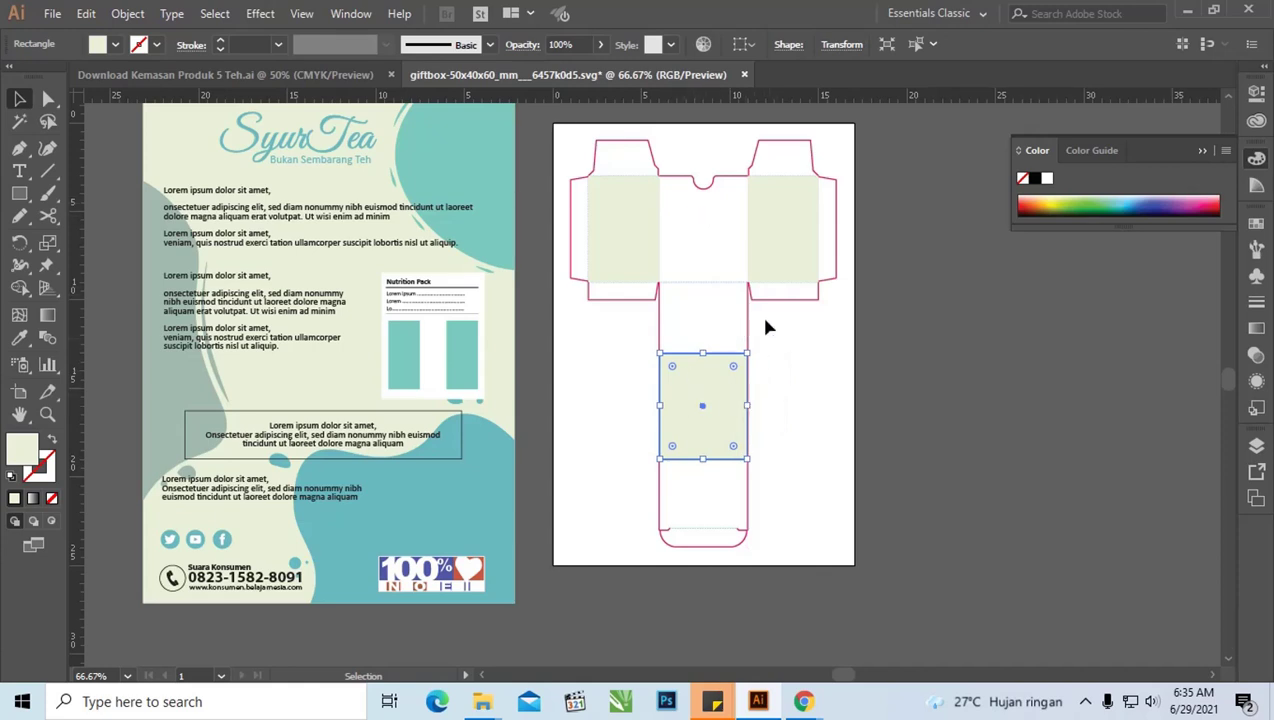
left_click(805, 330)
left_click_drag(787, 341, 775, 303)
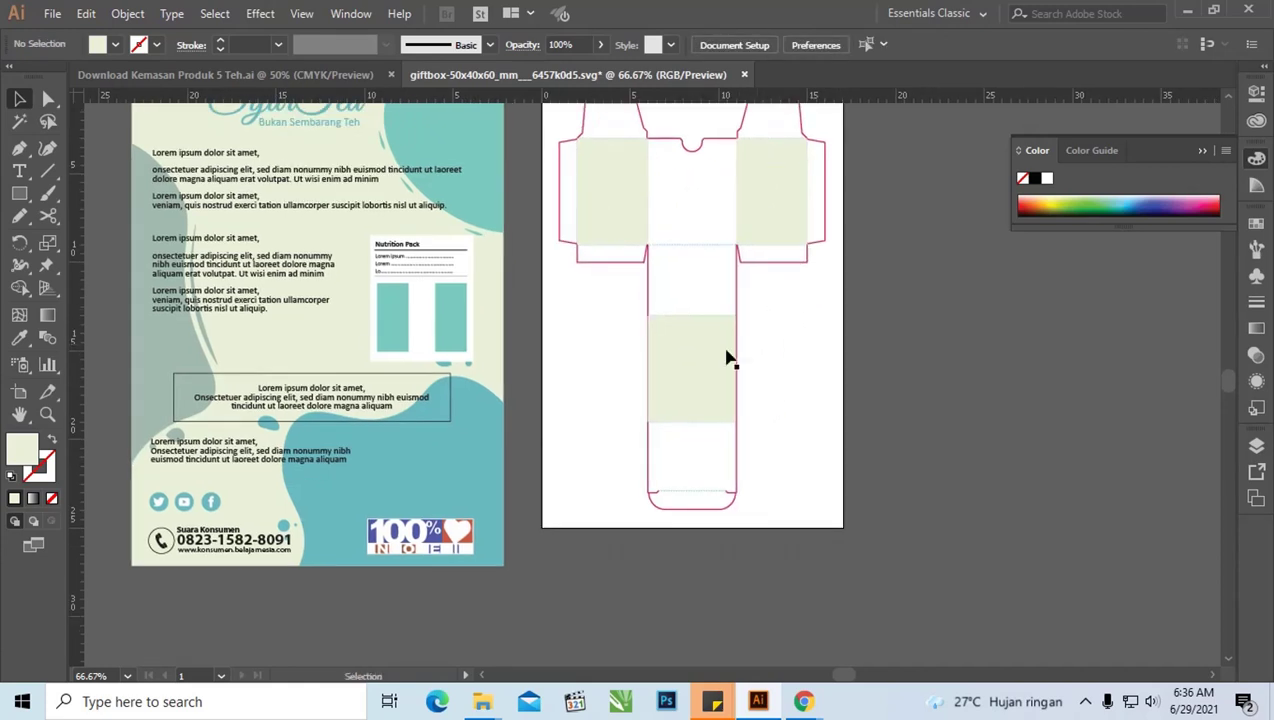
Duplicate the central rectangle upward and stretch it to the top fold line
left_click(704, 345)
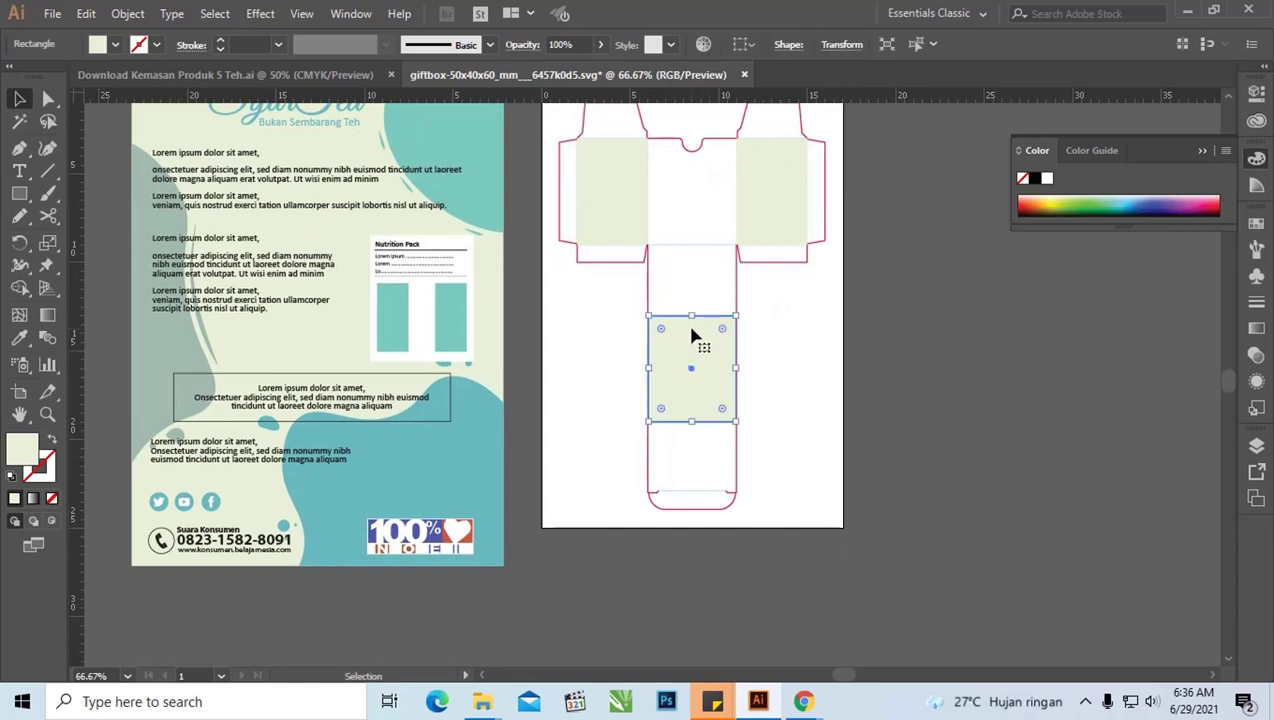
left_click_drag(697, 344, 697, 272)
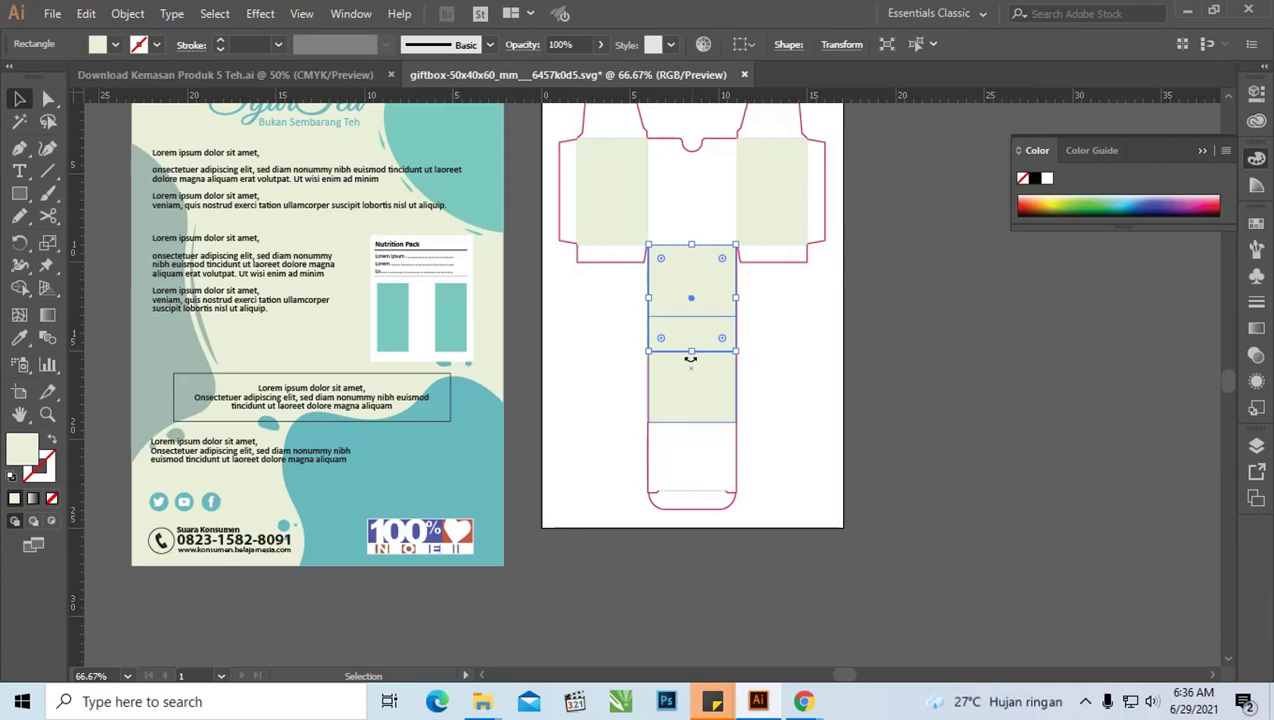
mouse_move(693, 353)
left_mouse_down()
mouse_move(714, 210)
mouse_move(704, 200)
mouse_move(705, 264)
left_mouse_up()
key("ctrl+z")
left_click(796, 320)
scroll(768, 299, "up", 1)
Zoom in on the top central panel and widen the middle rectangle to the fold line
key("z")
left_click_drag(733, 172, 804, 207)
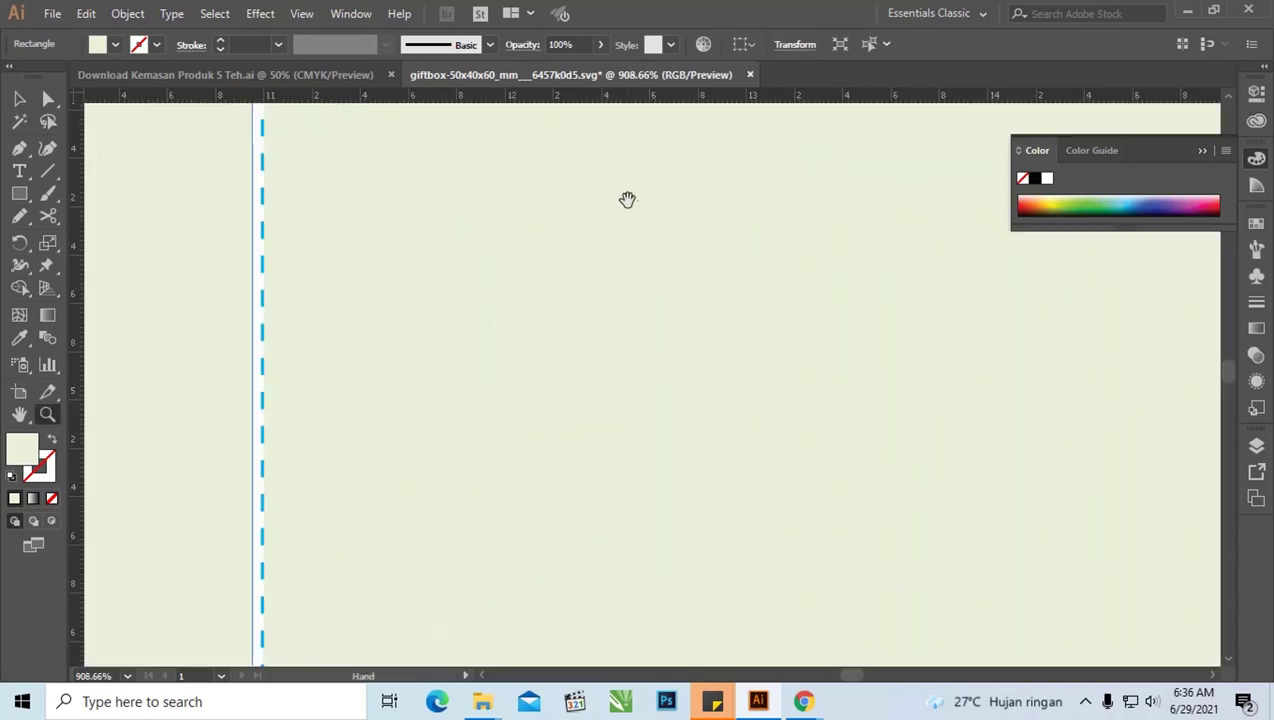
key("ctrl+minus")
key("ctrl+minus")
key("ctrl+minus")
key("ctrl+minus")
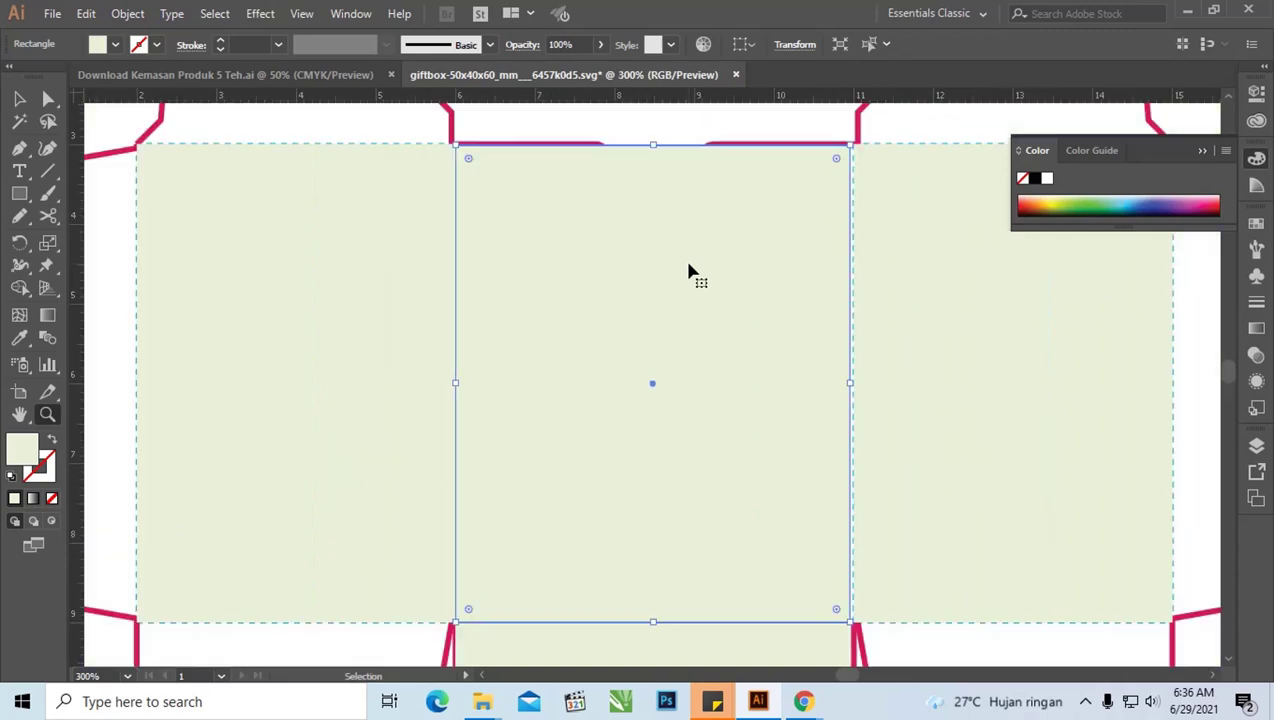
left_click_drag(640, 245, 654, 250)
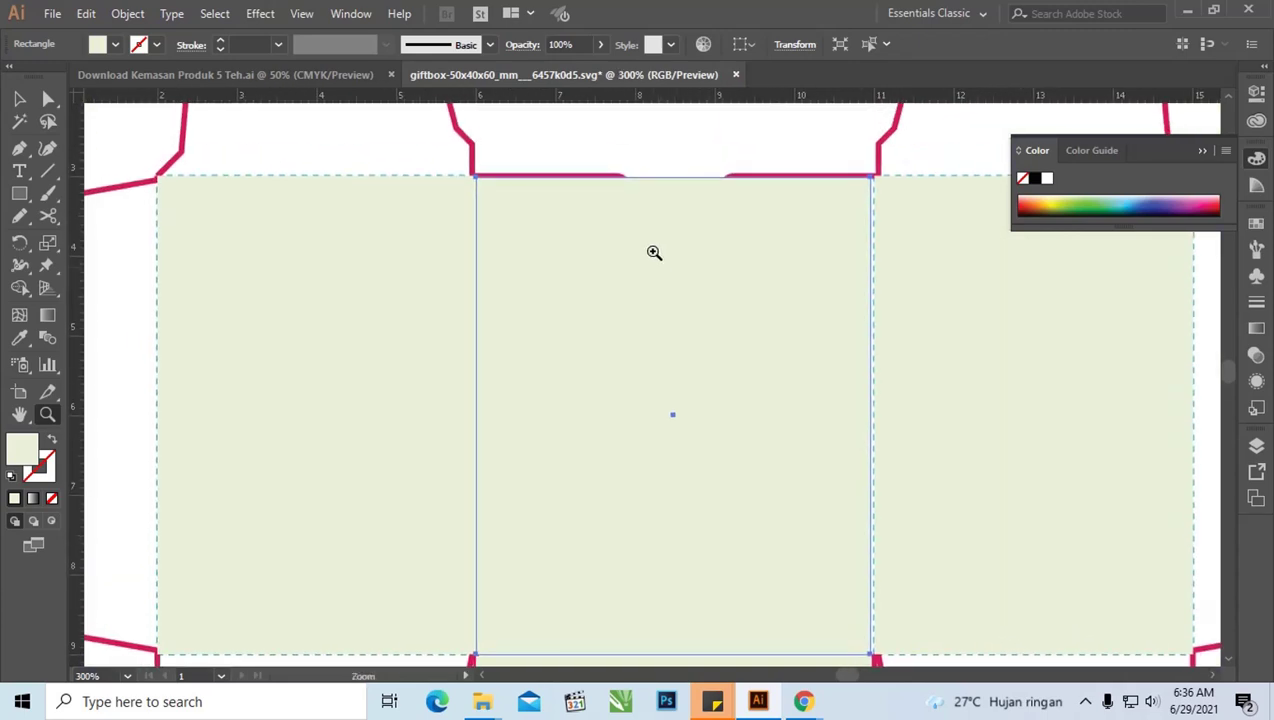
key("v")
left_click(630, 145)
left_click(615, 255)
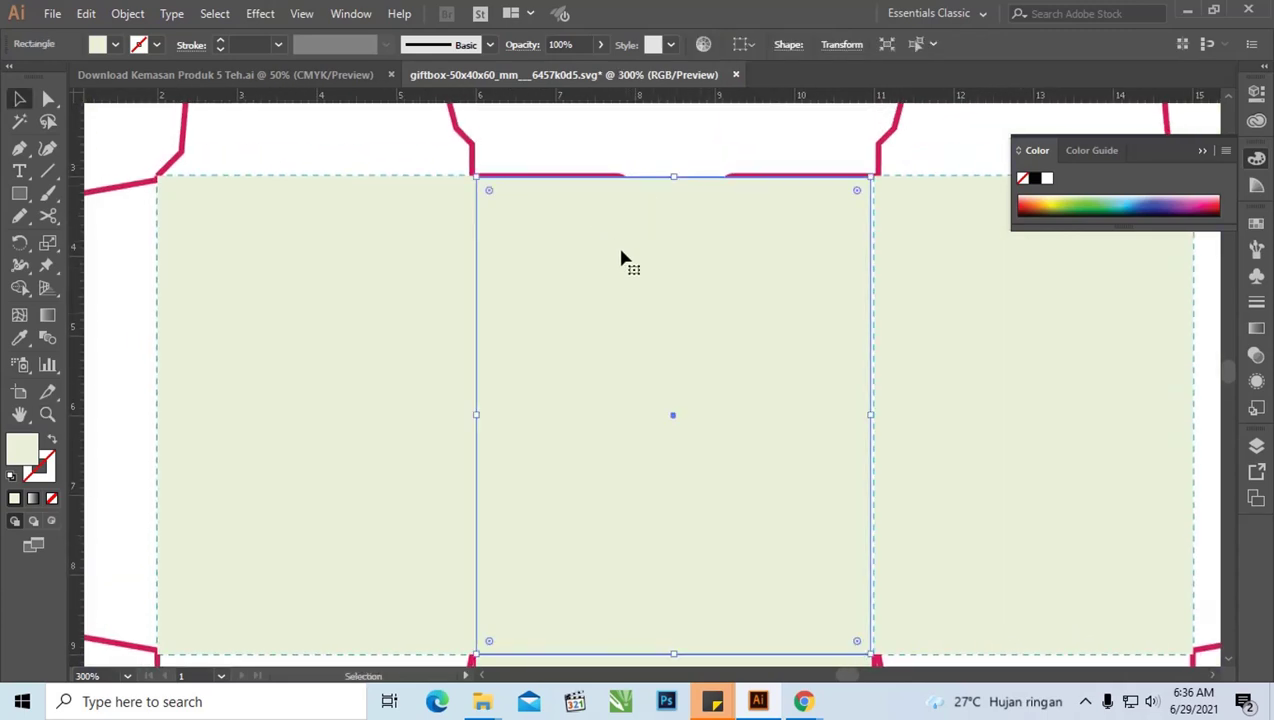
scroll(805, 319, "down", 1)
scroll(855, 322, "down", 1)
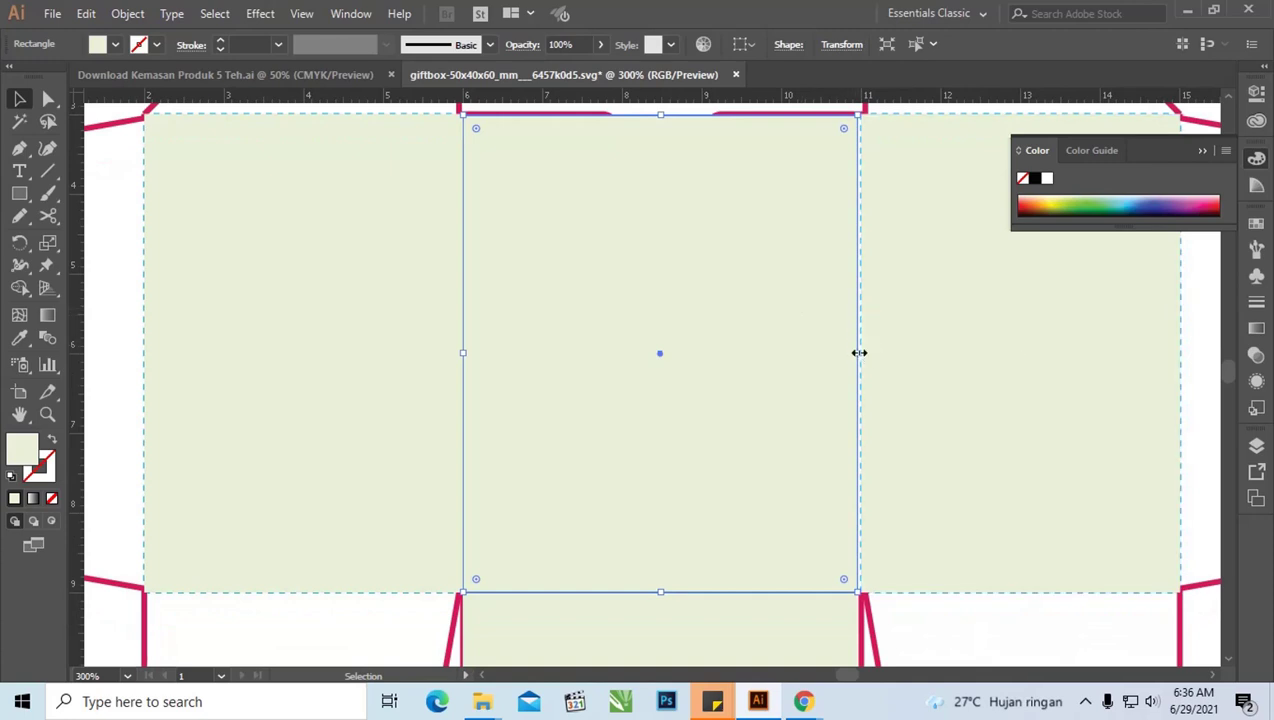
left_click_drag(858, 352, 861, 352)
left_click_drag(768, 204, 742, 304)
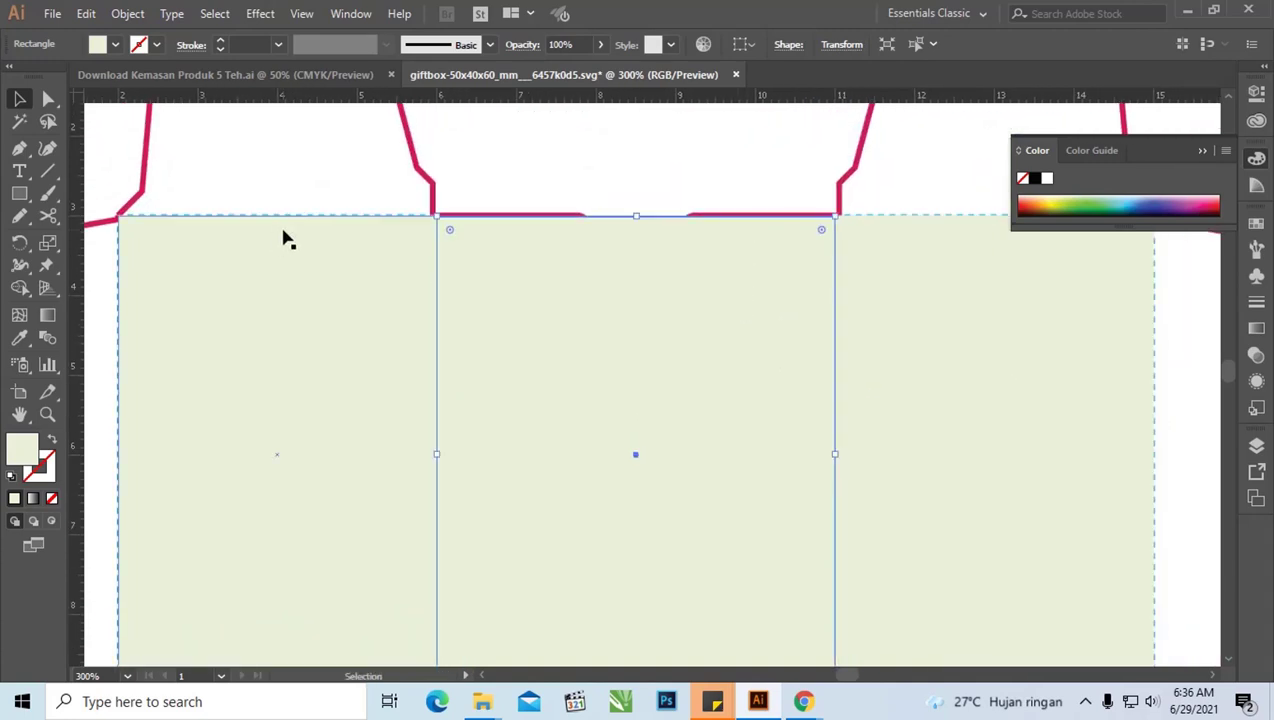
Remove the centre rectangle's light green fill and inspect the curved notch path
left_click(52, 441)
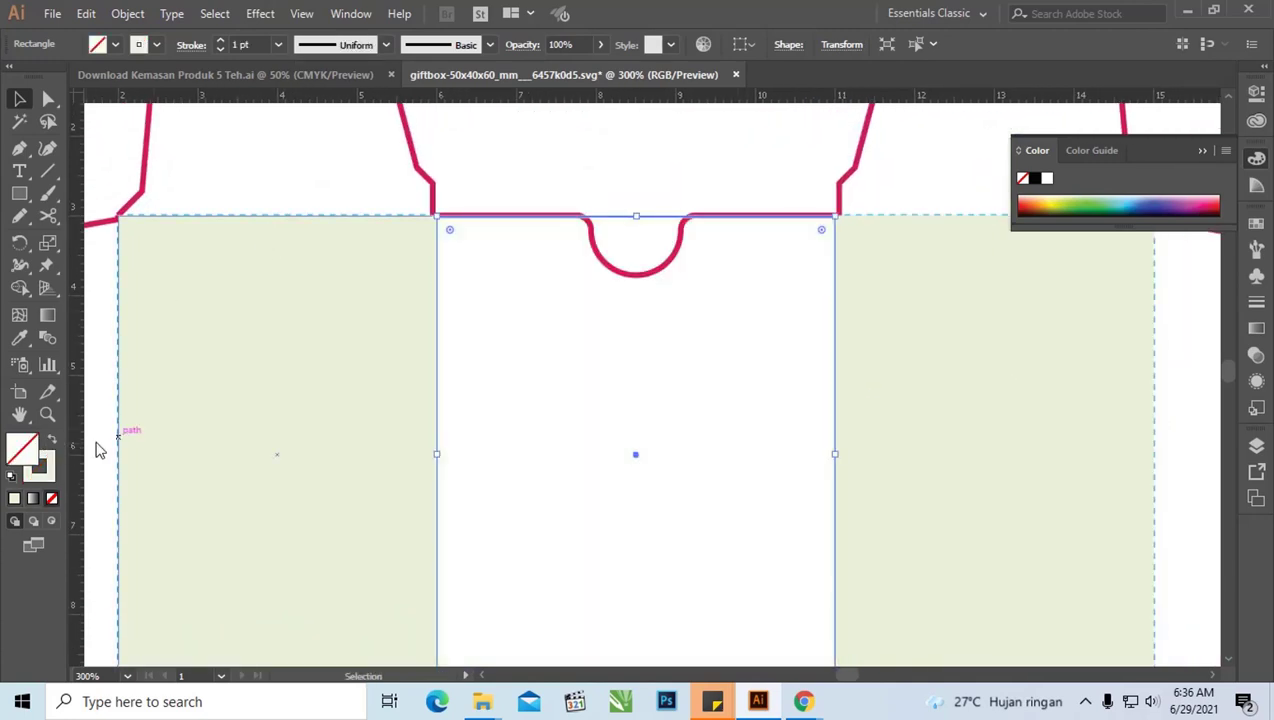
left_click_drag(548, 188, 558, 204)
key("a")
left_click_drag(401, 199, 674, 273)
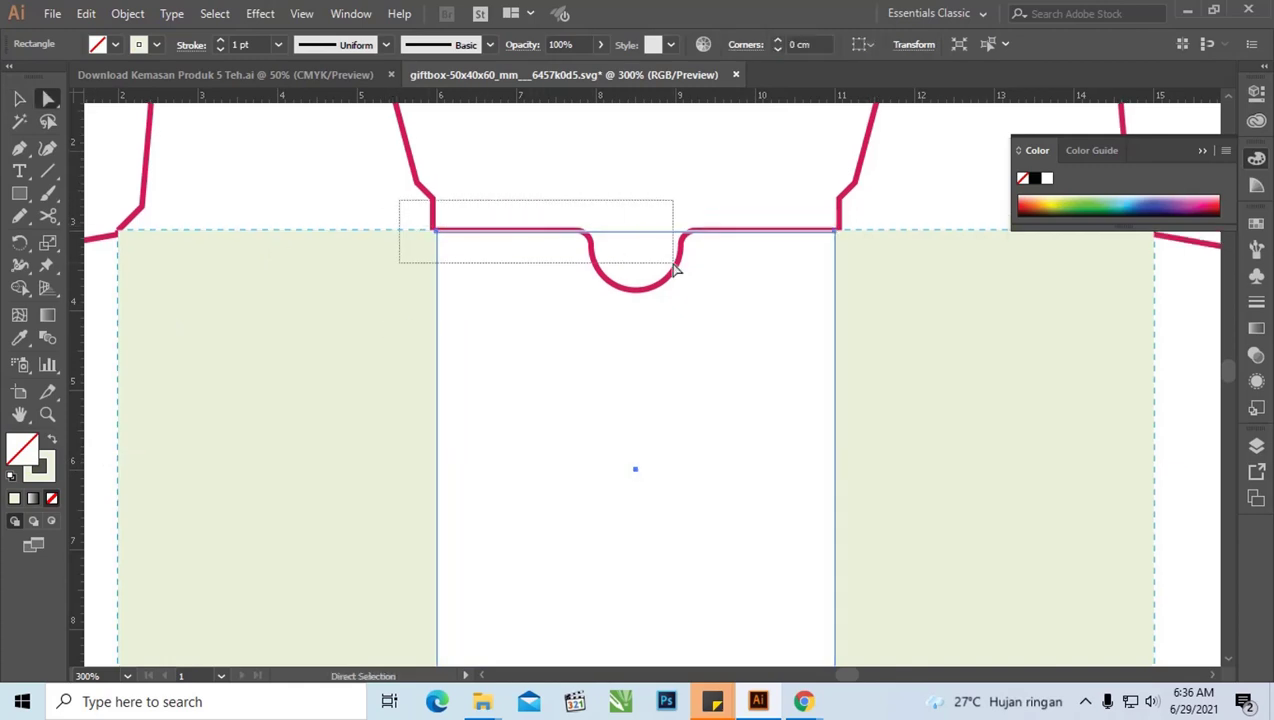
left_click(585, 204)
Stretch the rectangle's top edge up to the pink cut line and select it with the notch curve
key("z")
left_click_drag(398, 176, 876, 296)
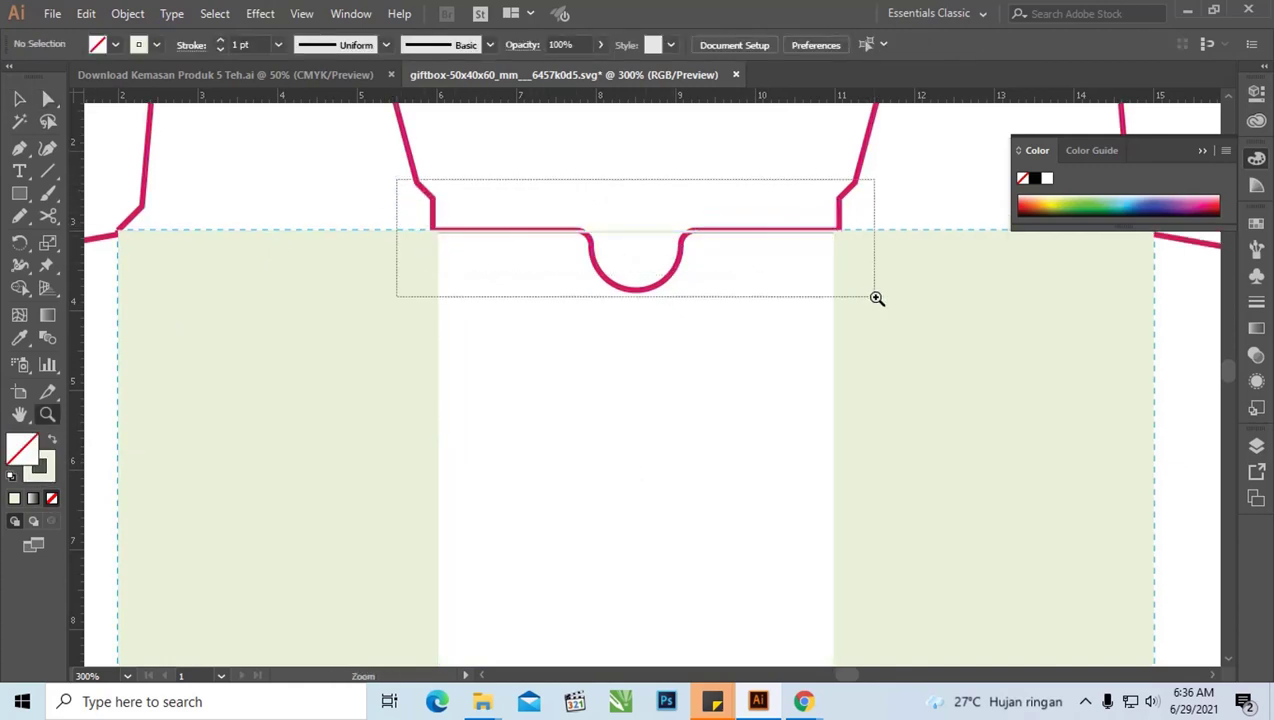
left_click_drag(640, 243, 643, 214)
key("v")
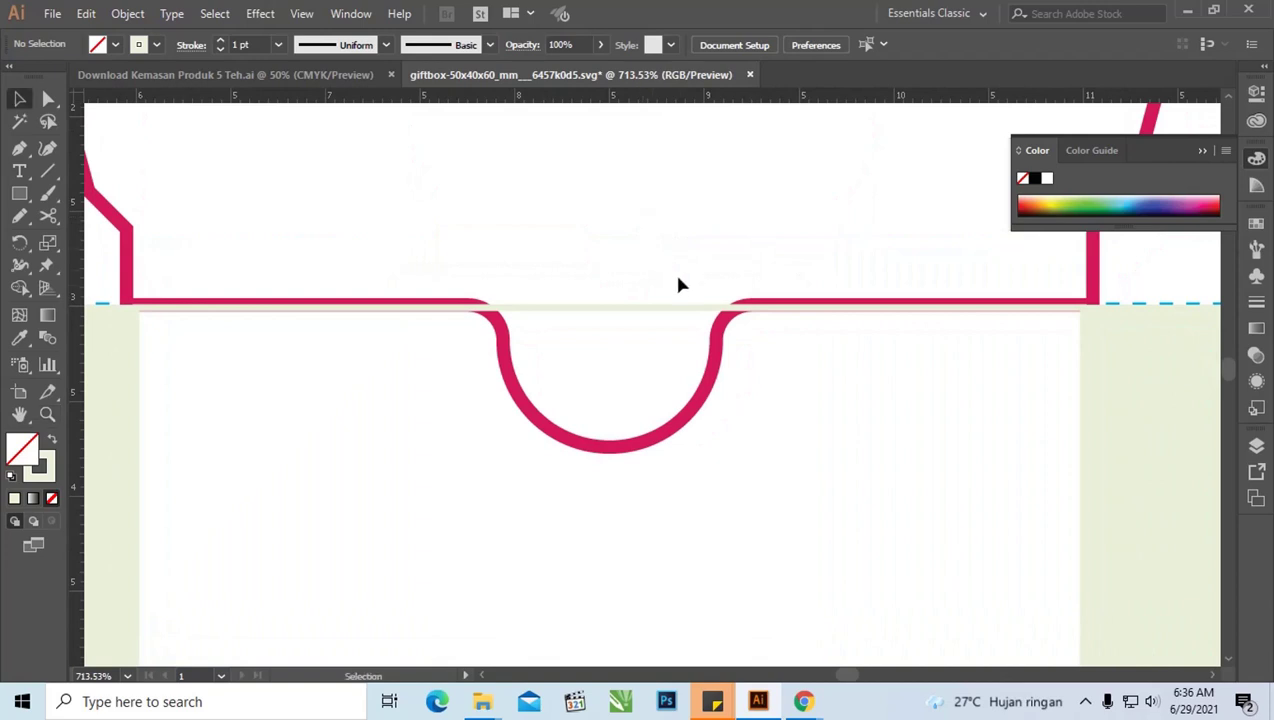
left_click(682, 307)
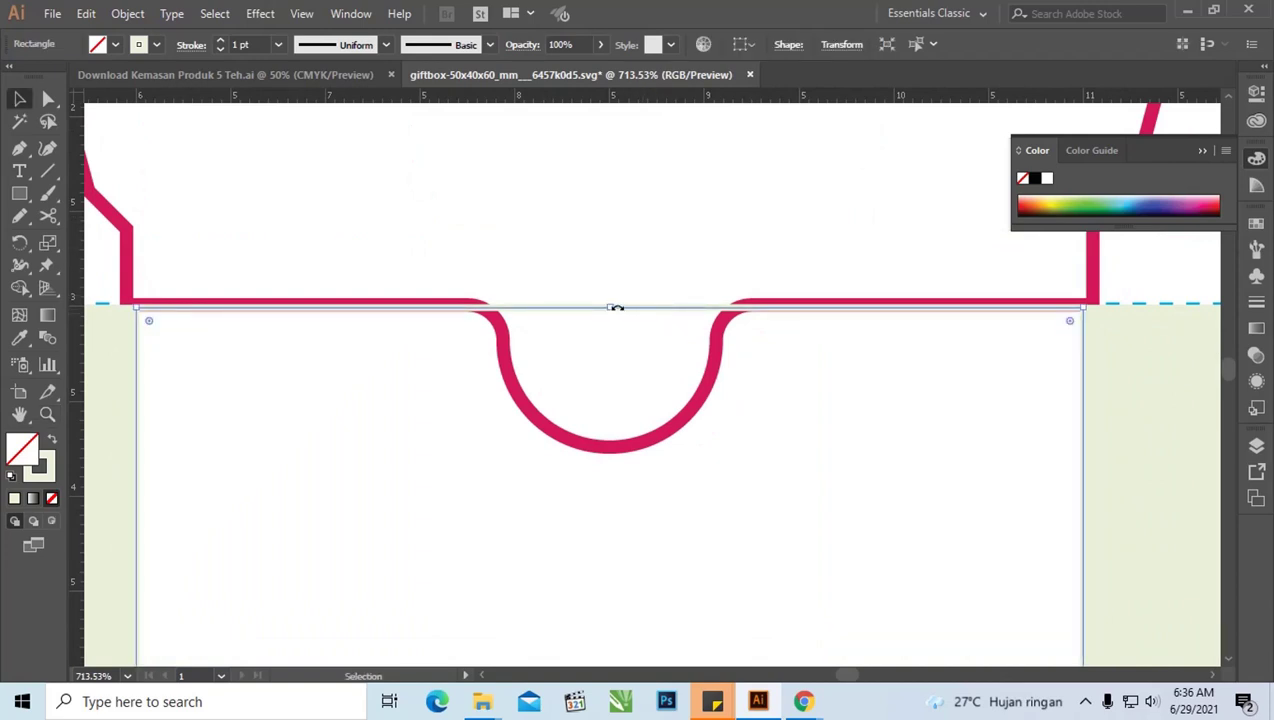
left_click_drag(612, 307, 611, 299)
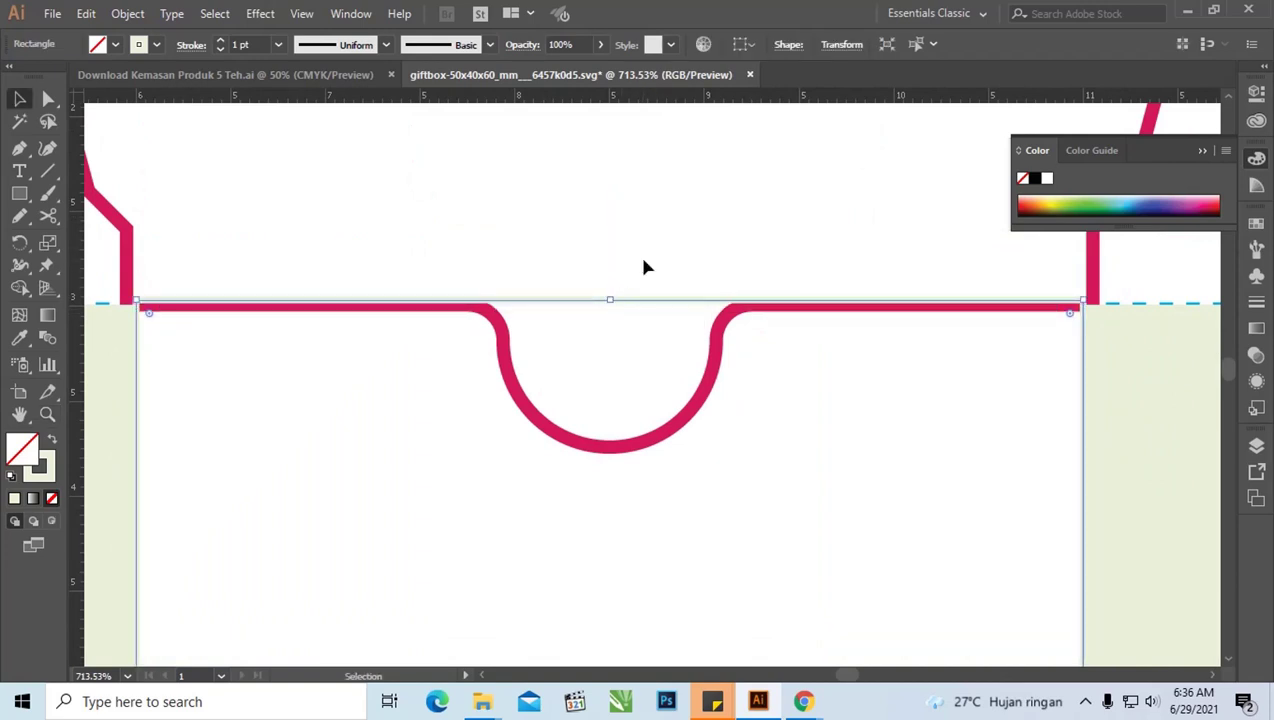
left_click(643, 264)
left_click(691, 304)
left_click(717, 336, "shift")
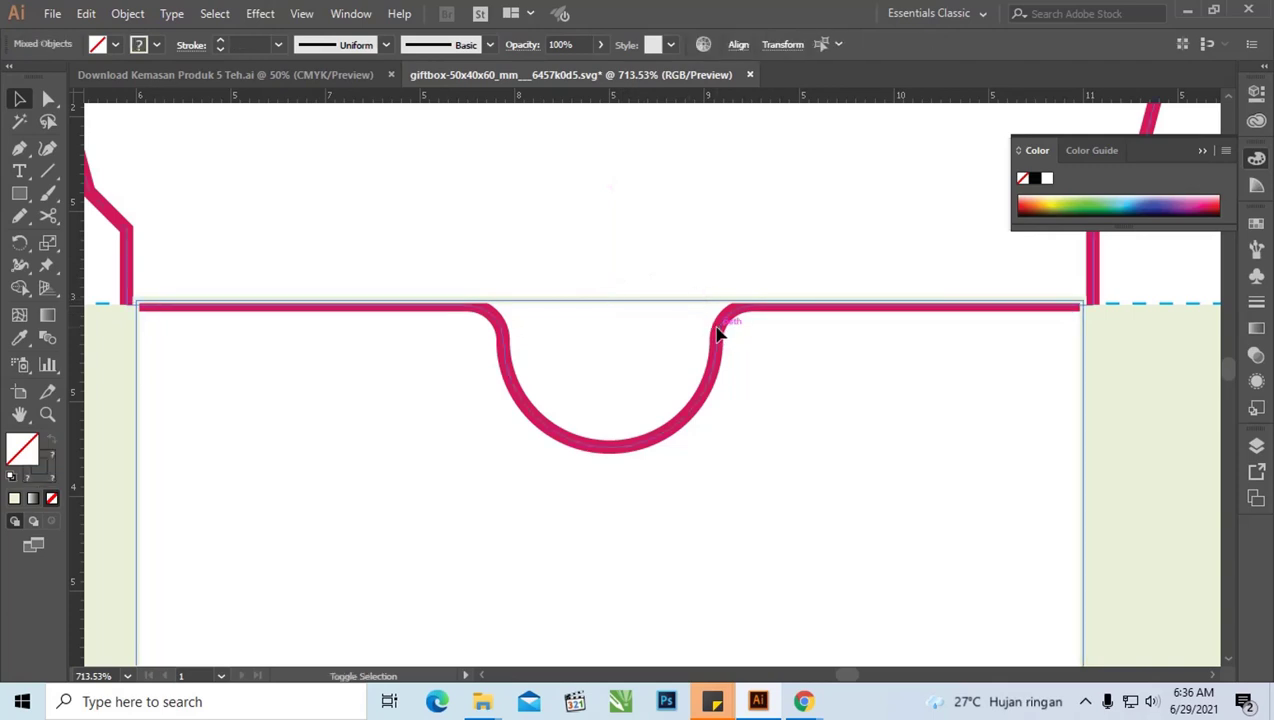
left_click_drag(717, 336, 707, 342)
key("ctrl+z")
Carve the semicircle notch out of the centre rectangle with the Shape Builder
left_click(20, 289)
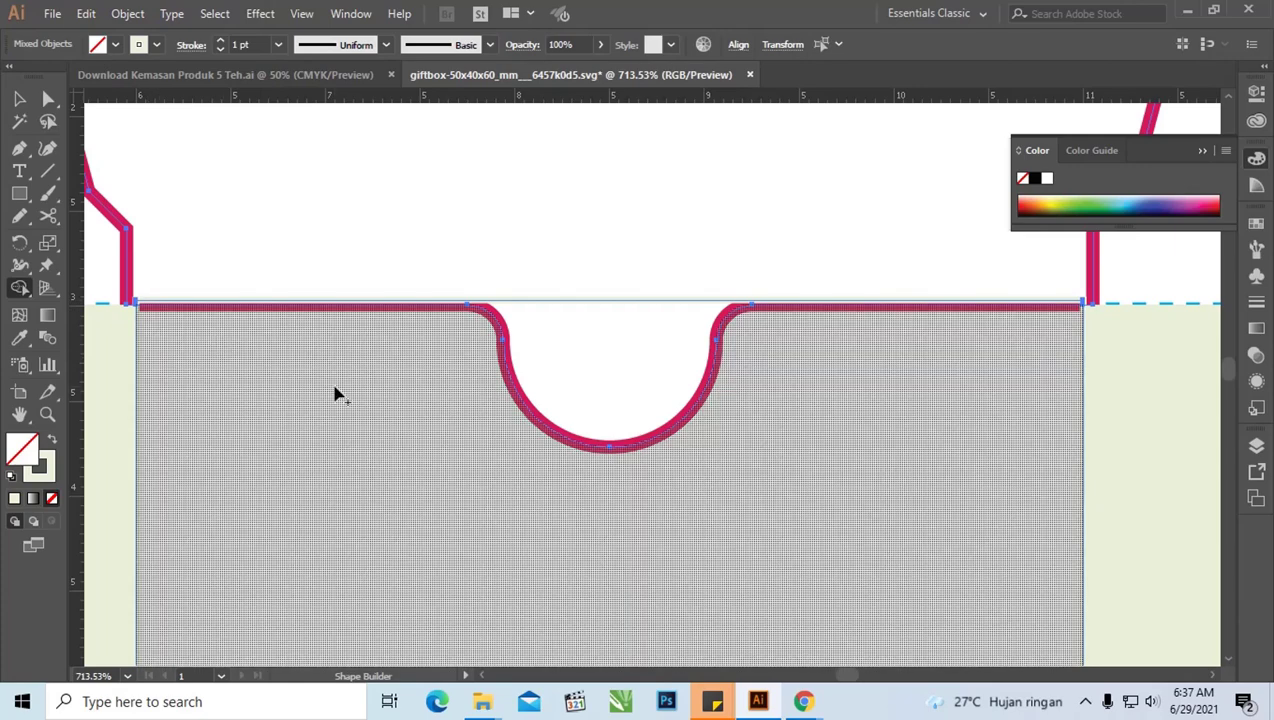
left_click(207, 358)
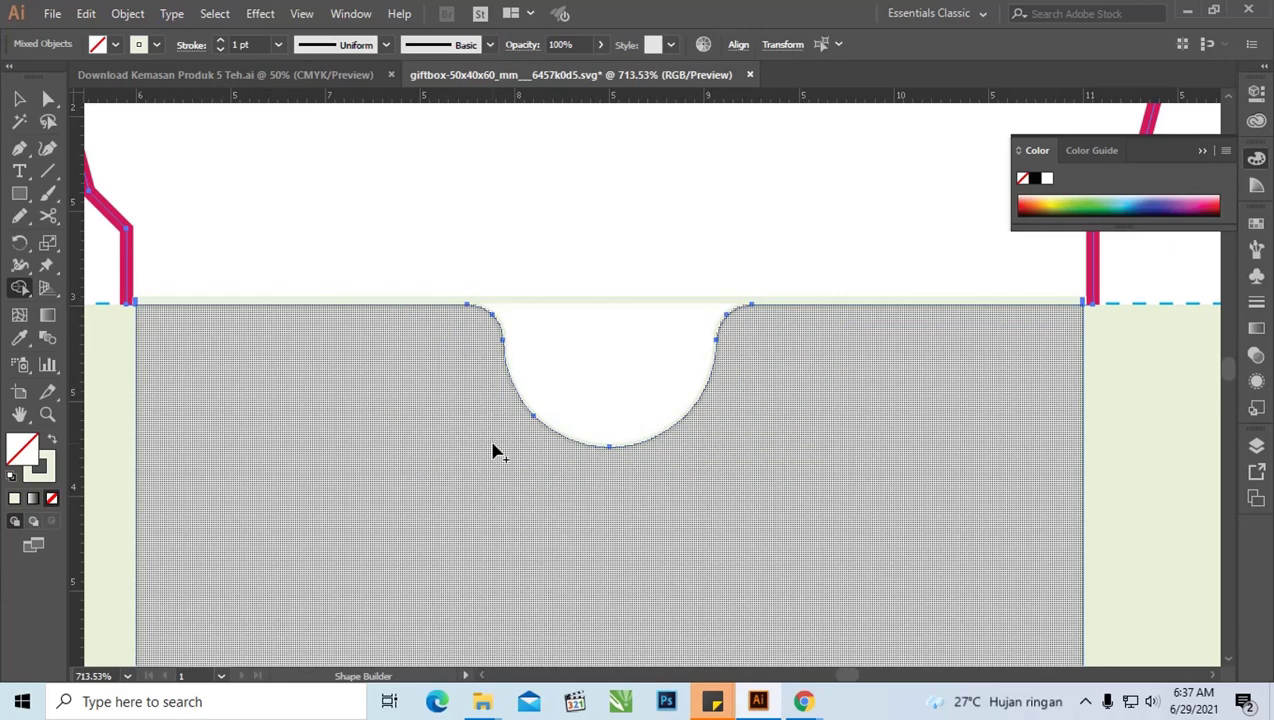
left_click(19, 98)
left_click(265, 153)
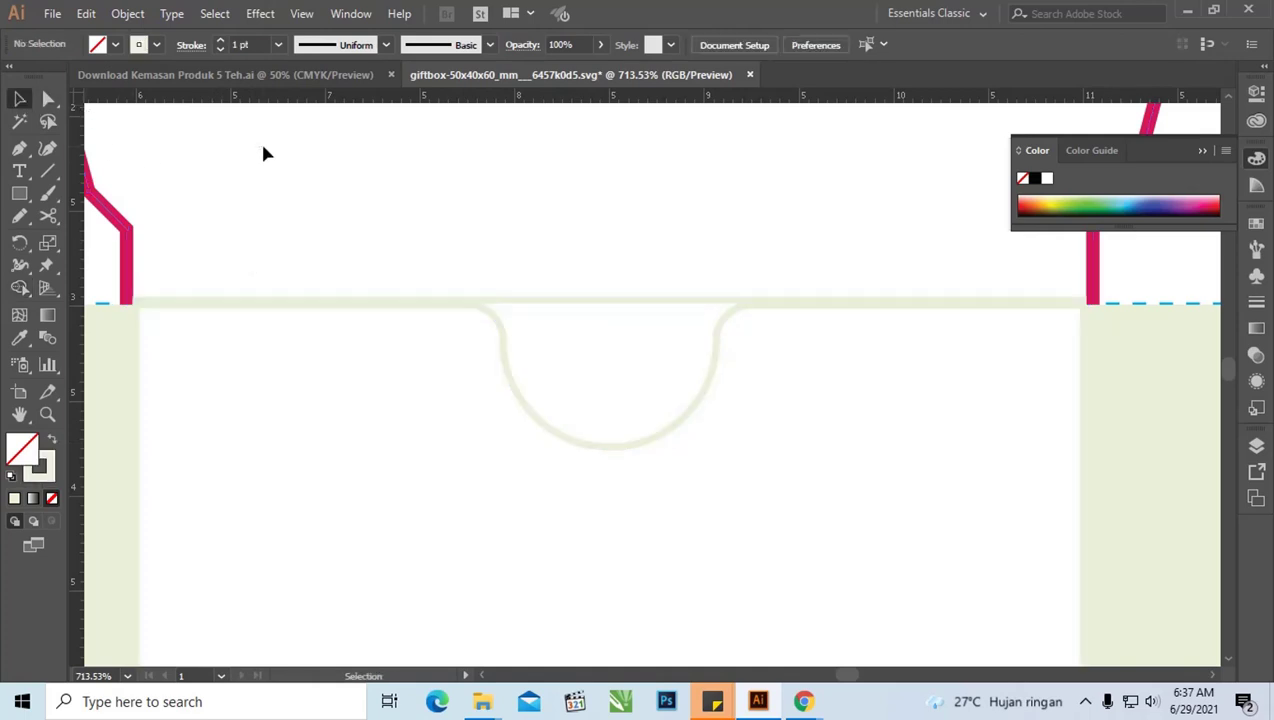
left_click(354, 304)
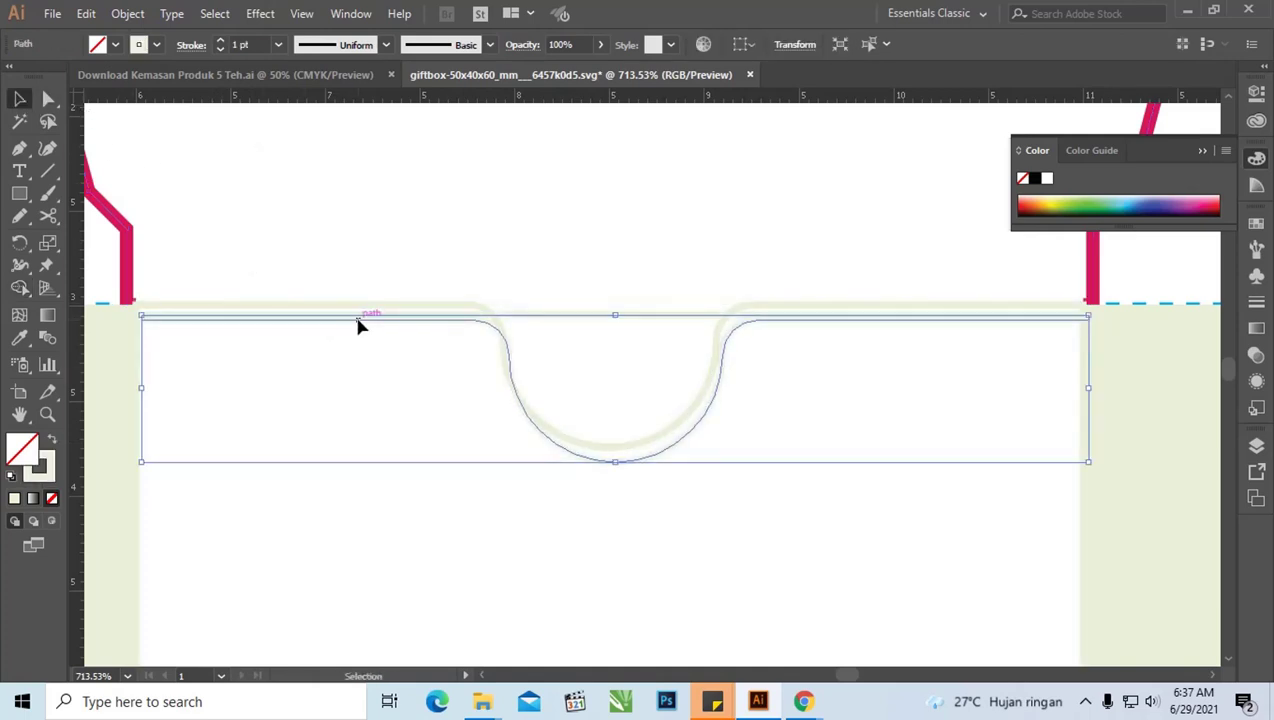
left_click_drag(362, 311, 368, 263)
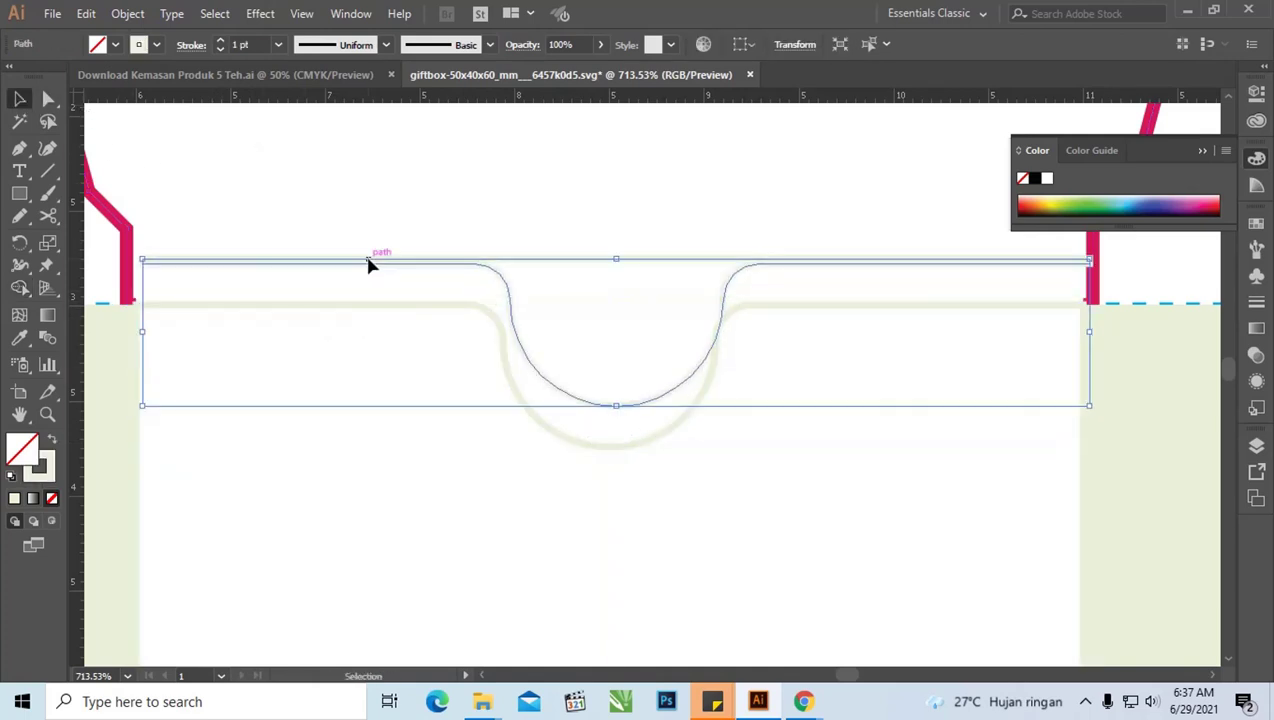
key("ctrl+shift+a")
Give the notched panel shape a light green fill and zoom out to the whole dieline
left_click(373, 309)
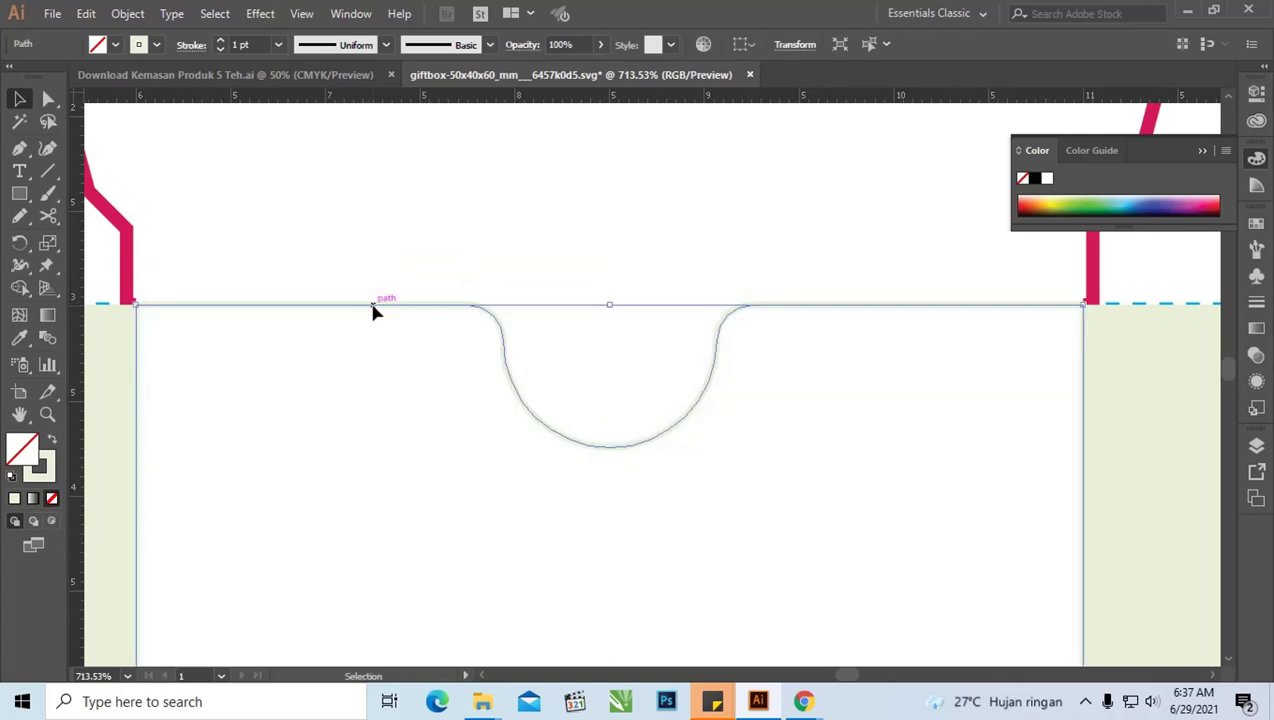
key("a")
key("ctrl+minus")
key("ctrl+minus")
key("ctrl+minus")
key("v")
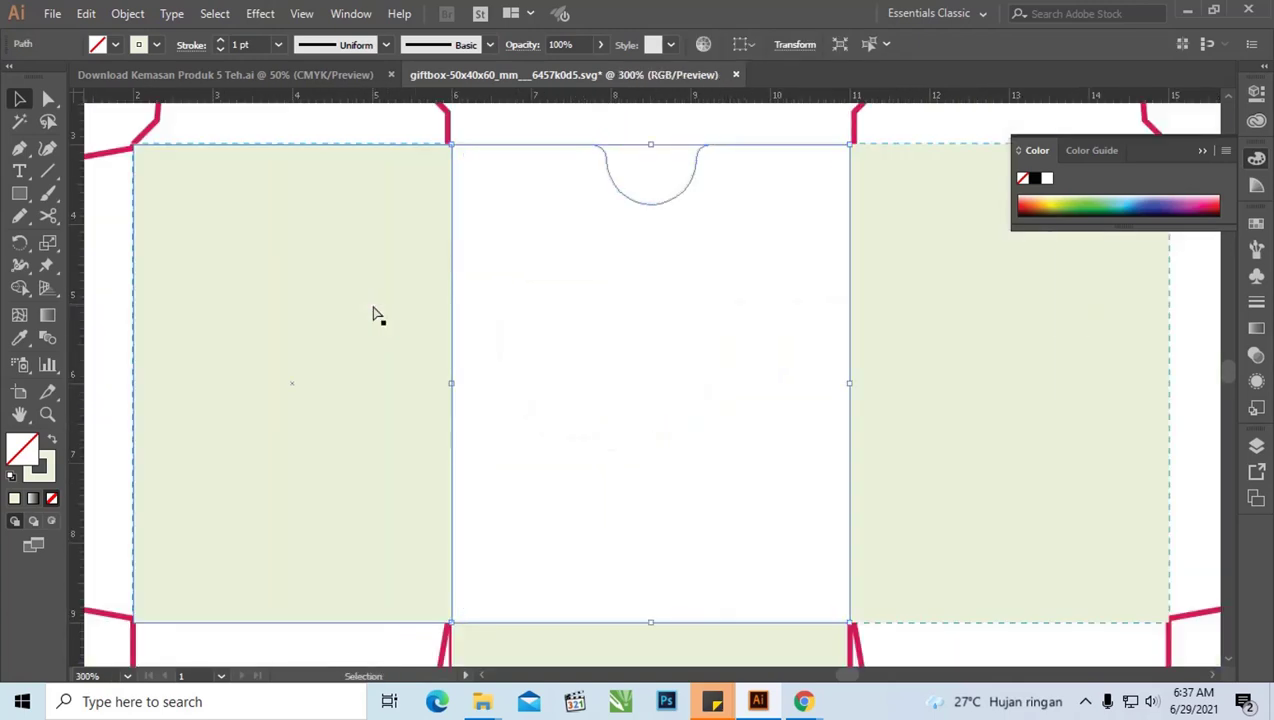
left_click(52, 439)
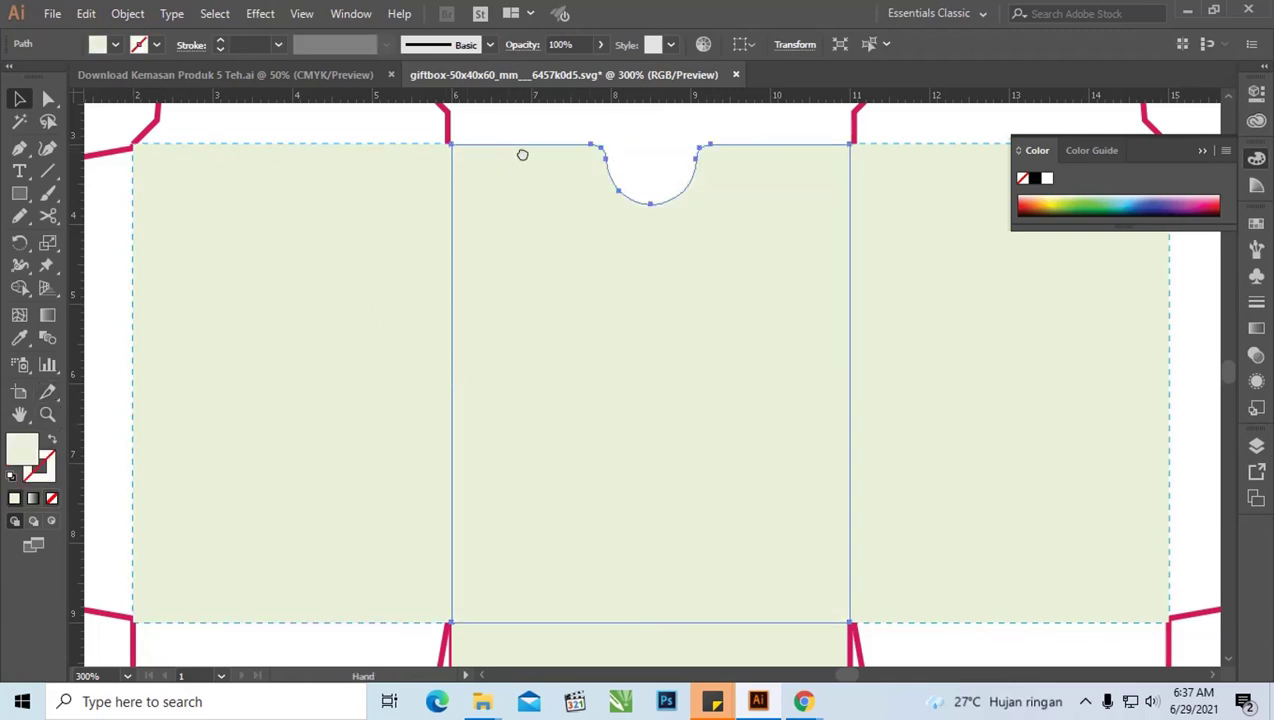
scroll(530, 150, "up", 1)
left_click(607, 205)
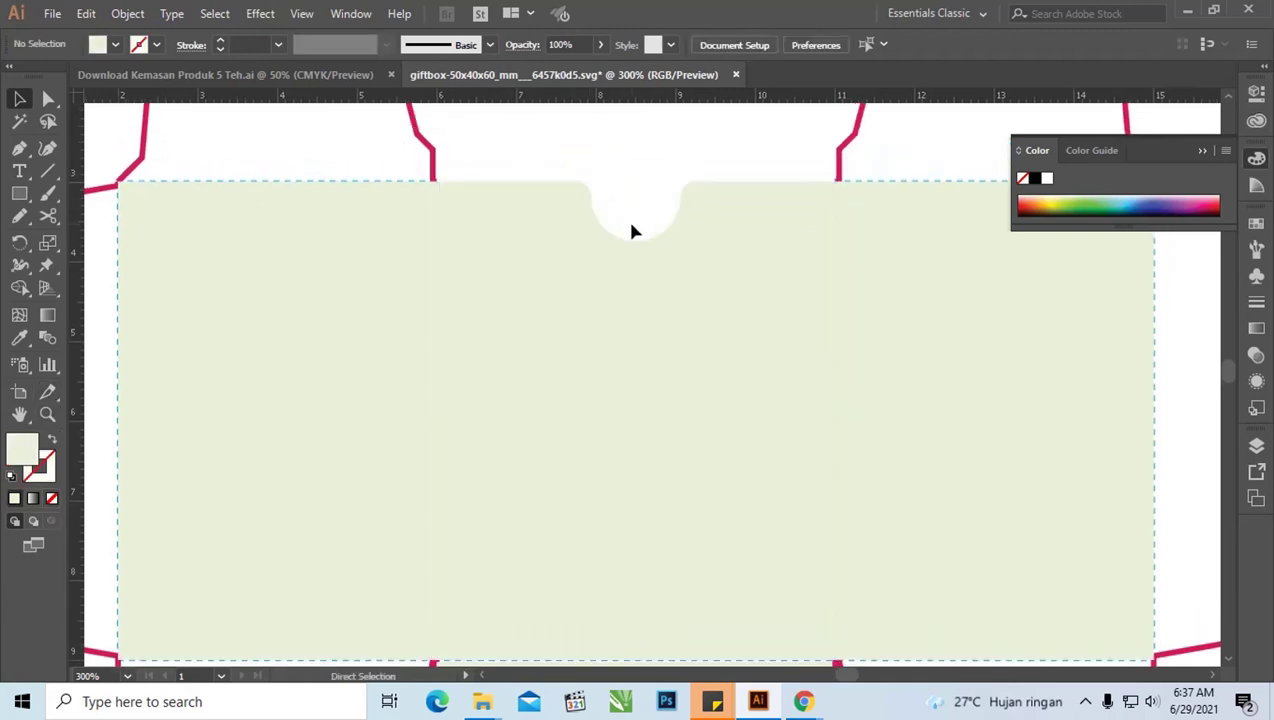
key("ctrl+minus")
key("ctrl+minus")
key("ctrl+minus")
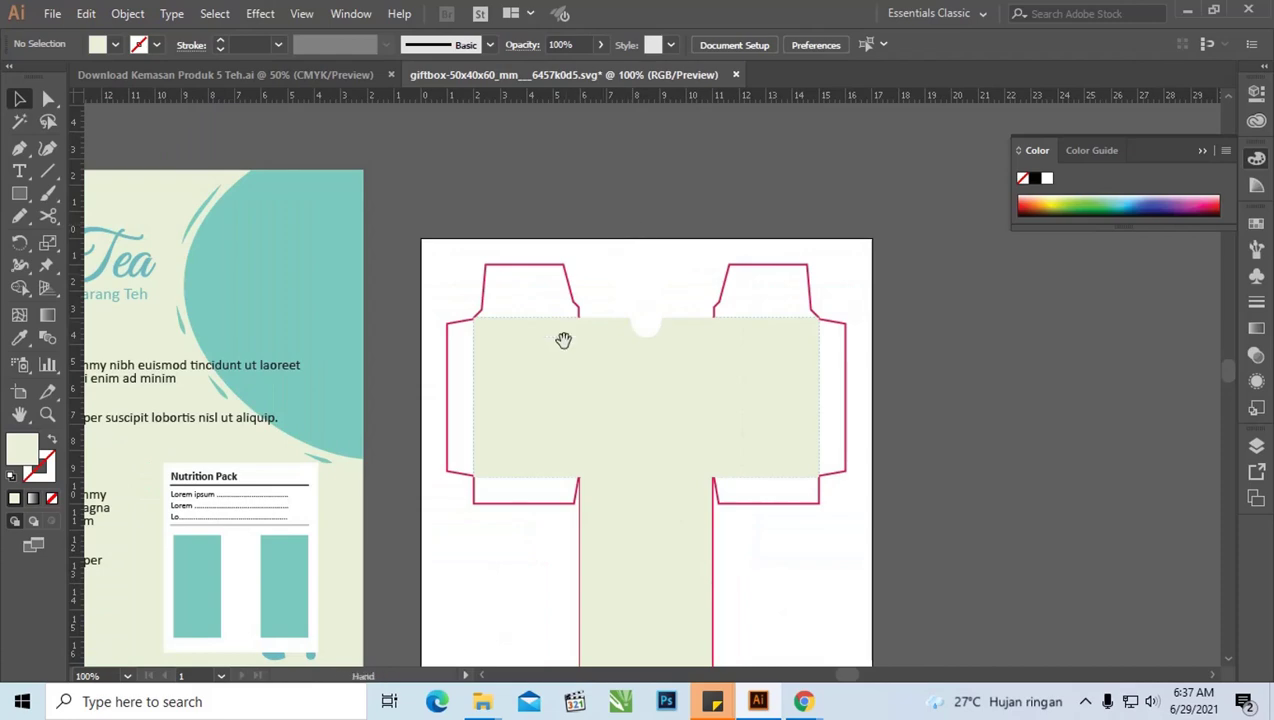
Alt-drag a copy of the green rectangle down the bottom strip and shorten it to 4.54 cm
left_click_drag(563, 340, 526, 113)
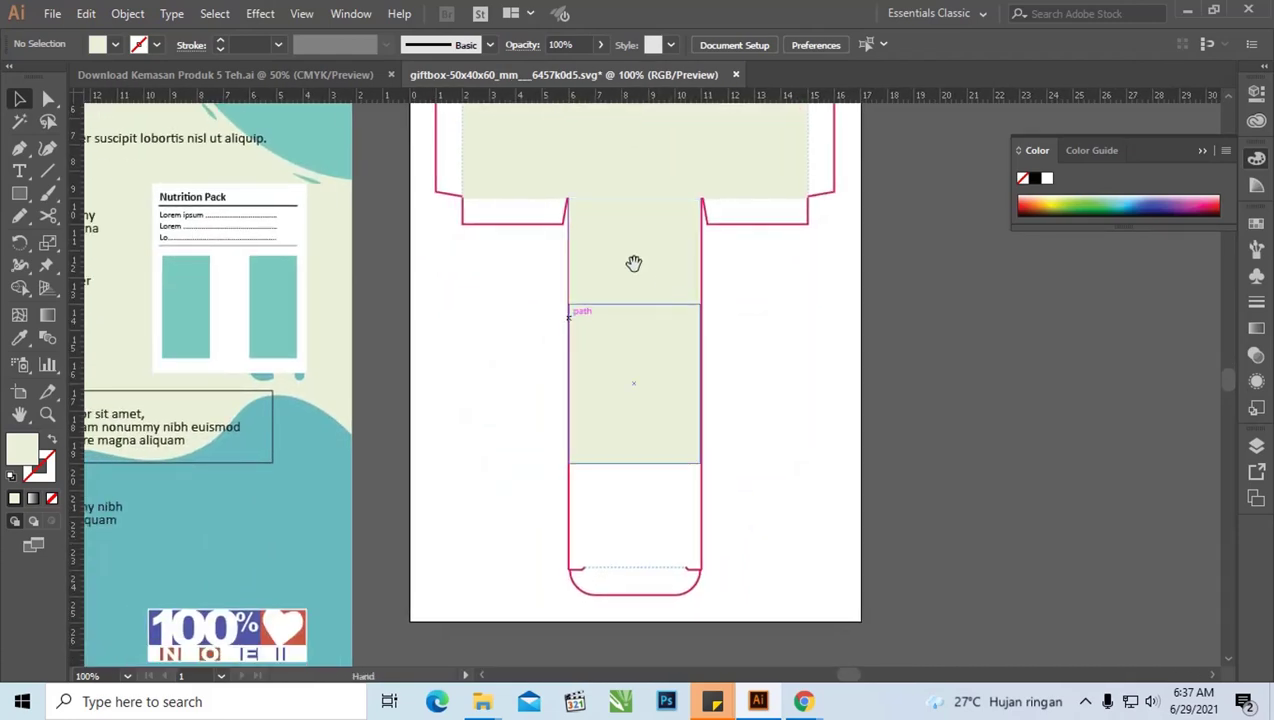
mouse_move(631, 264)
left_mouse_down()
mouse_move(637, 435)
mouse_move(643, 264)
left_mouse_up()
mouse_move(666, 358)
left_mouse_down()
mouse_move(680, 324)
mouse_move(687, 409)
left_mouse_up()
left_click_drag(656, 360, 656, 399)
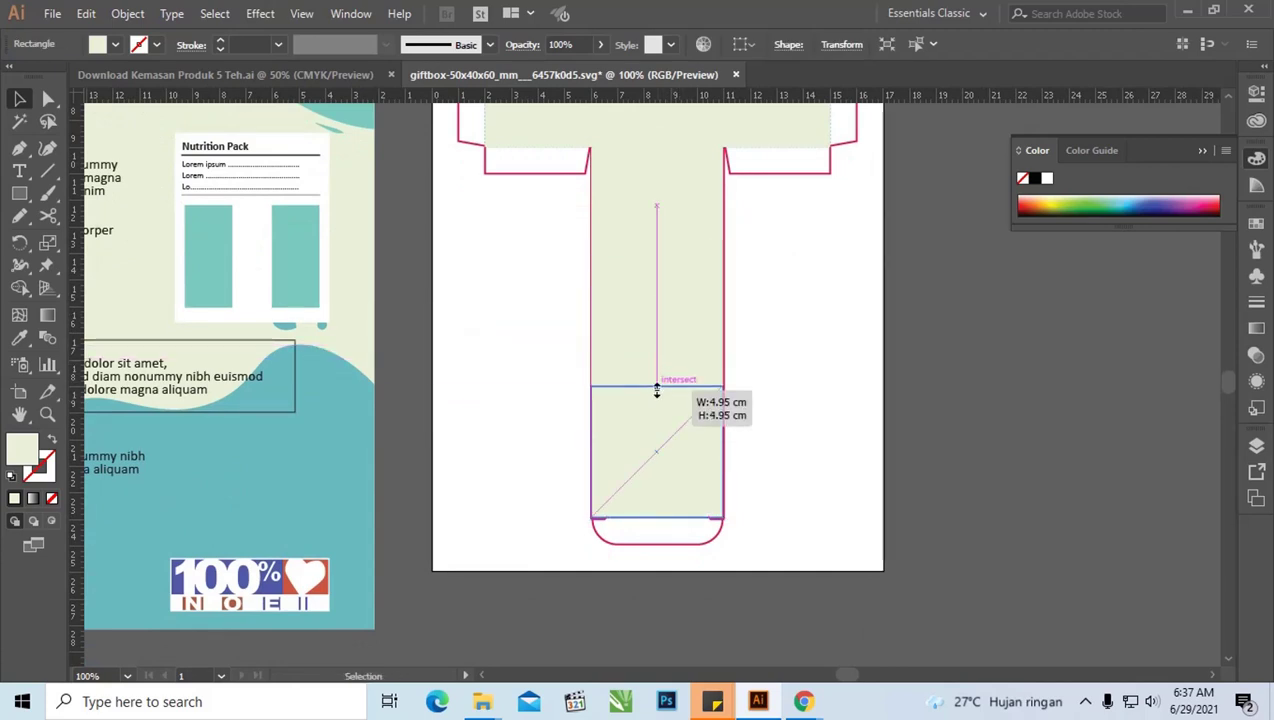
left_click(785, 380)
Extend the copied rectangle to the tab's fold line and move it down over the rounded tab
left_click_drag(739, 427, 751, 313)
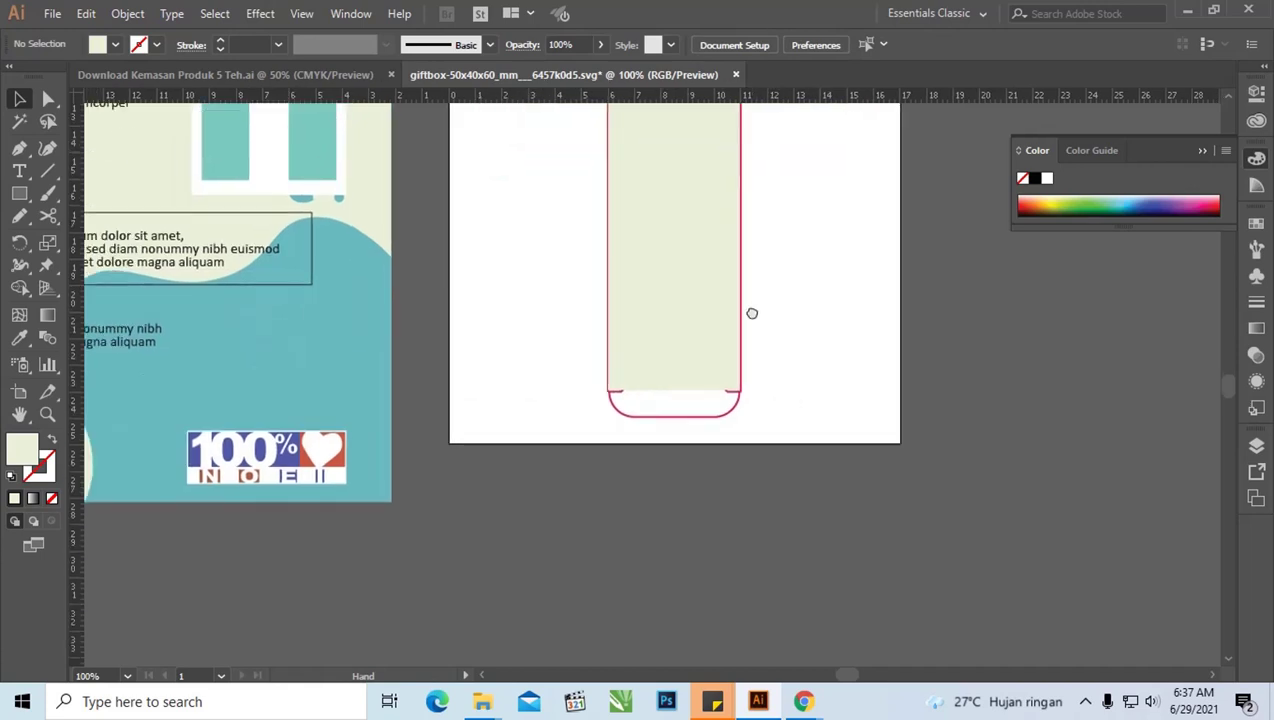
mouse_move(549, 270)
left_mouse_down()
mouse_move(776, 418)
mouse_move(765, 366)
left_mouse_up()
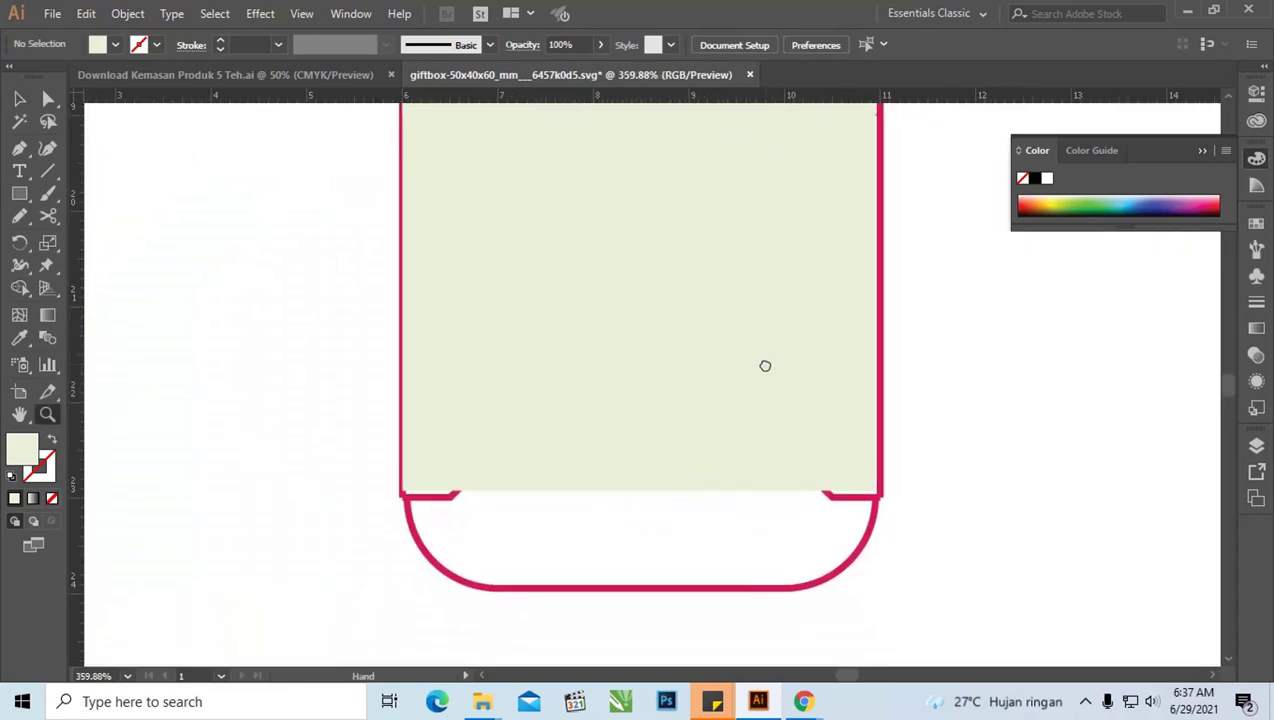
key("v")
left_click(662, 425)
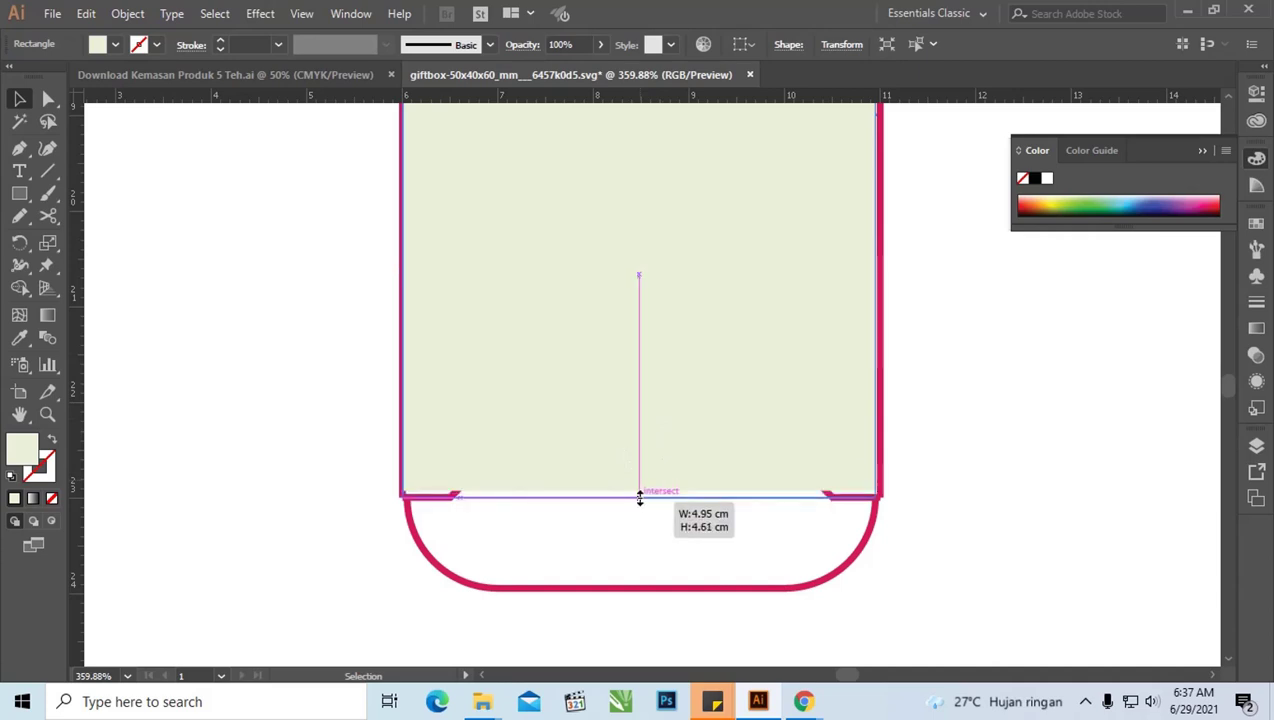
left_click_drag(644, 488, 640, 498)
left_click(938, 382)
left_click(839, 284)
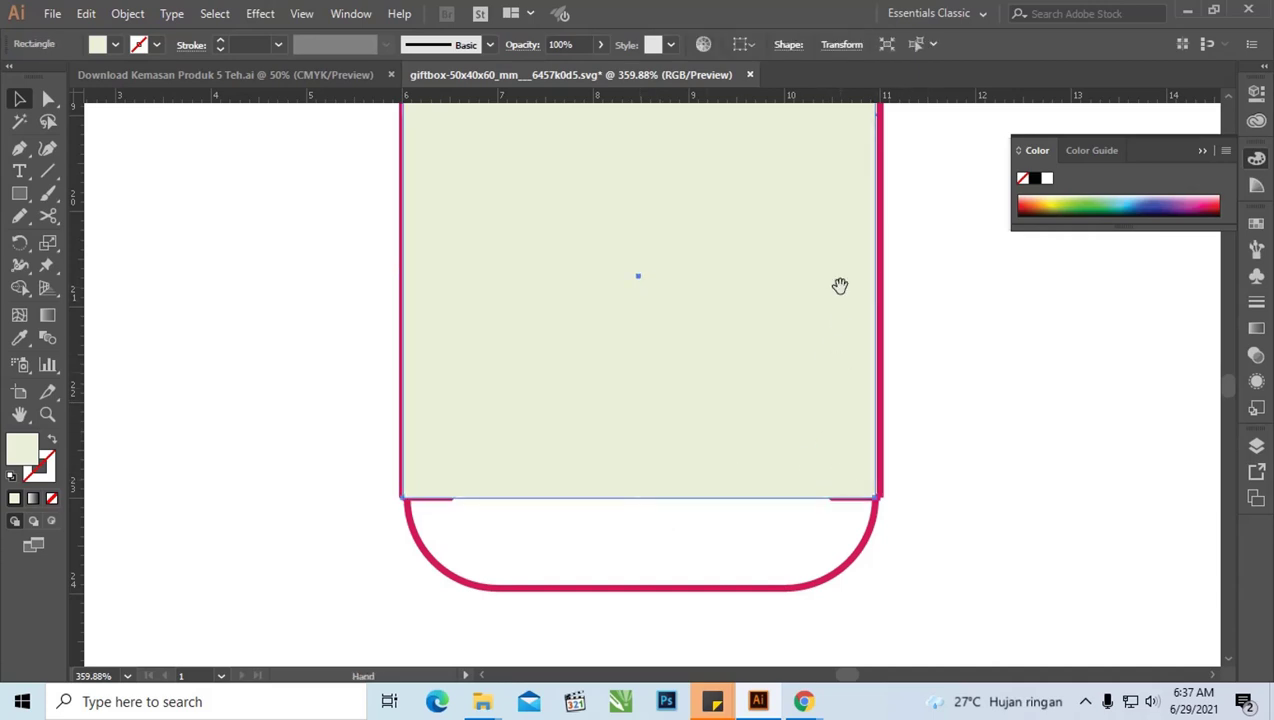
left_click_drag(839, 284, 819, 390)
key("ctrl+minus")
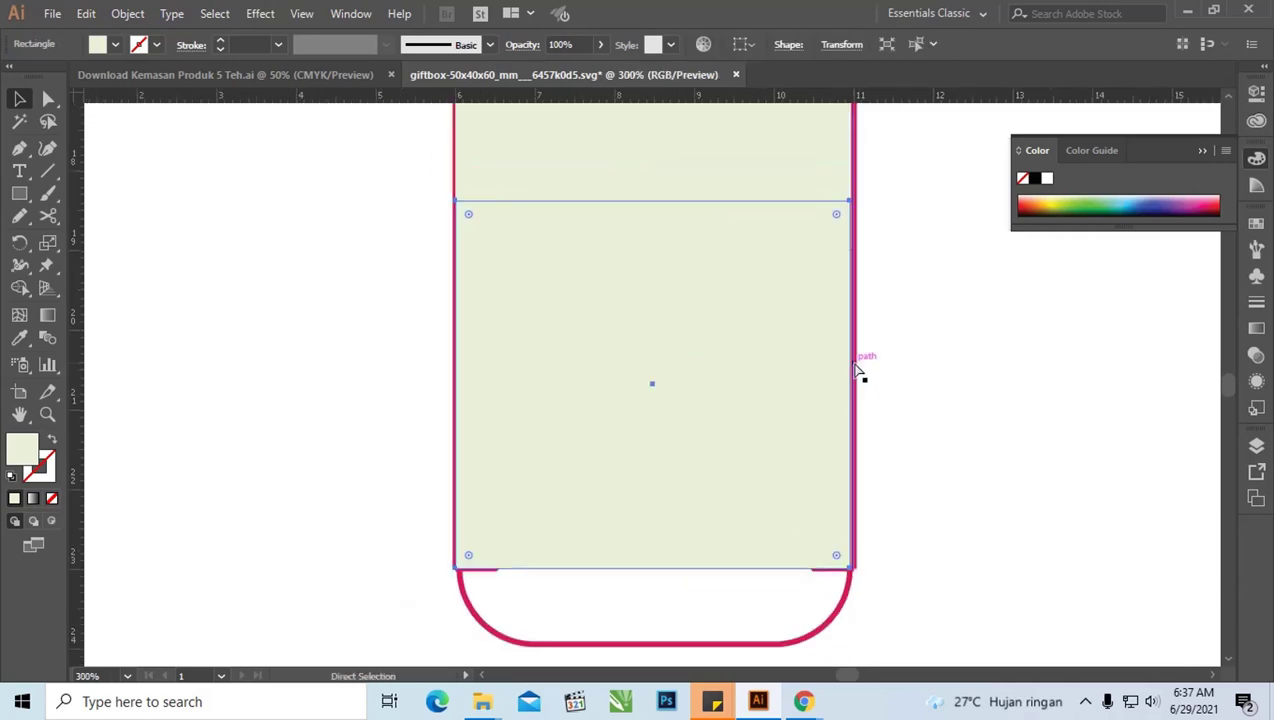
left_click_drag(581, 339, 646, 314)
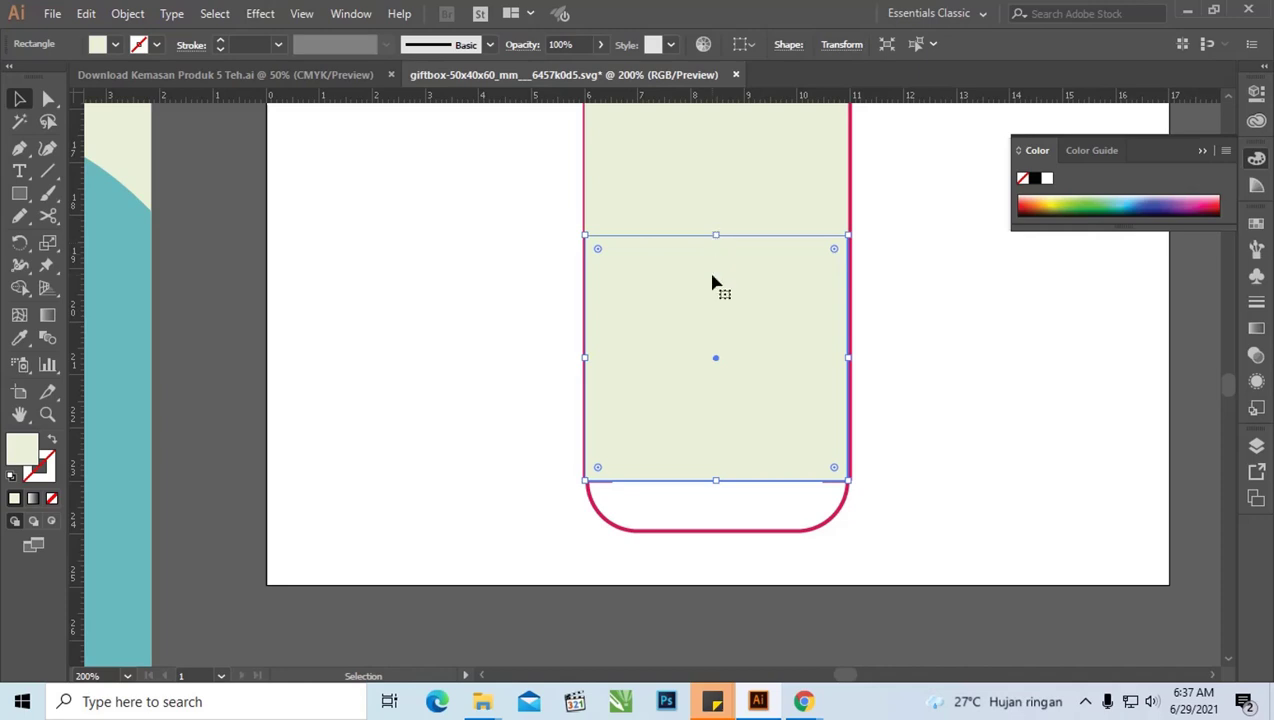
left_click_drag(712, 279, 753, 416)
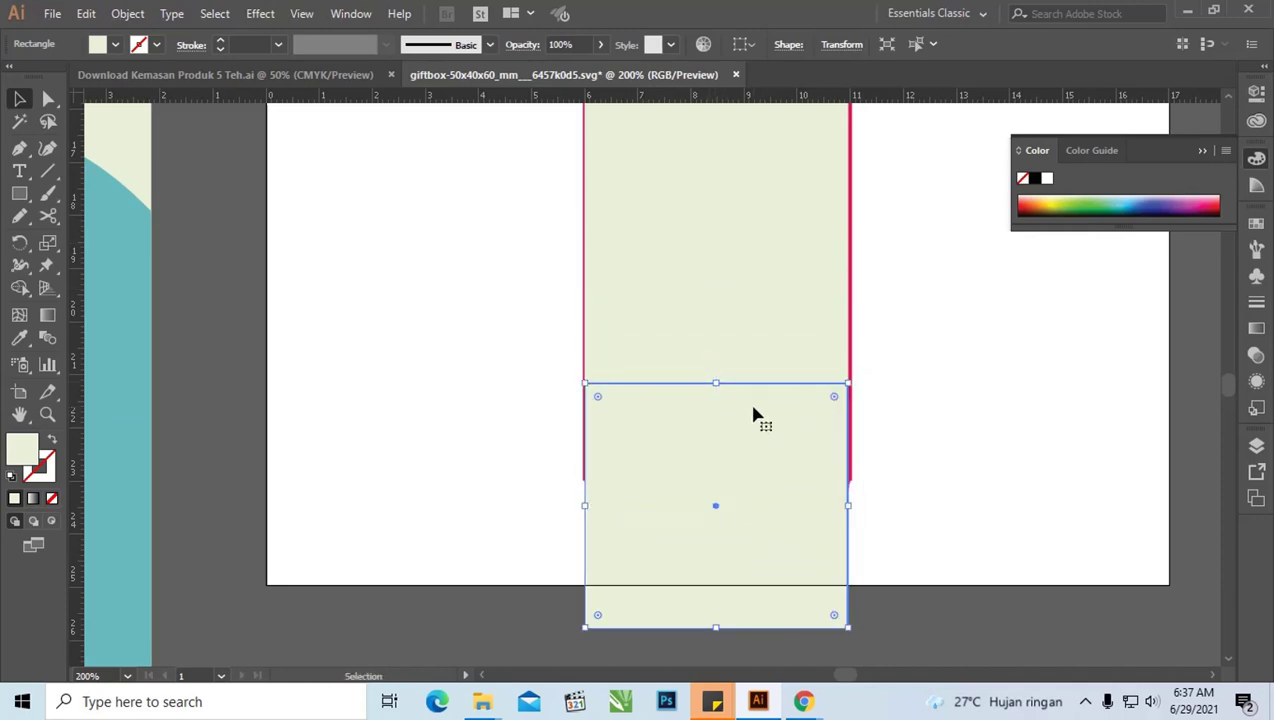
left_click(52, 444)
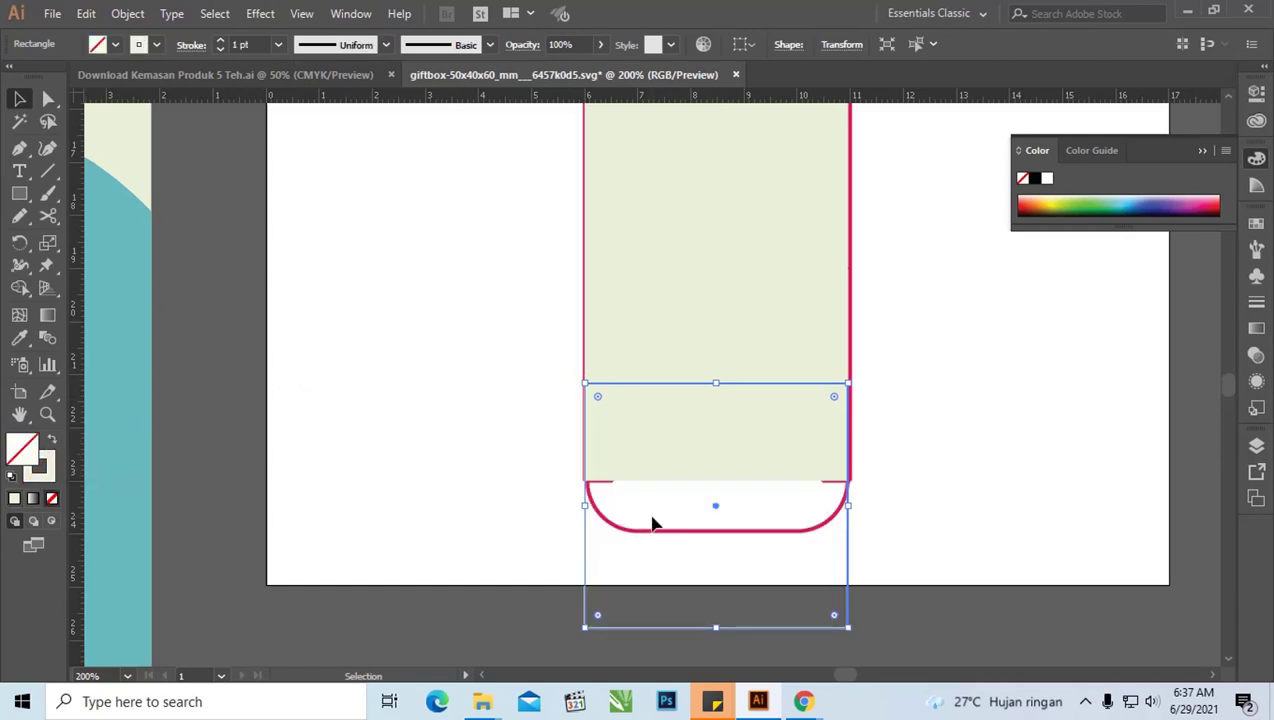
left_click(876, 539)
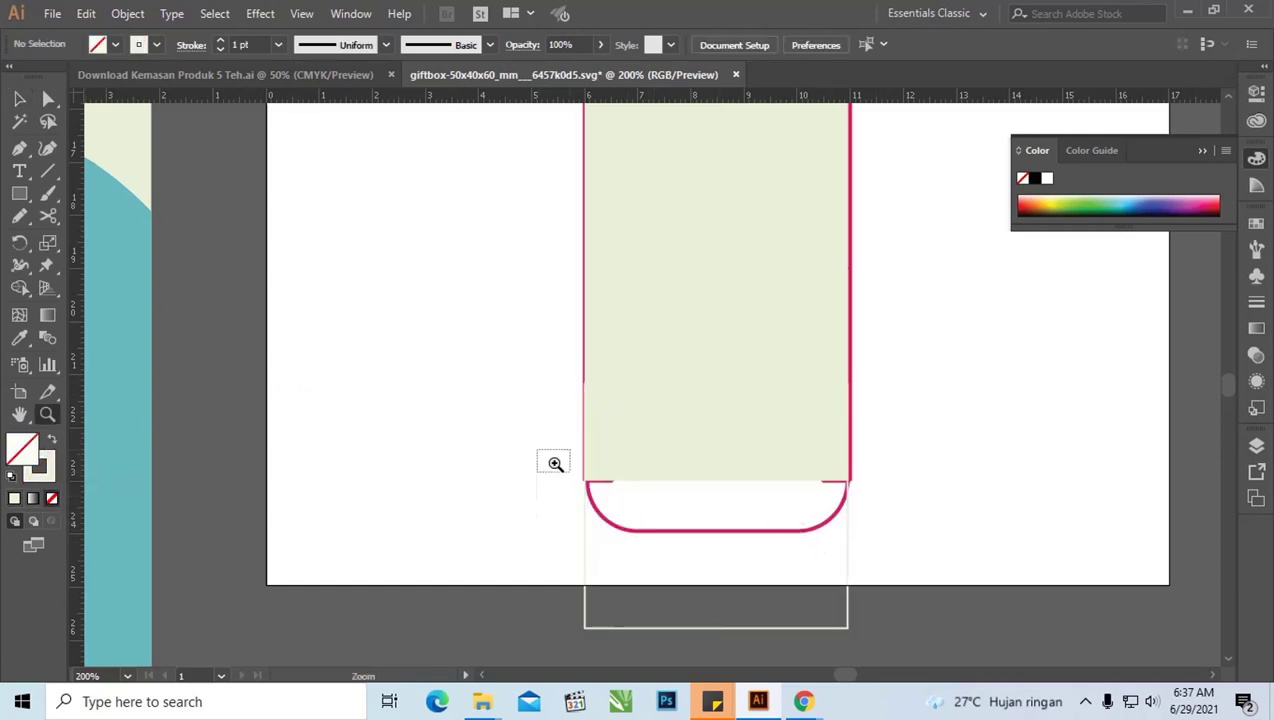
left_click_drag(555, 463, 958, 576)
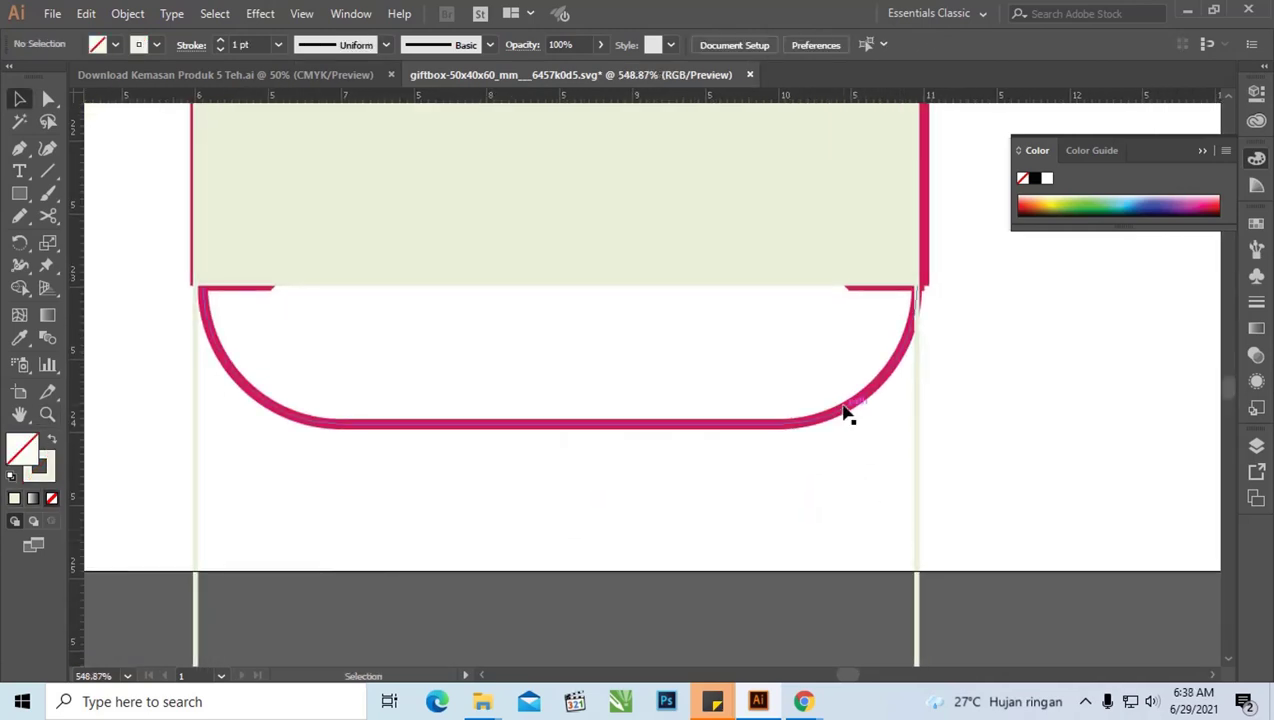
left_click(846, 412)
left_click(914, 449, "shift")
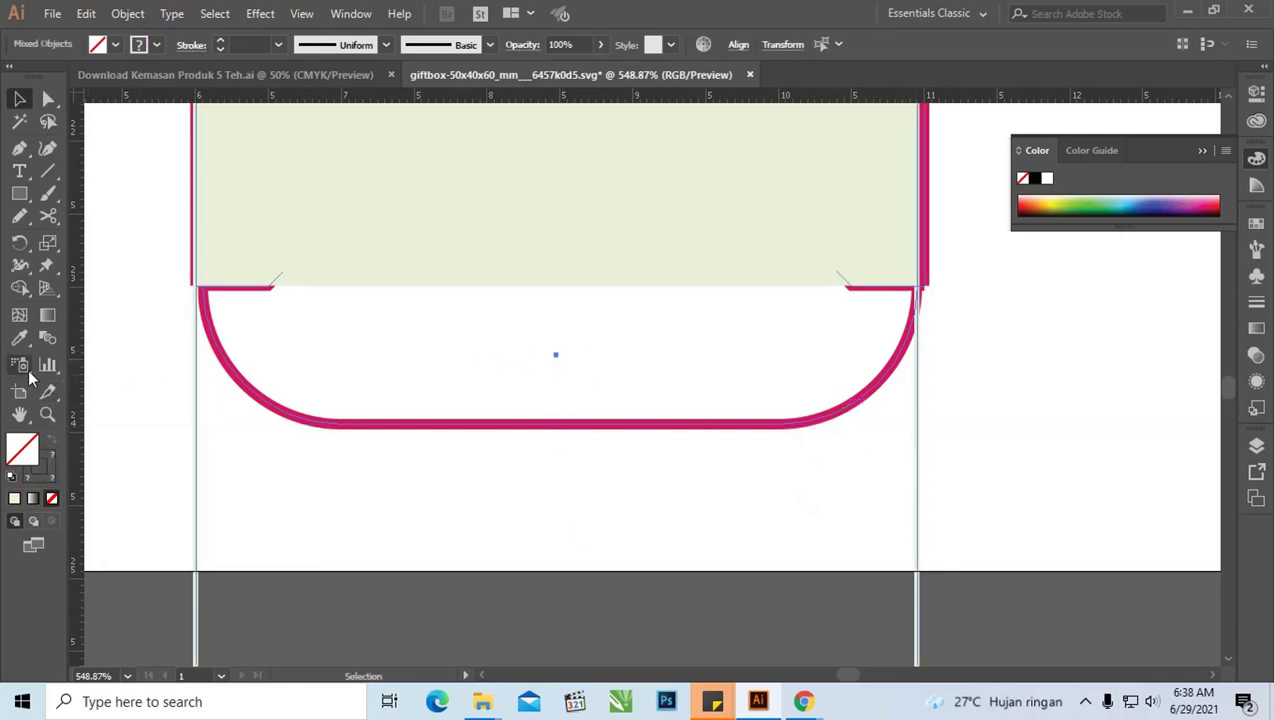
left_click(19, 287)
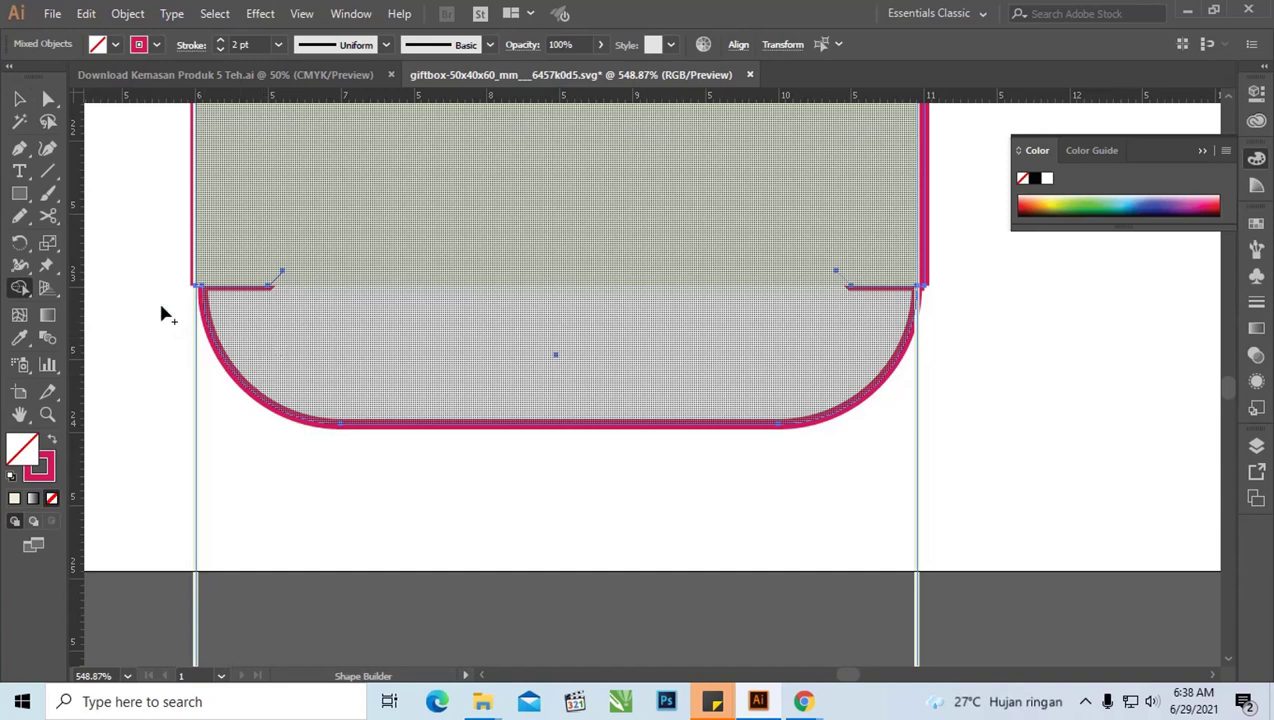
left_click(47, 216)
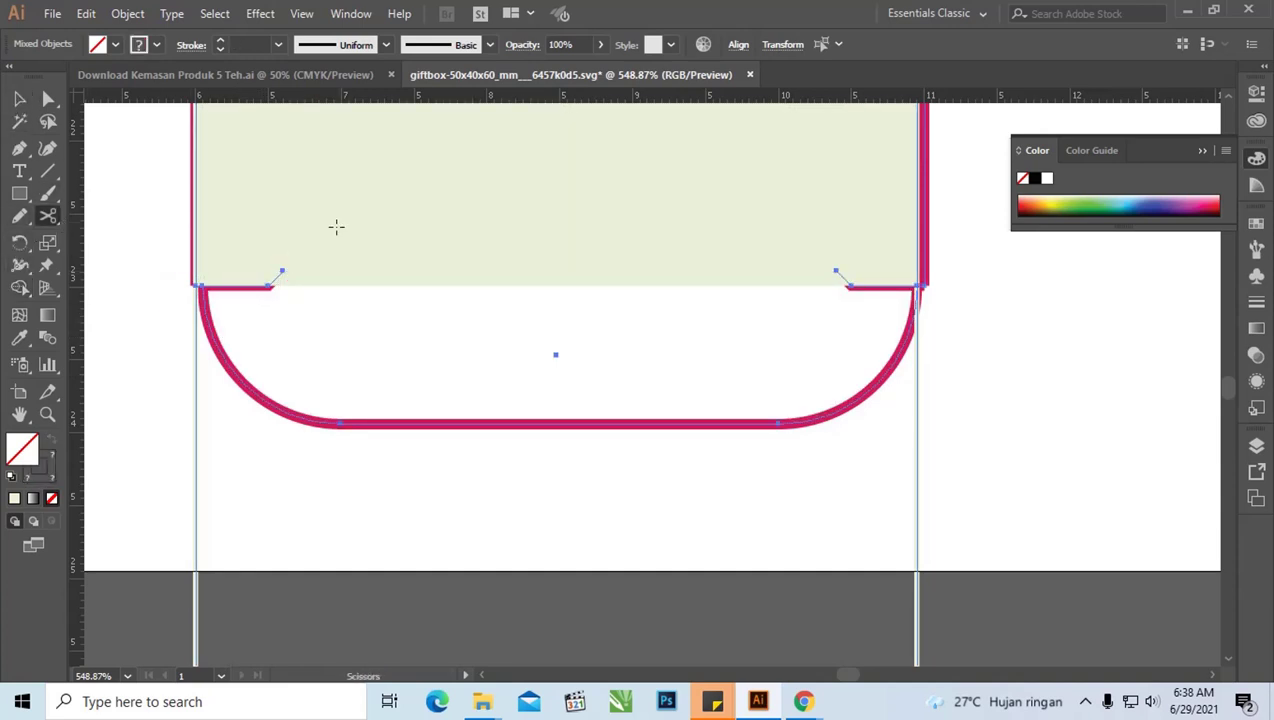
key("ctrl+shift+a")
left_click(19, 98)
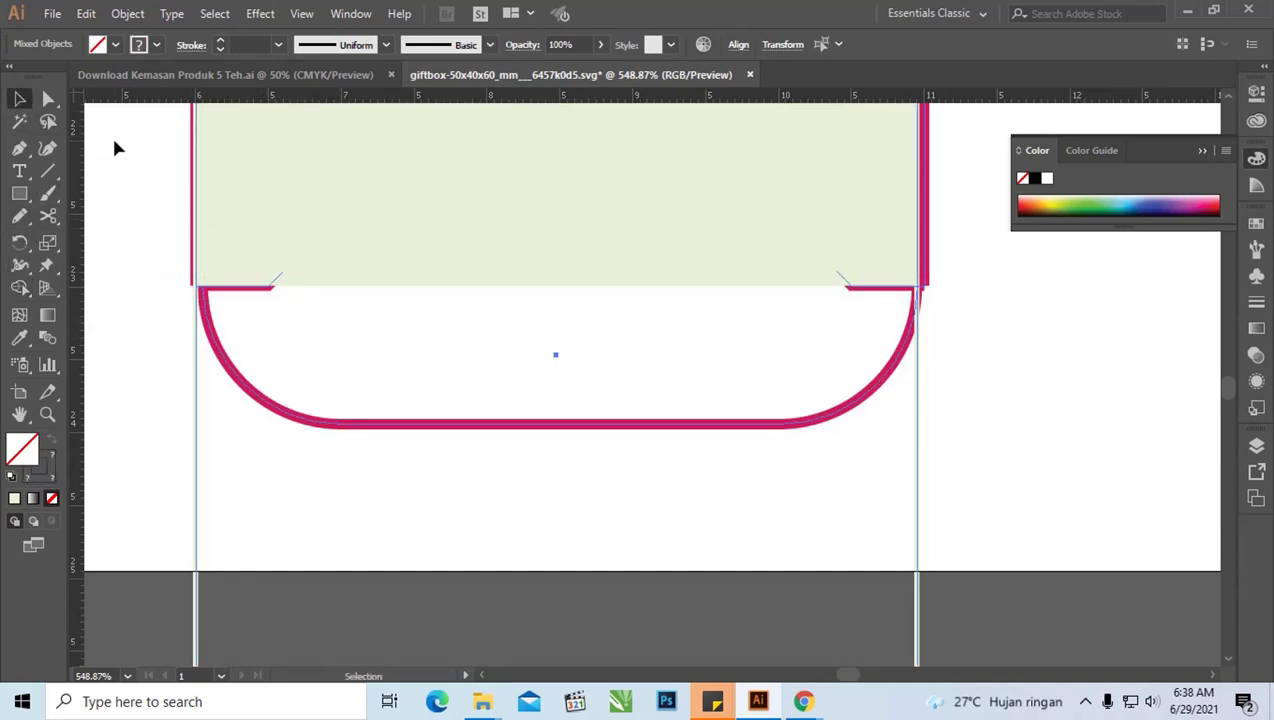
left_click(397, 226)
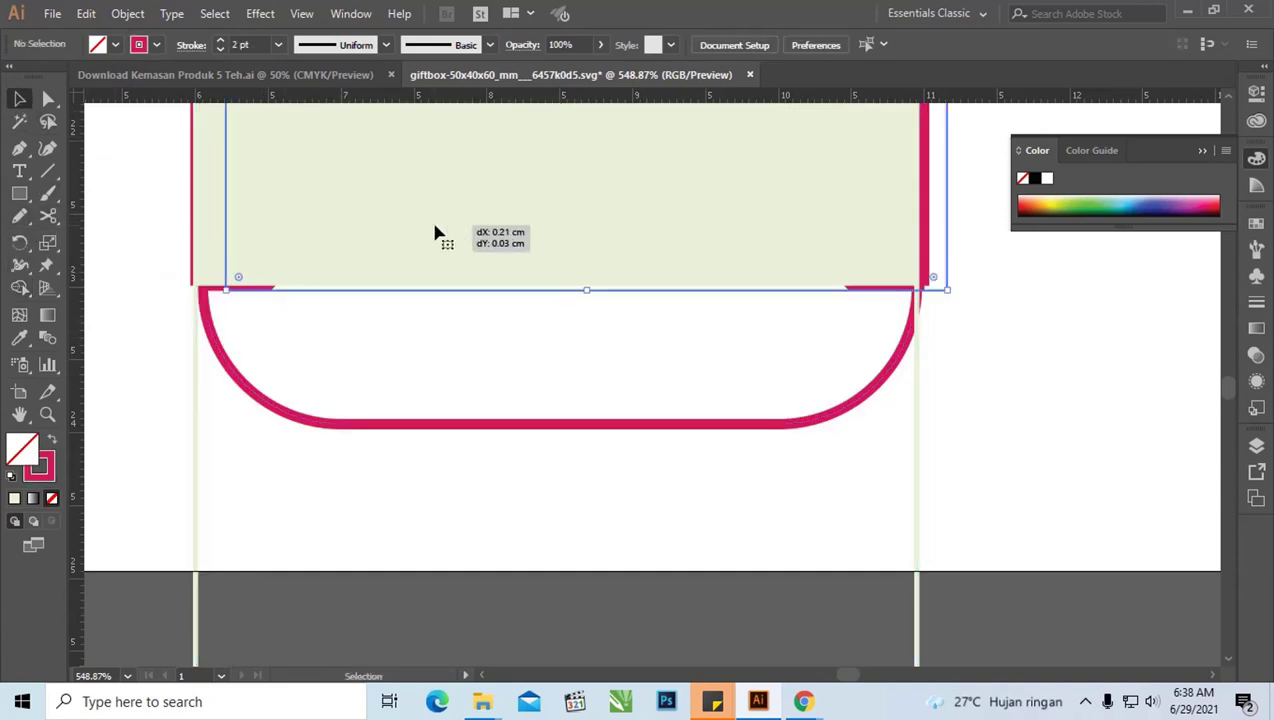
left_click(206, 362, "shift")
left_click_drag(236, 377, 225, 378)
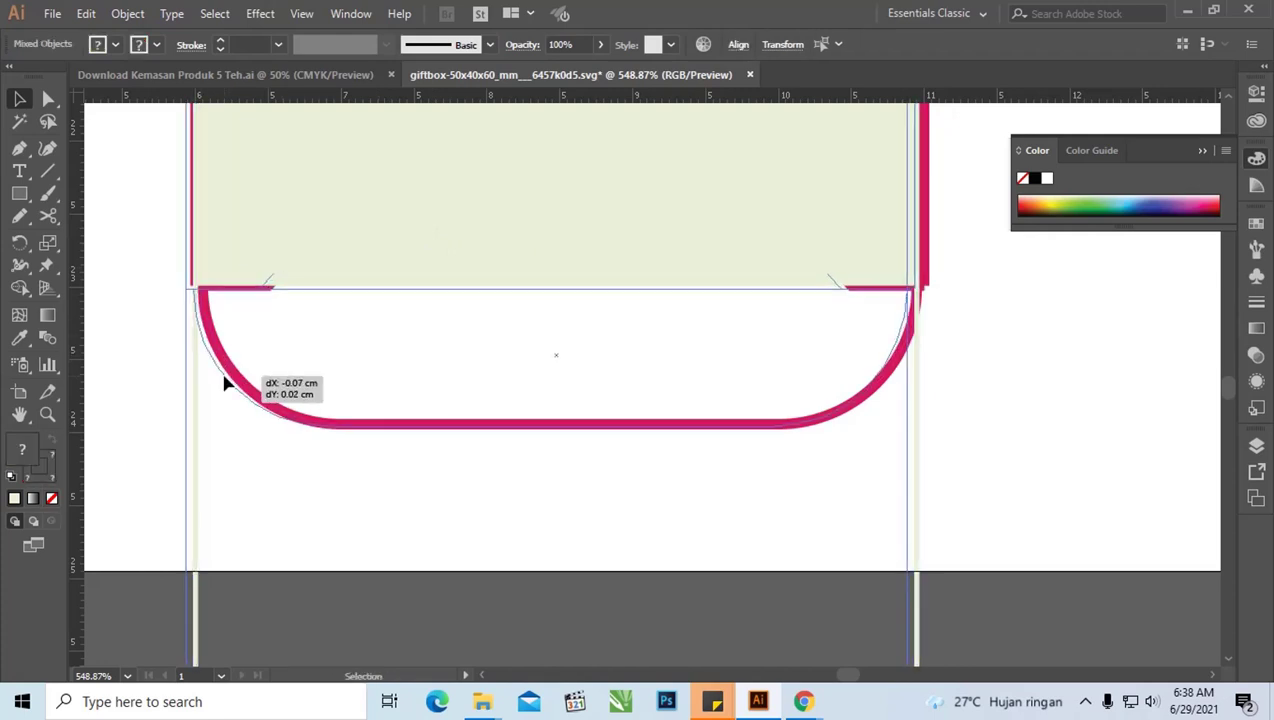
key("ctrl+z")
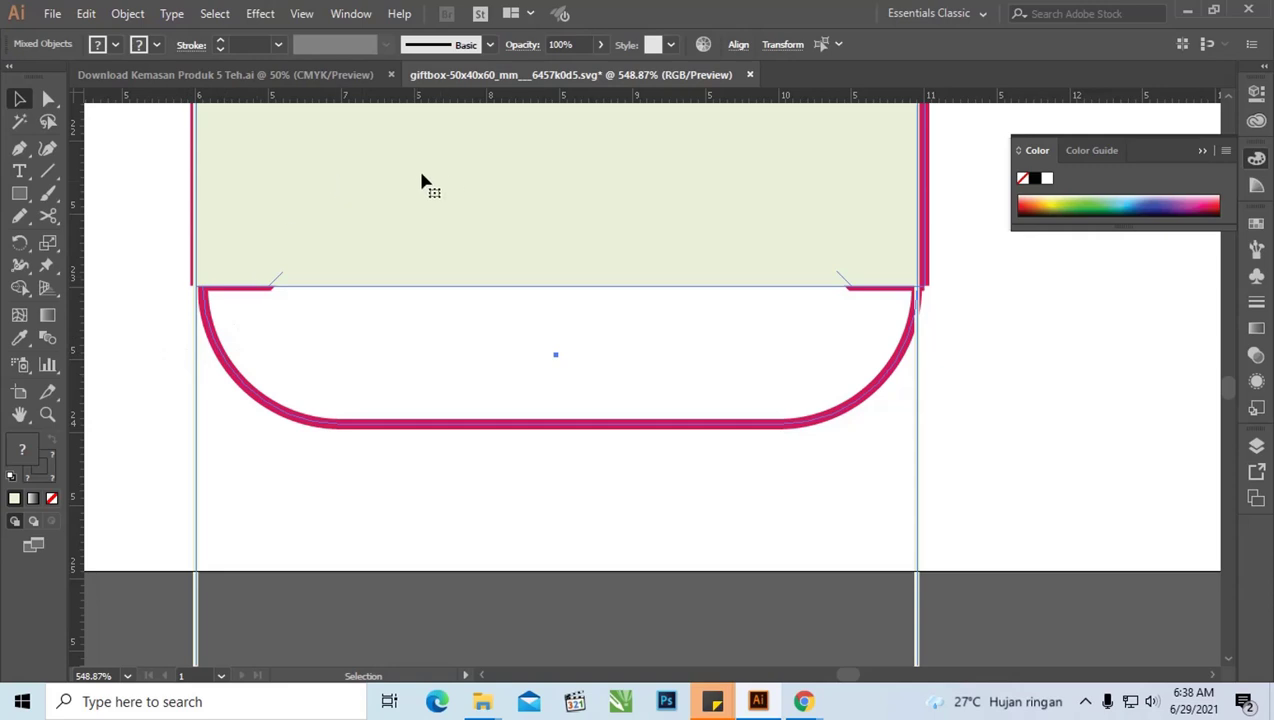
Merge the lower rounded flap region into the green shape with the Shape Builder
left_click(20, 287)
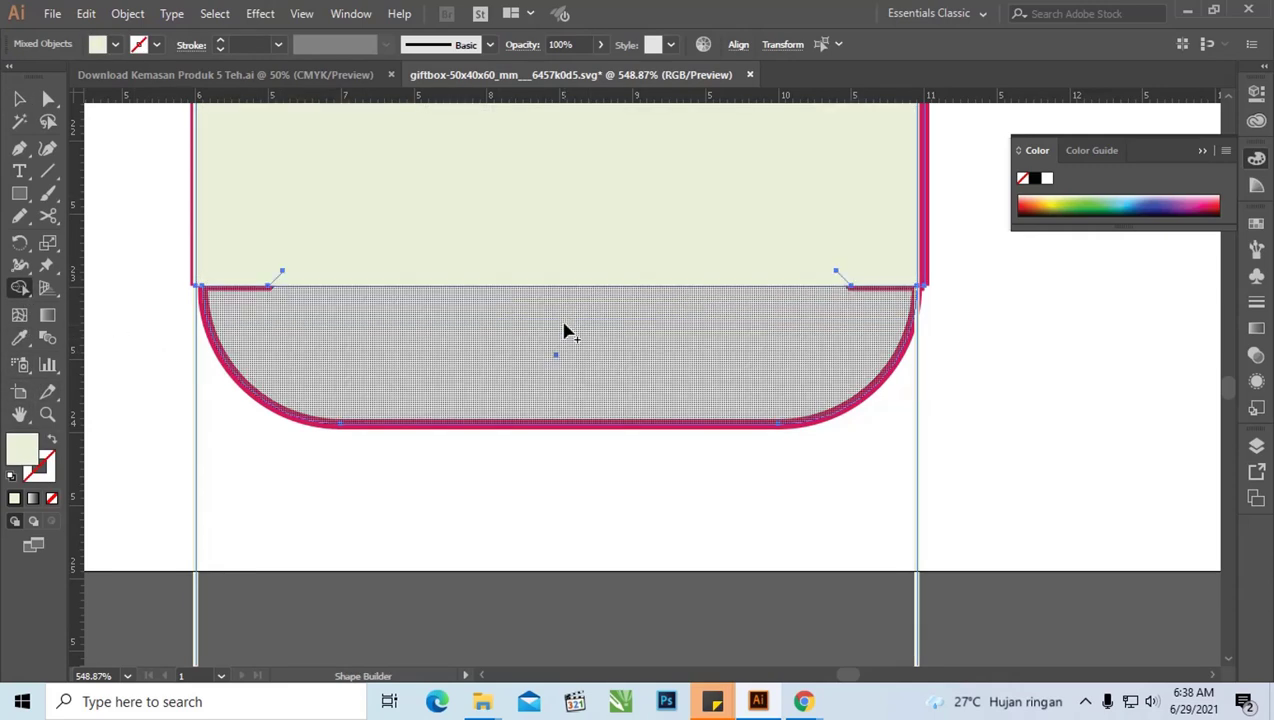
left_click(410, 345)
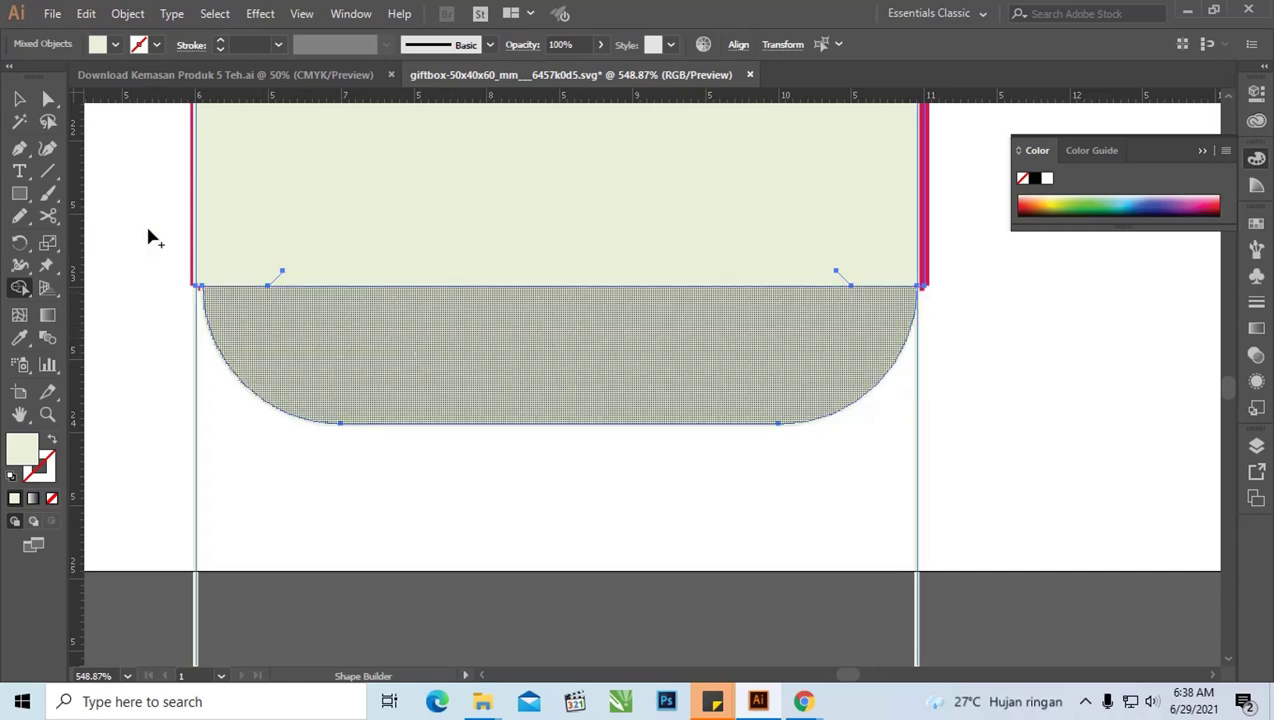
left_click(20, 99)
left_click(140, 200)
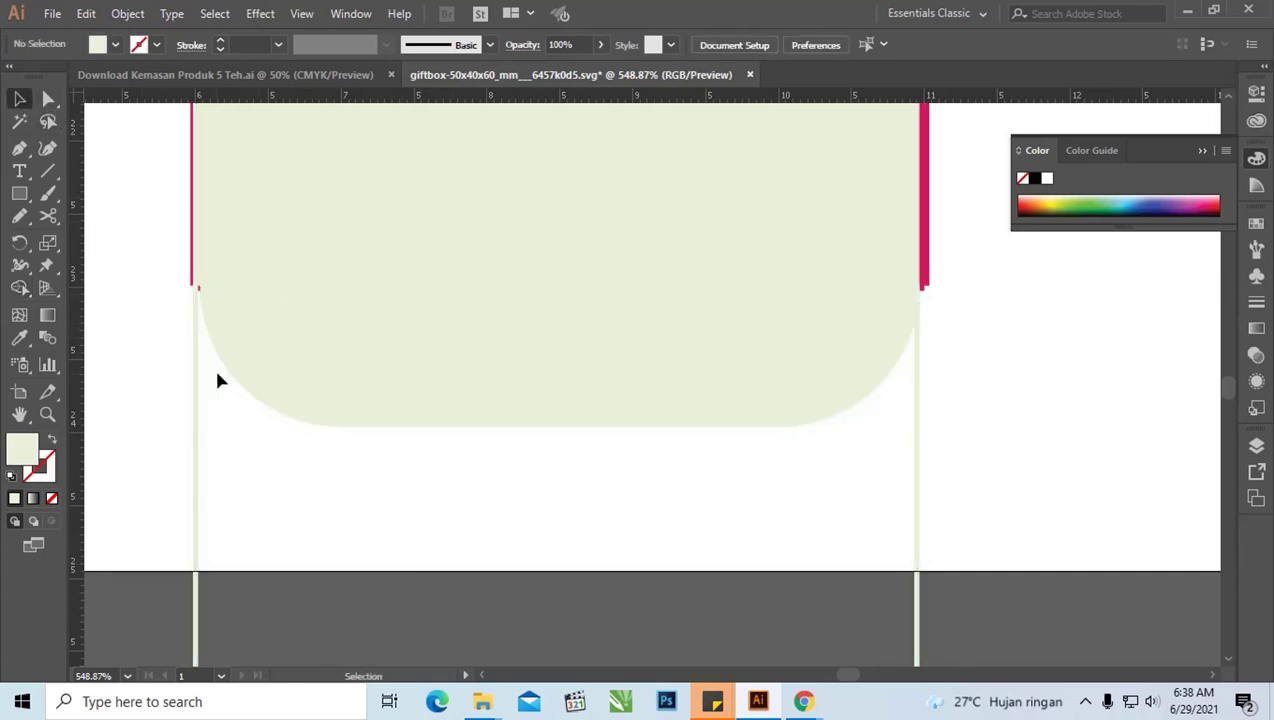
Select the leftover rounded outline path and move it off to the right
left_click(196, 380)
right_click(196, 381)
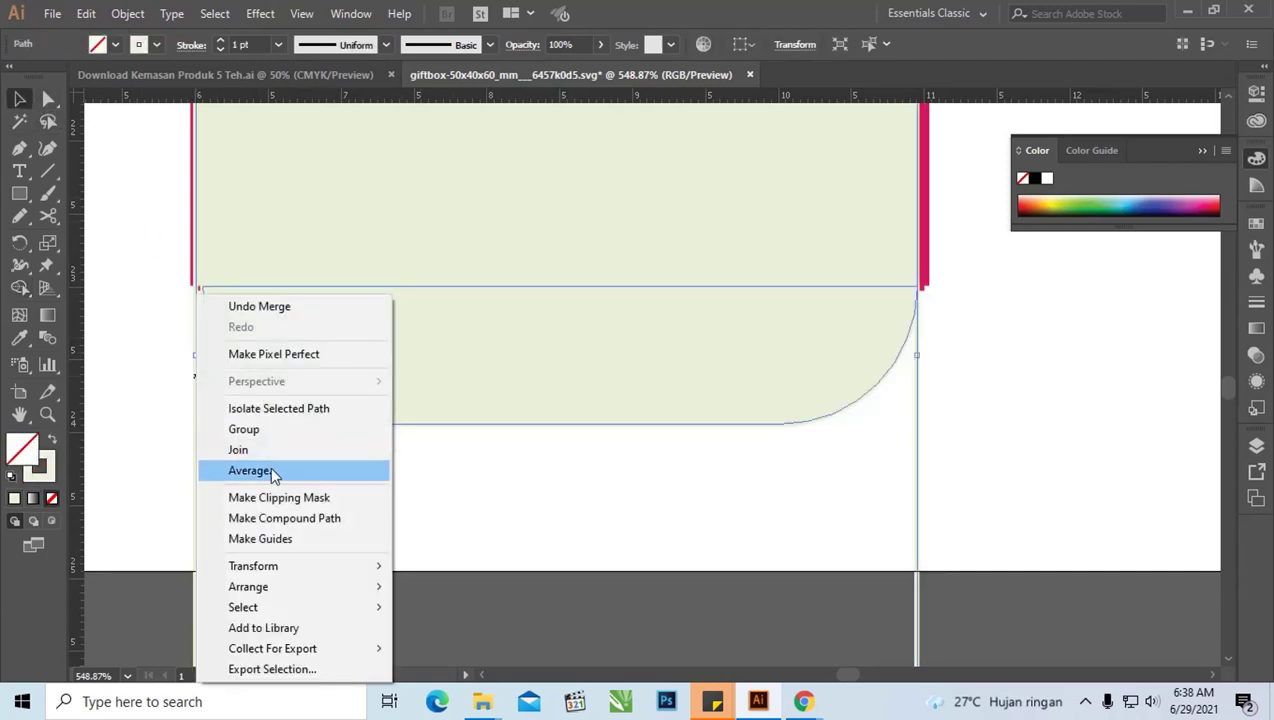
left_click(147, 416)
left_click_drag(193, 415, 162, 412)
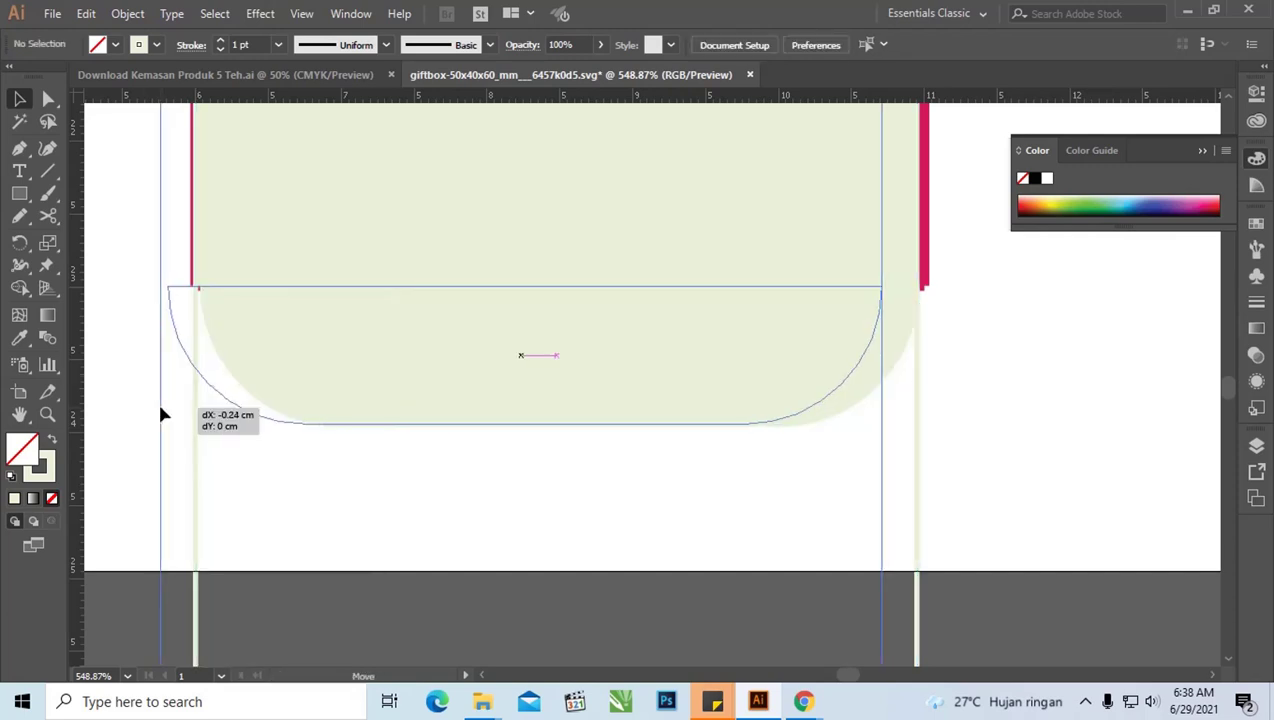
key("ctrl+minus")
key("ctrl+minus")
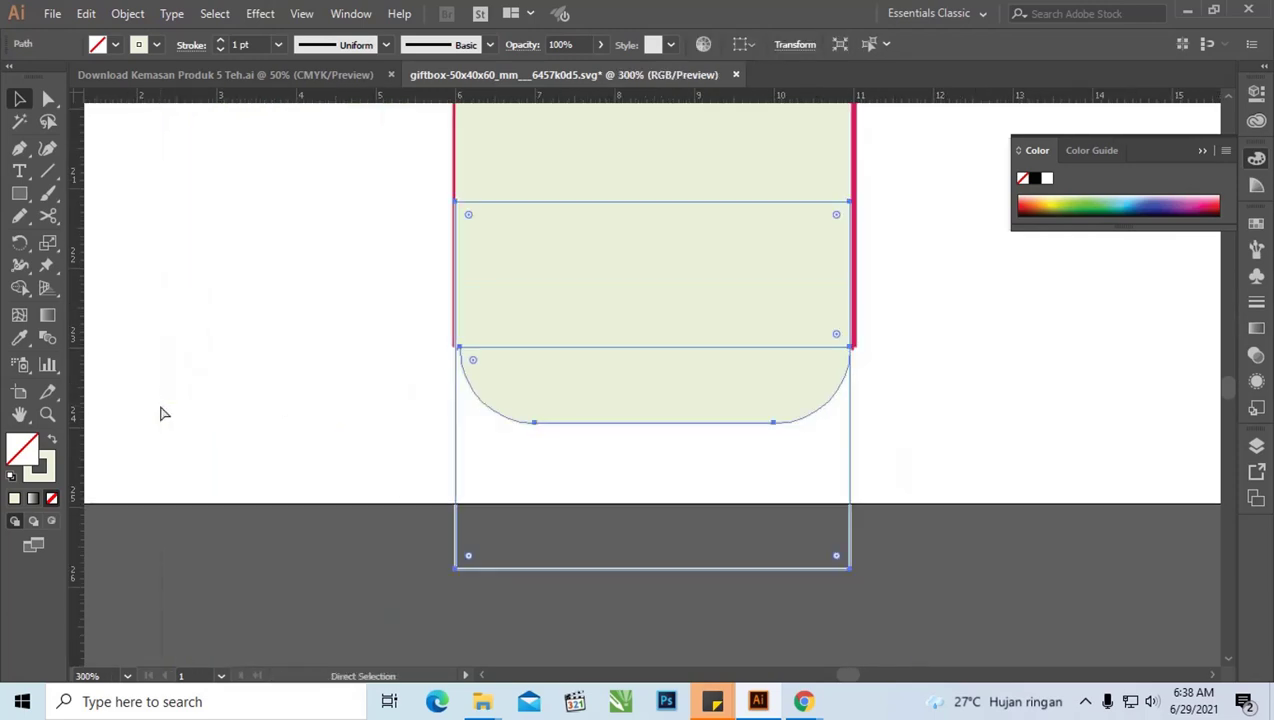
key("ctrl+minus")
key("ctrl+minus")
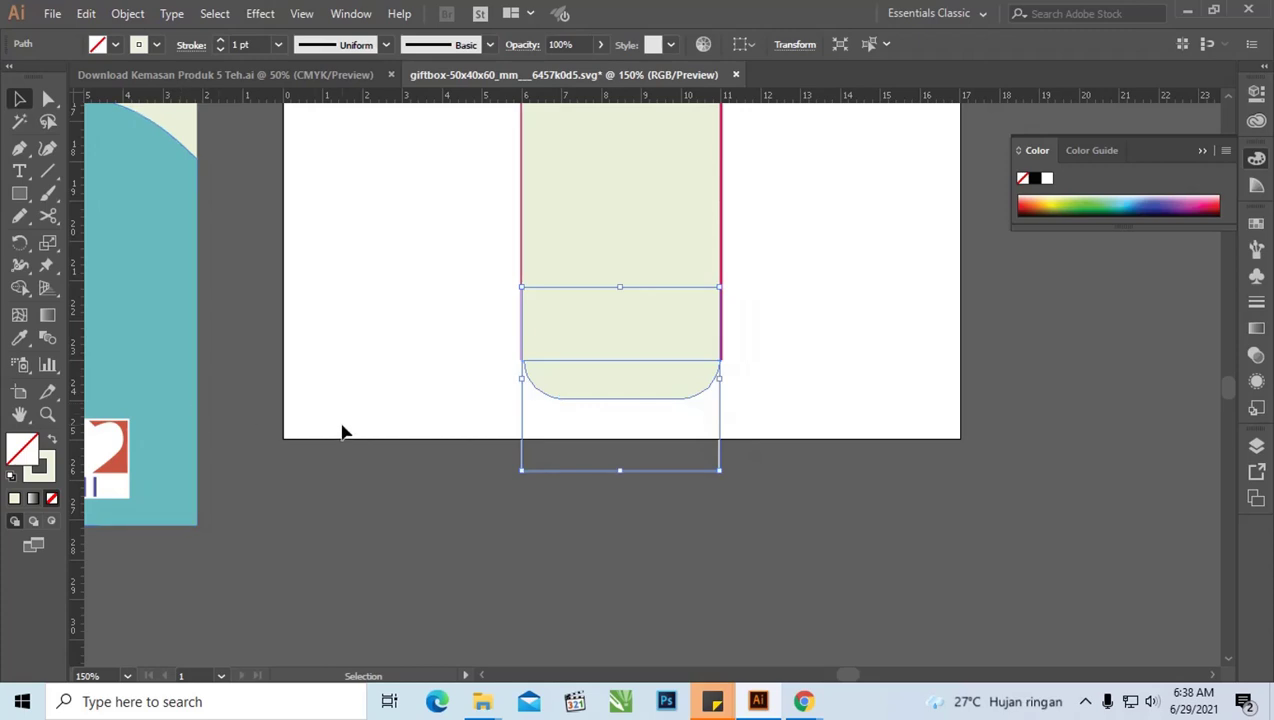
left_click_drag(719, 415, 849, 418)
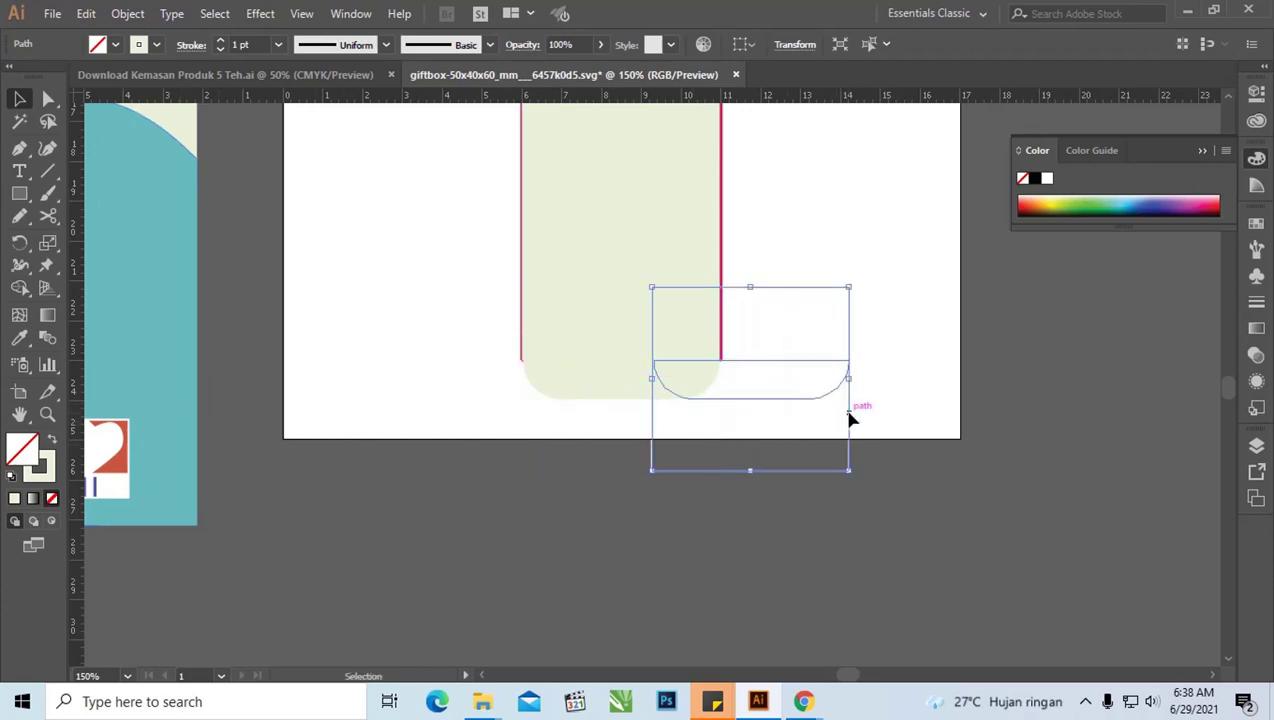
left_click(849, 418)
Marquee-select all the box dieline shapes
scroll(717, 427, "up", 2)
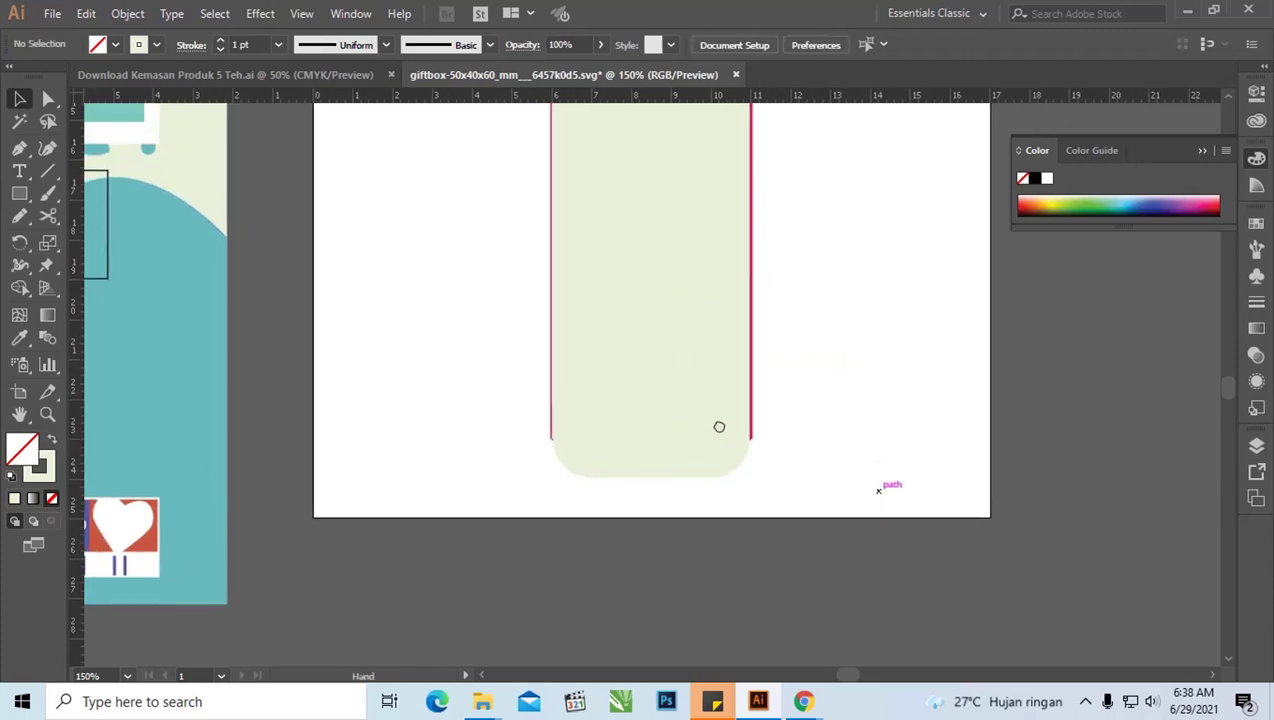
scroll(634, 219, "up", 3)
scroll(594, 236, "up", 5)
scroll(648, 378, "up", 3)
scroll(648, 378, "up", 2)
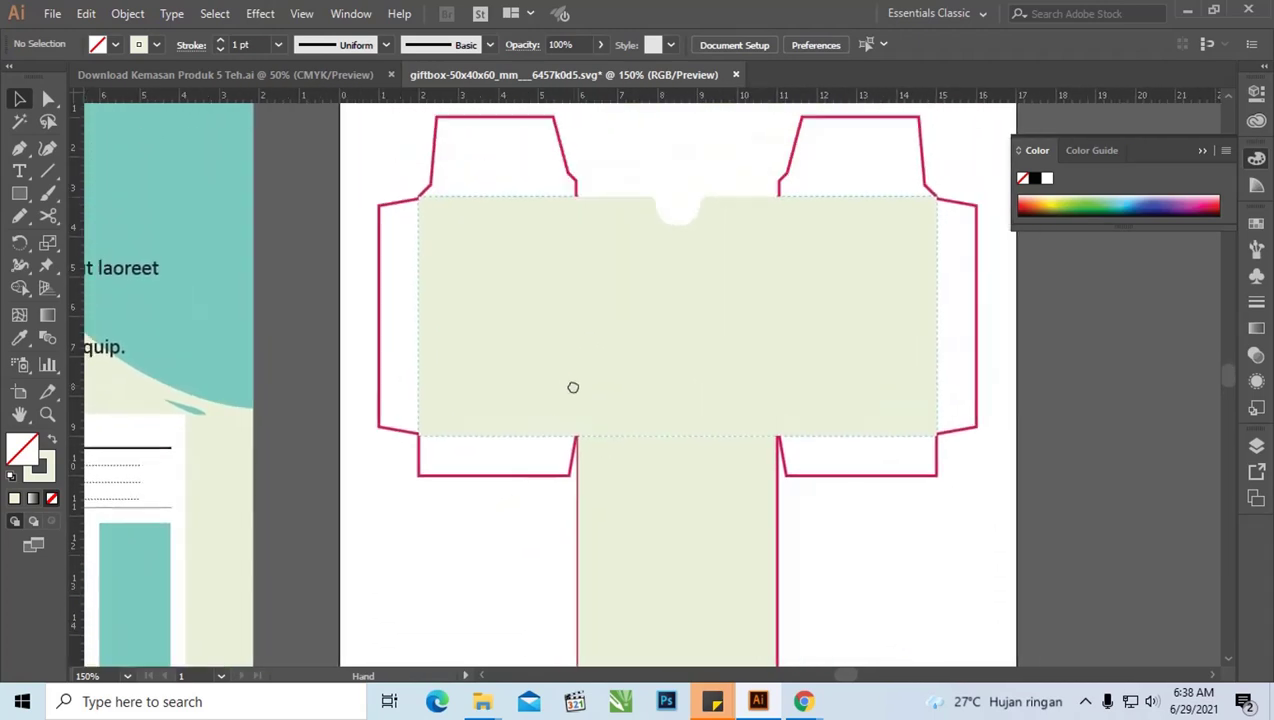
scroll(572, 384, "right", 1)
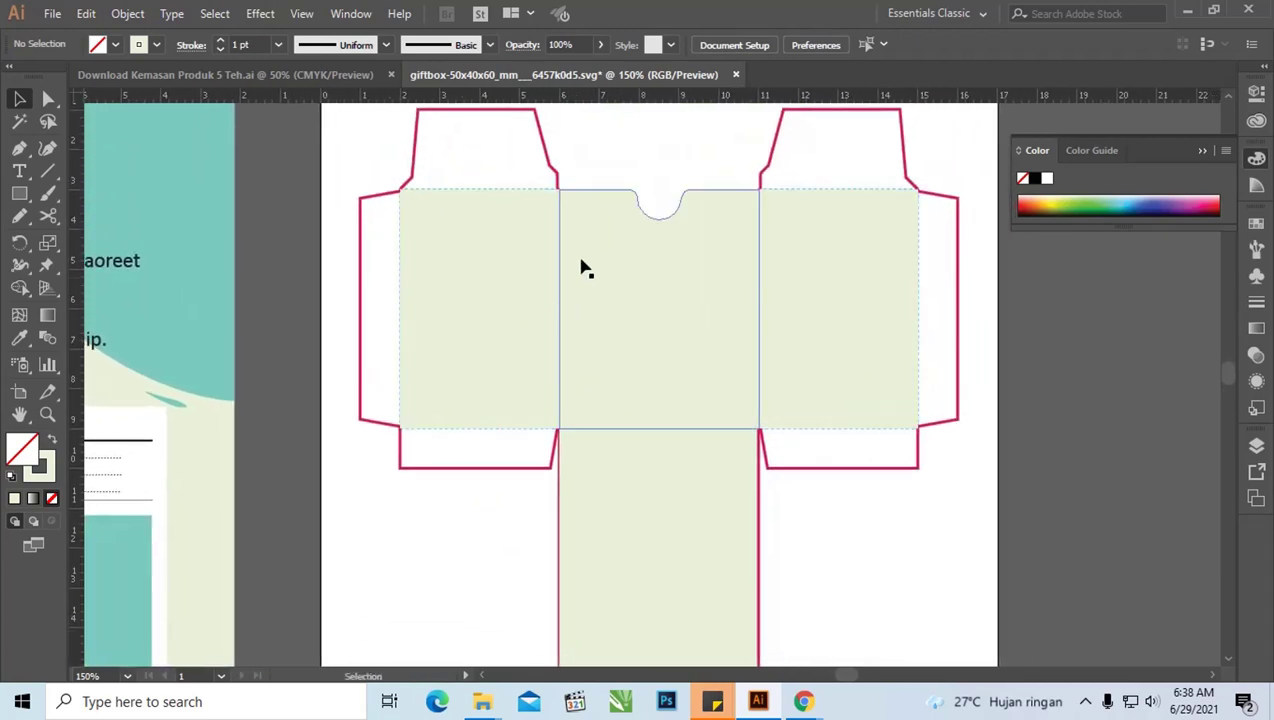
left_click_drag(350, 153, 965, 439)
scroll(843, 357, "up", 1)
scroll(843, 357, "right", 1)
scroll(843, 357, "right", 1)
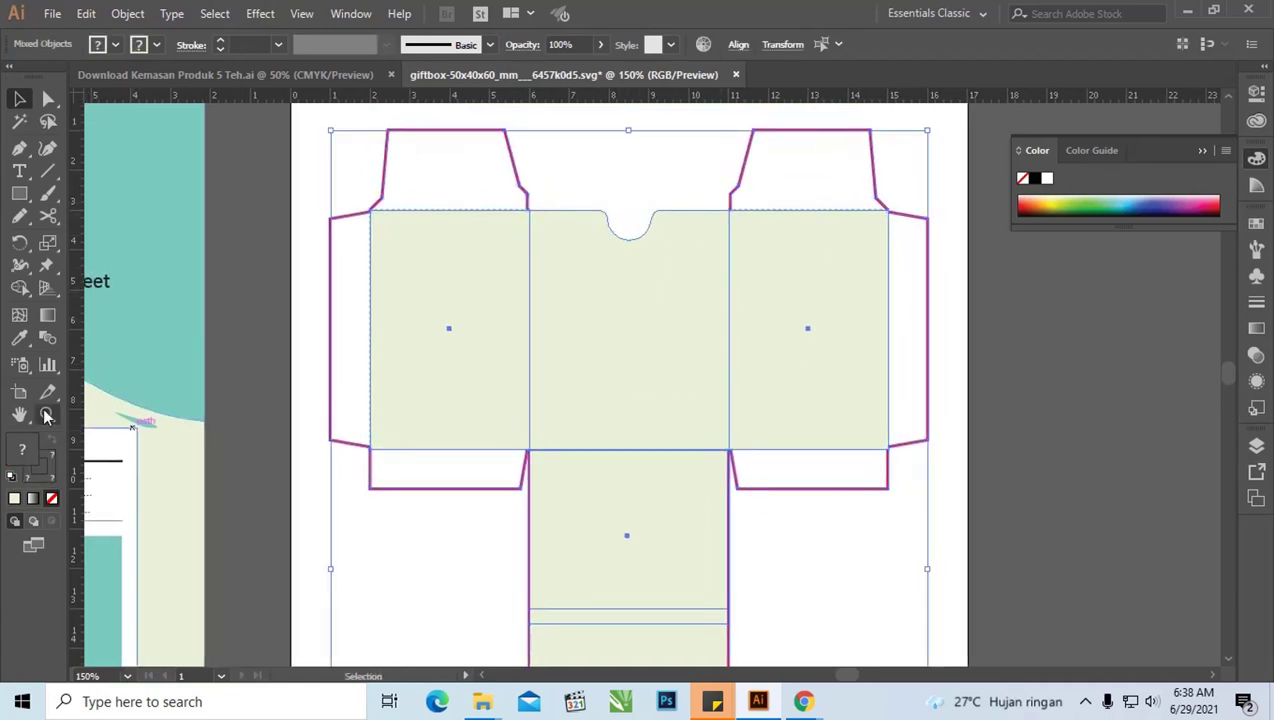
Use Shape Builder to fill the side, top and bottom flaps light green, then reselect all artwork
left_click(14, 289)
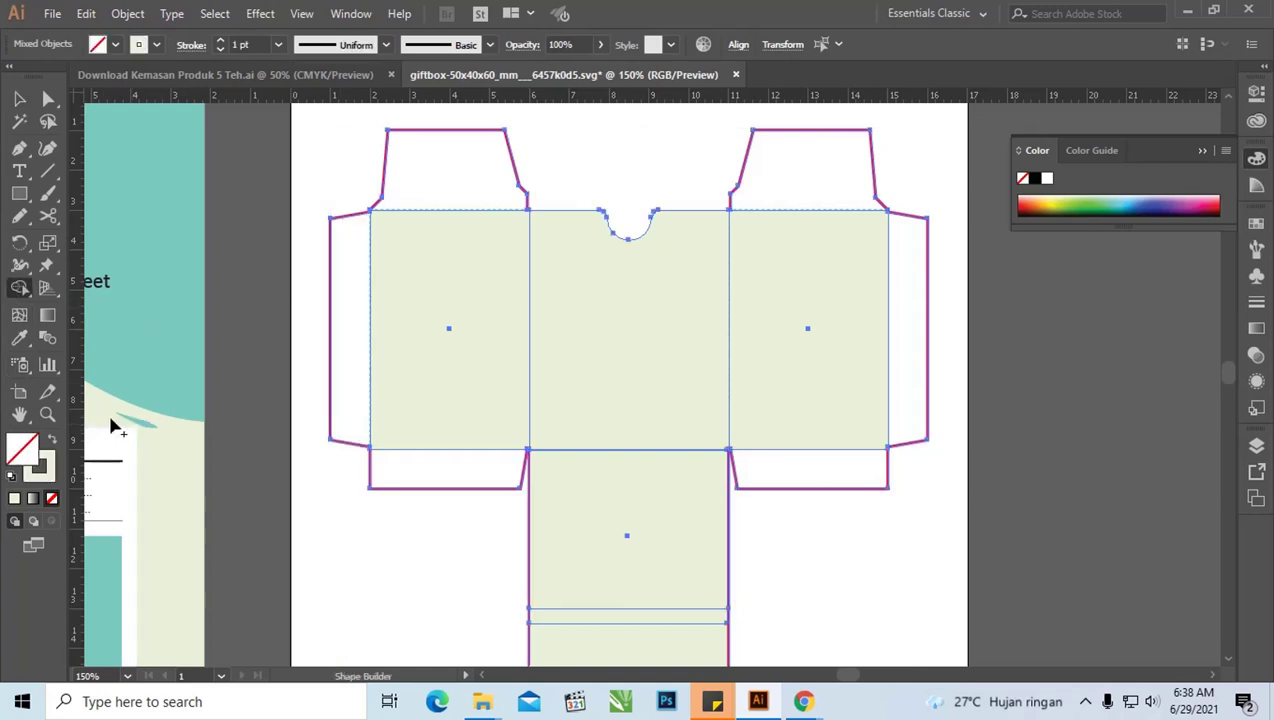
left_click(53, 441)
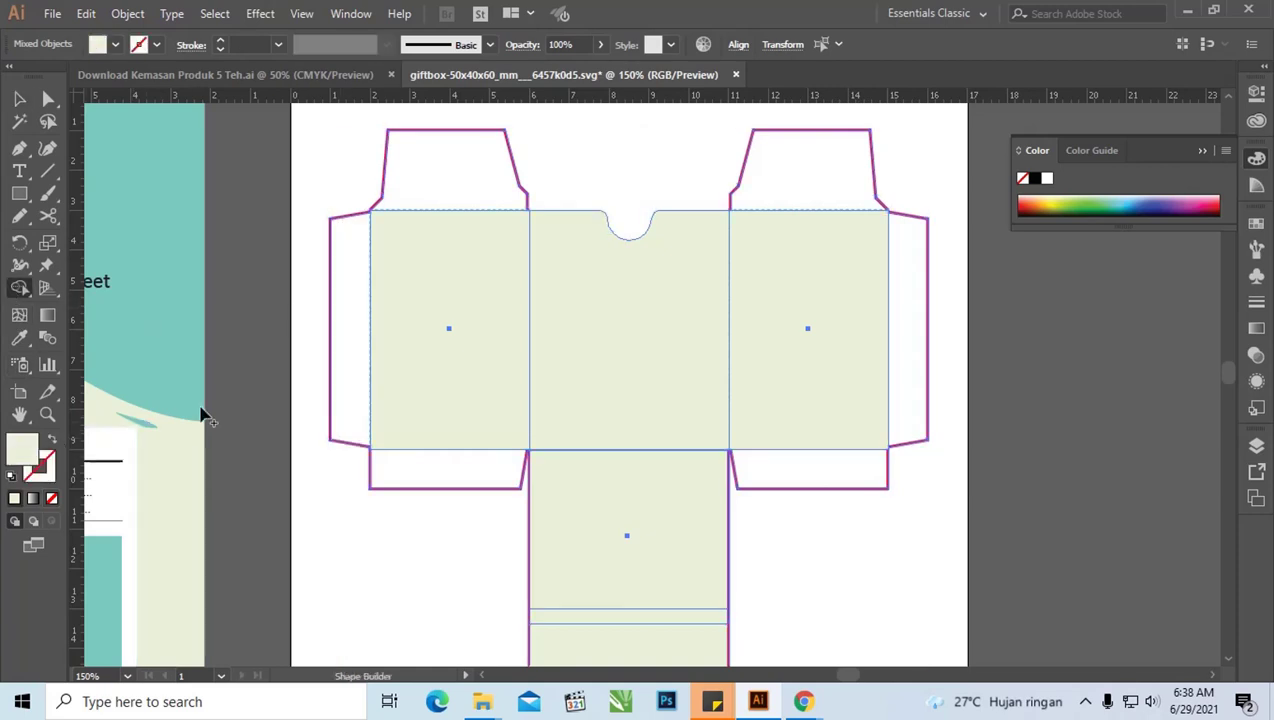
left_click(355, 315)
left_click(439, 166)
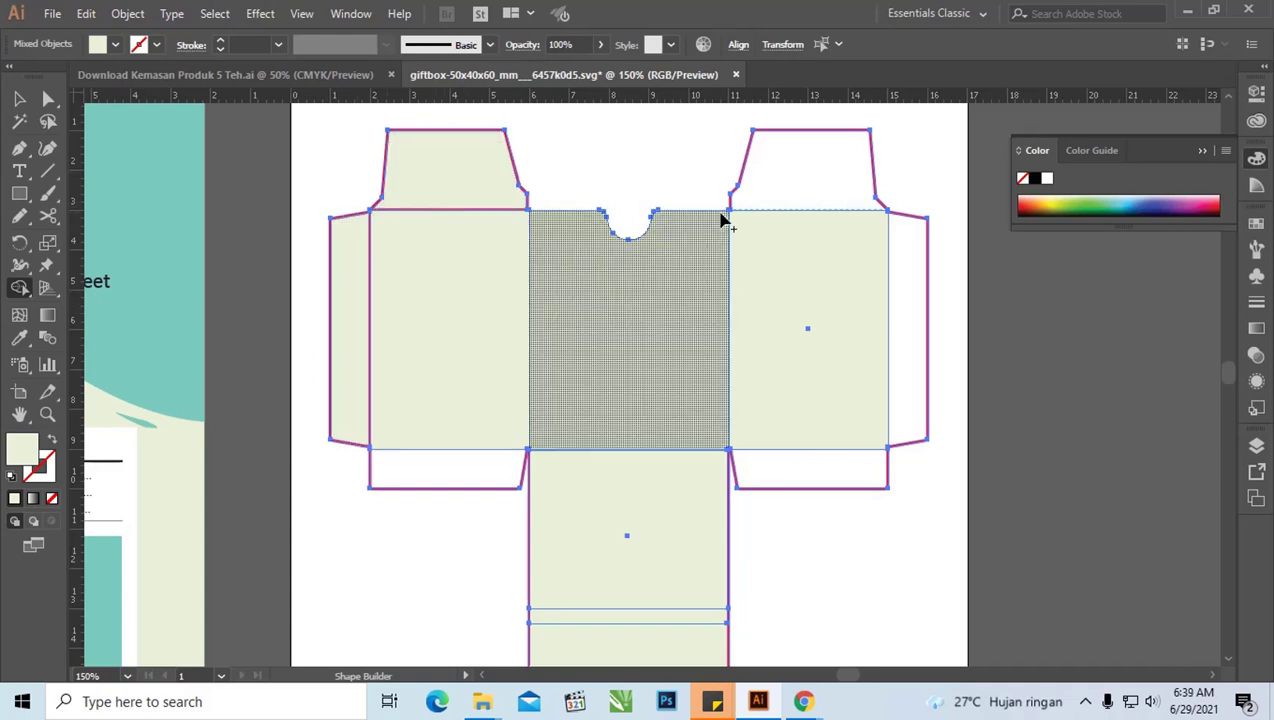
left_click(815, 168)
left_click(914, 280)
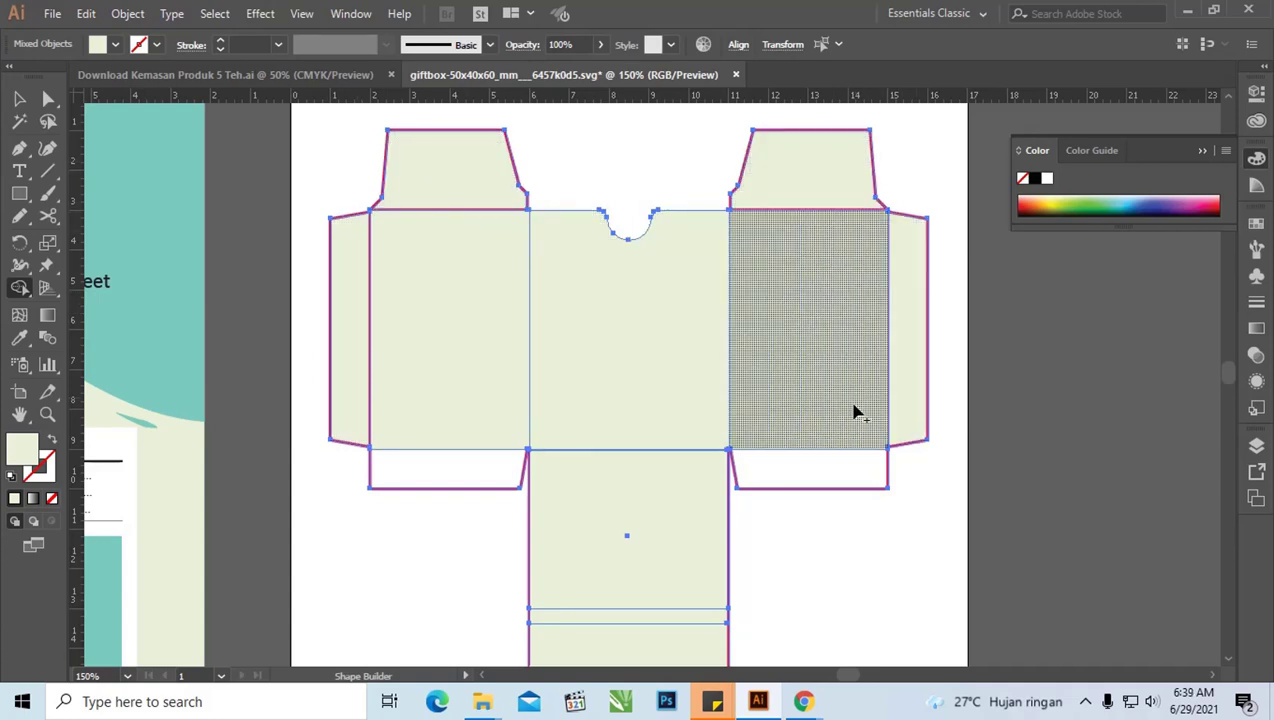
left_click(834, 465)
left_click(489, 474)
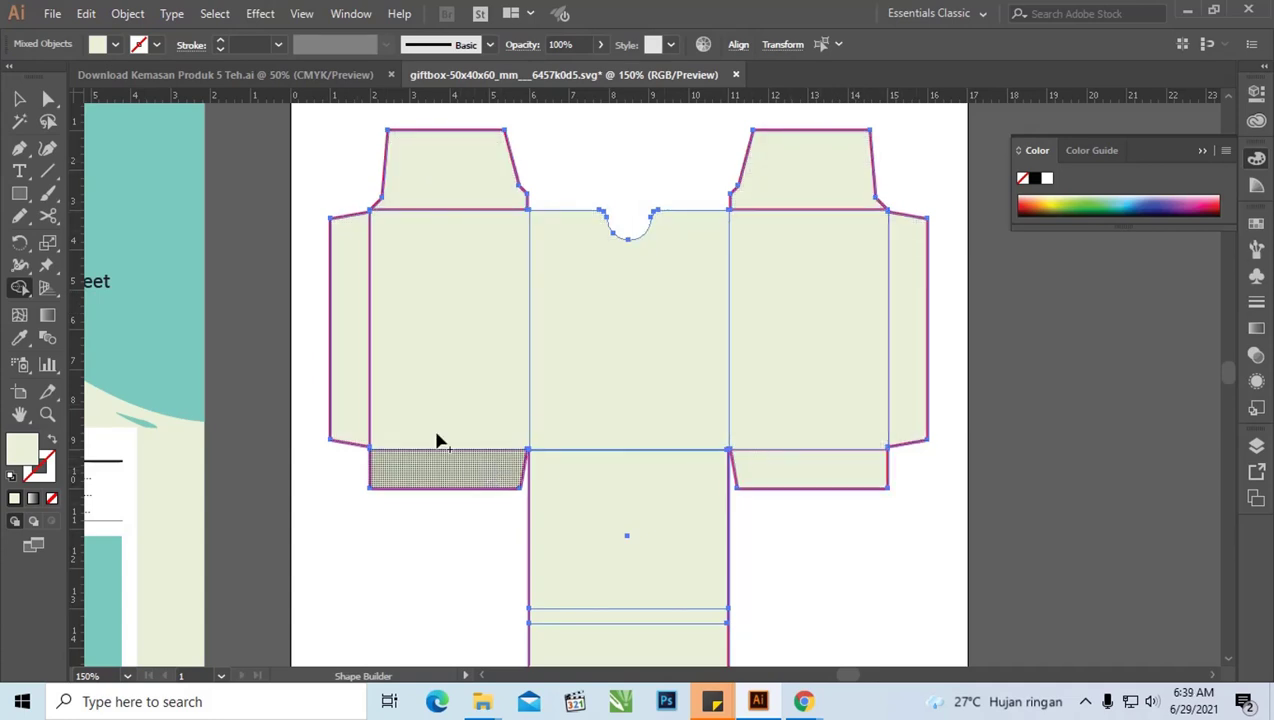
left_click(253, 335, "ctrl")
key("v")
key("ctrl+a")
Remove the magenta outline from the whole box dieline group
right_click(432, 199)
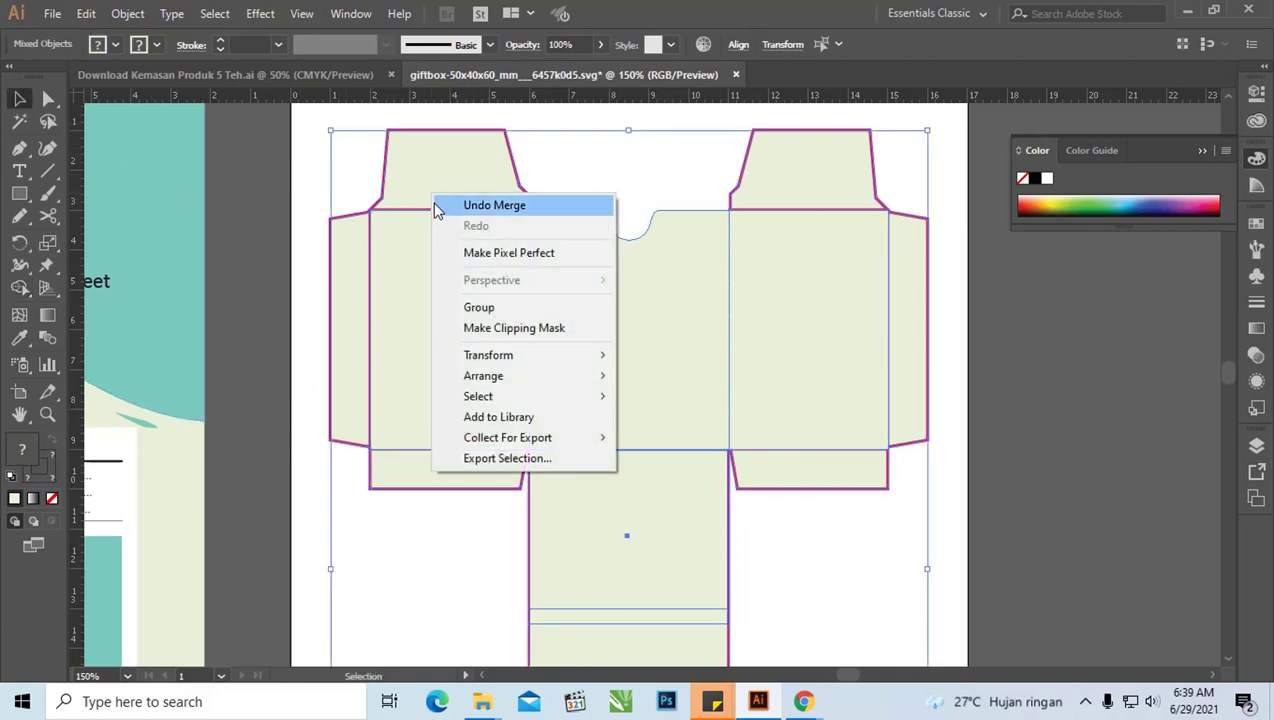
left_click(335, 155)
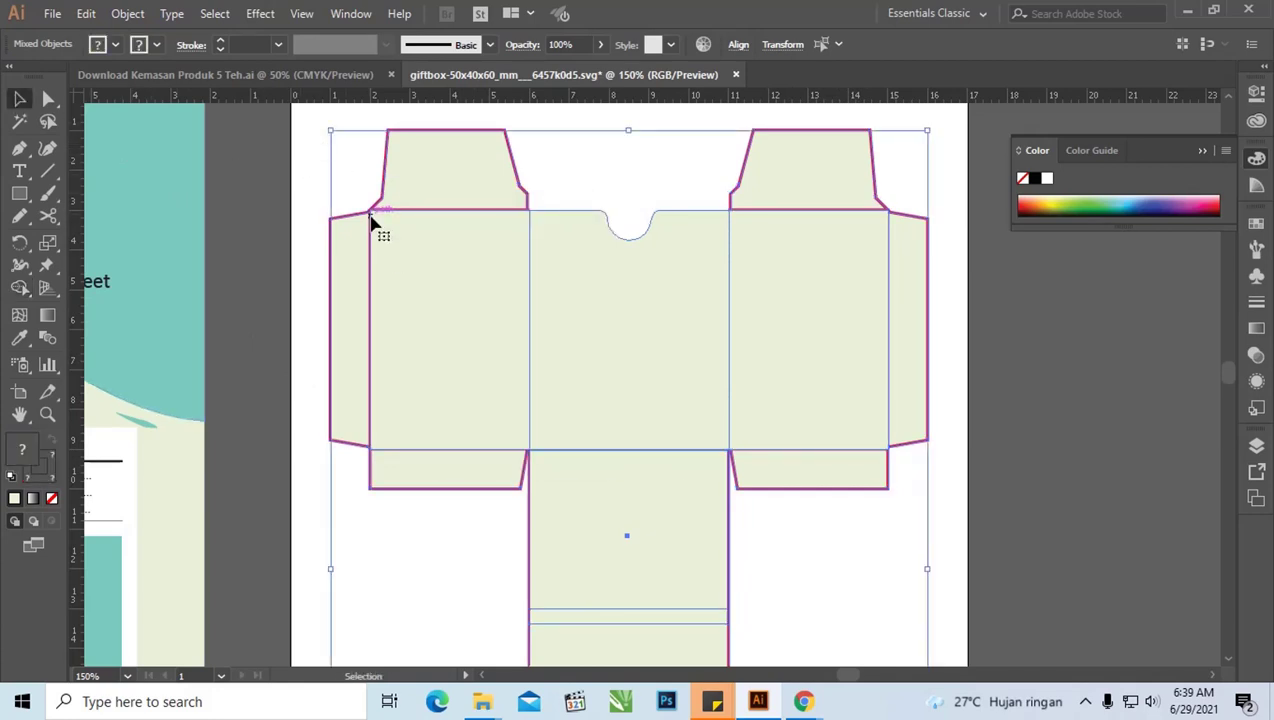
left_click(299, 141)
left_click(332, 206)
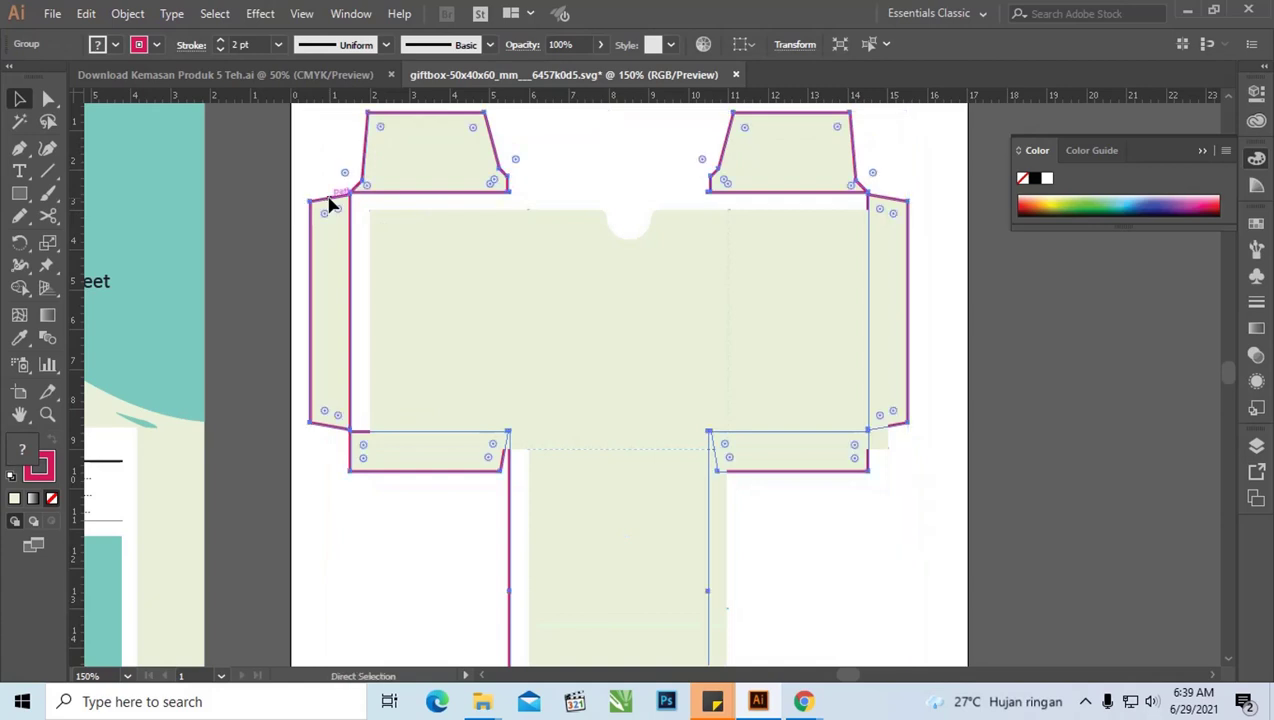
left_click(53, 498)
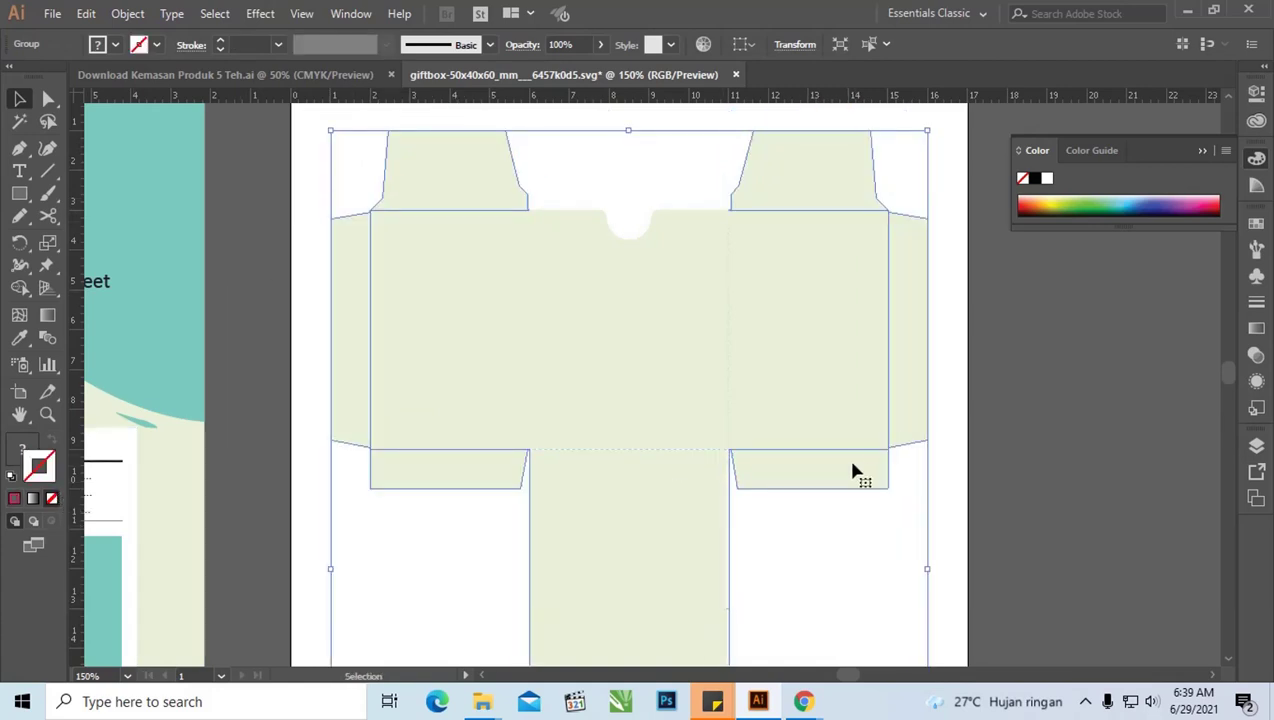
left_click(846, 513)
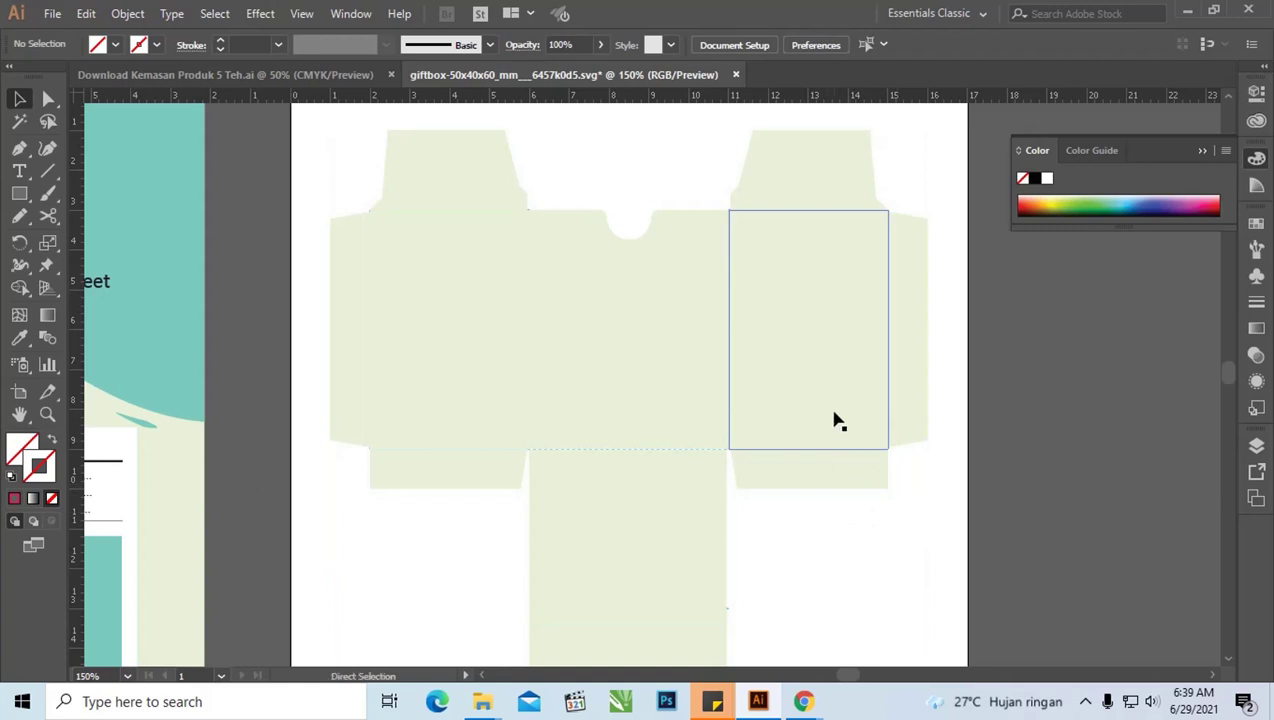
Zoom out to 50% so the front, back and dieline artboards sit side by side
key("ctrl+minus")
key("ctrl+minus")
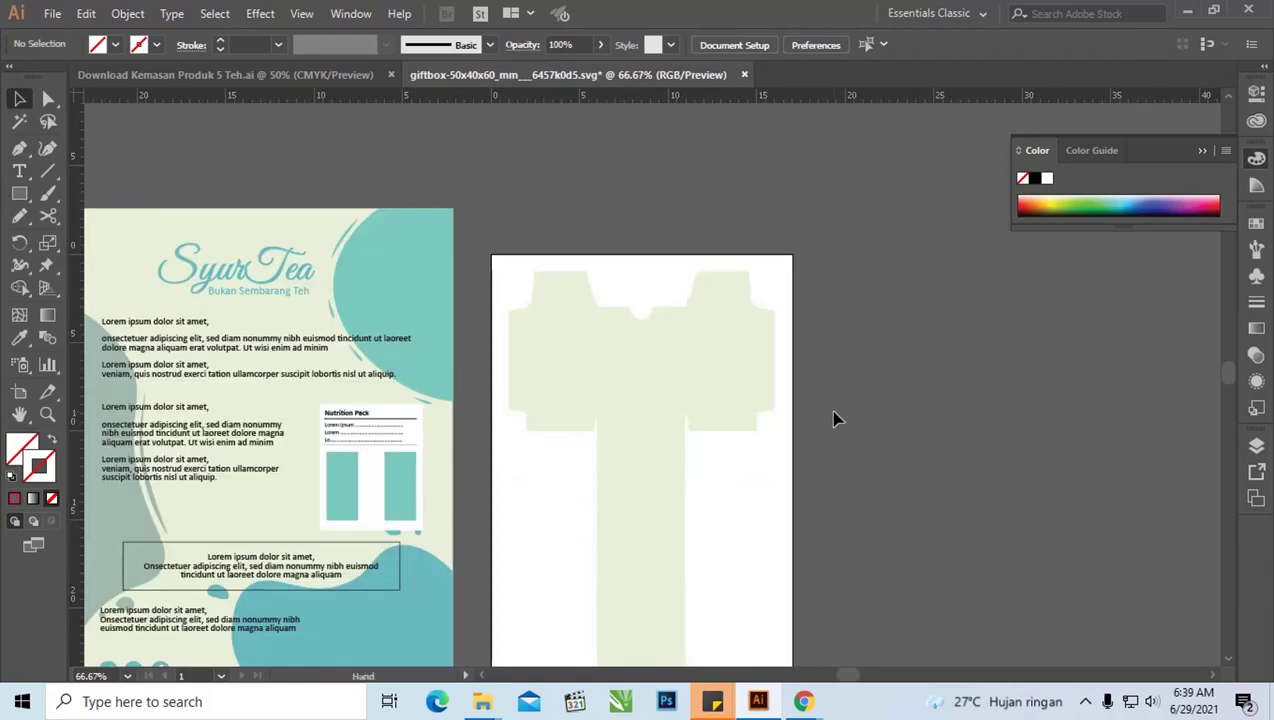
left_click_drag(829, 409, 694, 361)
mouse_move(685, 418)
left_mouse_down()
mouse_move(742, 433)
mouse_move(703, 404)
mouse_move(705, 415)
left_mouse_up()
left_click(677, 336)
left_click(623, 322)
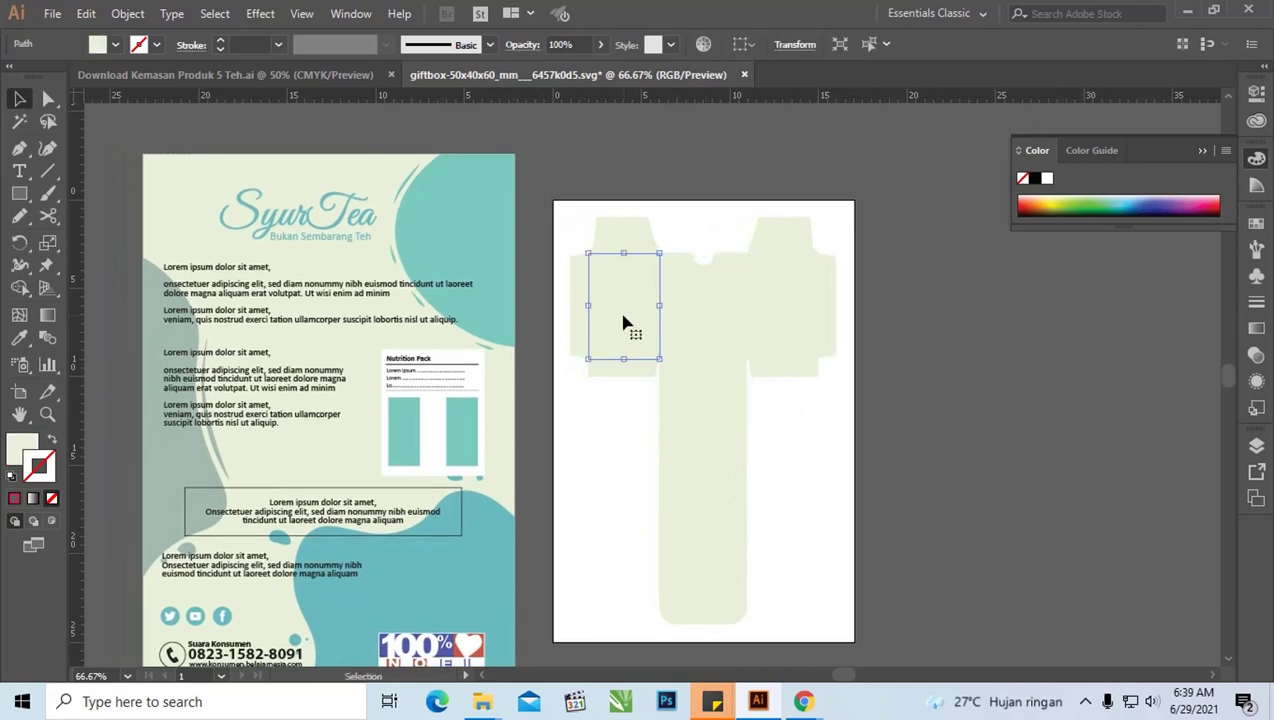
left_click(623, 244)
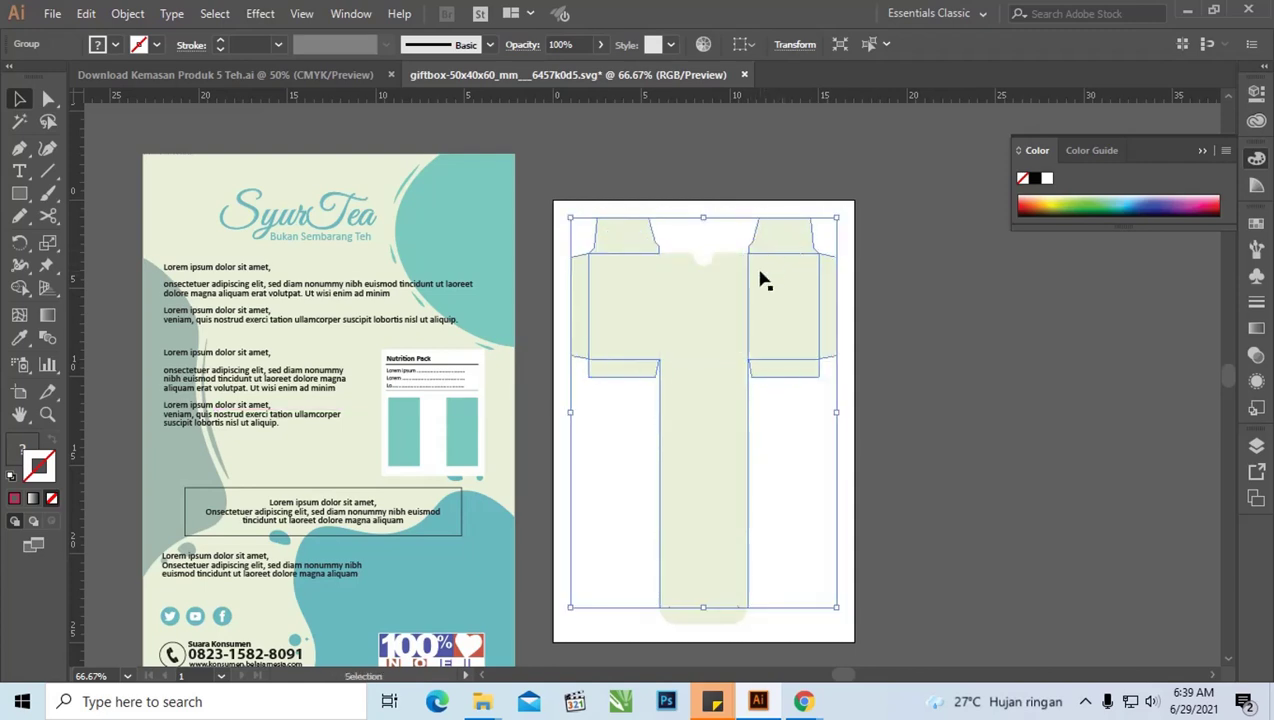
key("ctrl+shift+a")
left_click(638, 292)
left_click(779, 402)
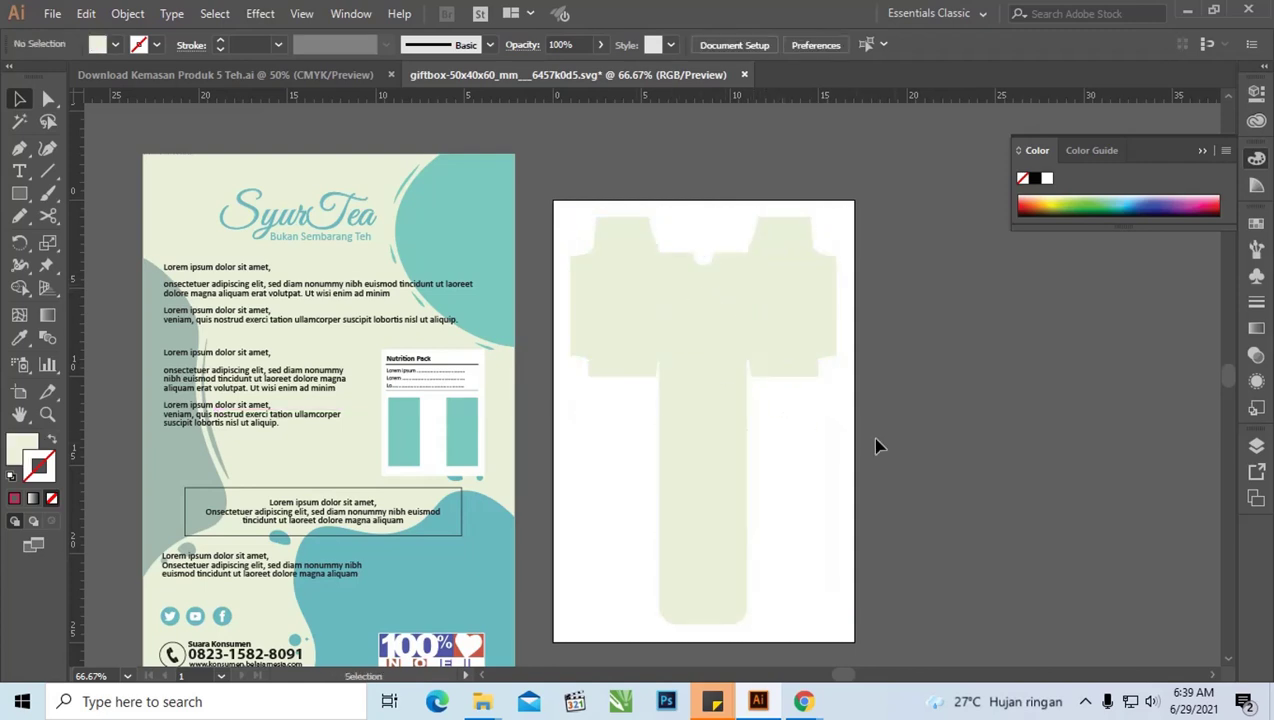
left_click_drag(876, 440, 967, 400)
key("ctrl+minus")
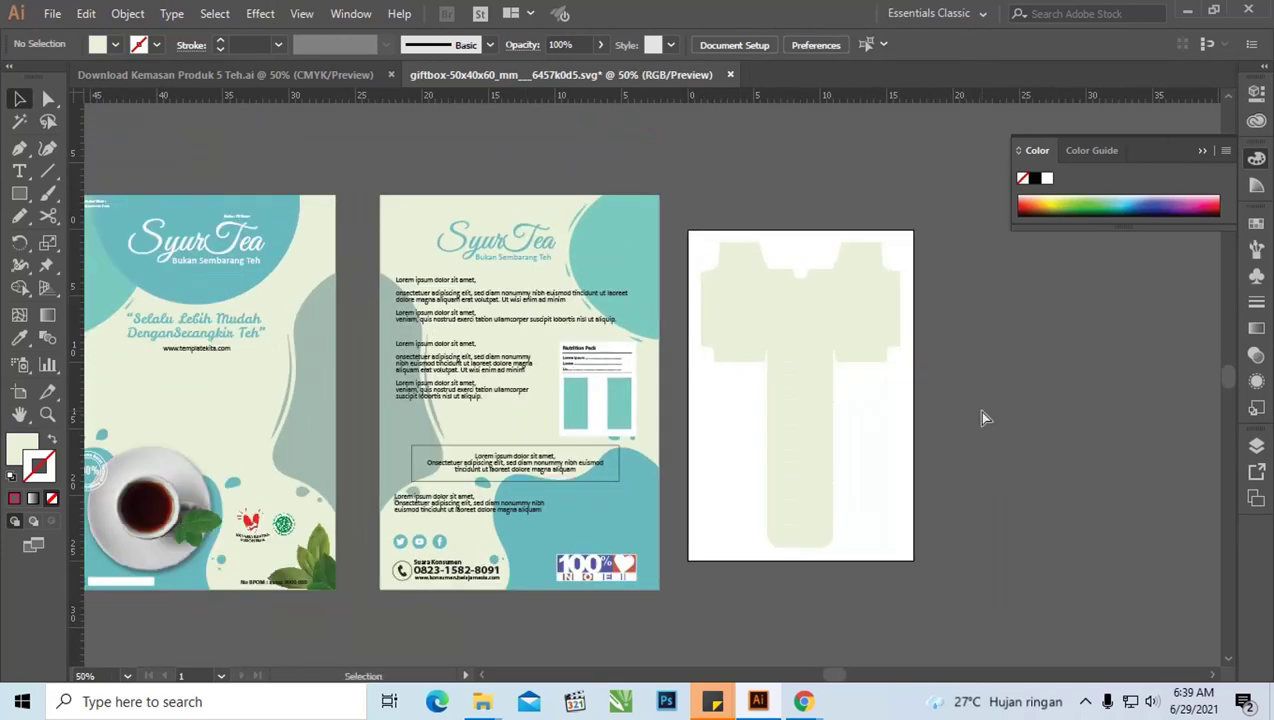
left_click_drag(786, 372, 801, 374)
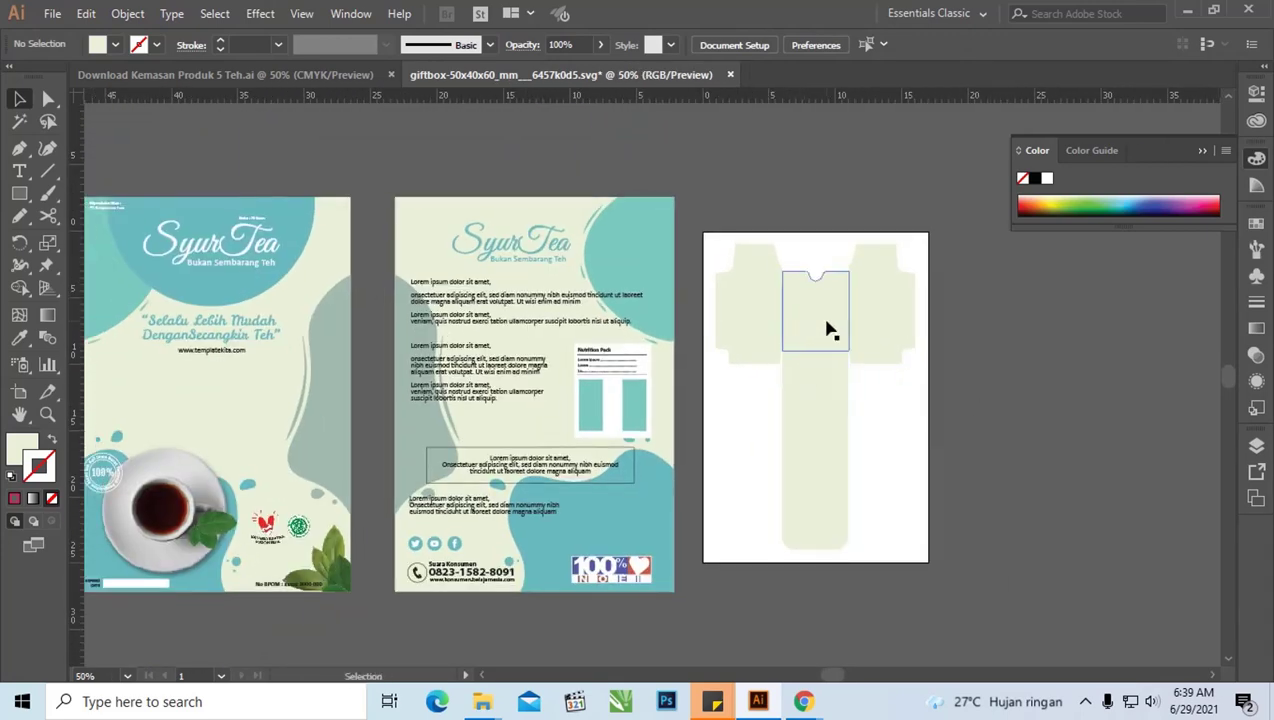
Ungroup the front design artwork
left_click(818, 387)
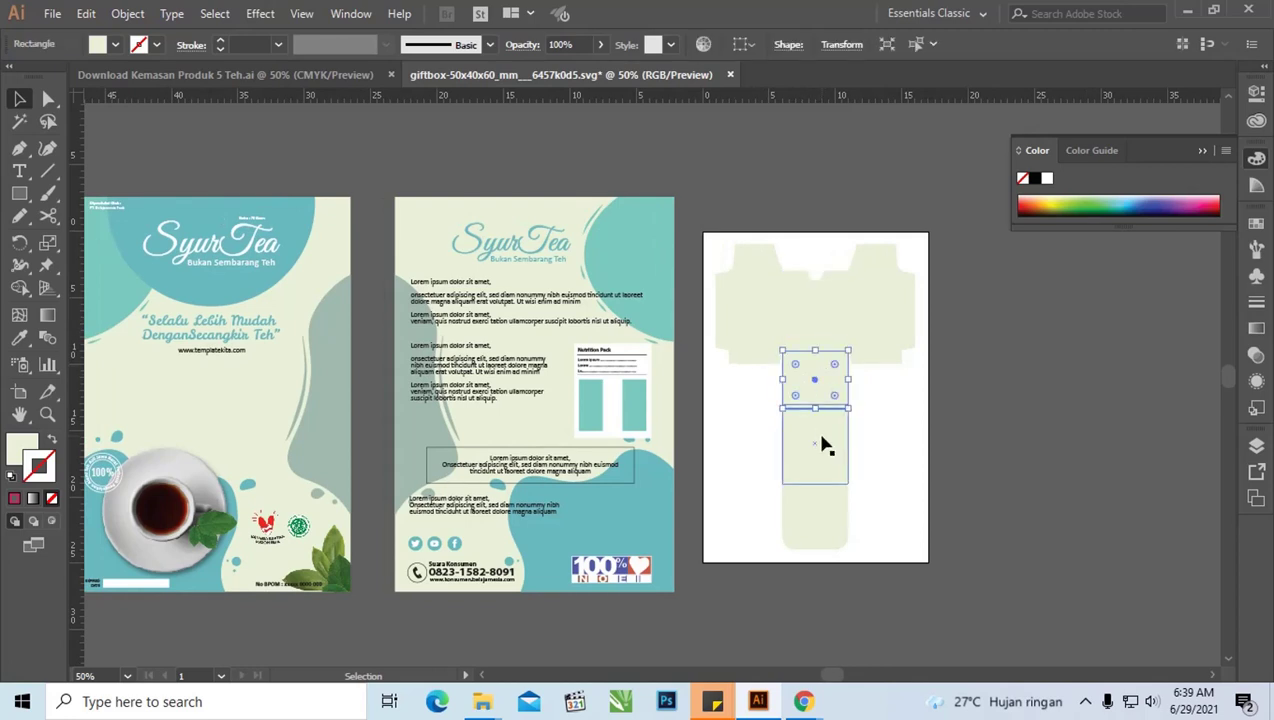
left_click(822, 445)
left_click(833, 313)
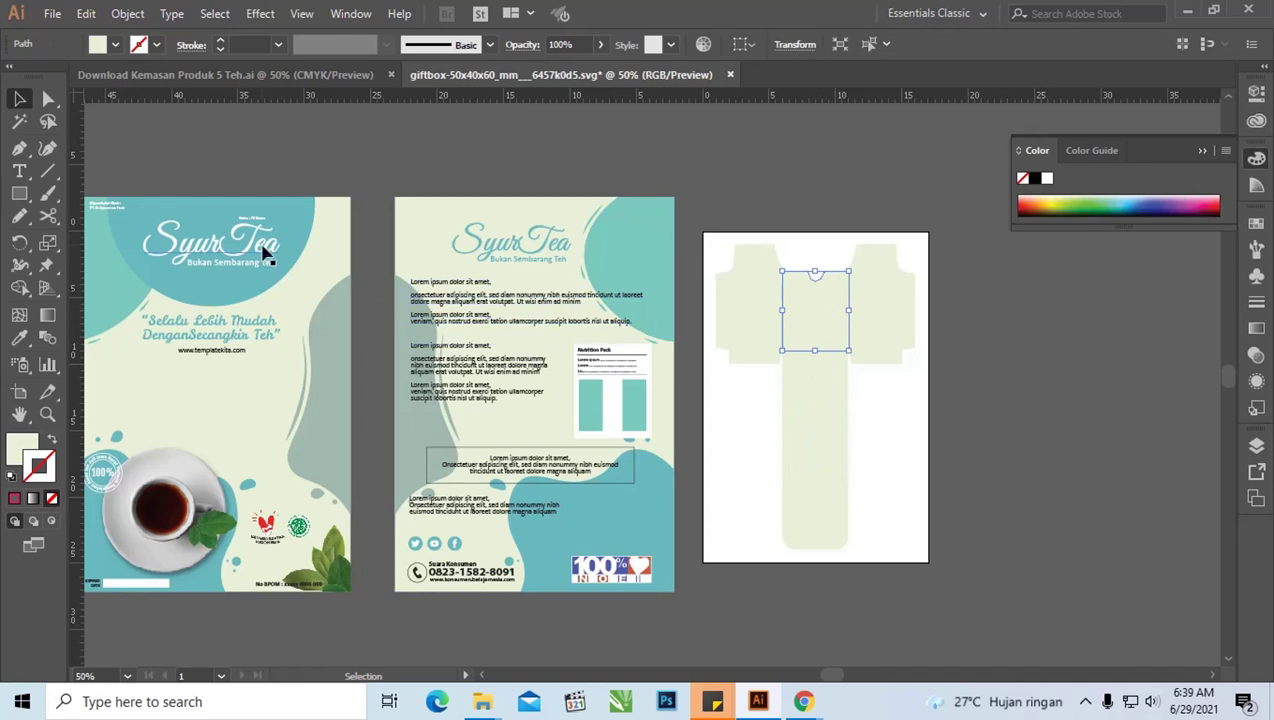
left_click(265, 257)
left_click_drag(258, 256, 341, 242)
right_click(341, 242)
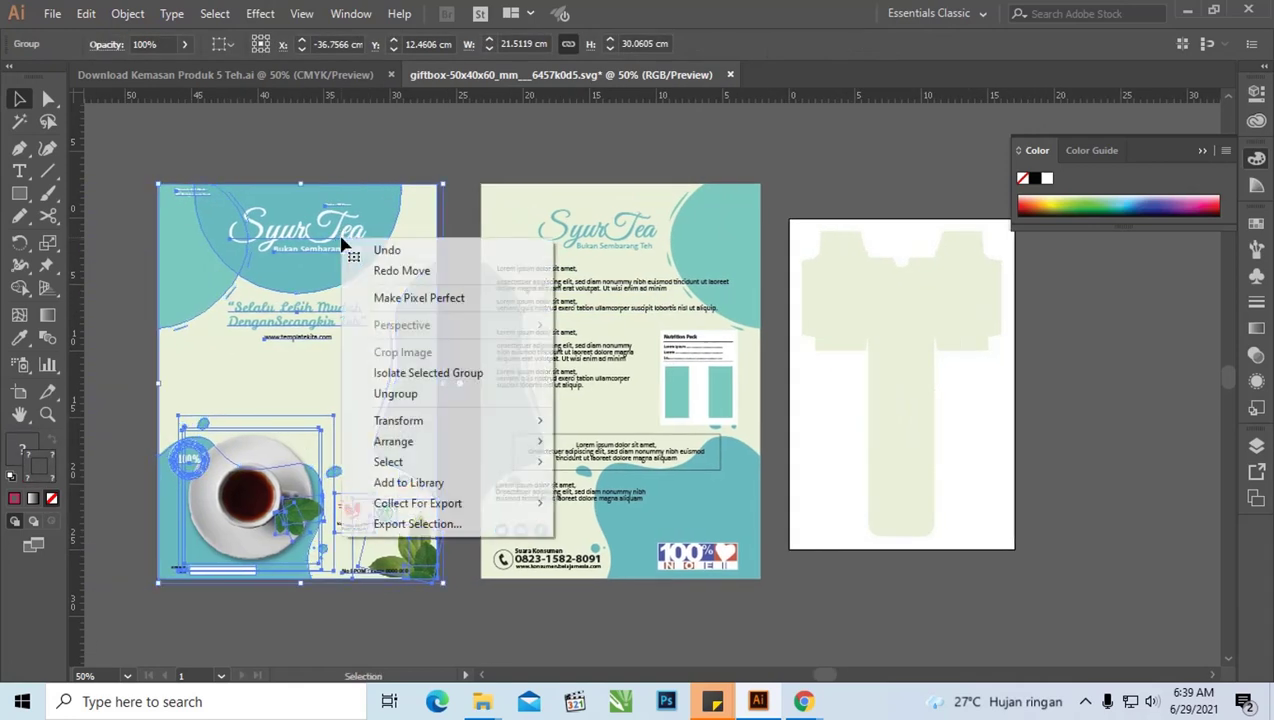
left_click(410, 394)
left_click(364, 162)
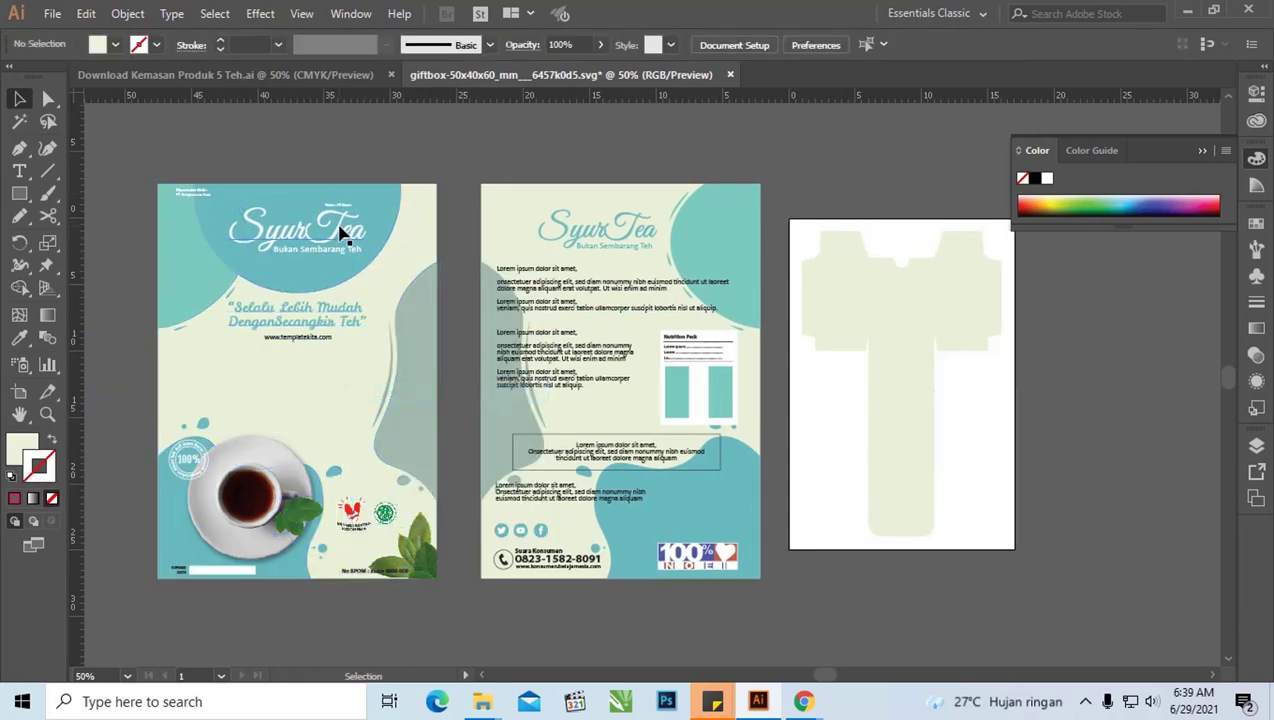
Move the SyurTea logo group onto the dieline top and scale it down
left_click(341, 256)
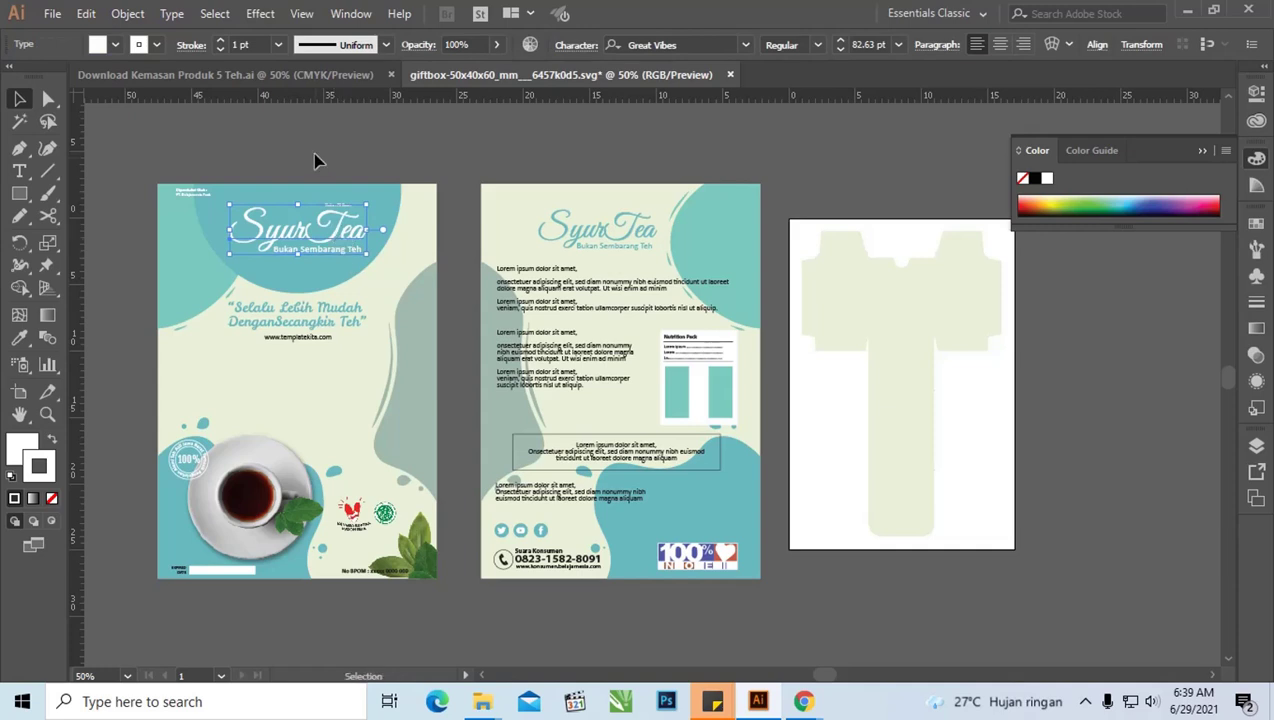
left_click(362, 189, "shift")
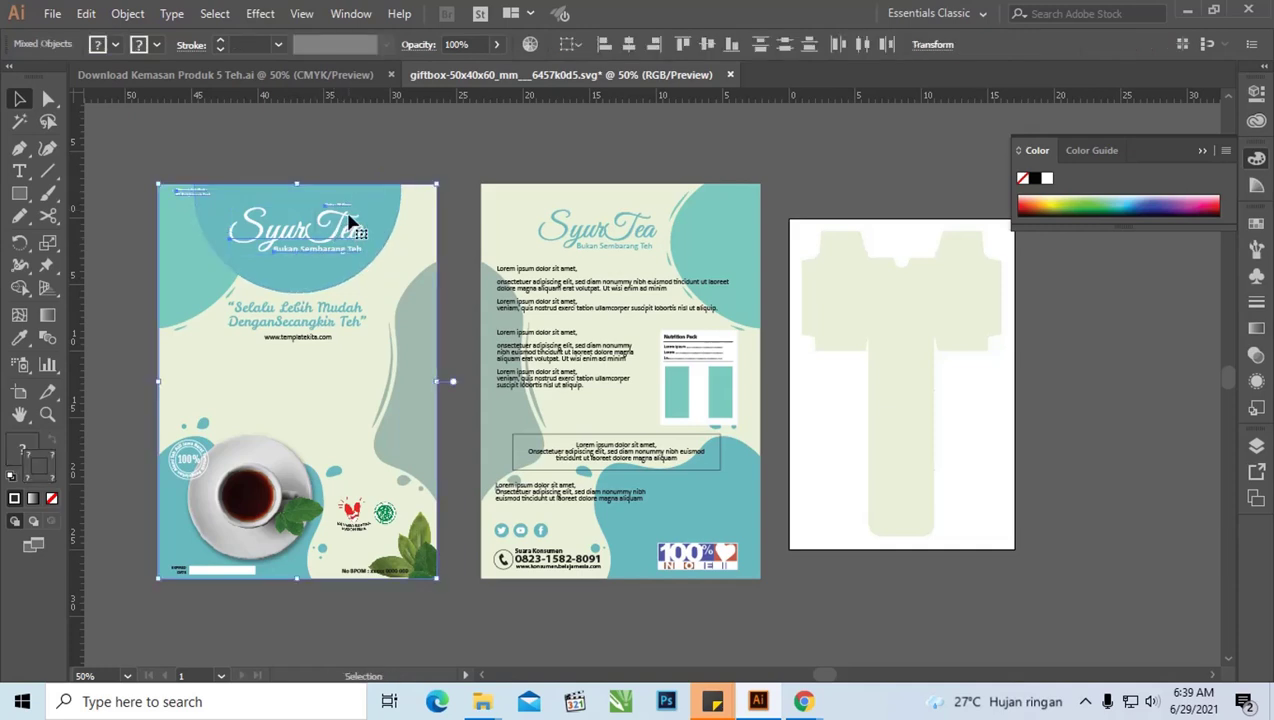
left_click(340, 175)
left_click(343, 251)
left_click(355, 233)
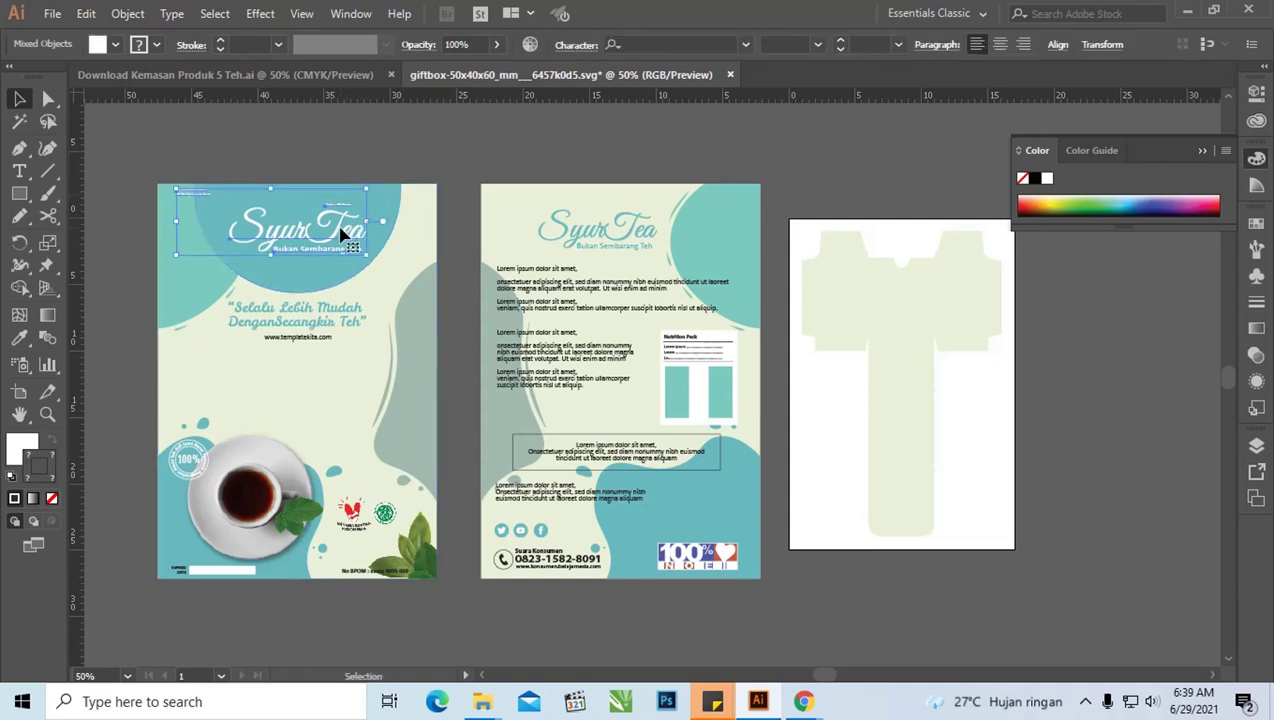
left_click_drag(358, 233, 866, 188)
mouse_move(747, 226)
left_mouse_down()
mouse_move(670, 243)
mouse_move(712, 197)
left_mouse_up()
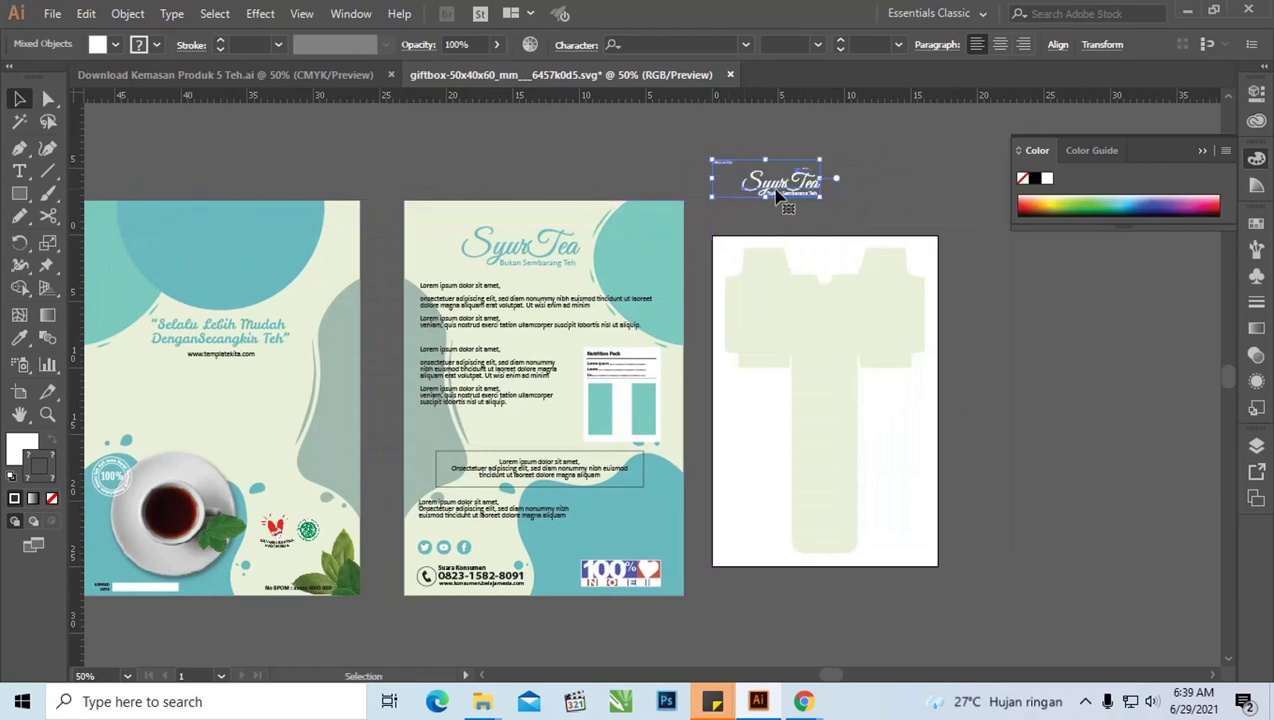
left_click_drag(789, 193, 833, 250)
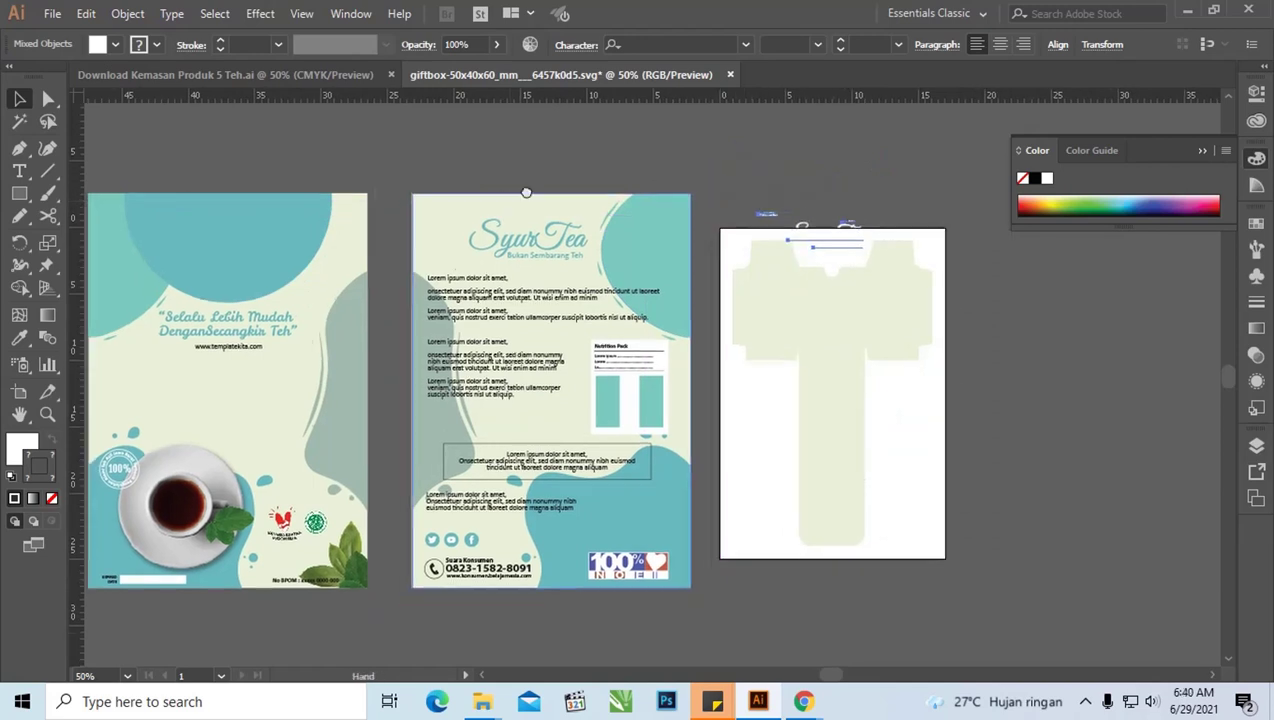
left_click_drag(502, 224, 549, 188)
key("ctrl")
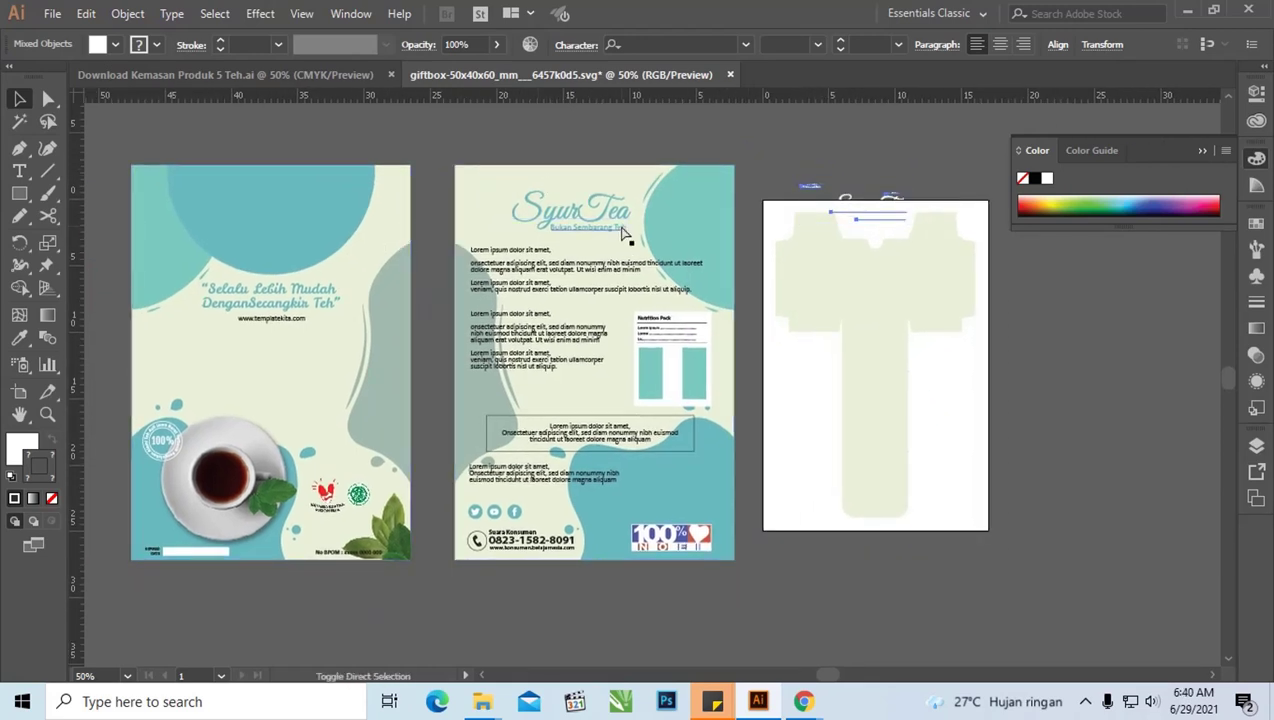
Move the teal circle onto the dieline, shrinking and snapping it over the top panel
mouse_move(378, 188)
left_mouse_down()
mouse_move(512, 233)
mouse_move(944, 276)
mouse_move(843, 275)
left_mouse_up()
key("z")
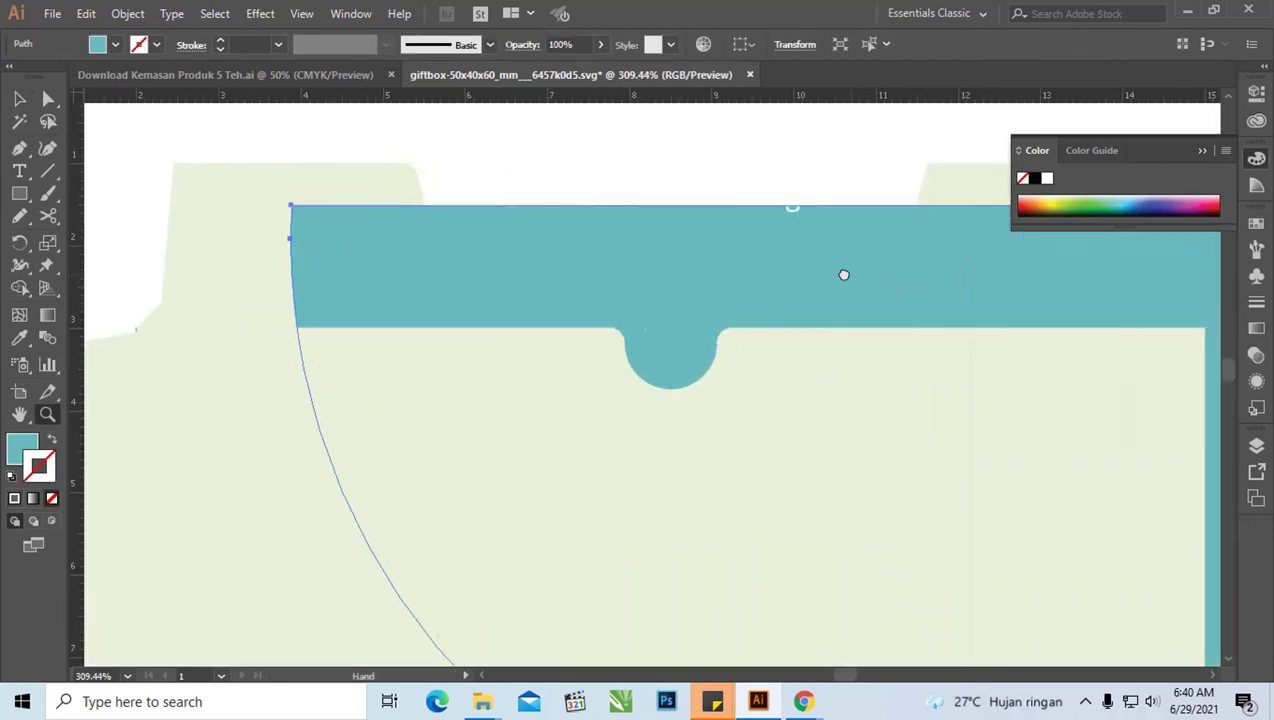
key("a")
key("ctrl+minus")
key("ctrl+minus")
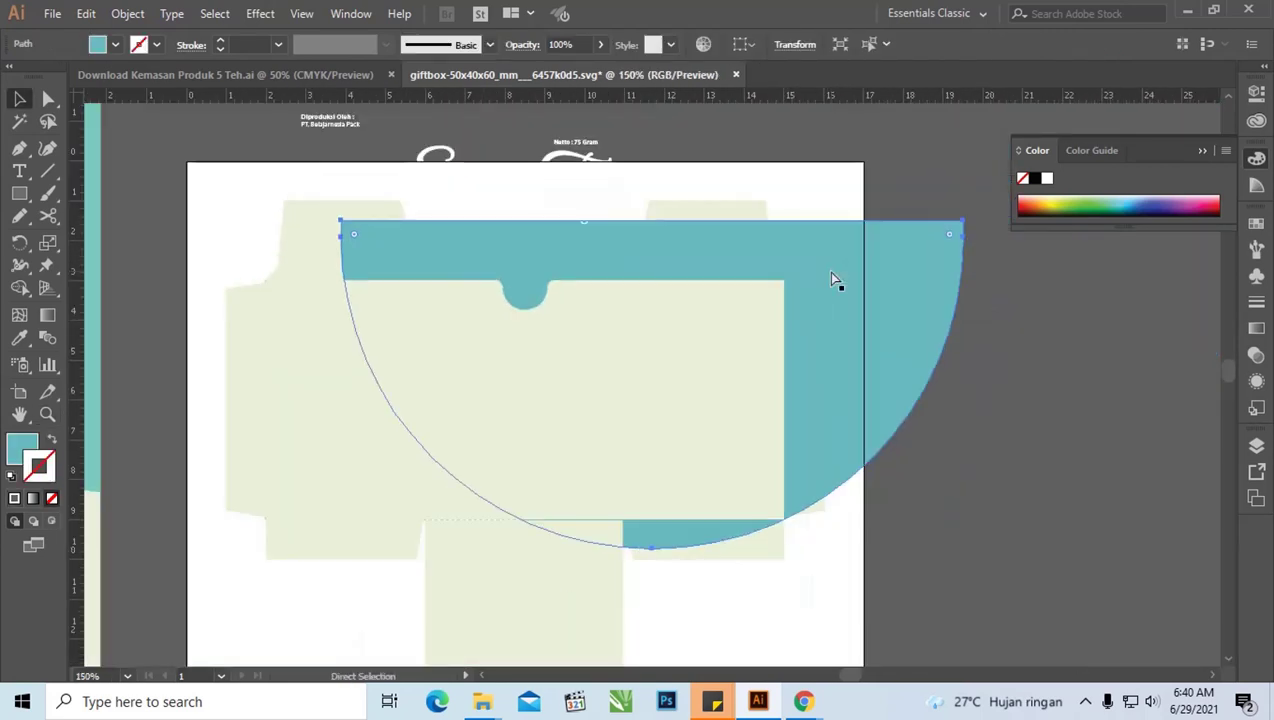
key("v")
left_click_drag(768, 279, 771, 249)
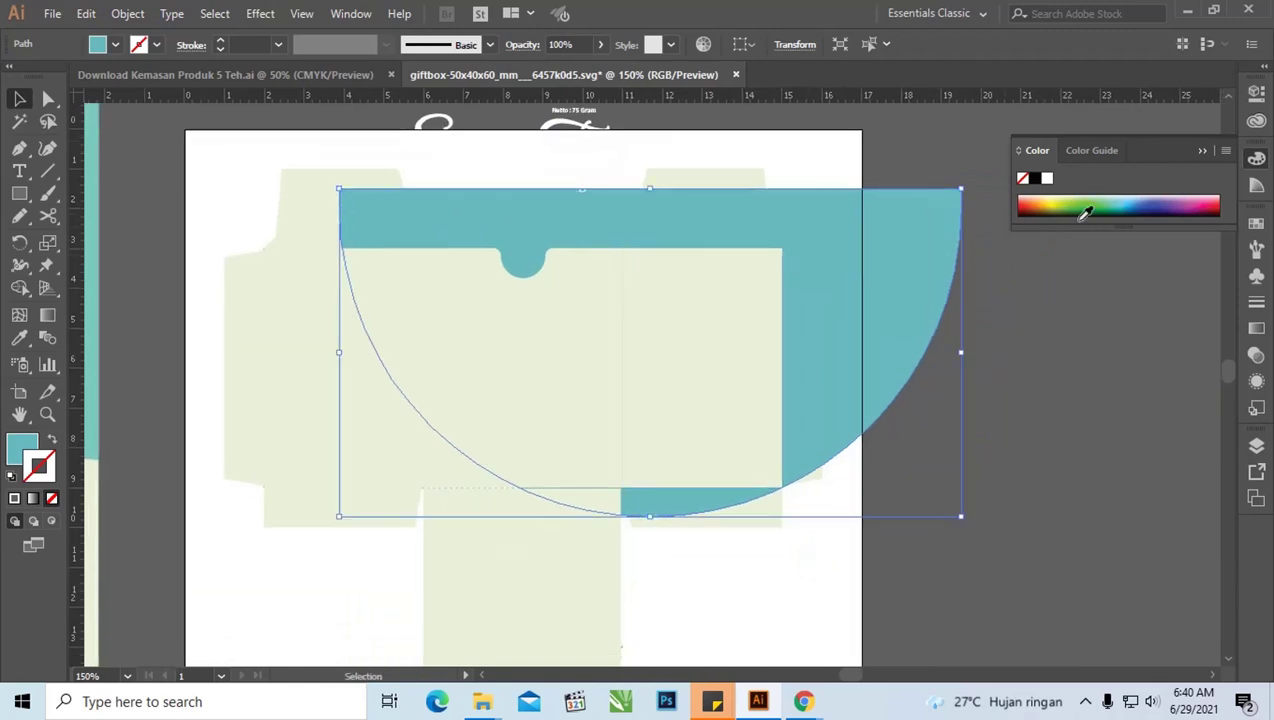
left_click(1204, 150)
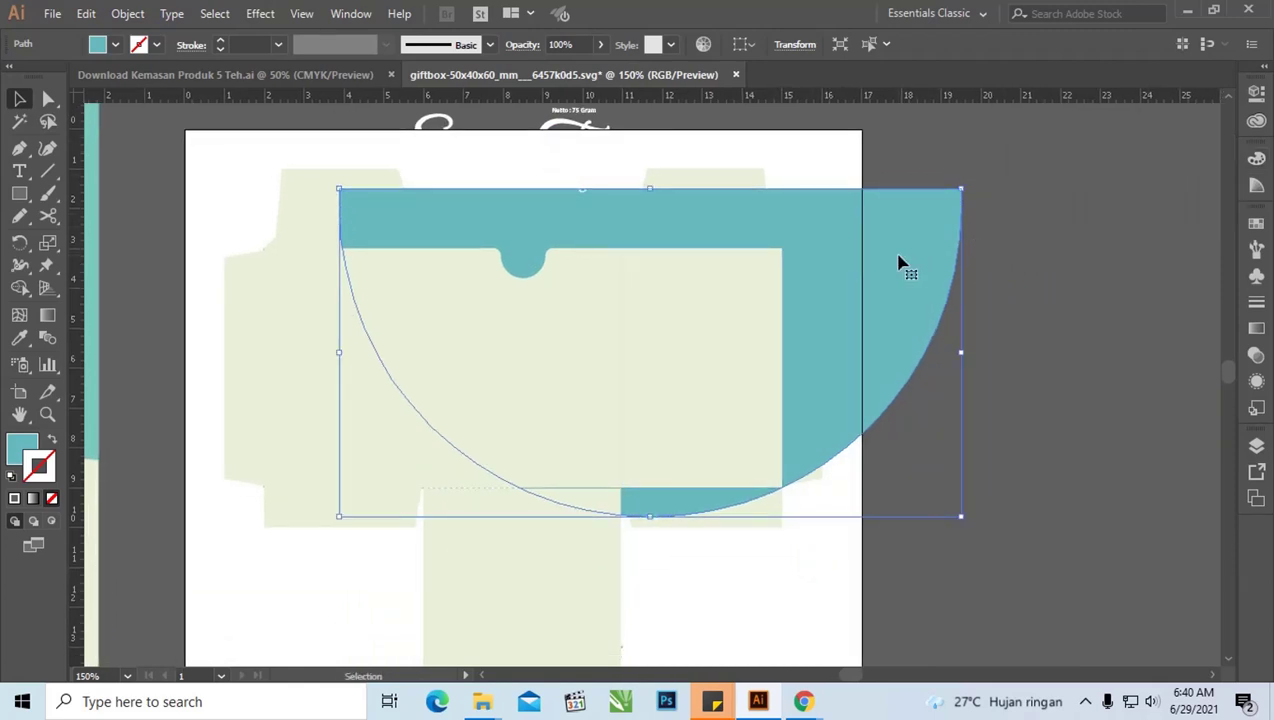
mouse_move(963, 189)
left_mouse_down()
mouse_move(622, 364)
mouse_move(665, 243)
left_mouse_up()
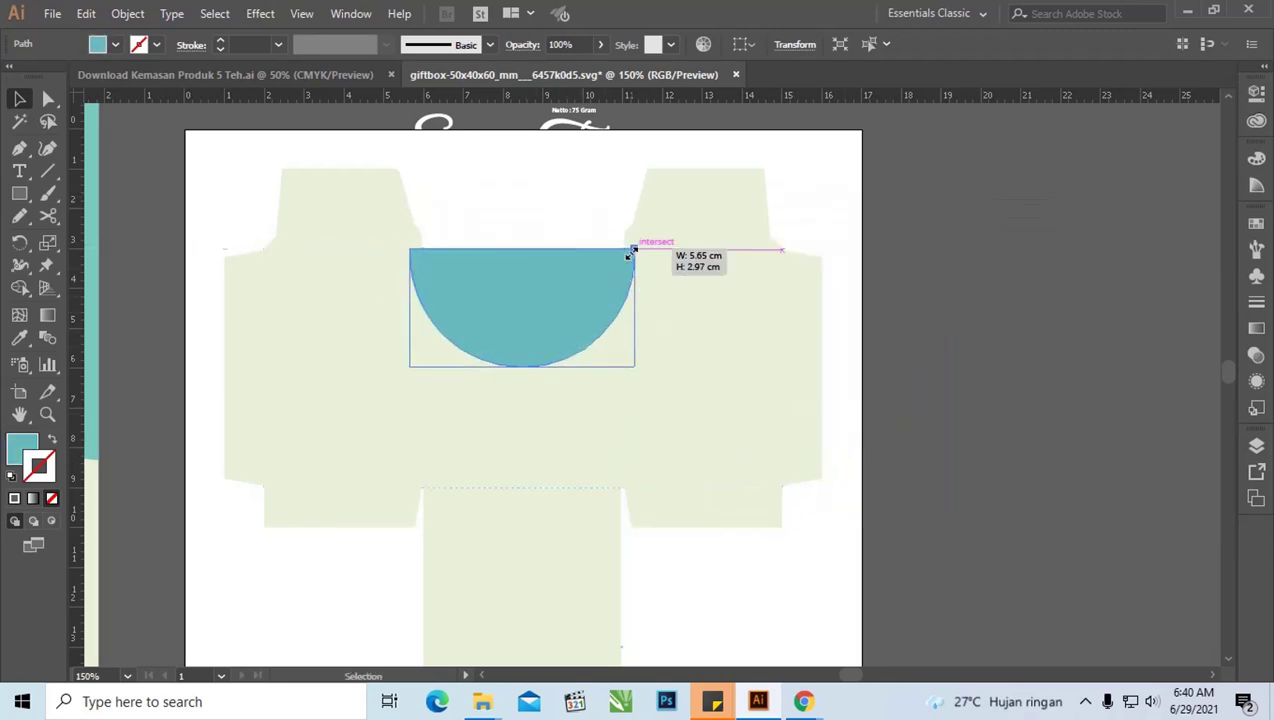
Trim the teal circle to a semicircle against the top panel rectangle with Pathfinder
left_click(583, 398, "shift")
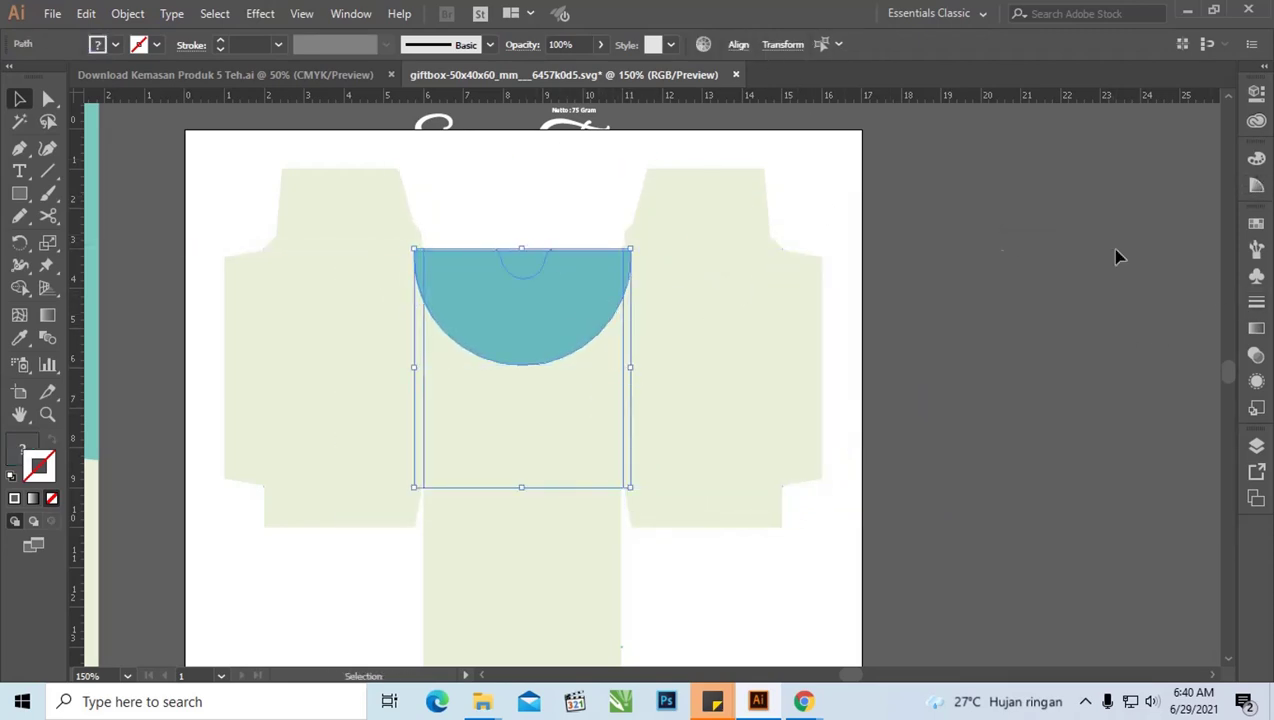
key("ctrl+minus")
key("ctrl+minus")
key("ctrl+plus")
left_click(740, 346, "shift")
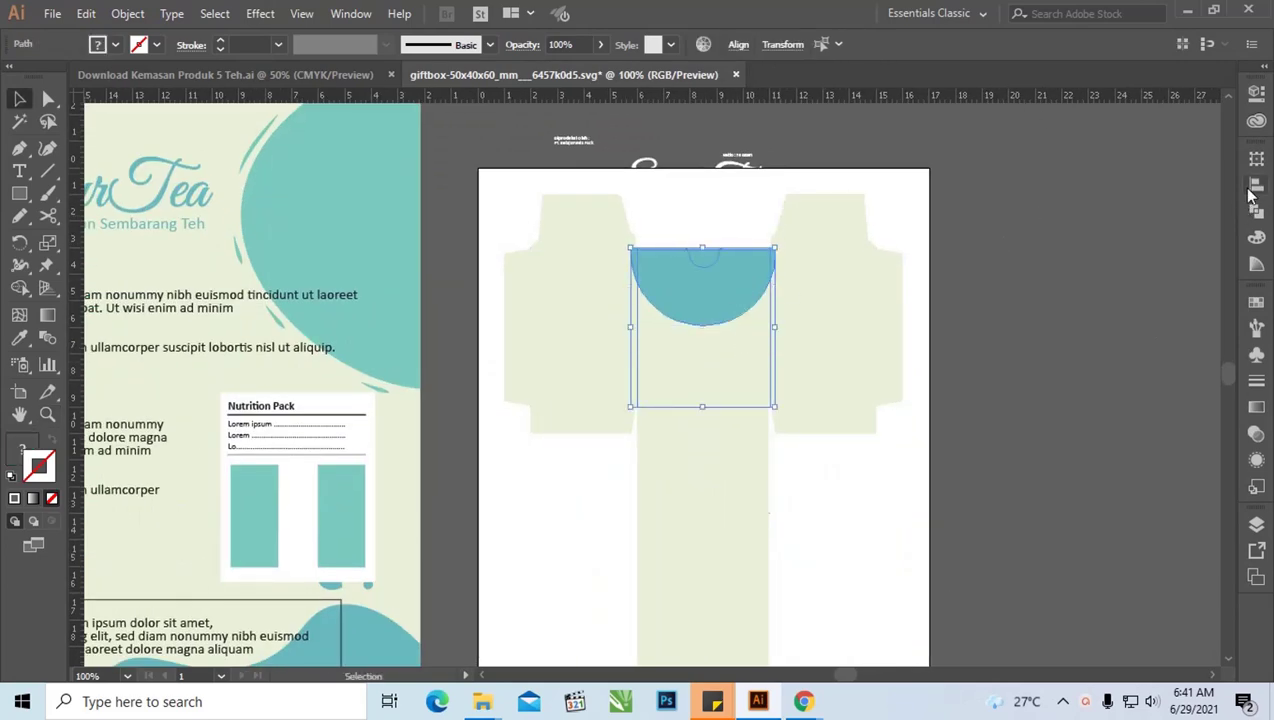
left_click(1257, 185)
left_click(725, 293, "shift")
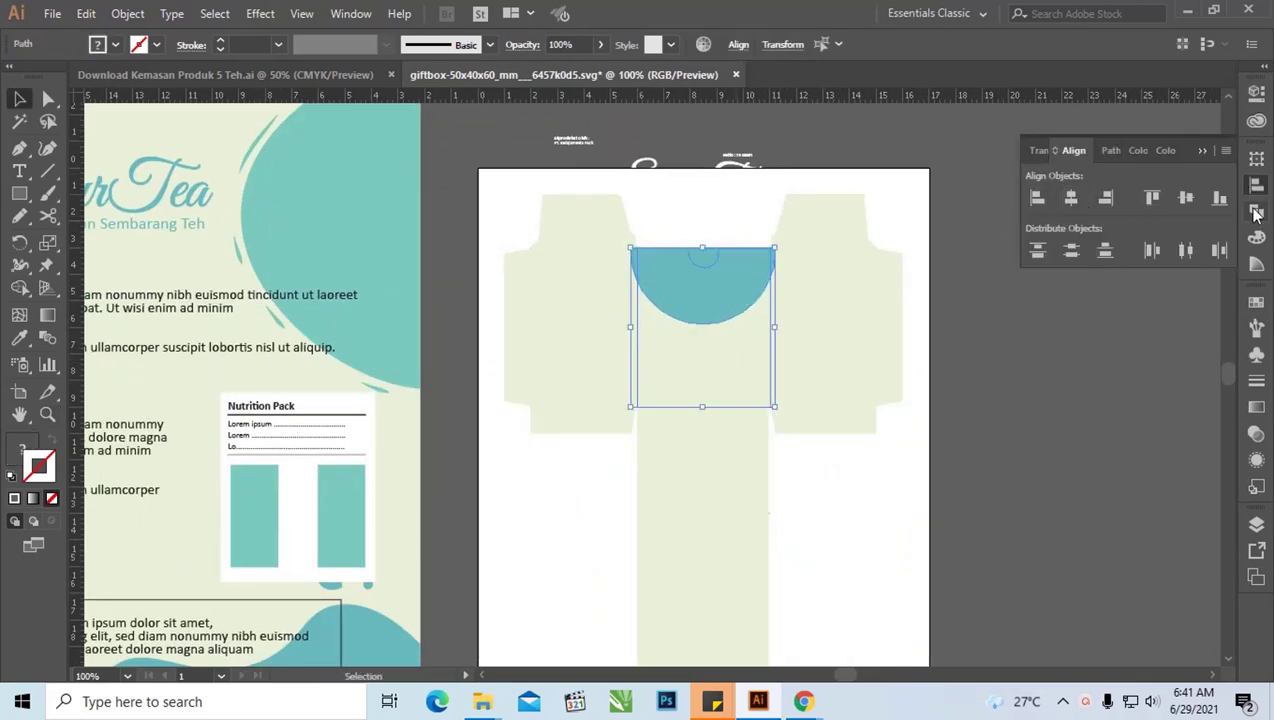
left_click(1257, 211)
left_click(871, 116)
key("ctrl+minus")
mouse_move(729, 289)
left_mouse_down()
mouse_move(887, 208)
mouse_move(919, 222)
left_mouse_up()
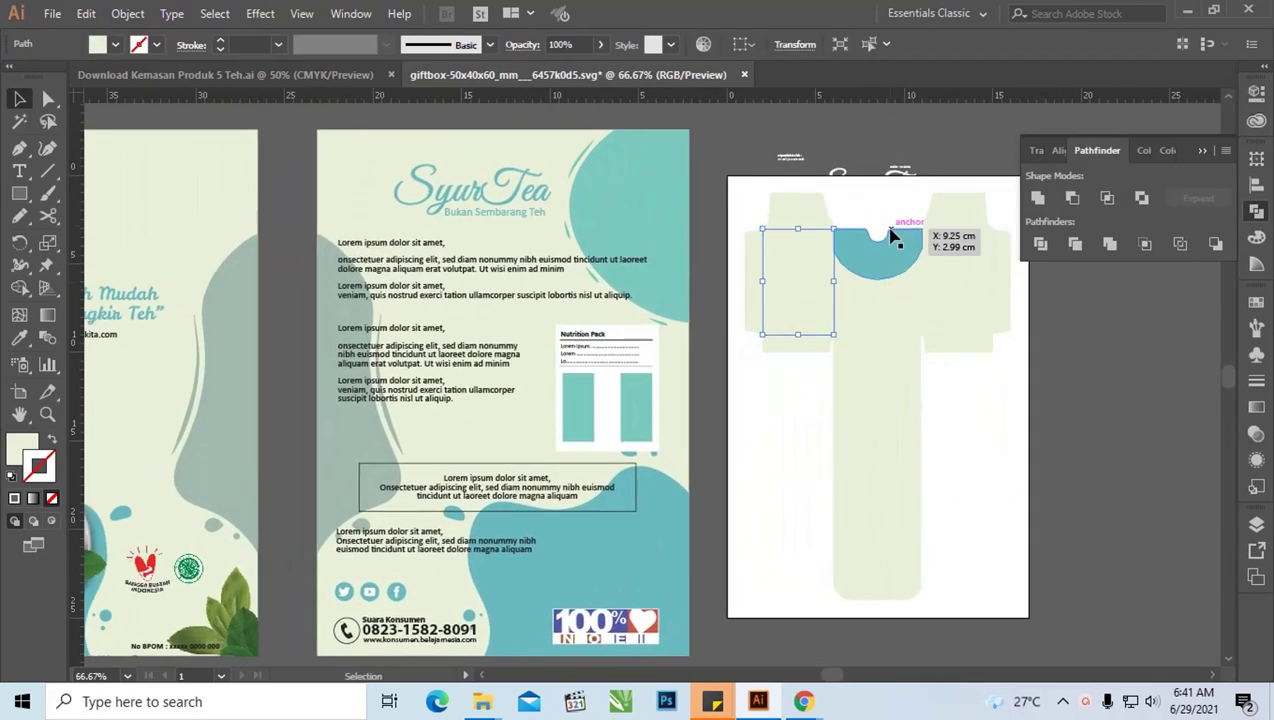
Place the white SyurTea logo on the teal semicircle and ungroup its small text lines
left_click_drag(819, 162, 913, 252)
key("ctrl+f")
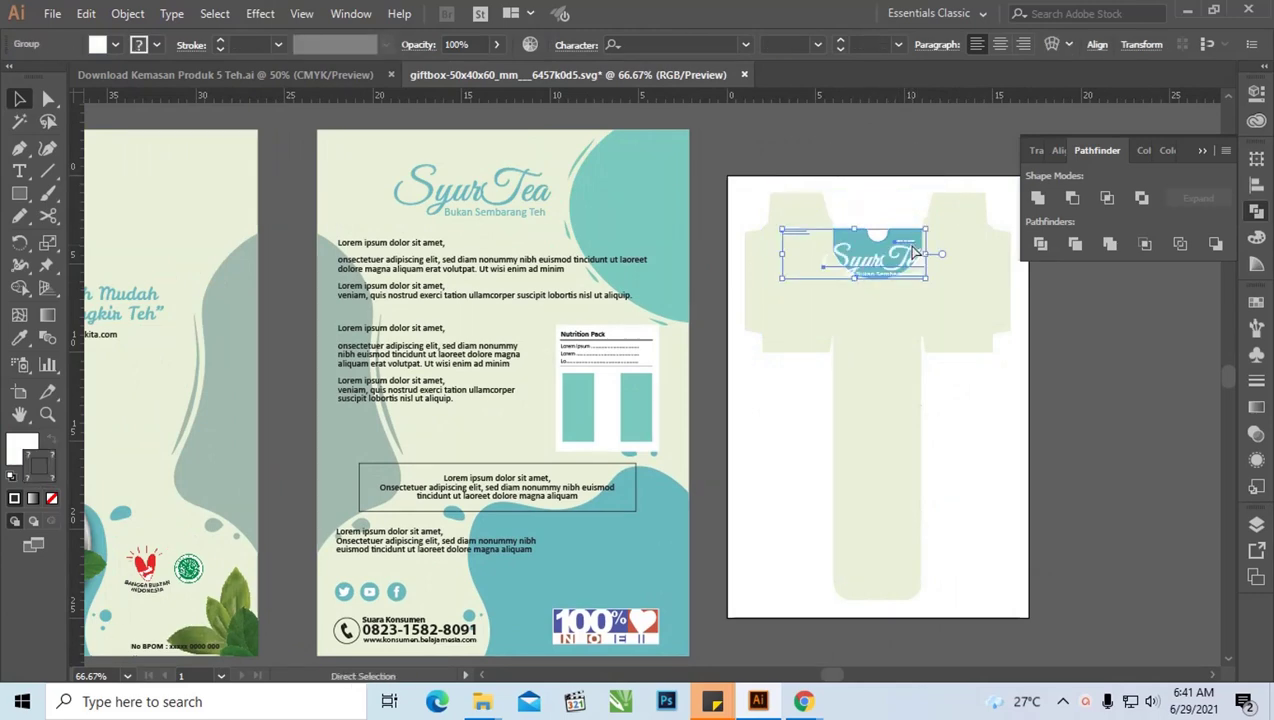
scroll(913, 252, "up", 4)
left_click_drag(327, 443, 533, 445)
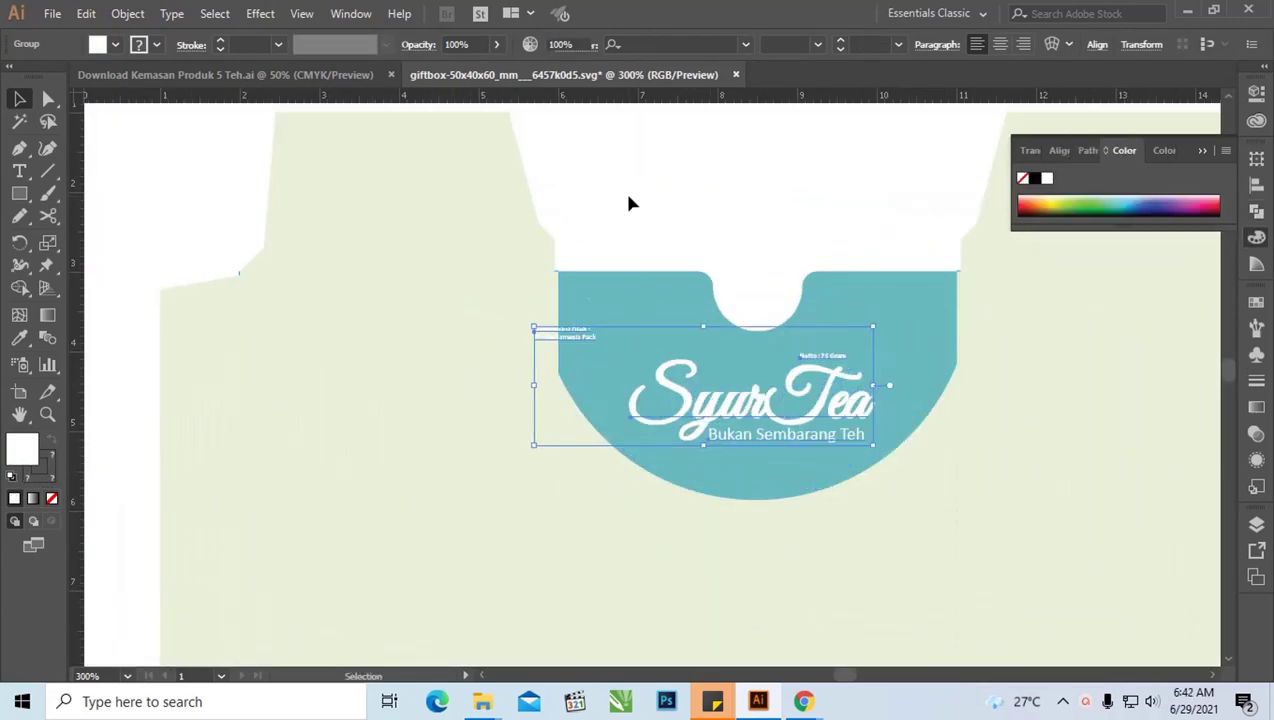
right_click(572, 331)
left_click(645, 466)
right_click(780, 345)
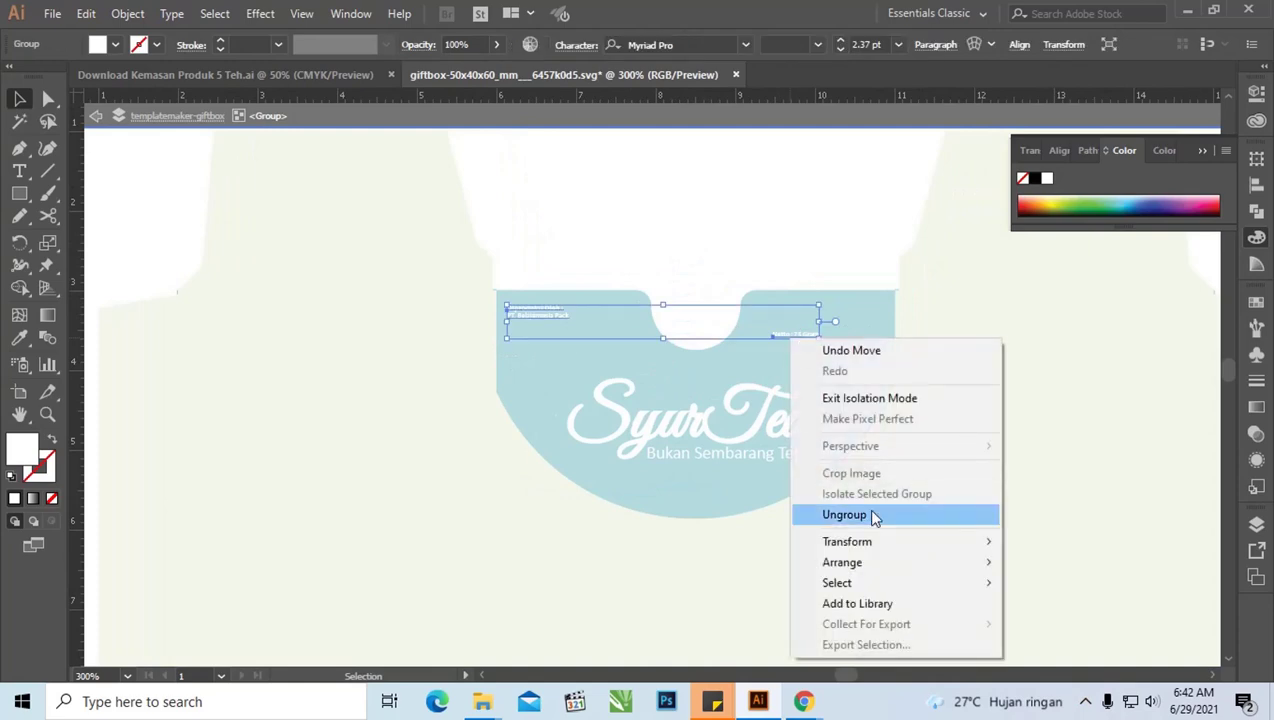
left_click(873, 515)
scroll(867, 316, "down", 3)
scroll(802, 236, "down", 3)
Move the teacup image onto the dieline, scale it down and place it below the header
double_click(618, 264)
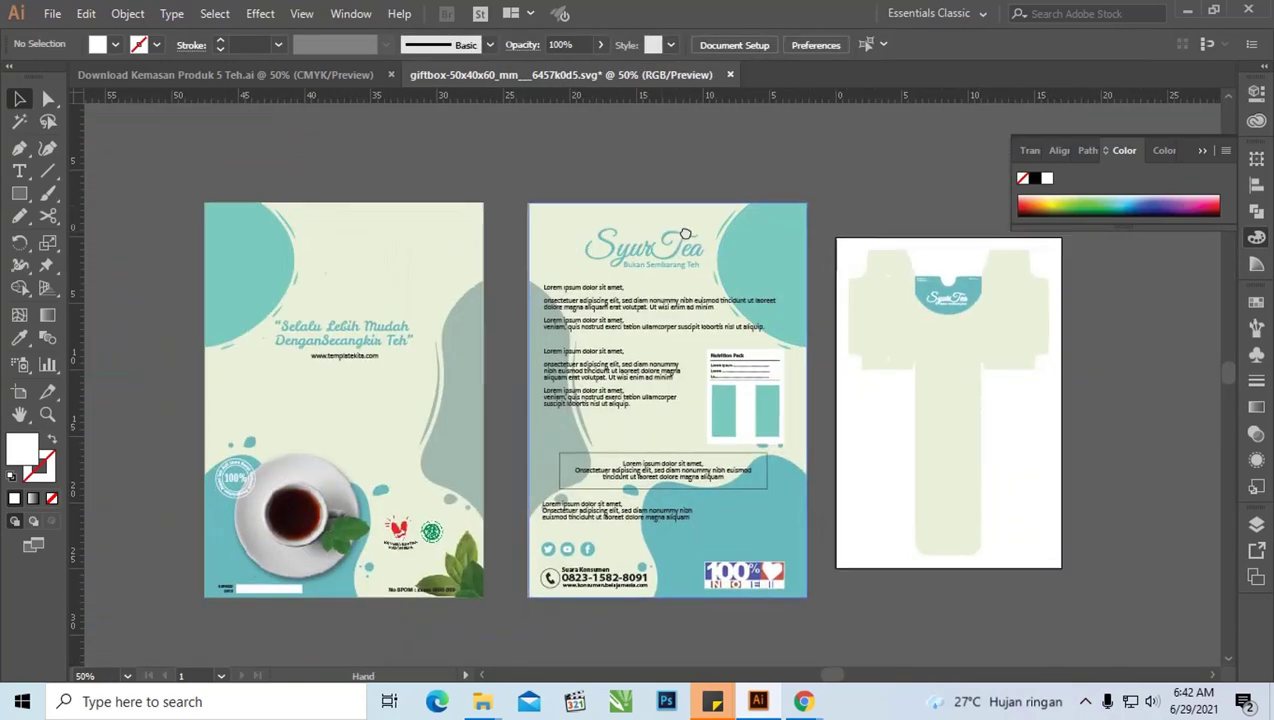
left_click(355, 476)
left_click_drag(355, 476, 980, 300)
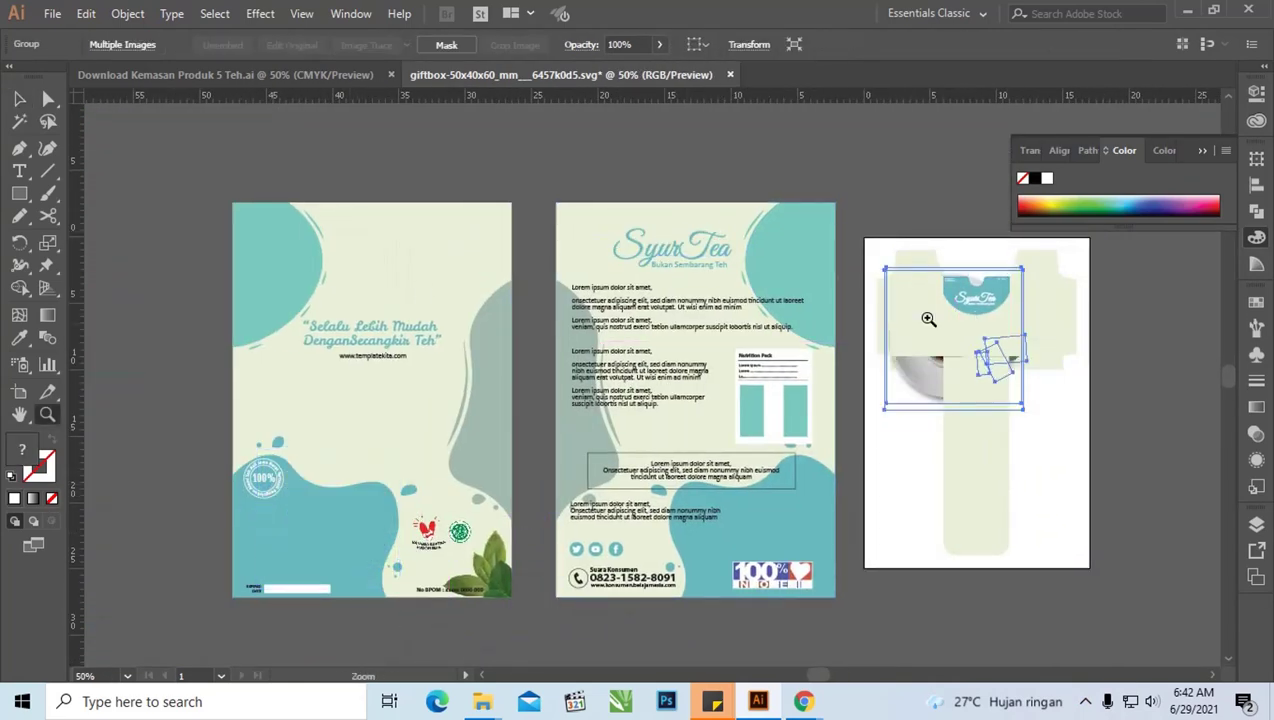
scroll(926, 318, "up", 4)
scroll(642, 491, "down", 2)
left_click_drag(549, 530, 671, 347)
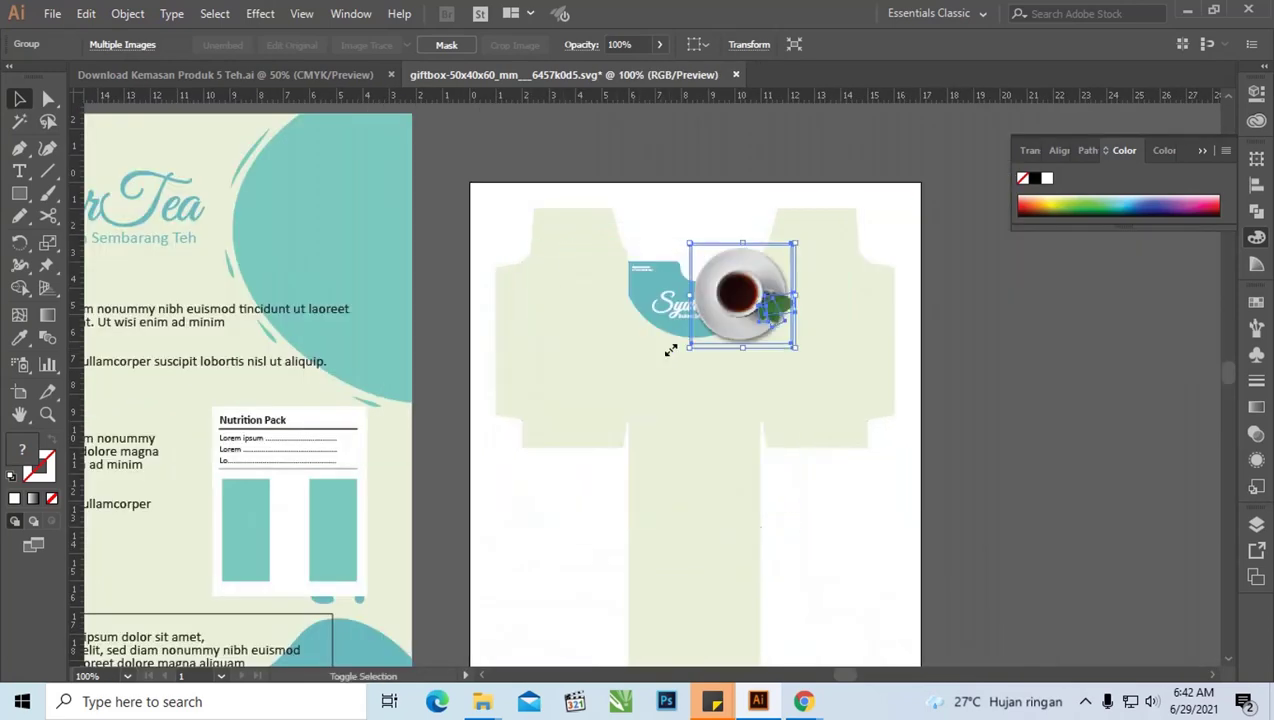
left_click_drag(740, 285, 677, 379)
left_click_drag(720, 333, 708, 364)
left_click(847, 502)
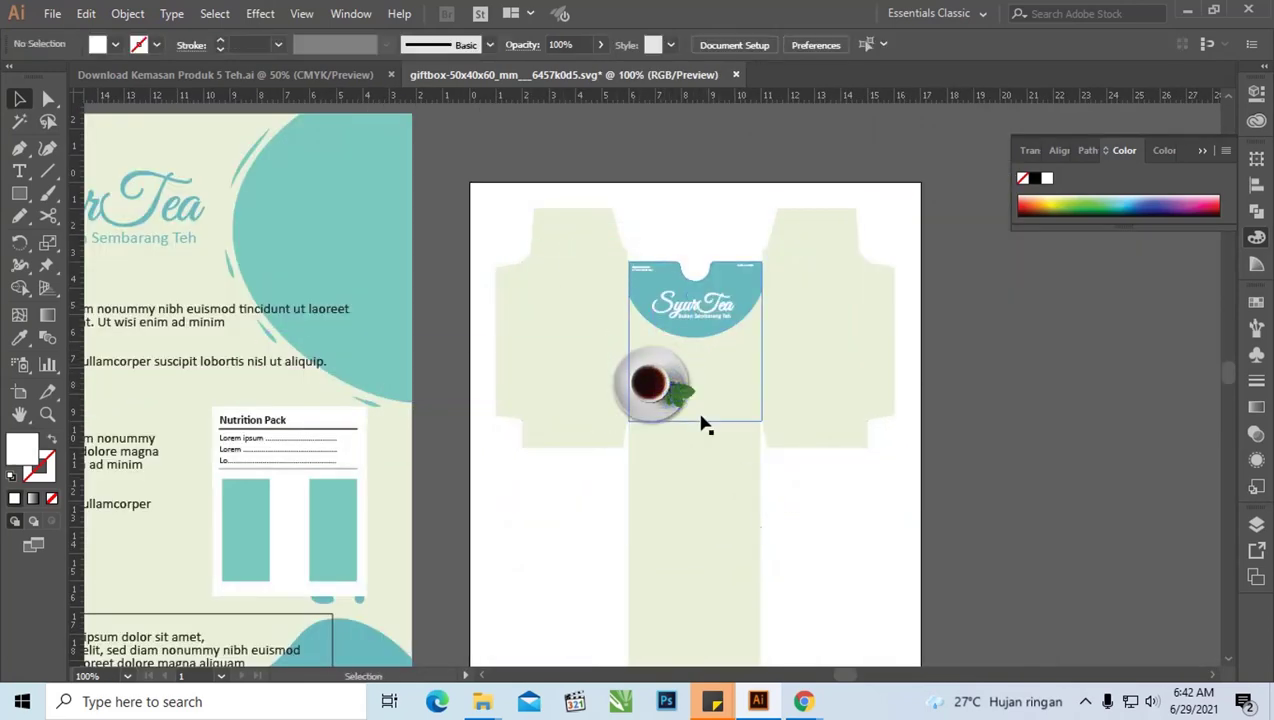
scroll(847, 502, "down", 2)
Bring the small red logo beside the teacup, then move and shrink the leaves group
left_click(410, 572)
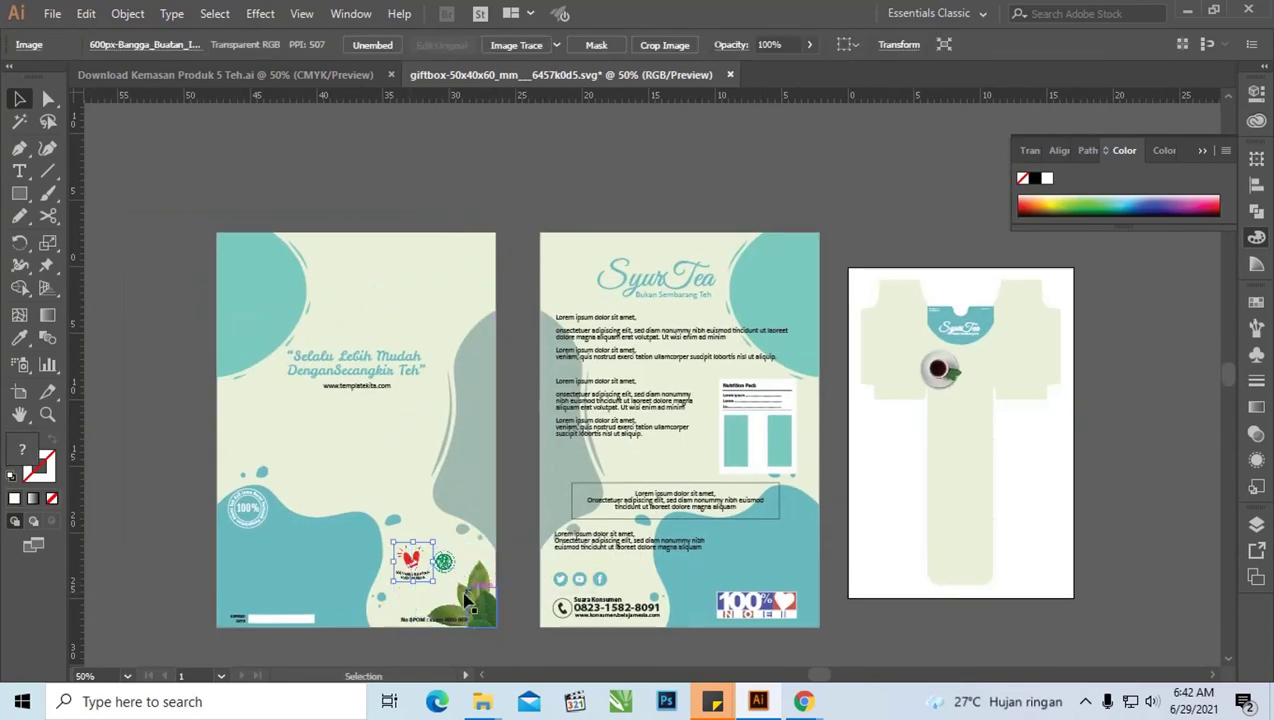
left_click_drag(410, 572, 890, 347)
scroll(1011, 452, "up", 5)
key("v")
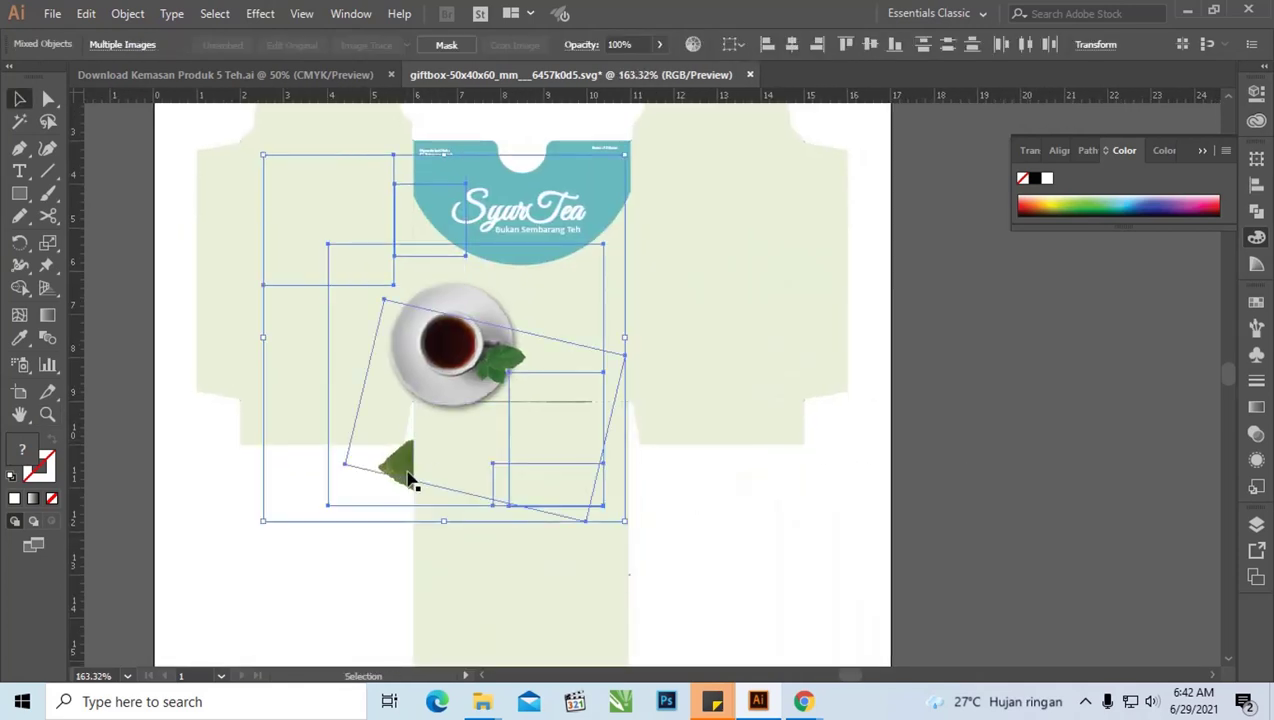
left_click(734, 548)
mouse_move(364, 486)
left_mouse_down()
mouse_move(575, 370)
mouse_move(618, 396)
left_mouse_up()
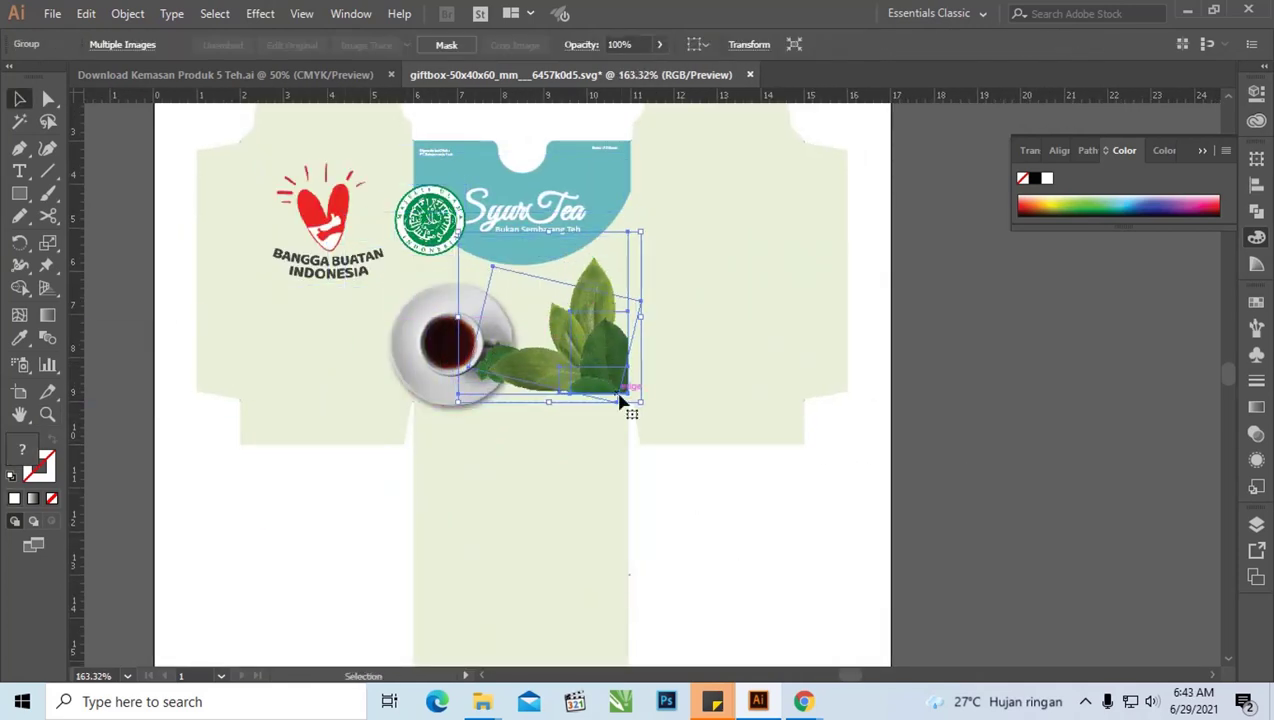
left_click_drag(458, 226, 500, 270)
Shrink the halal and Bangga Buatan Indonesia logo pair and set it beside the leaves
left_click_drag(588, 350, 586, 352)
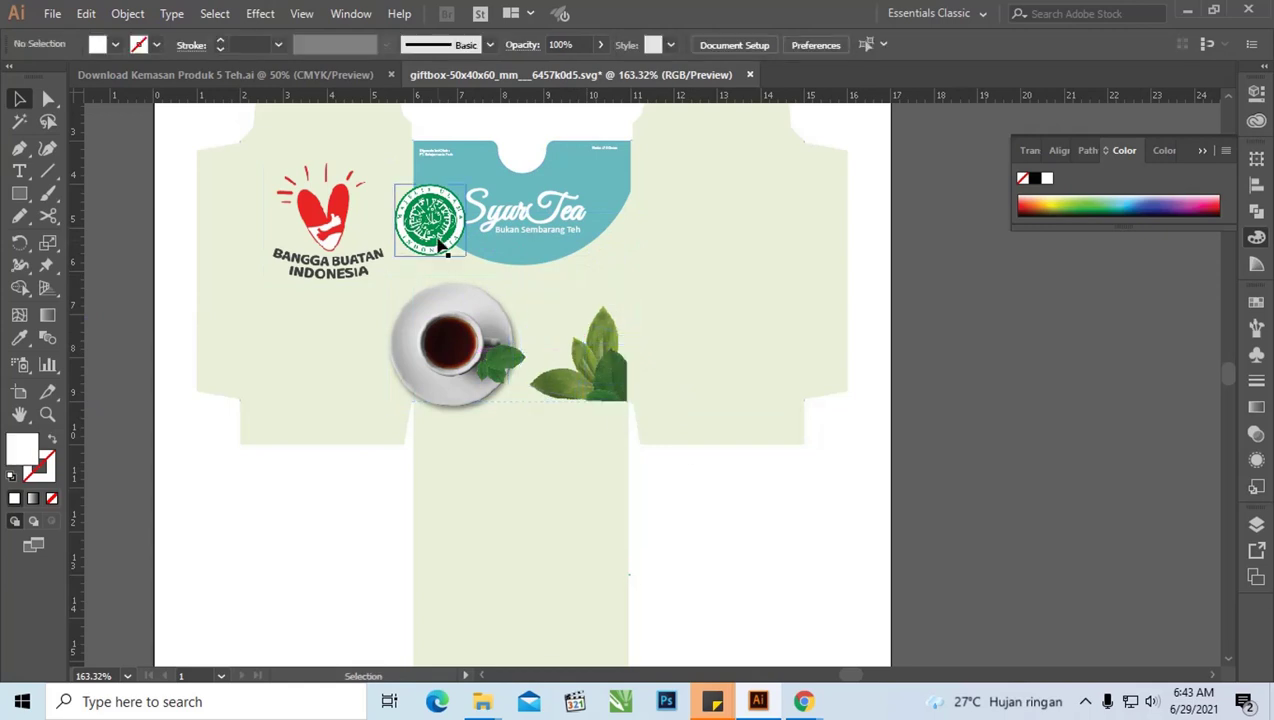
left_click_drag(441, 245, 330, 170)
left_click(432, 268)
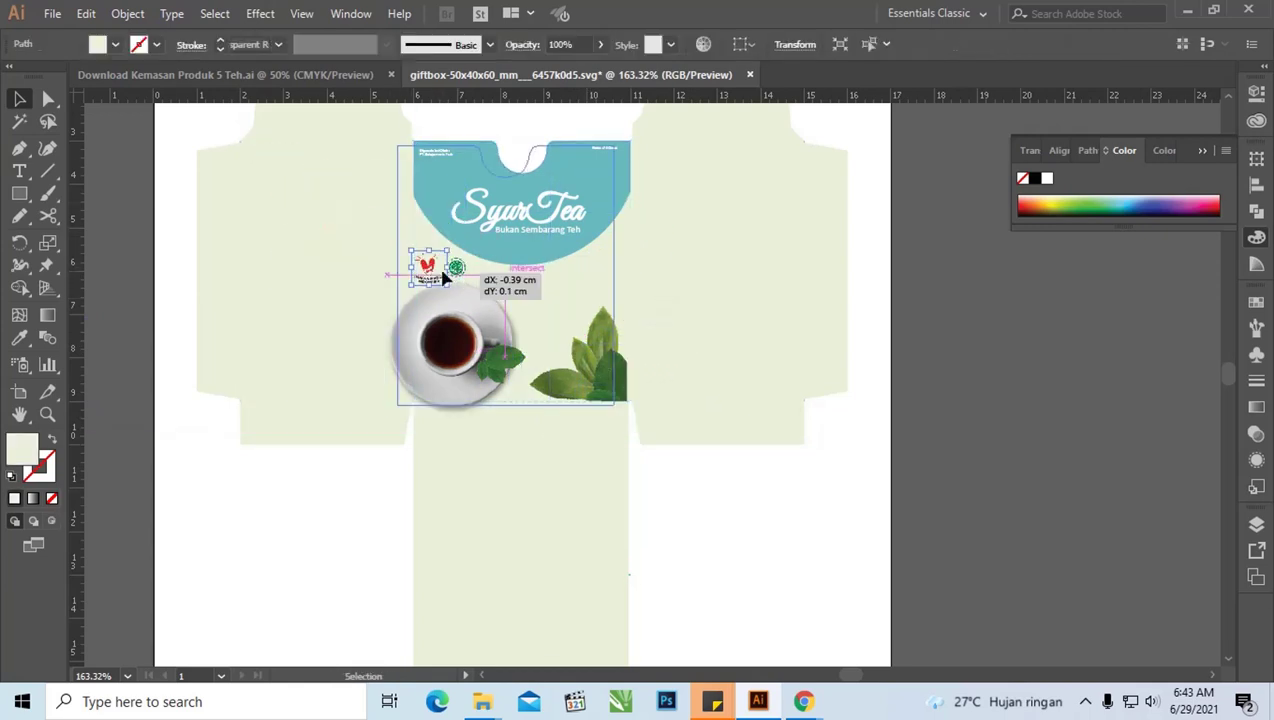
left_click_drag(430, 266, 548, 305)
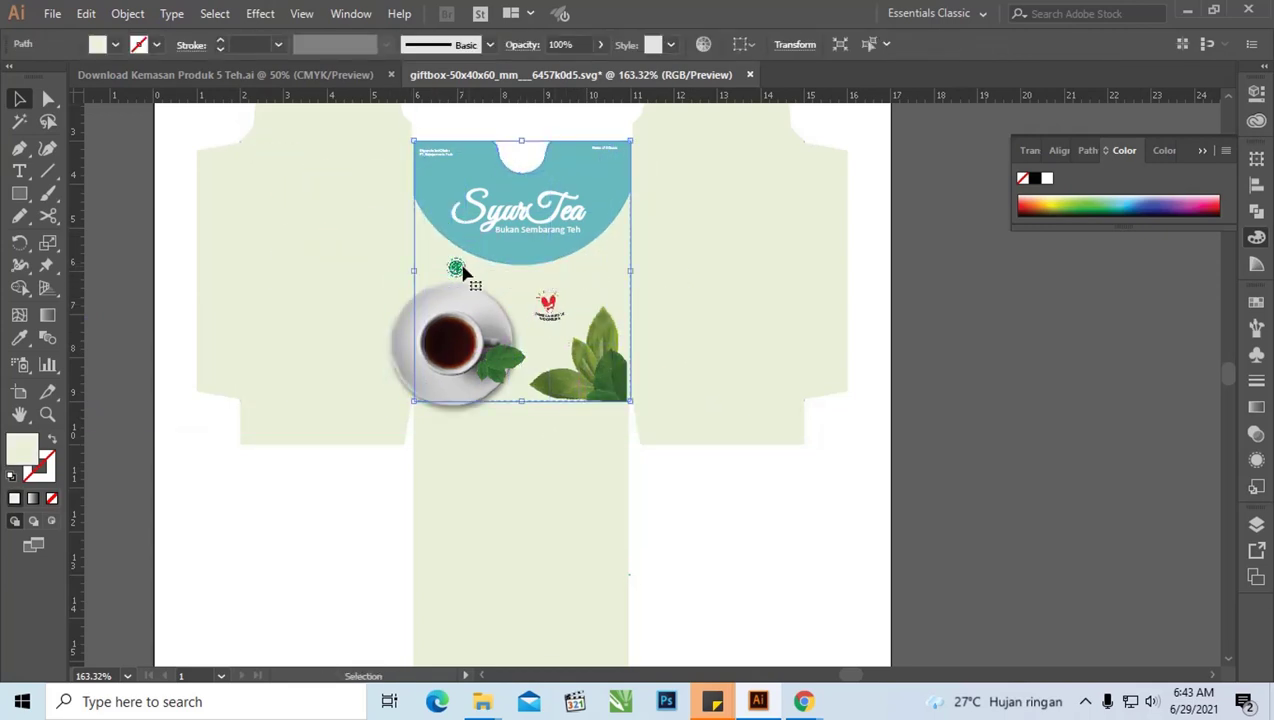
key("ctrl+z")
key("ctrl+z")
key("ctrl+z")
left_click_drag(293, 258, 565, 340)
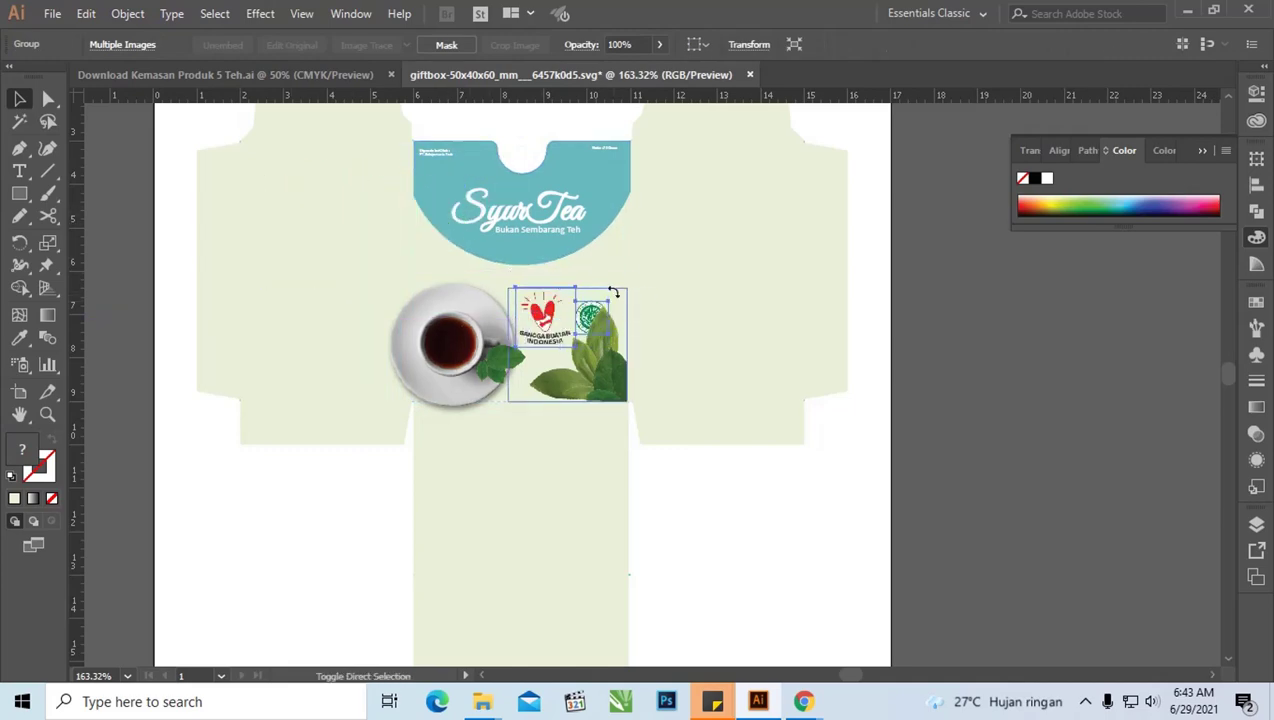
left_click_drag(626, 398, 577, 340)
Scale down the 100% tea badge and set it on the leaves
left_click(860, 295)
key("ctrl+minus")
key("ctrl+minus")
key("ctrl+minus")
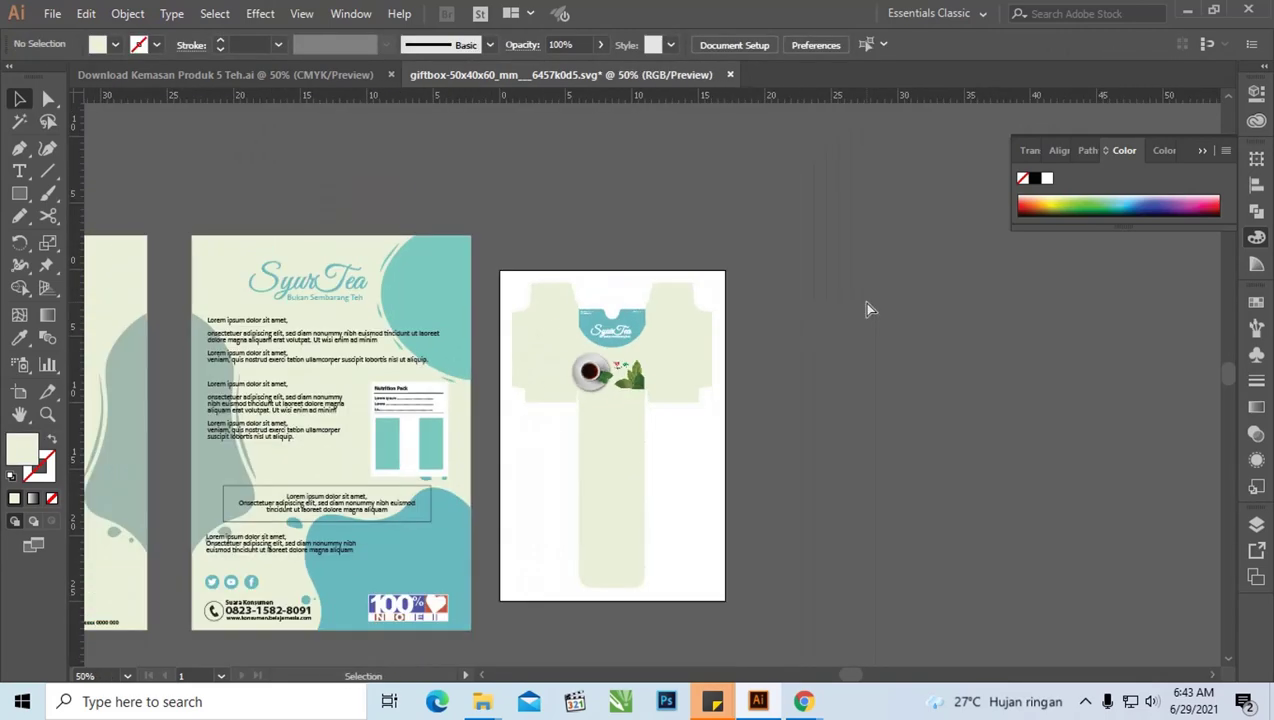
scroll(863, 302, "left", 5)
left_click_drag(160, 155, 800, 583)
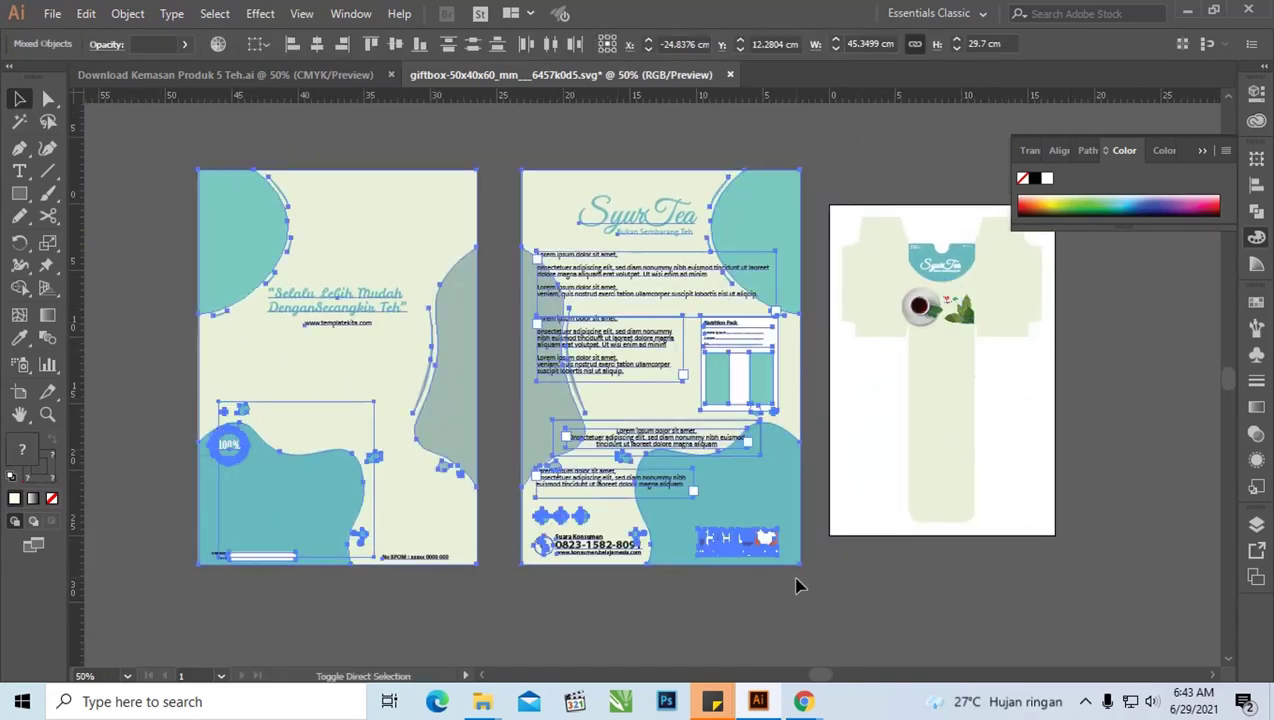
left_click(935, 300)
key("z")
left_click_drag(870, 325, 947, 263)
scroll(947, 263, "down", 3)
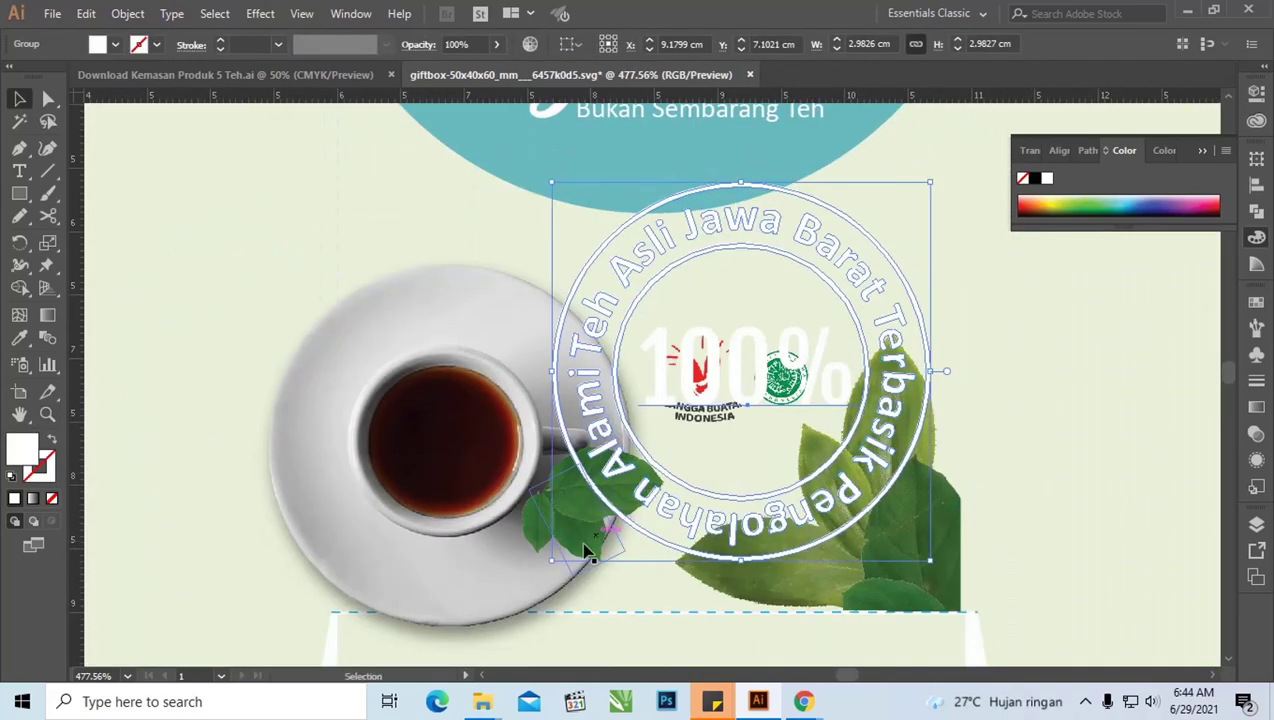
key("a")
left_click_drag(636, 284, 663, 397)
key("ctrl+z")
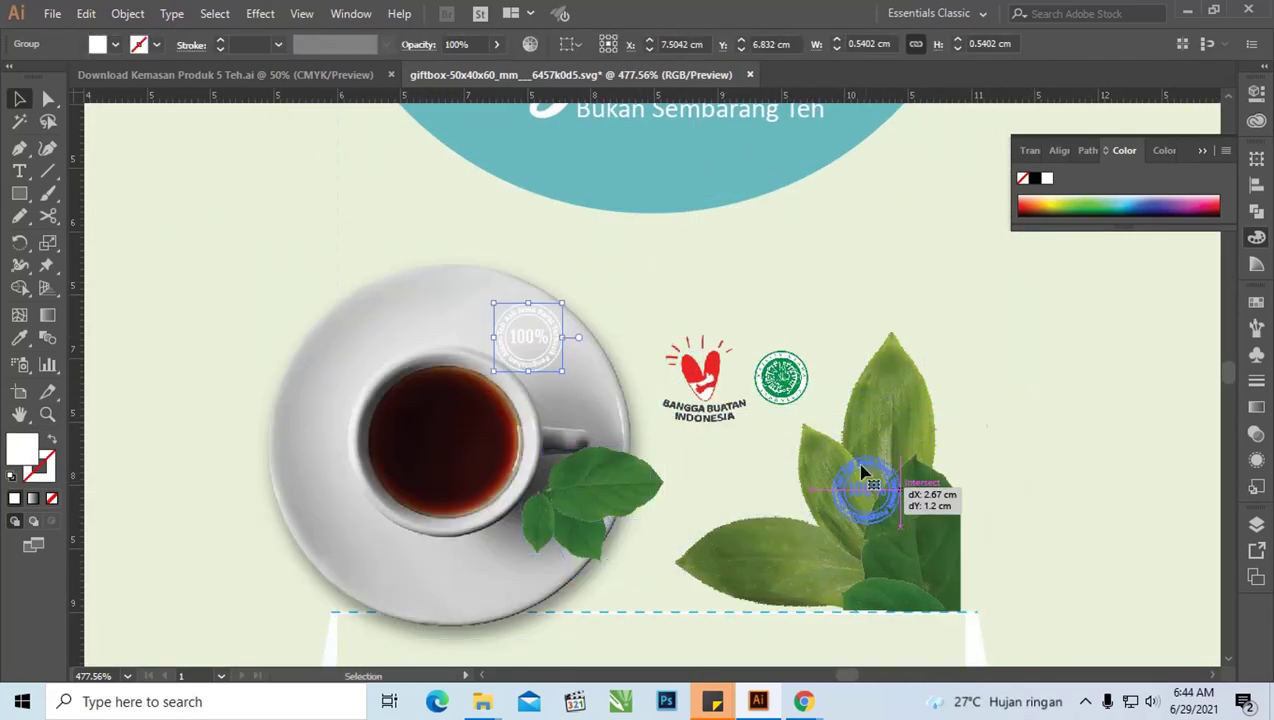
key("ctrl+minus")
key("ctrl+minus")
key("ctrl+minus")
key("ctrl+minus")
key("ctrl+minus")
key("ctrl+minus")
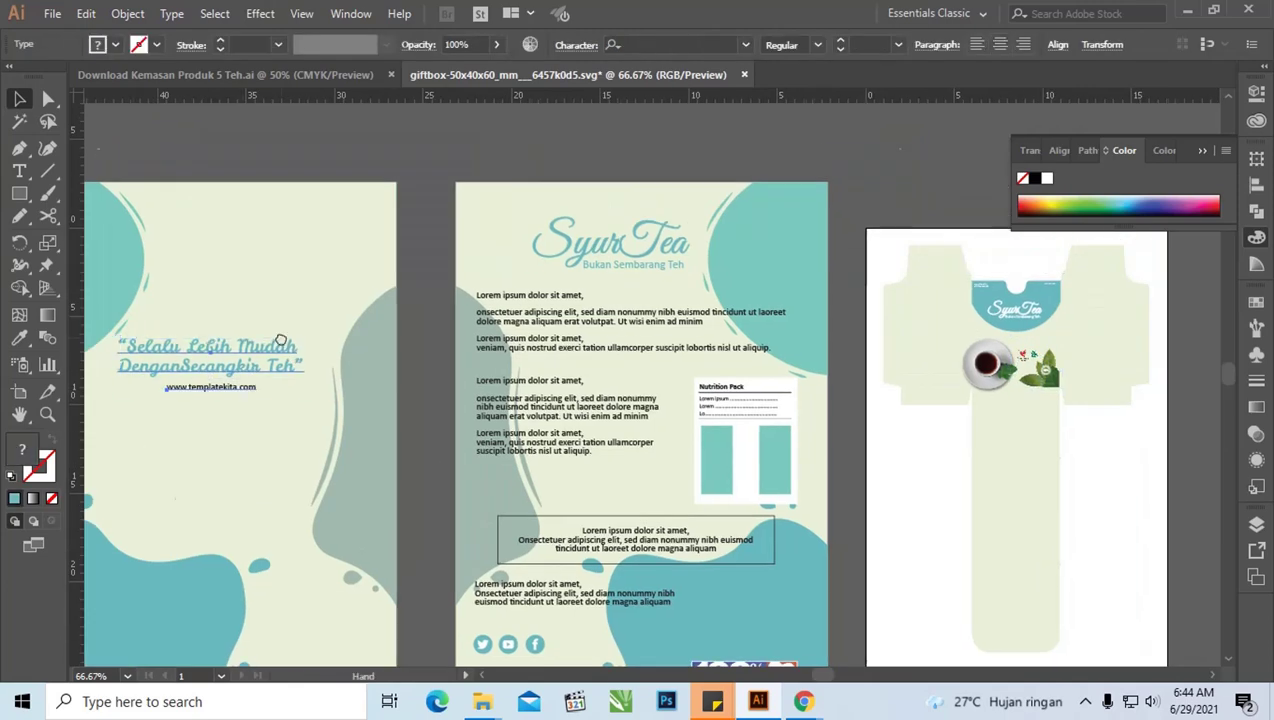
Copy the 'Selalu Lebih Mudah' slogan onto the box just under the SyurTea header
left_click_drag(295, 315, 1044, 458)
scroll(1044, 458, "up", 5)
mouse_move(640, 369)
left_mouse_down()
mouse_move(613, 241)
mouse_move(641, 312)
left_mouse_up()
left_click(641, 312)
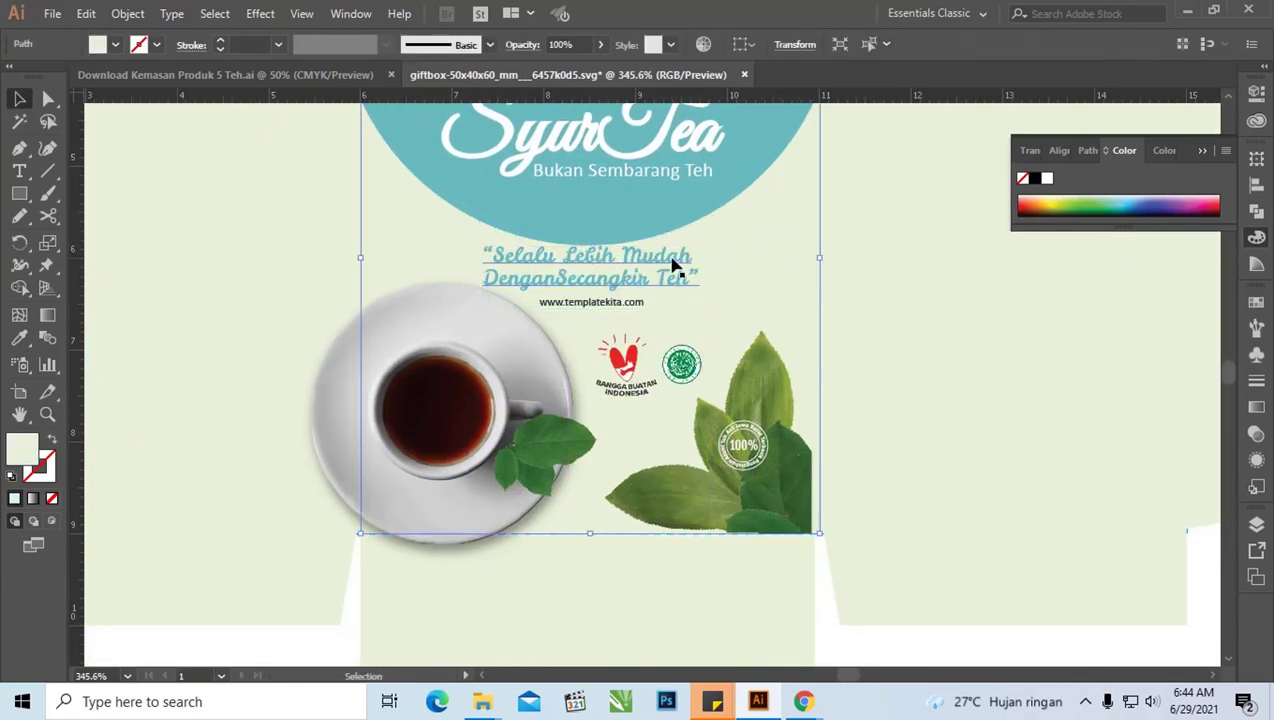
key("ctrl+minus")
key("ctrl+minus")
key("ctrl+minus")
Move the back-panel content from the middle artboard toward the box and ungroup it
left_click(640, 333)
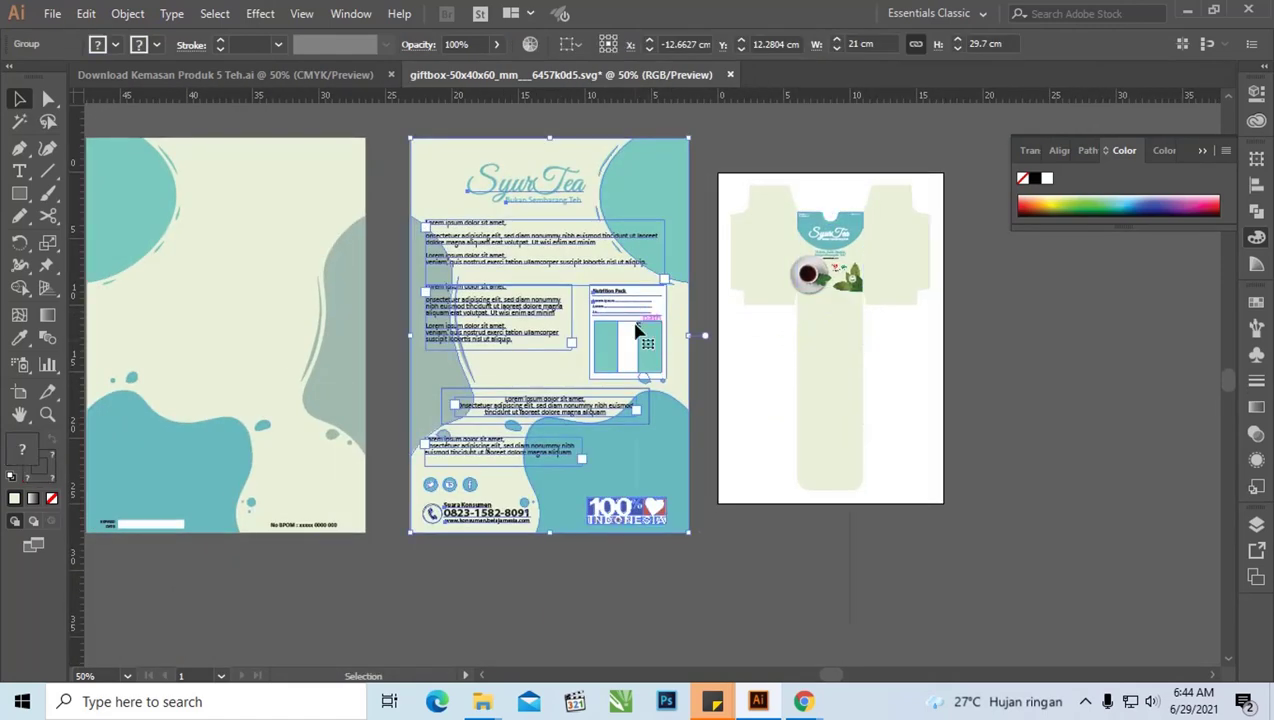
mouse_move(640, 333)
left_mouse_down()
mouse_move(583, 230)
mouse_move(904, 336)
left_mouse_up()
right_click(904, 336)
left_click(1006, 495)
Scale down the back-panel text block and SyurTea logo and place them on the box
mouse_move(876, 275)
left_mouse_down()
mouse_move(697, 374)
mouse_move(670, 453)
left_mouse_up()
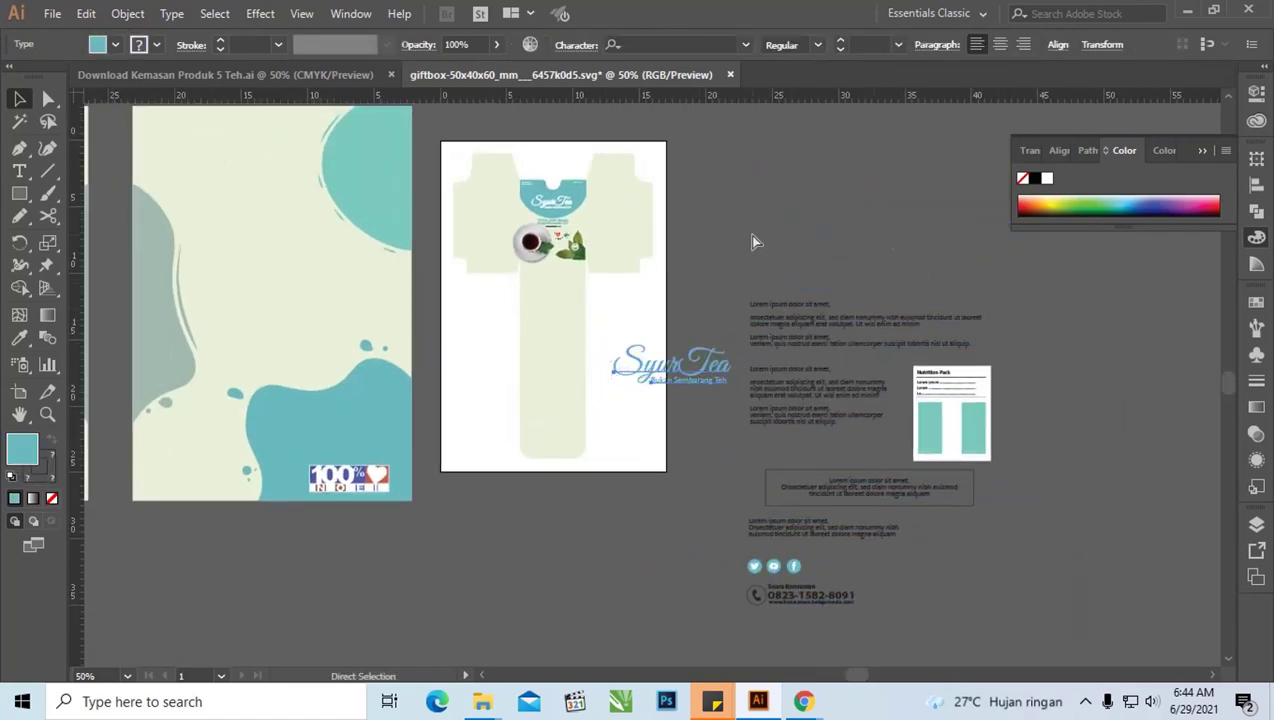
key("ctrl+z")
mouse_move(754, 242)
left_mouse_down()
mouse_move(993, 549)
mouse_move(802, 412)
left_mouse_up()
left_click_drag(833, 344, 785, 381)
scroll(785, 381, "up", 5)
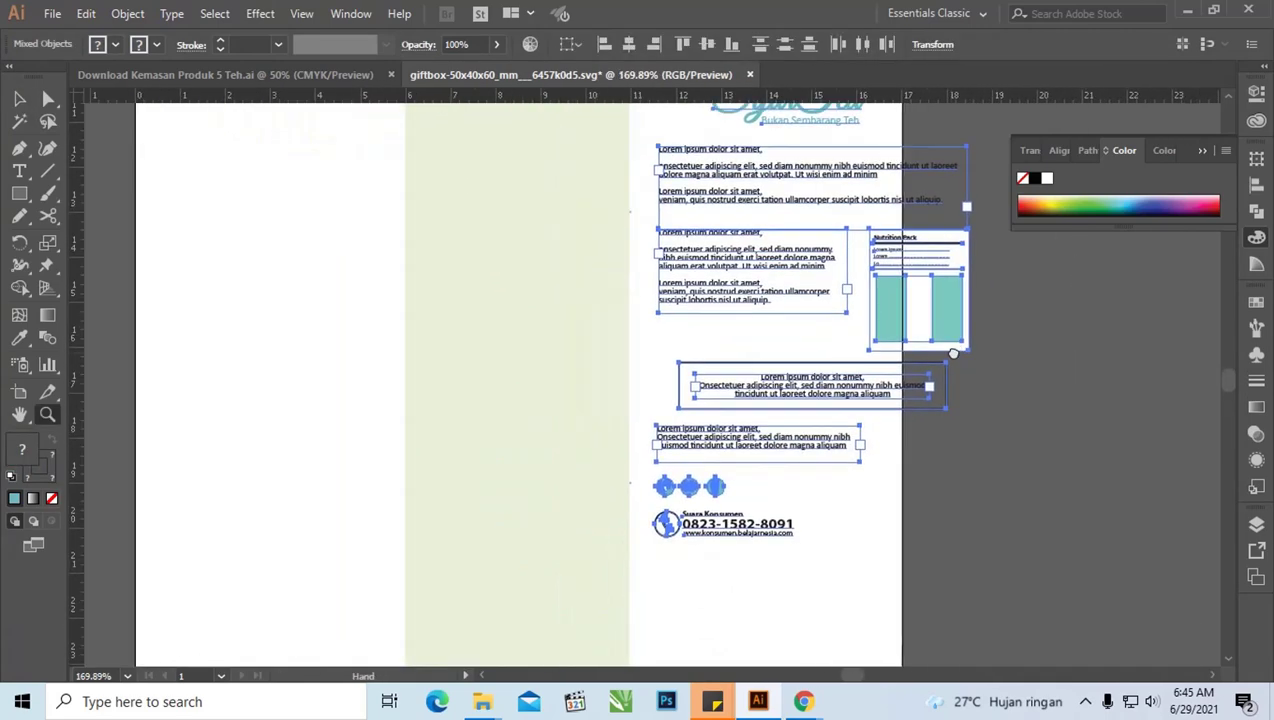
scroll(900, 400, "down", 2)
scroll(1000, 410, "up", 2)
left_click(1010, 418)
Draw a black-outlined rectangle on the box's long panel
key("ctrl+1")
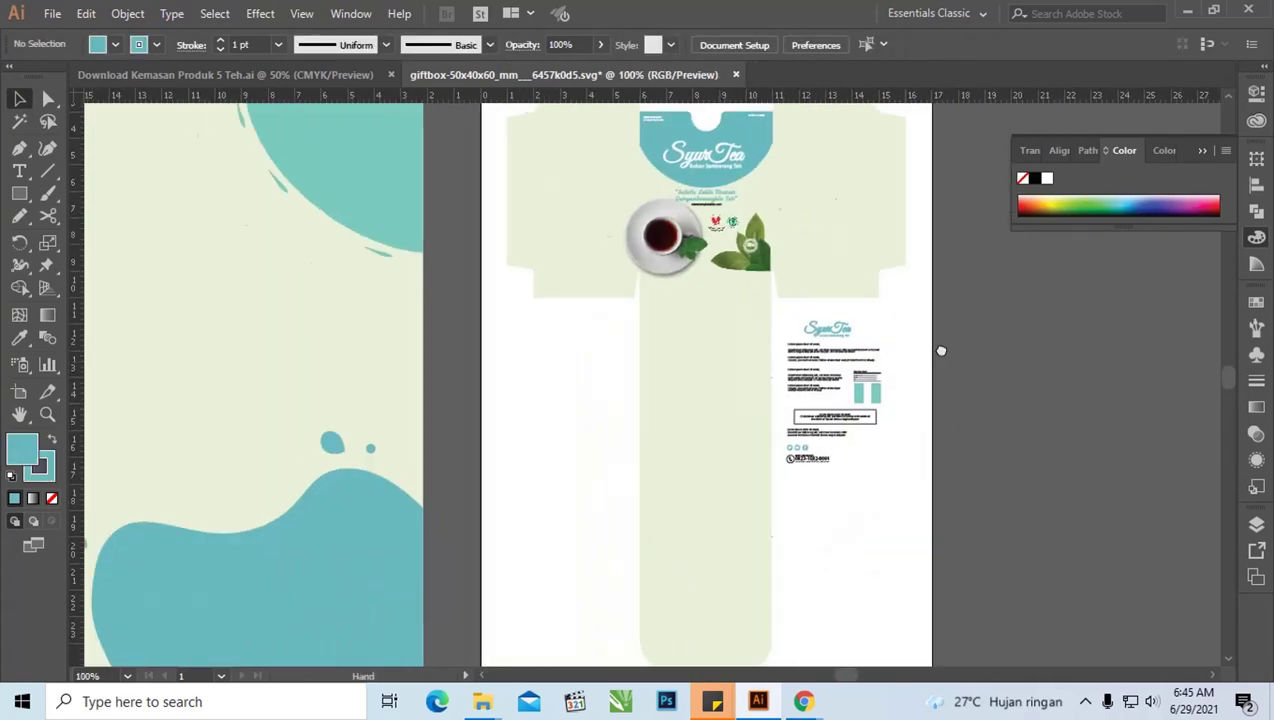
left_click(902, 308)
key("m")
left_click_drag(863, 501, 732, 343)
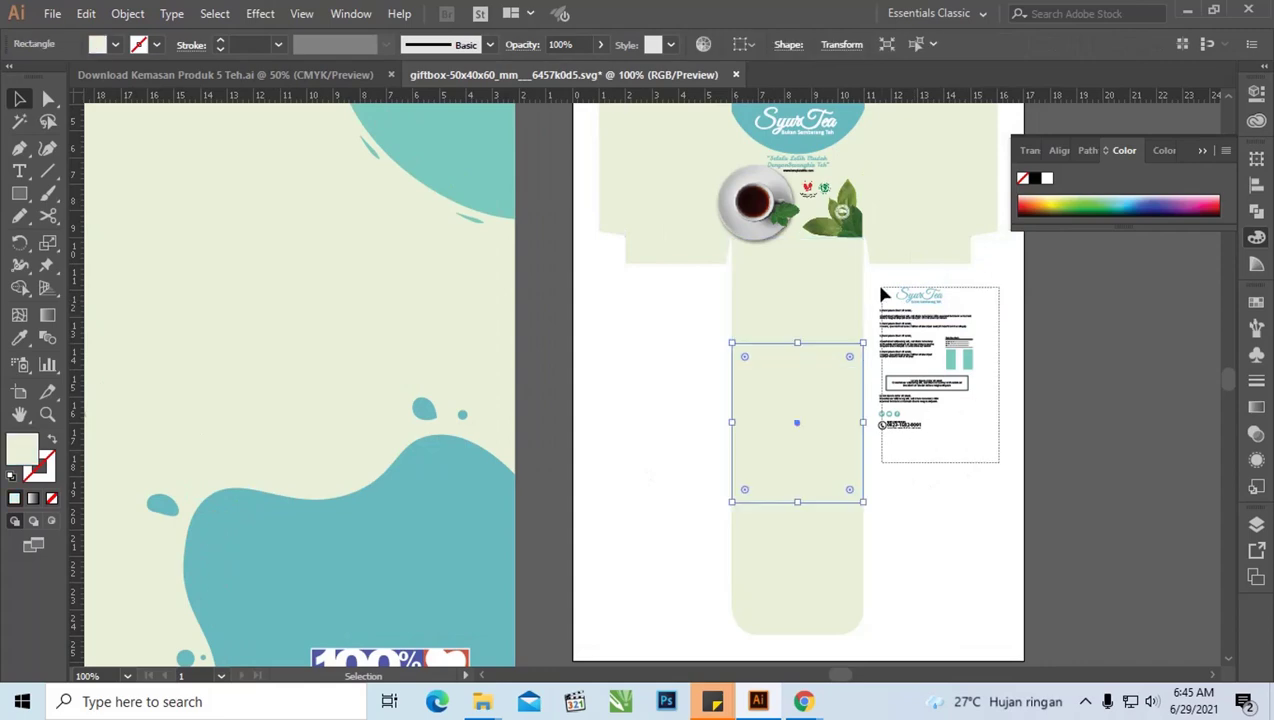
double_click(22, 448)
left_click(461, 73)
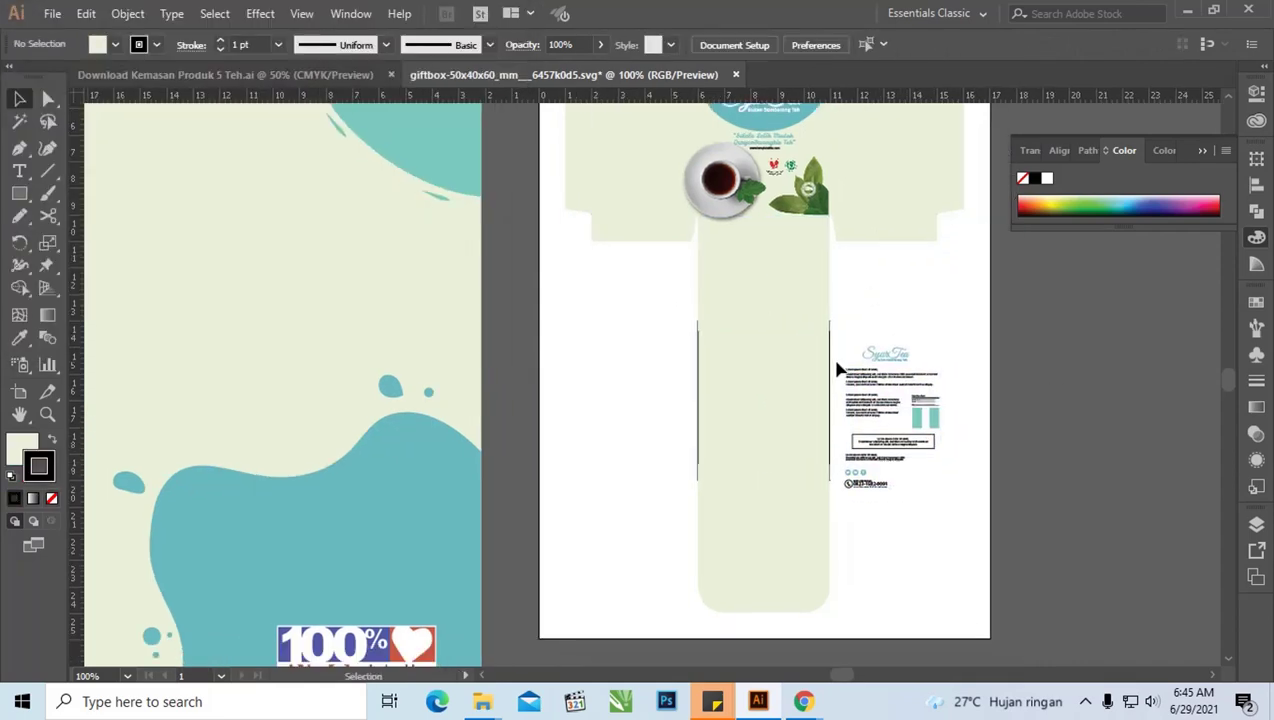
left_click(828, 364)
left_click(962, 476)
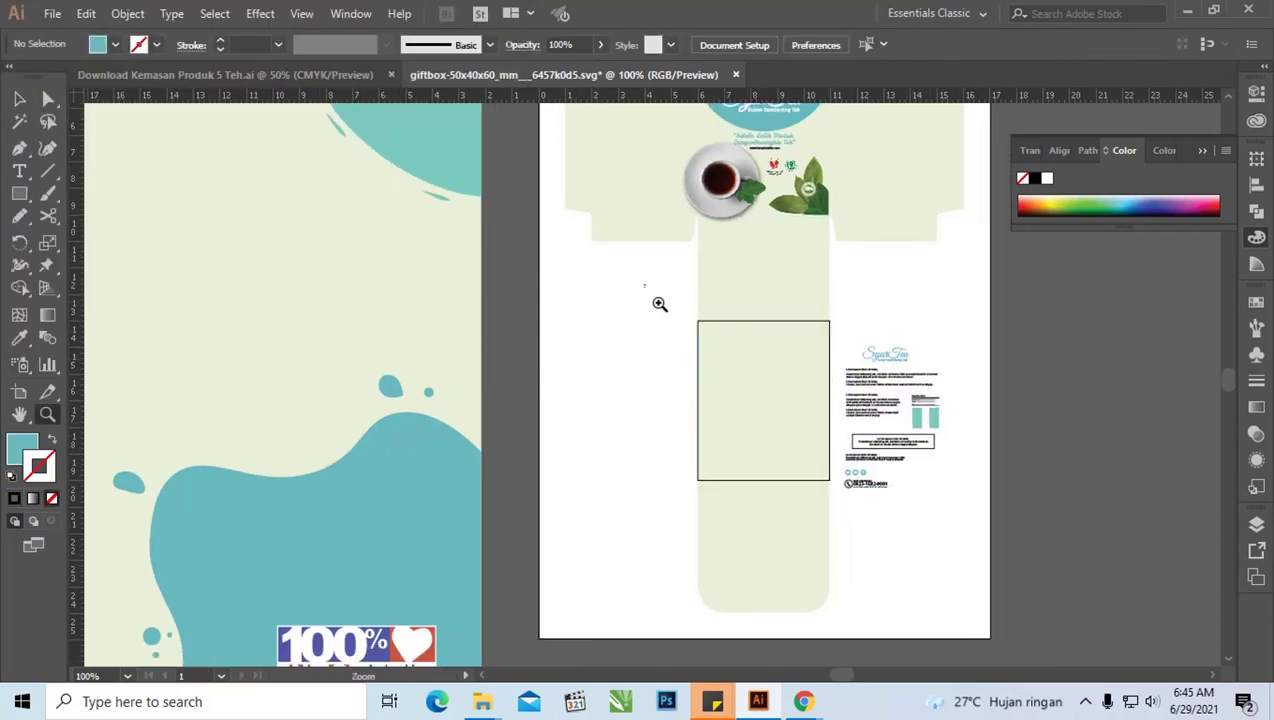
Move the 100% Indonesia badge below the contact details and shrink it
left_click(896, 470)
left_click(799, 256)
key("ctrl+1")
scroll(815, 258, "up", 5)
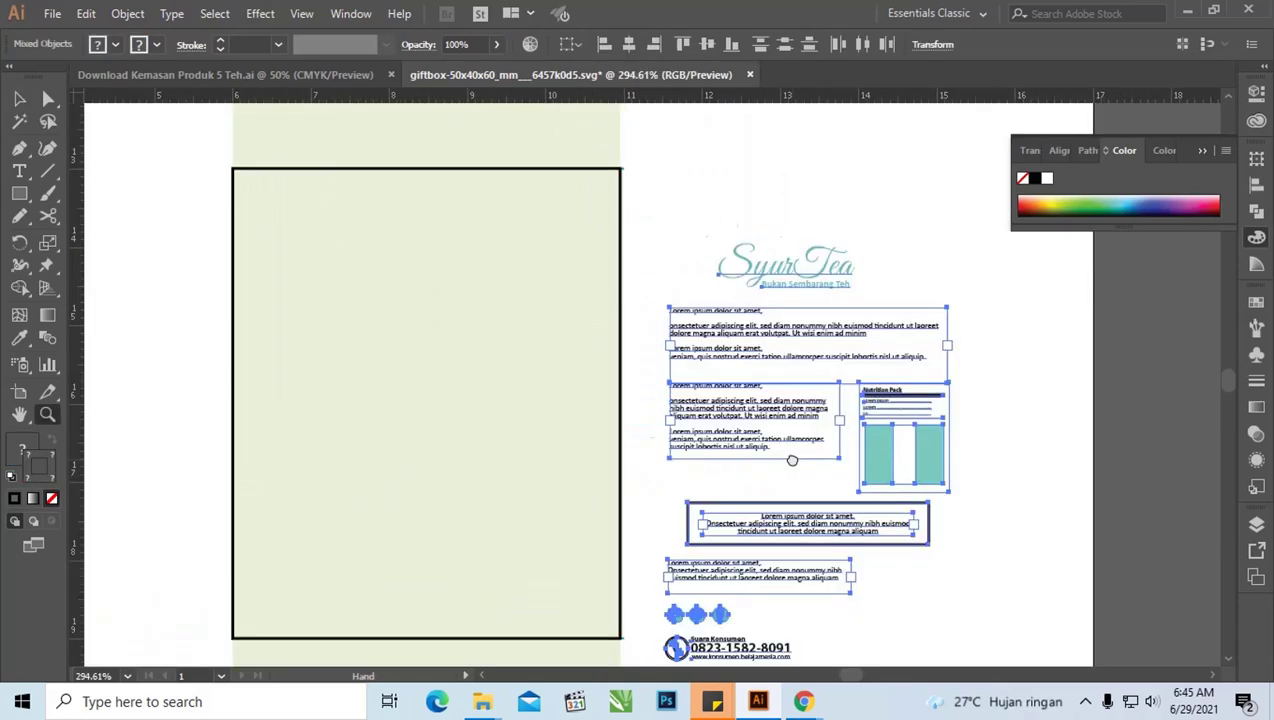
left_click(898, 202)
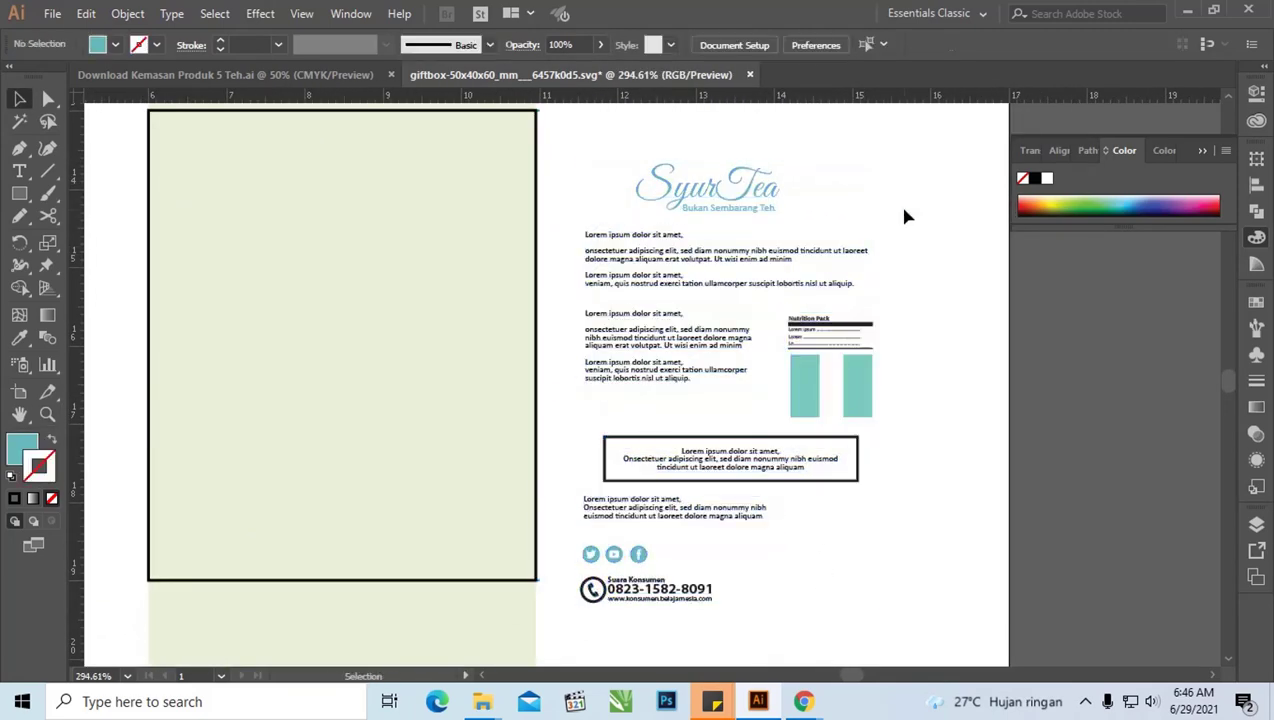
scroll(435, 390, "down", 3)
left_click_drag(270, 597, 904, 427)
scroll(1150, 545, "up", 5)
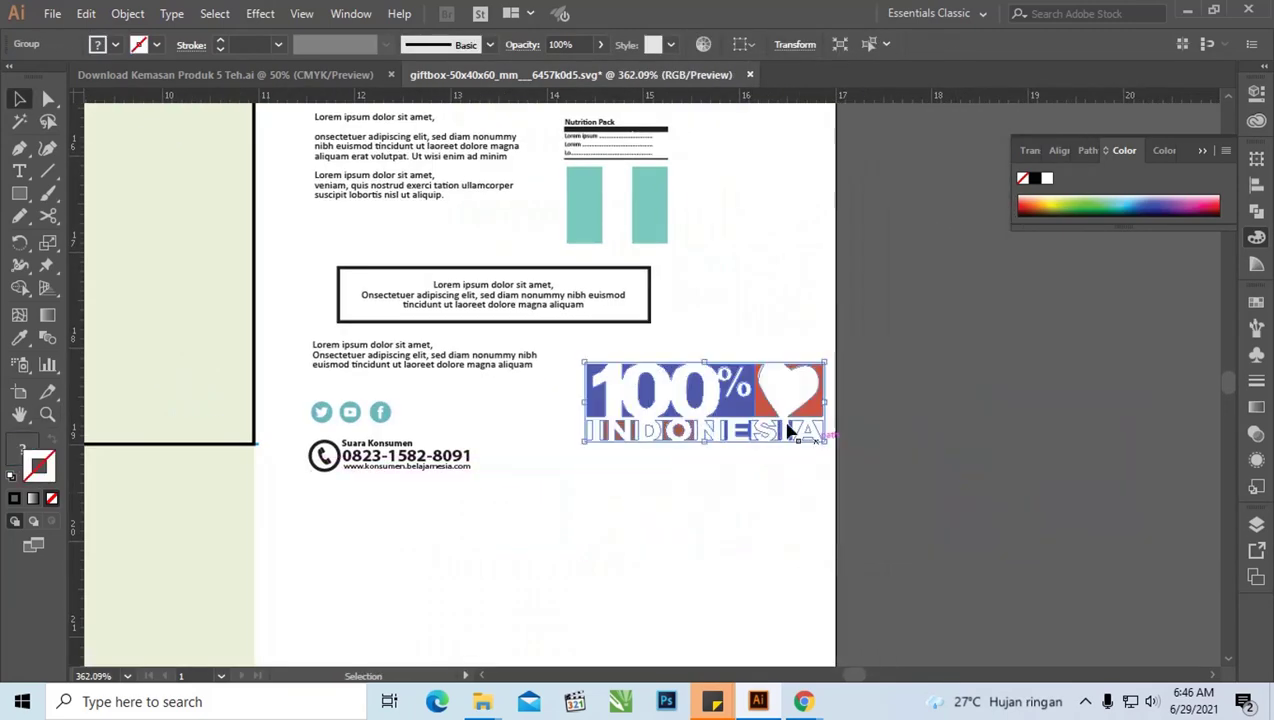
mouse_move(1150, 545)
left_mouse_down()
mouse_move(745, 445)
mouse_move(869, 427)
left_mouse_up()
key("ctrl+shift+a")
key("ctrl+1")
Reflect the back-panel text group so it turns upside down
left_click(725, 340)
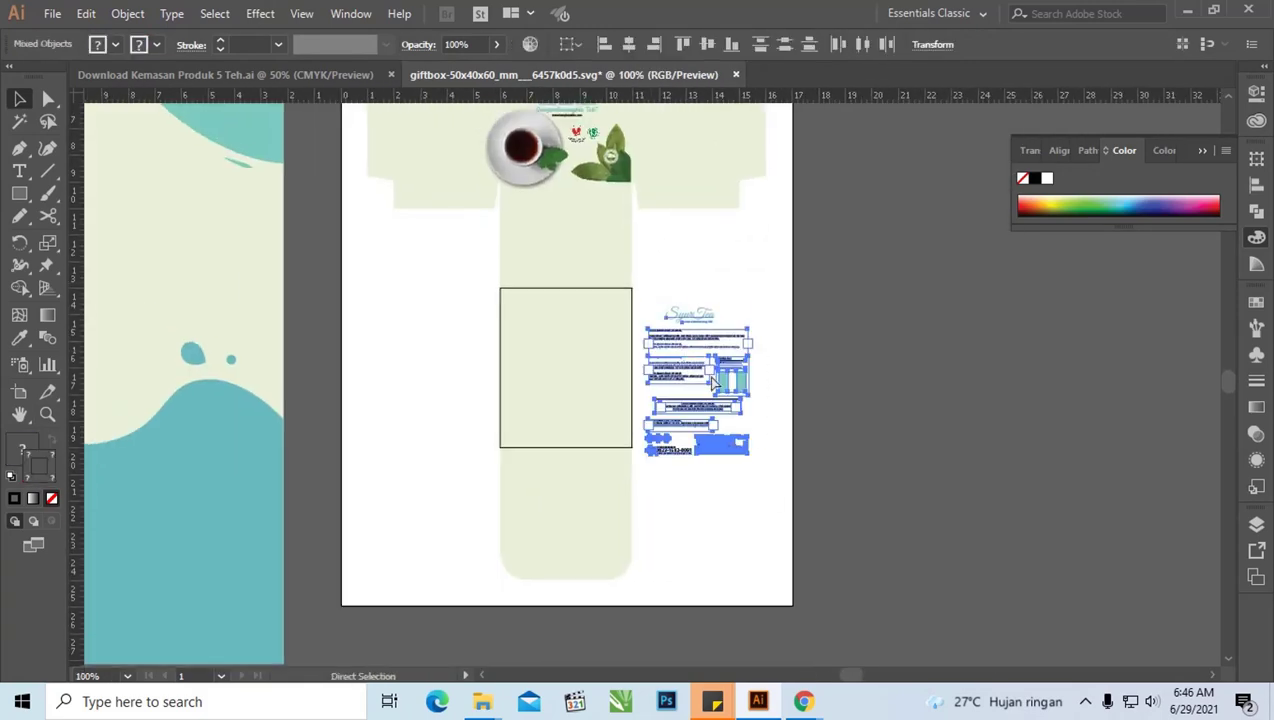
right_click(729, 334)
left_click(995, 600)
left_click(167, 298)
scroll(742, 372, "up", 3)
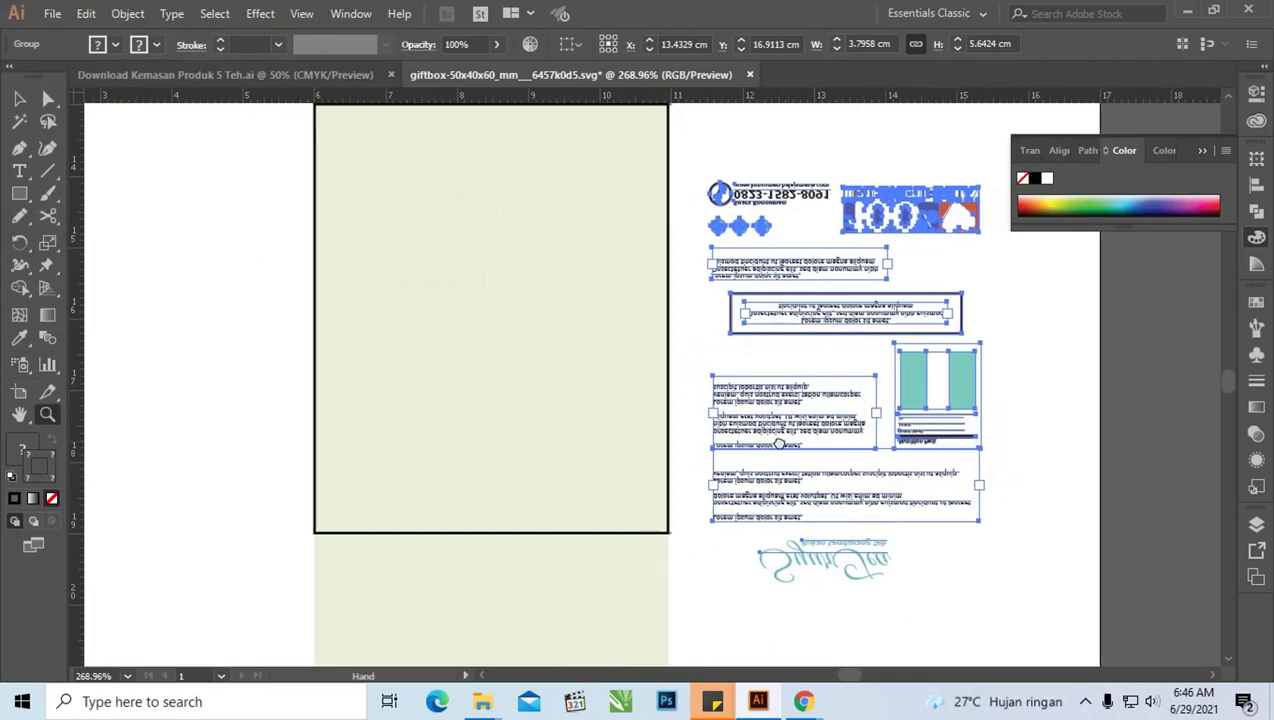
right_click(742, 372)
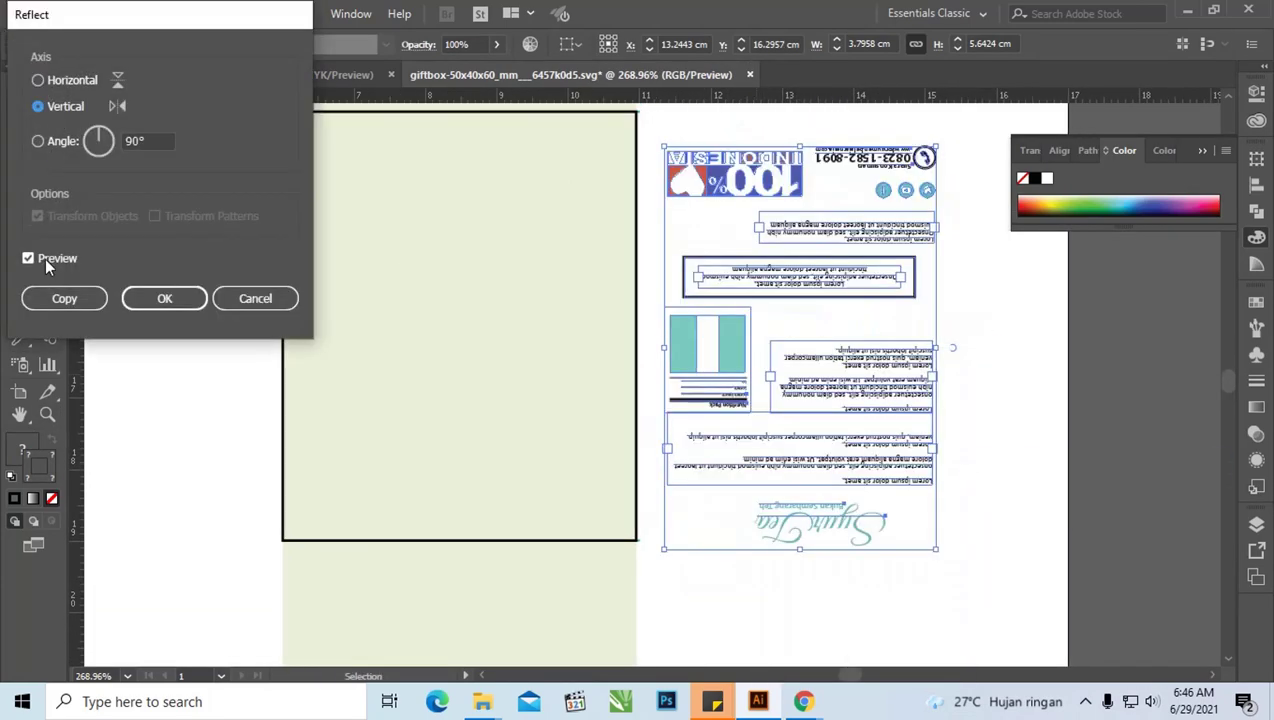
left_click(165, 296)
Place the flipped text group inside the rectangle on the long panel
left_click_drag(827, 287, 489, 275)
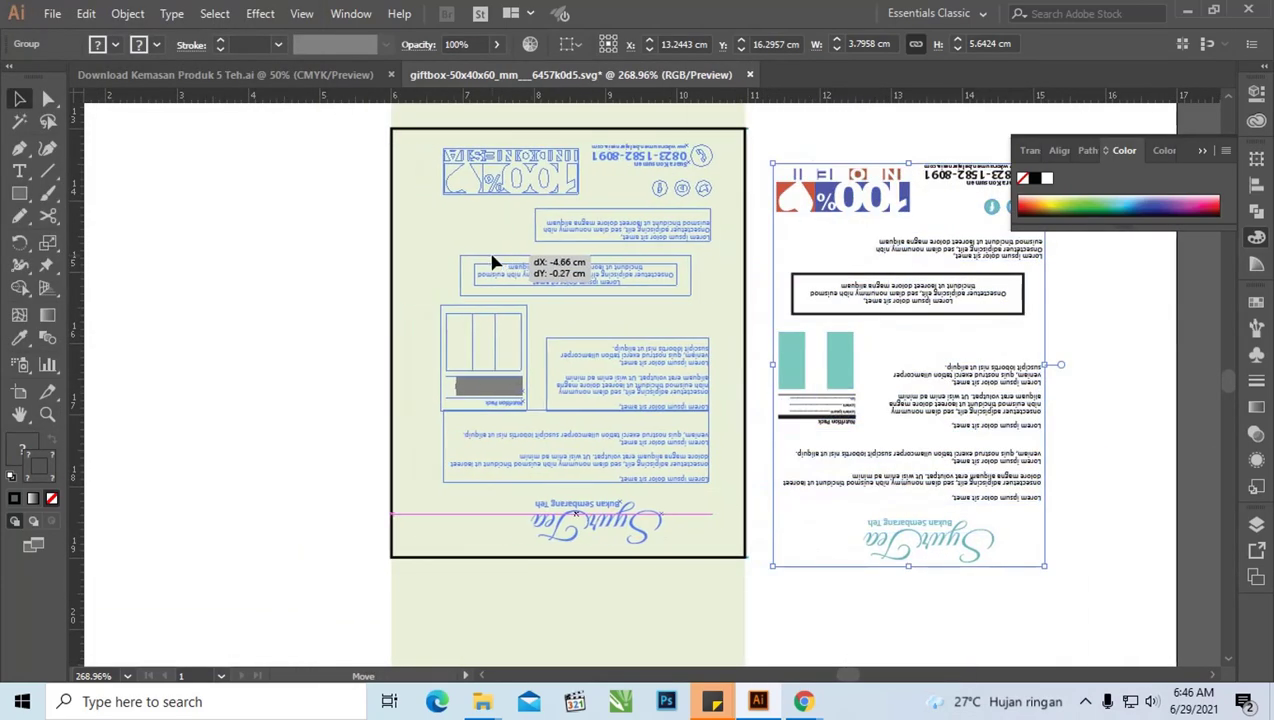
left_click(746, 216)
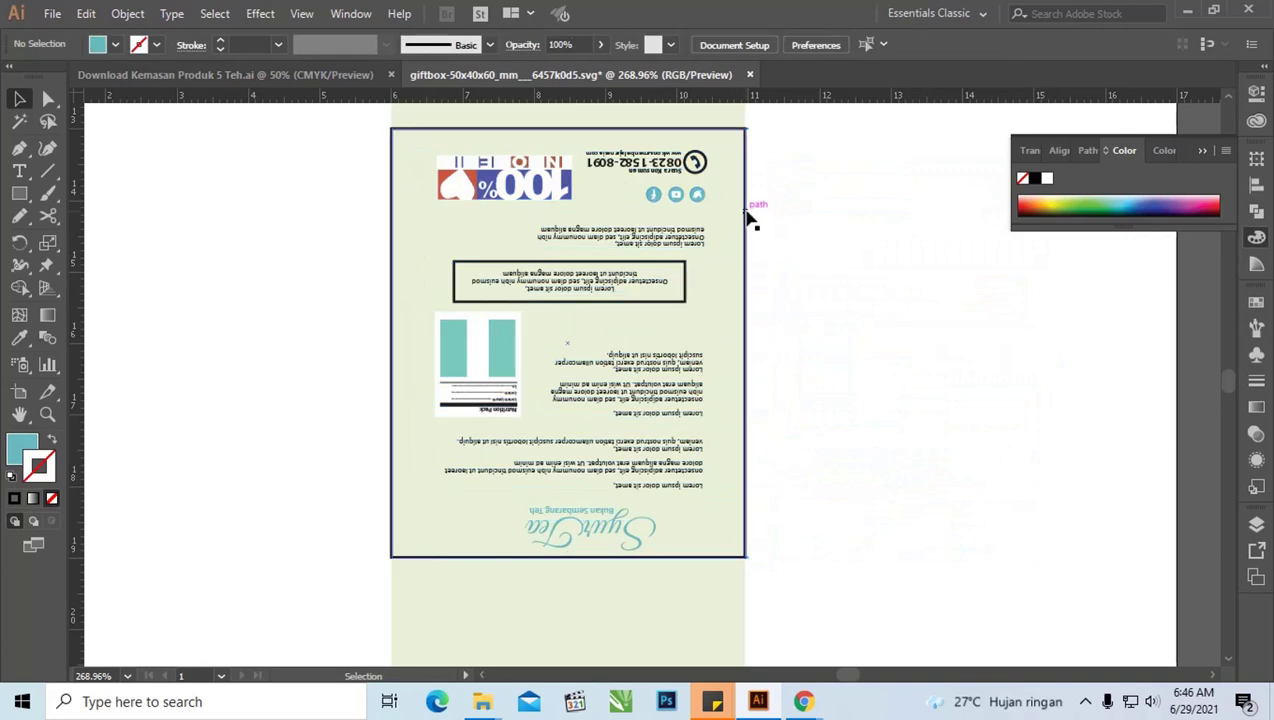
double_click(680, 300)
left_click(464, 251)
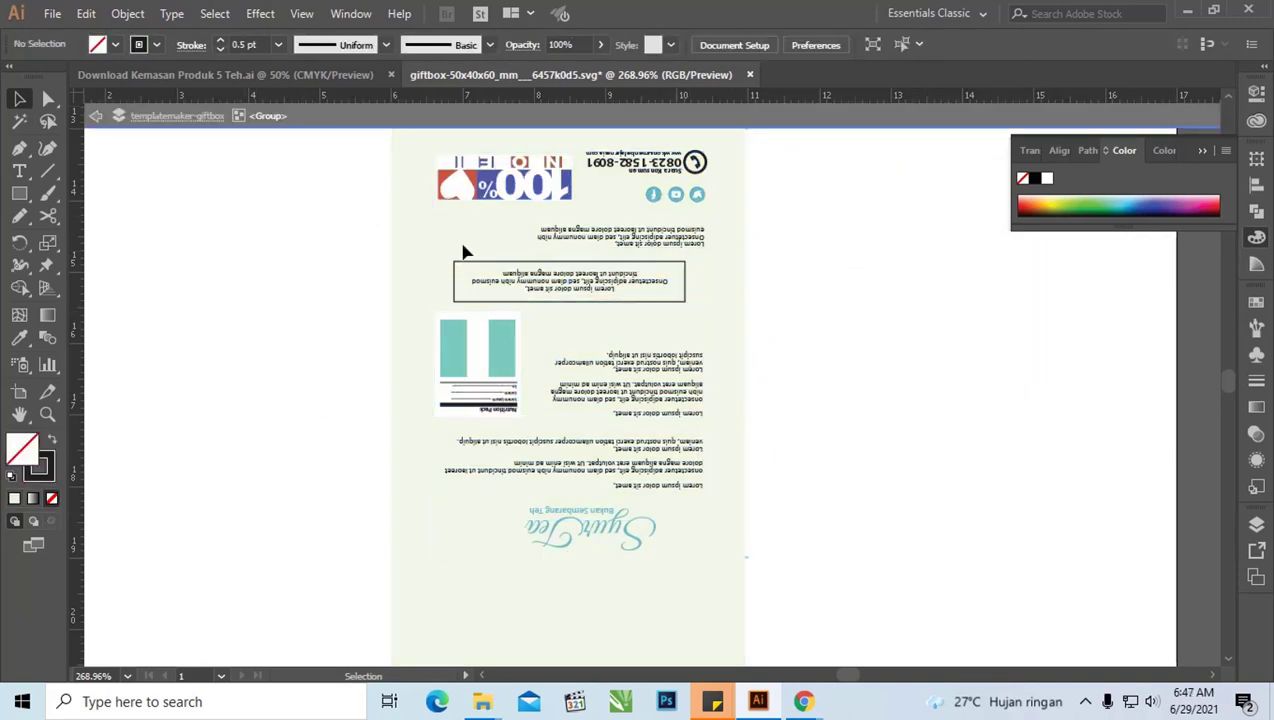
key("Escape")
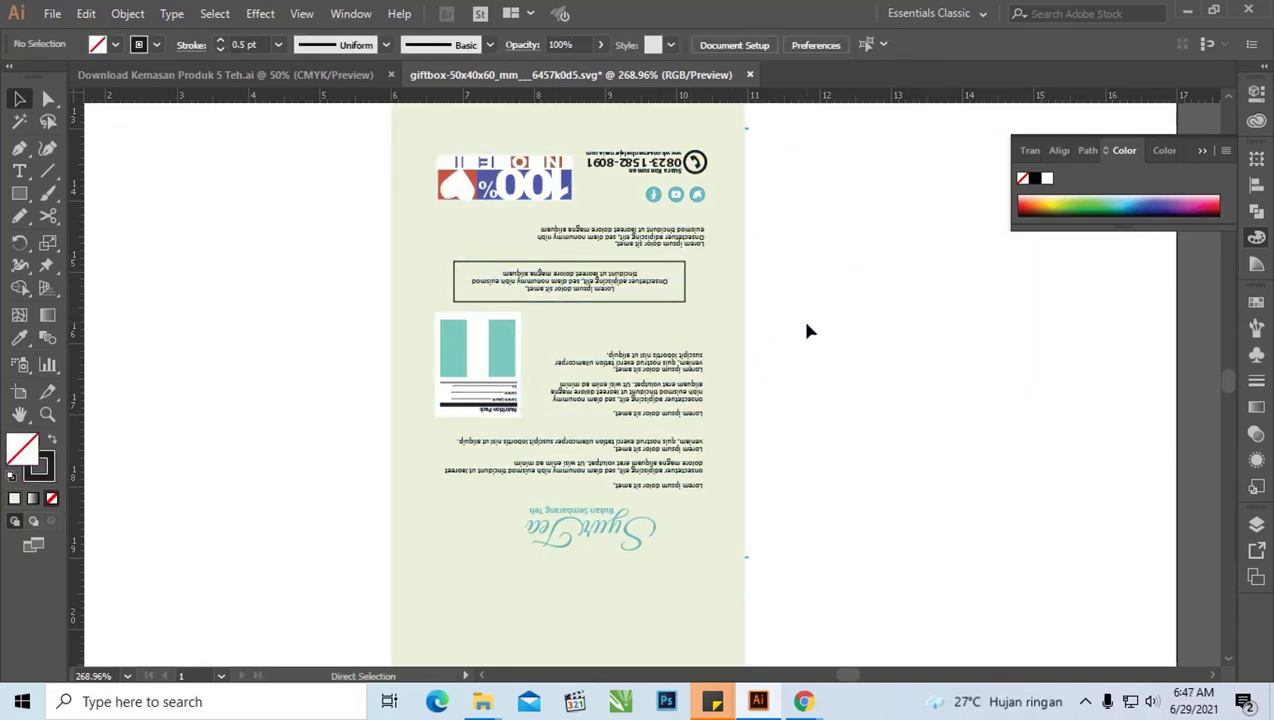
key("ctrl+minus")
key("ctrl+minus")
key("ctrl+minus")
key("ctrl+minus")
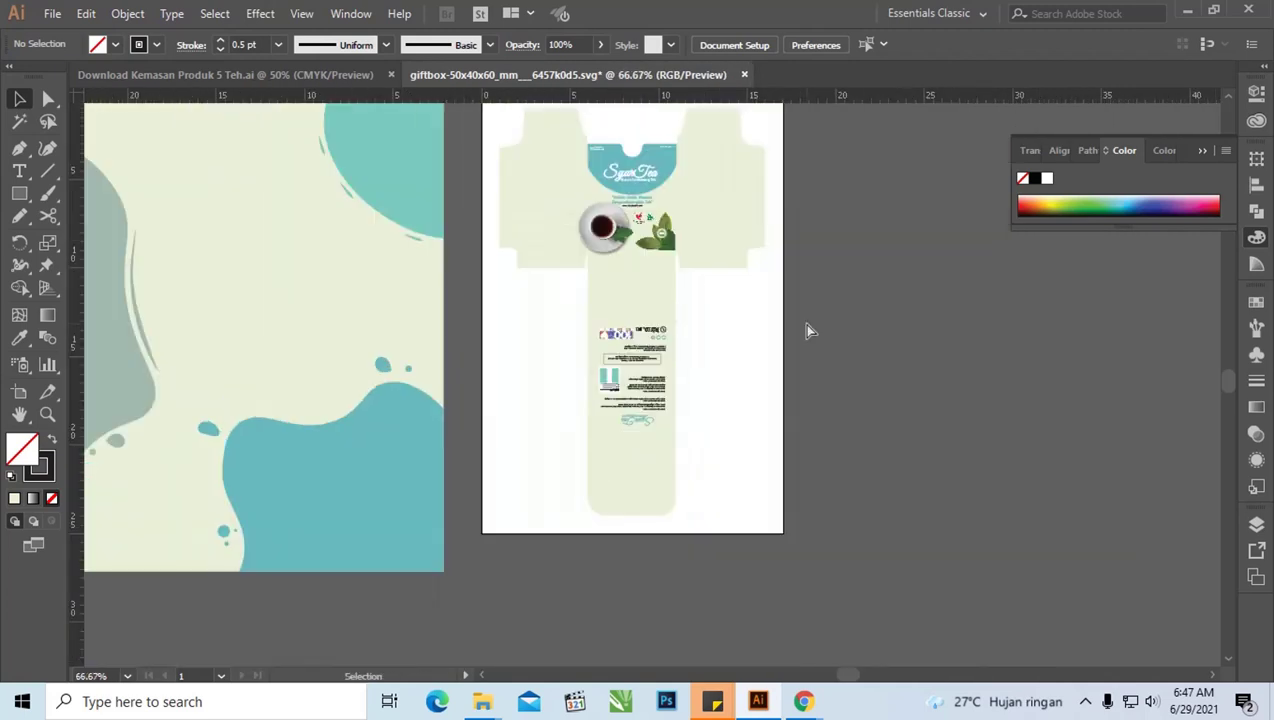
Ungroup the pasteboard artwork and delete the cream background rectangle
mouse_move(500, 343)
left_mouse_down()
mouse_move(674, 390)
mouse_move(657, 378)
left_mouse_up()
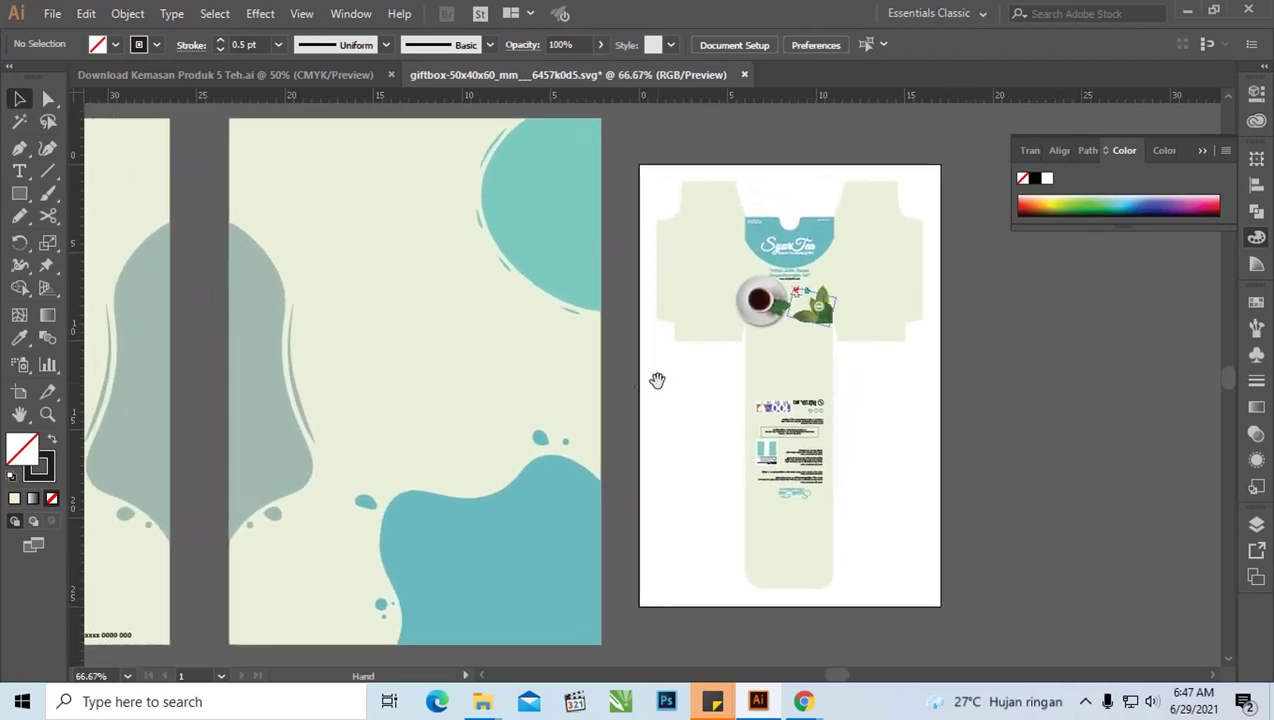
left_click(548, 467)
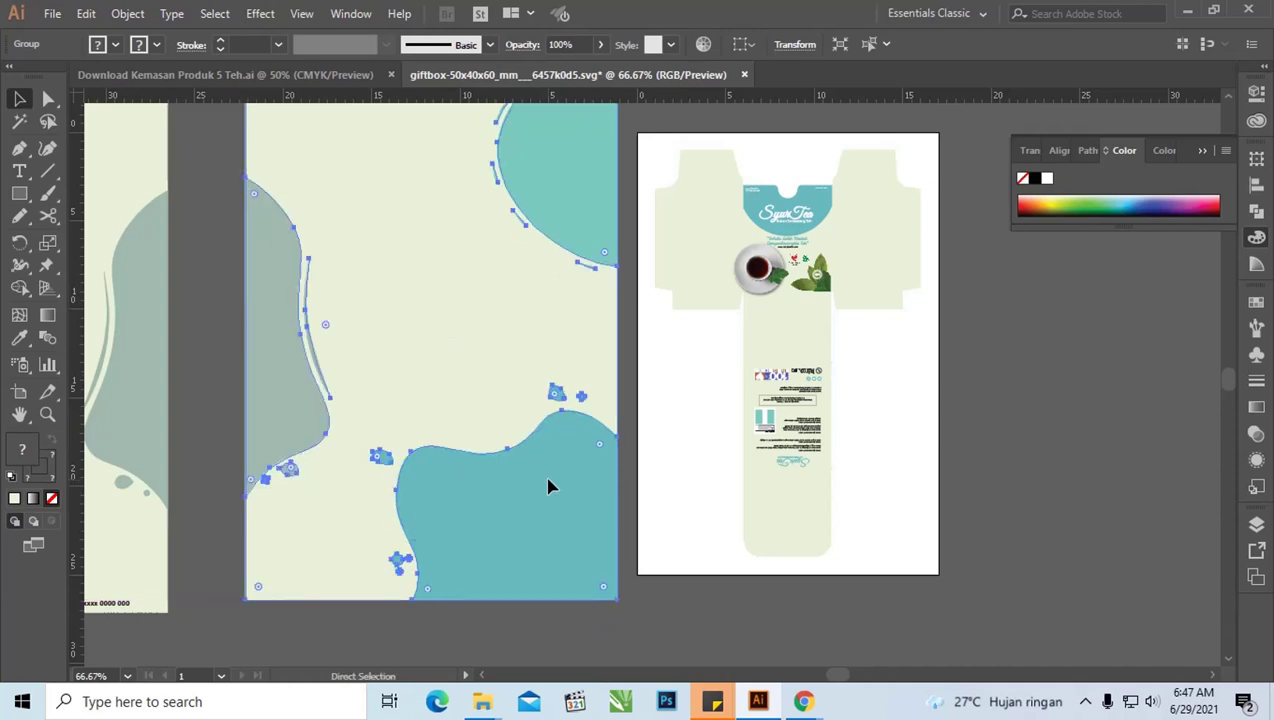
right_click(549, 480)
left_click(618, 335)
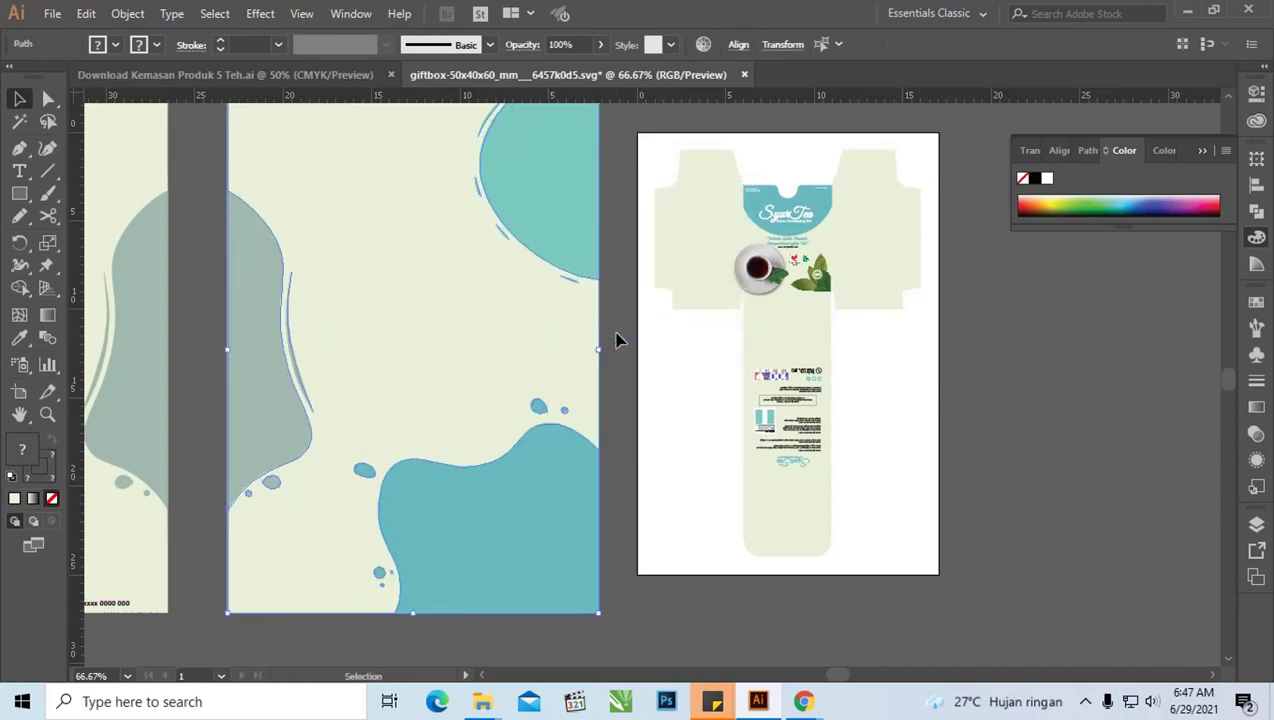
left_click_drag(549, 337, 558, 337)
key("Delete")
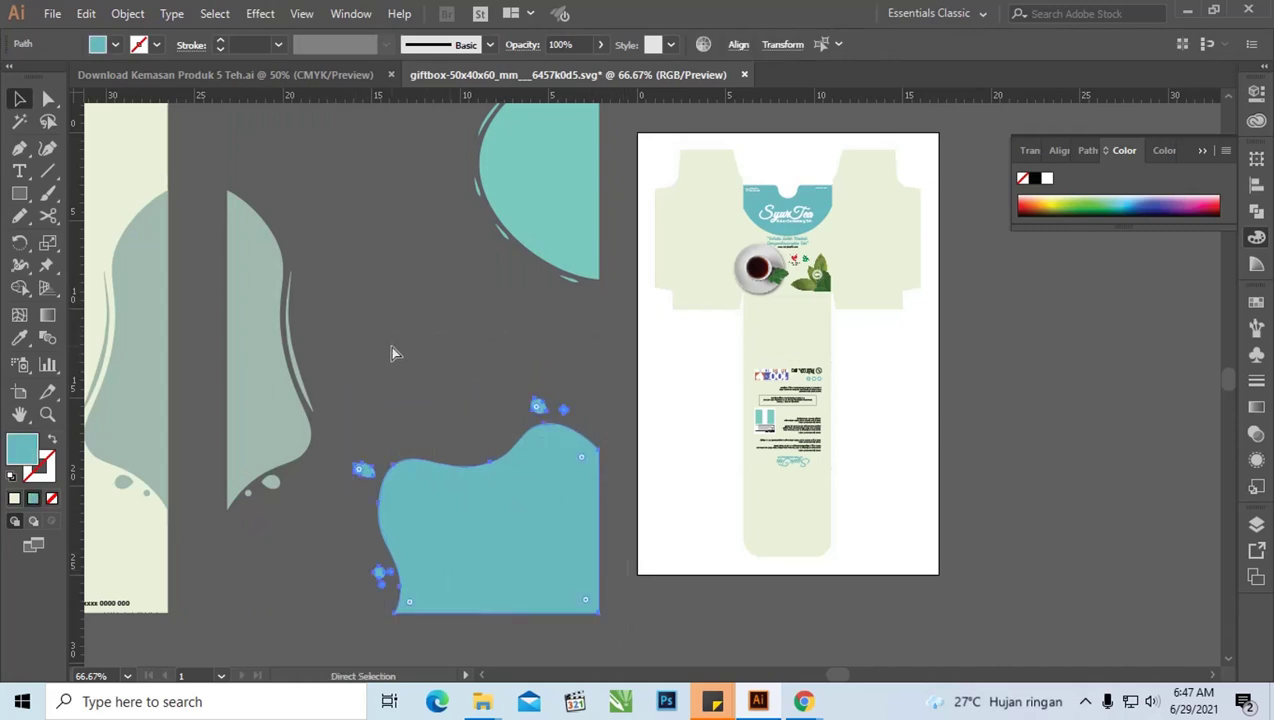
Move the teal splash group onto the box's right panel and shrink it to fit
left_click_drag(541, 476, 869, 251)
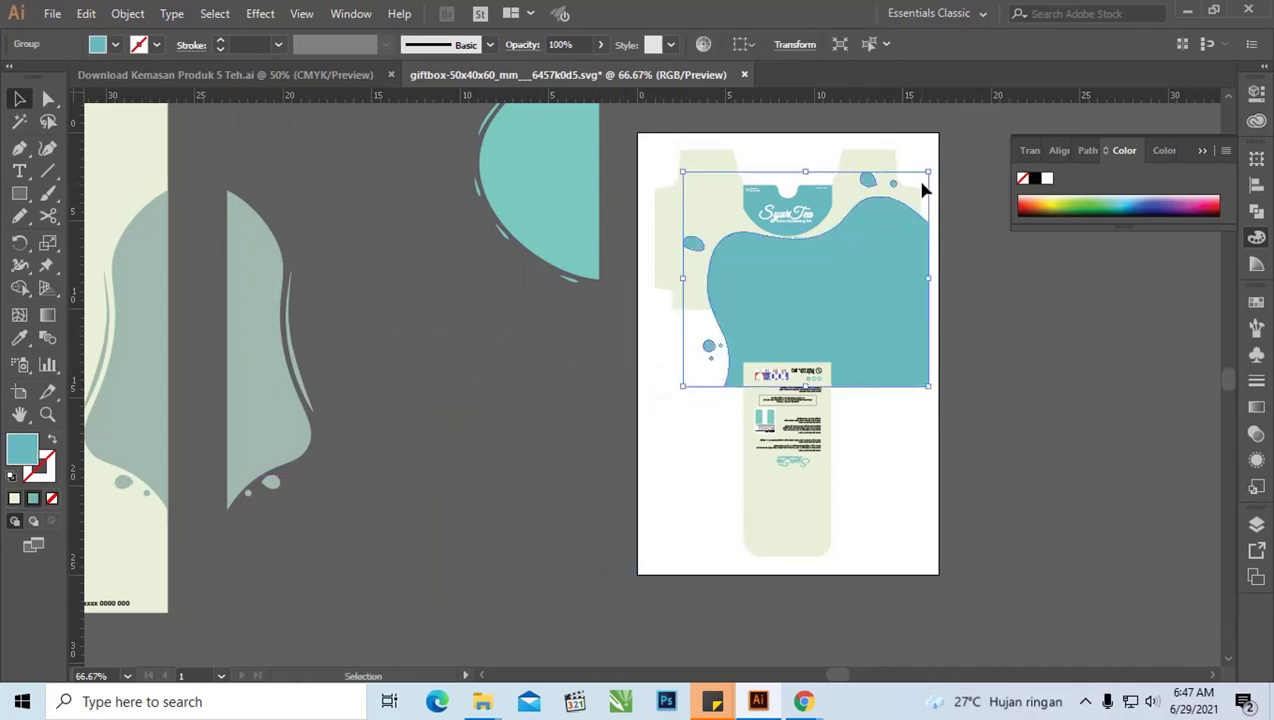
left_click_drag(928, 173, 810, 275)
left_click_drag(767, 319, 907, 219)
left_click_drag(943, 176, 904, 212)
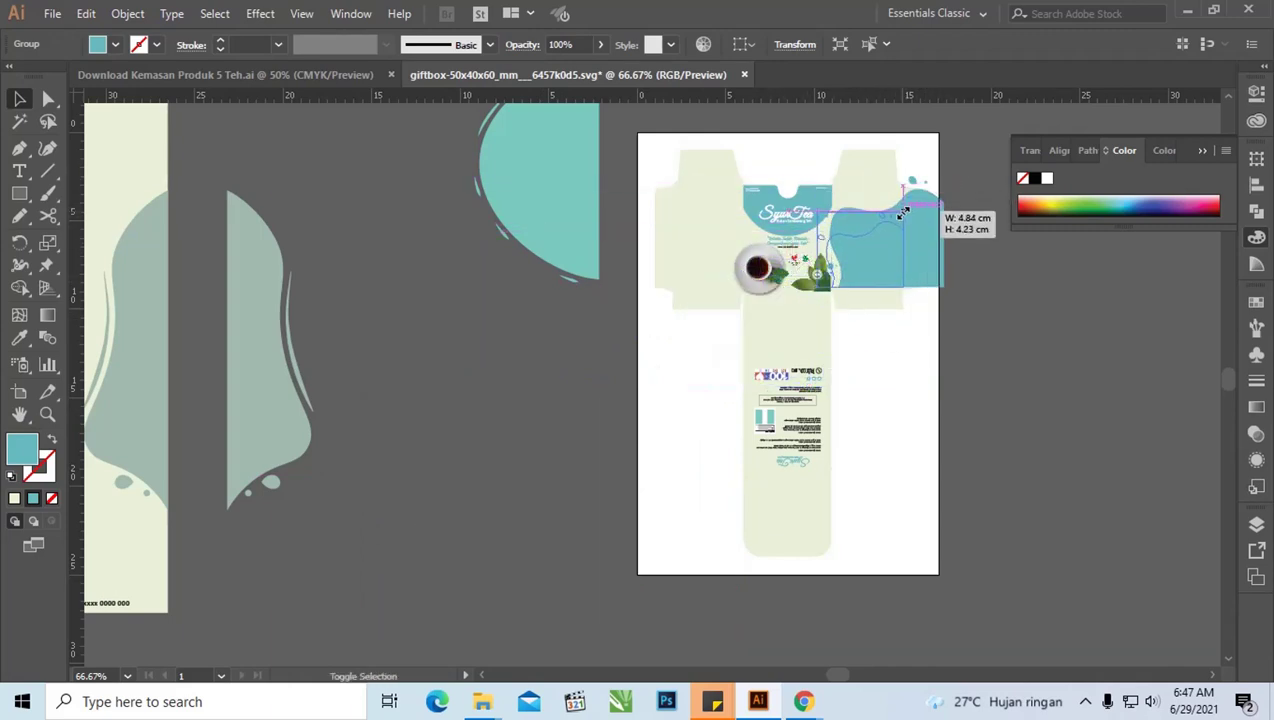
left_click(778, 306)
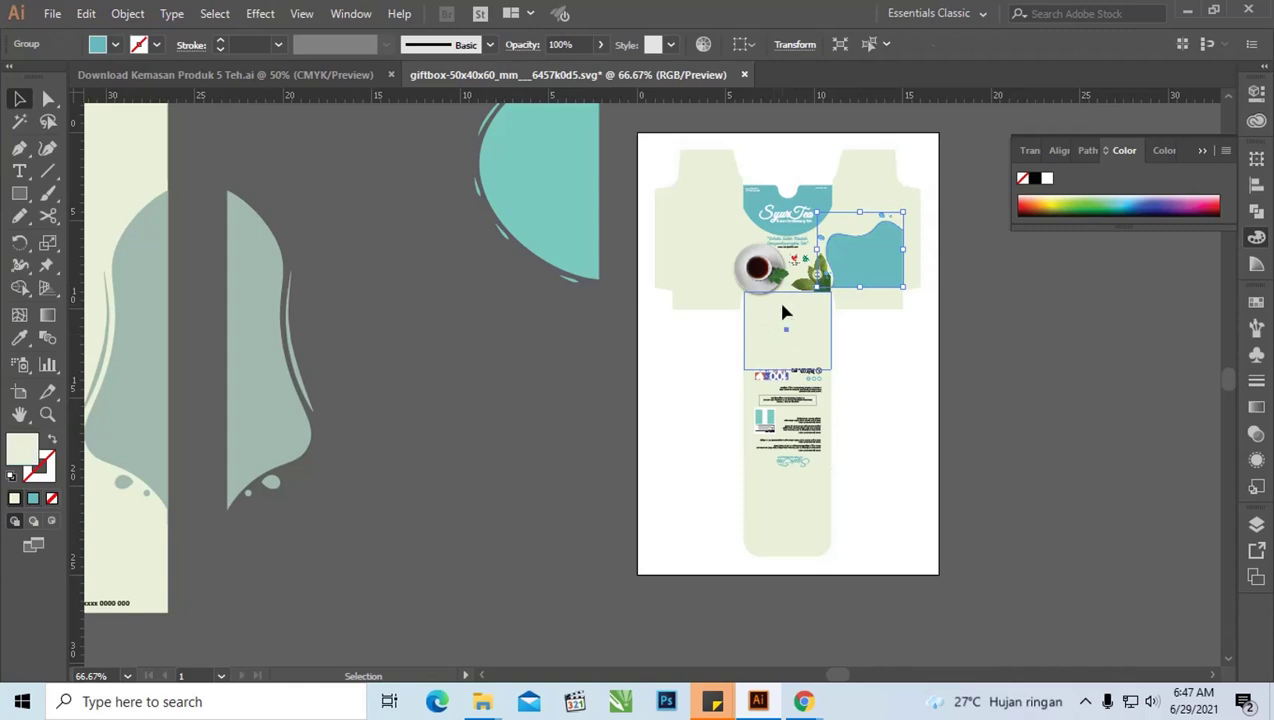
key("z")
mouse_move(700, 256)
left_mouse_down()
mouse_move(846, 350)
mouse_move(907, 340)
left_mouse_up()
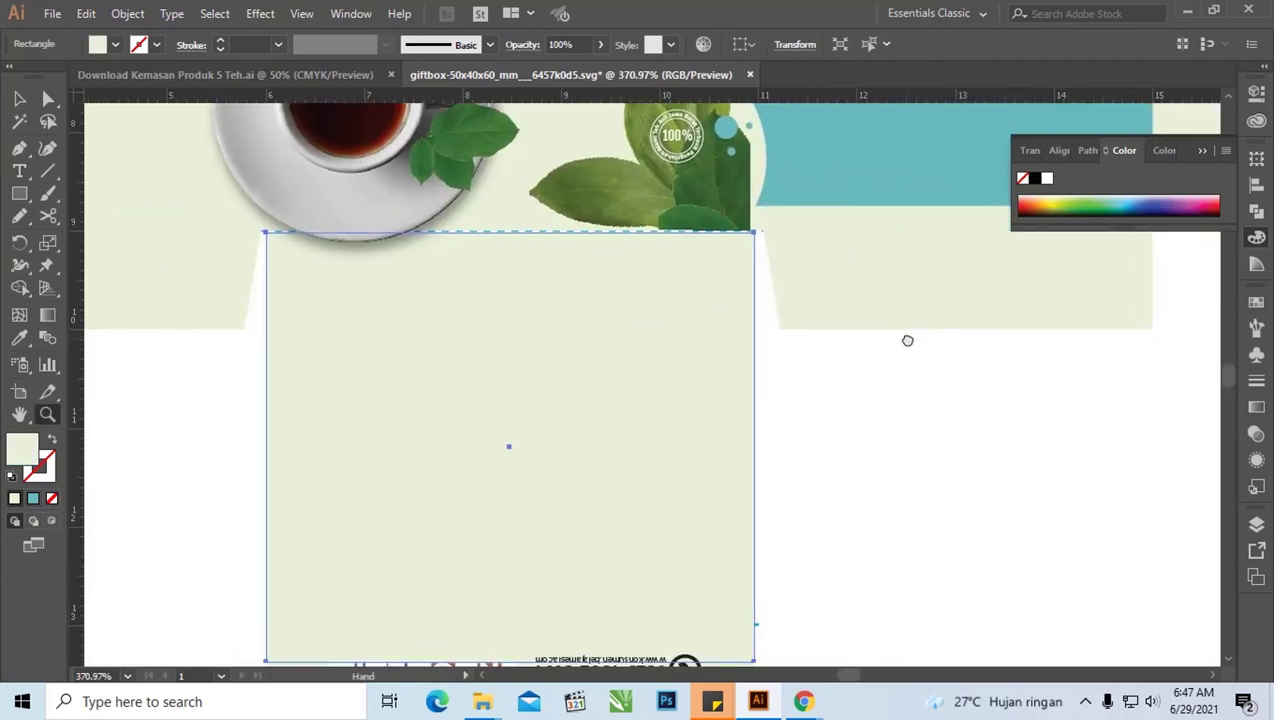
key("ctrl+1")
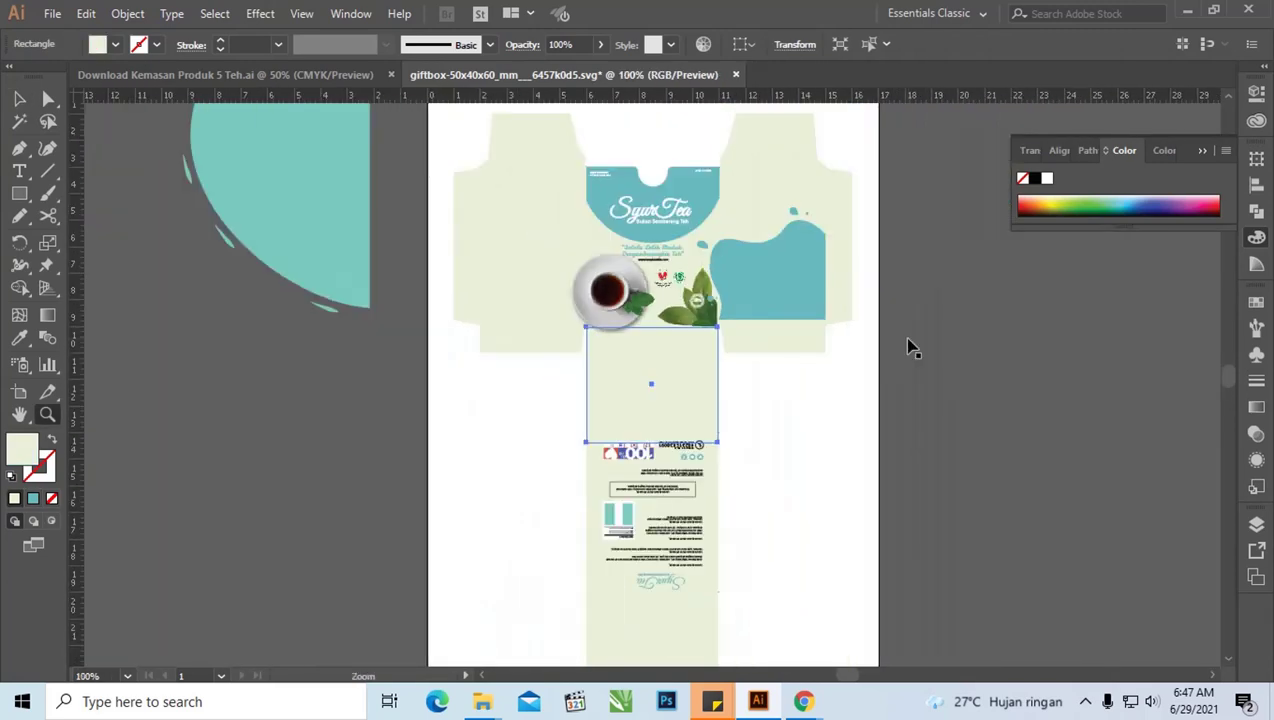
Scale the teal splash slightly smaller toward the bottom-right of the panel
scroll(740, 280, "down", 1)
scroll(740, 280, "left", 1)
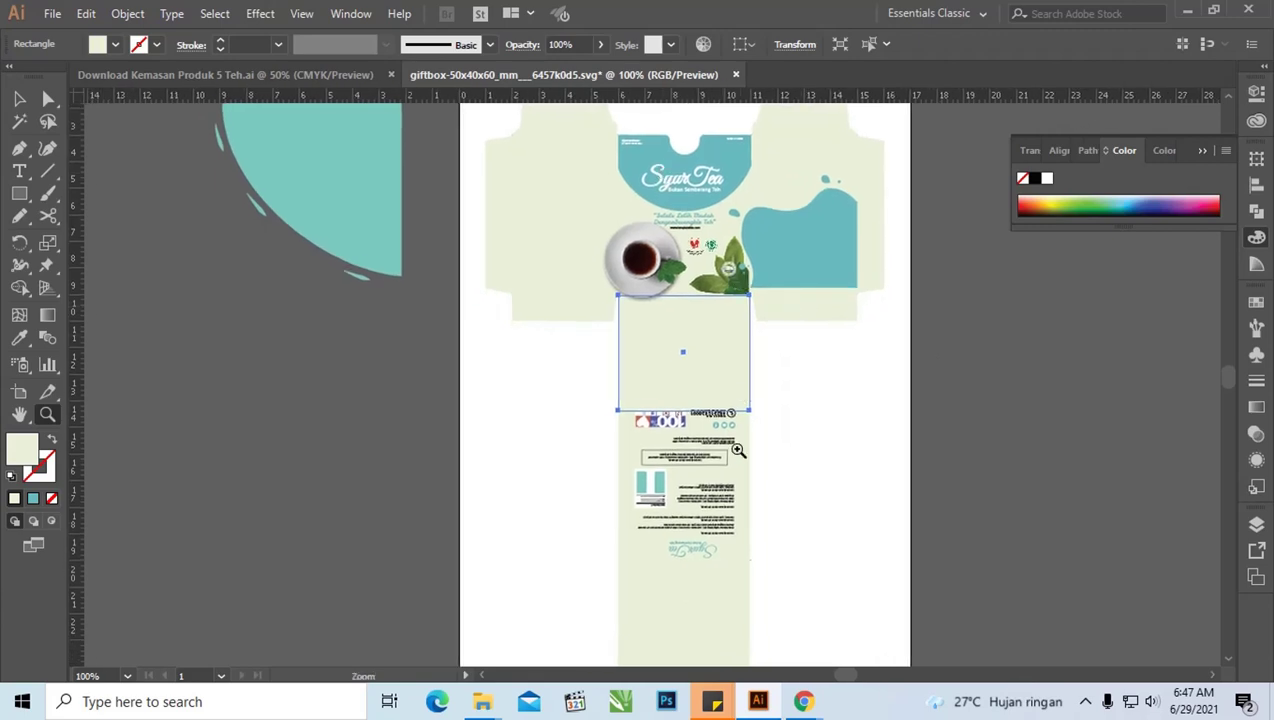
left_click_drag(738, 451, 750, 410)
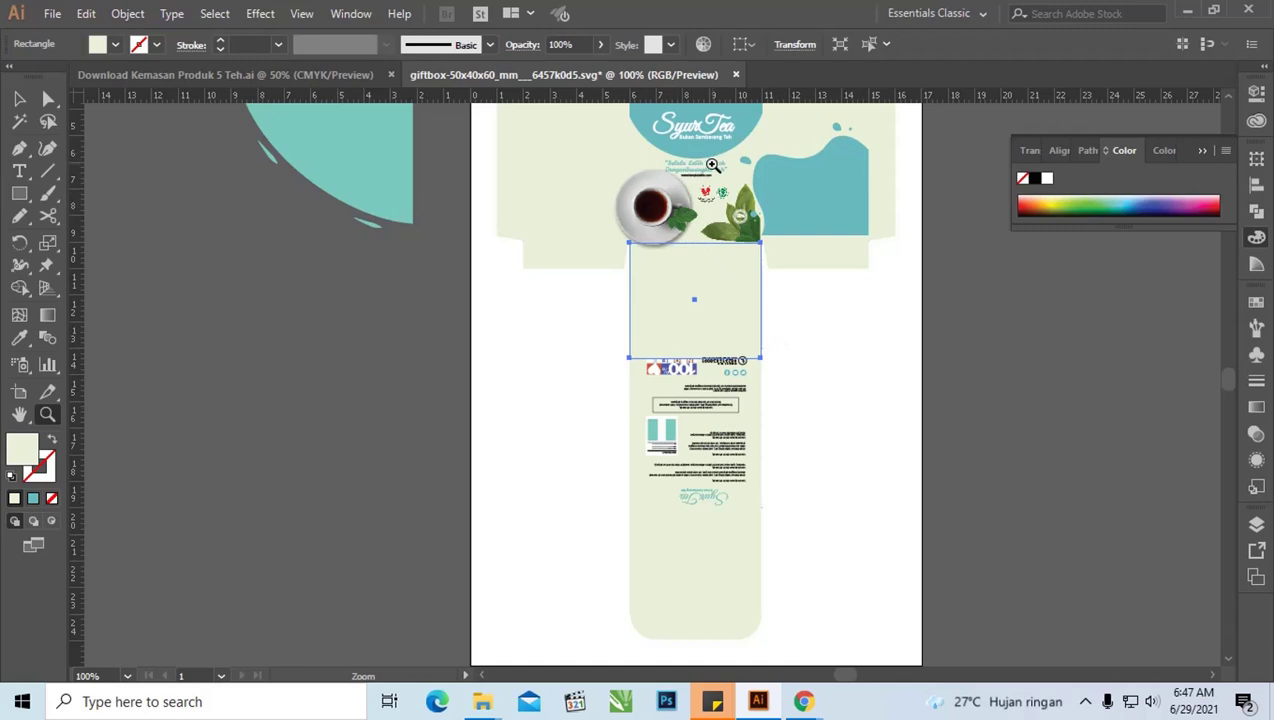
scroll(718, 276, "up", 1)
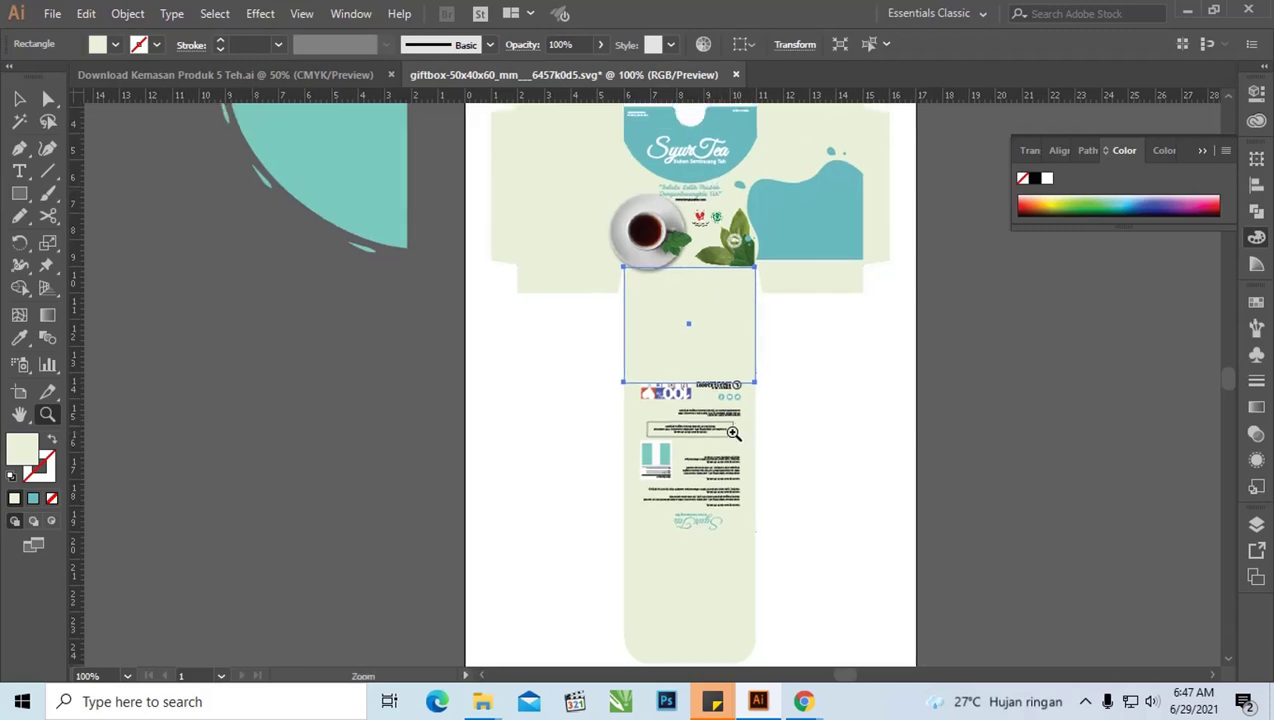
scroll(735, 410, "up", 1)
key("v")
left_click(800, 222)
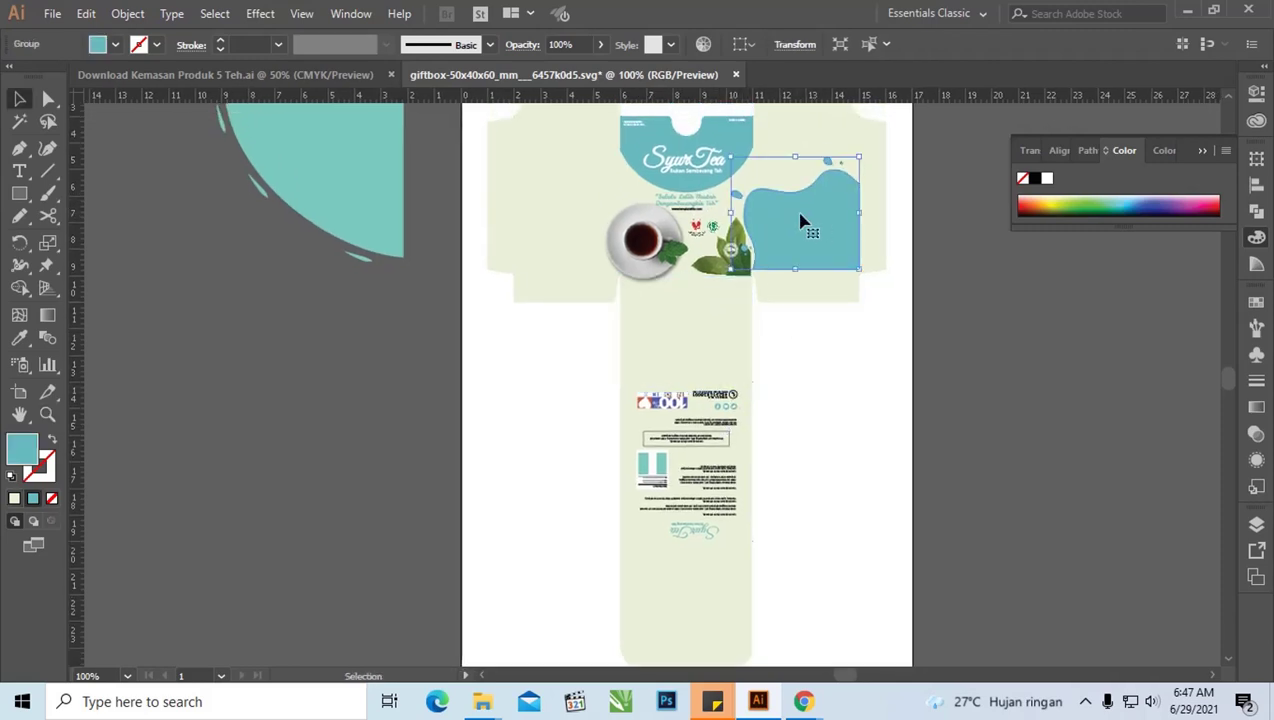
left_click_drag(731, 157, 750, 174)
left_click(895, 342)
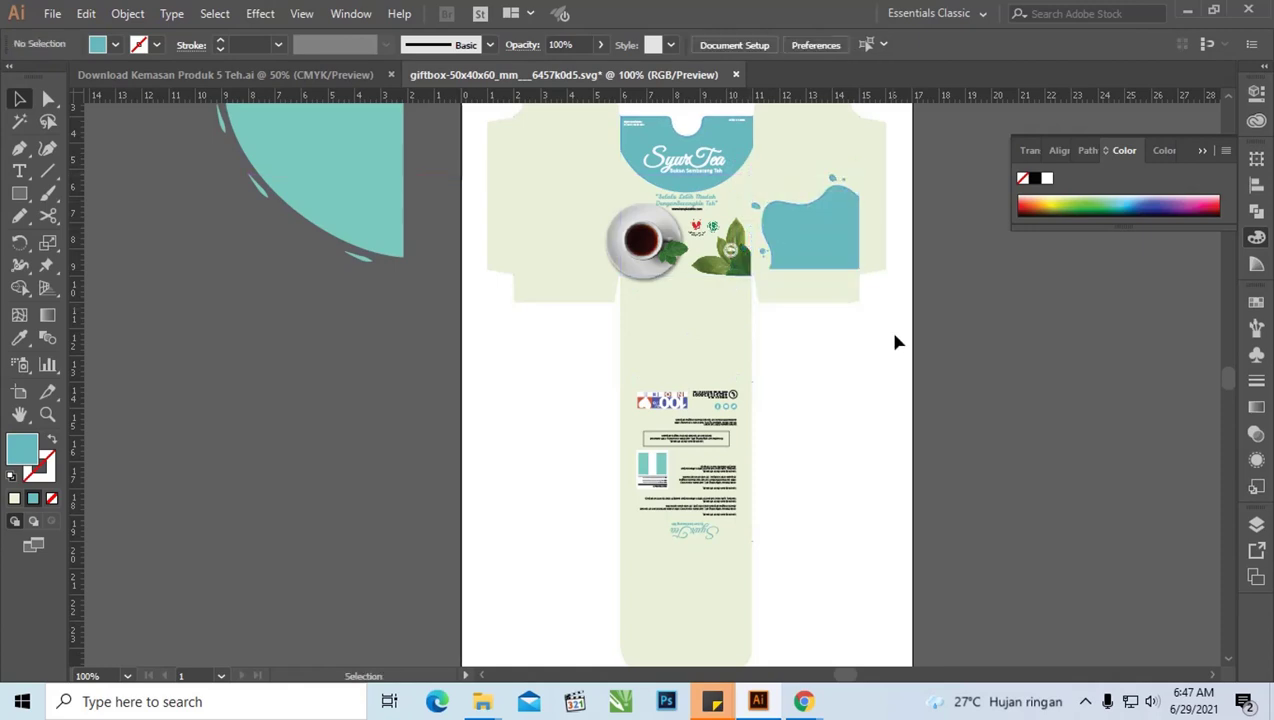
Shrink the teal half-circle shape and move it onto the box's left panel
scroll(895, 342, "left", 5)
scroll(739, 315, "up", 3)
left_click(540, 305)
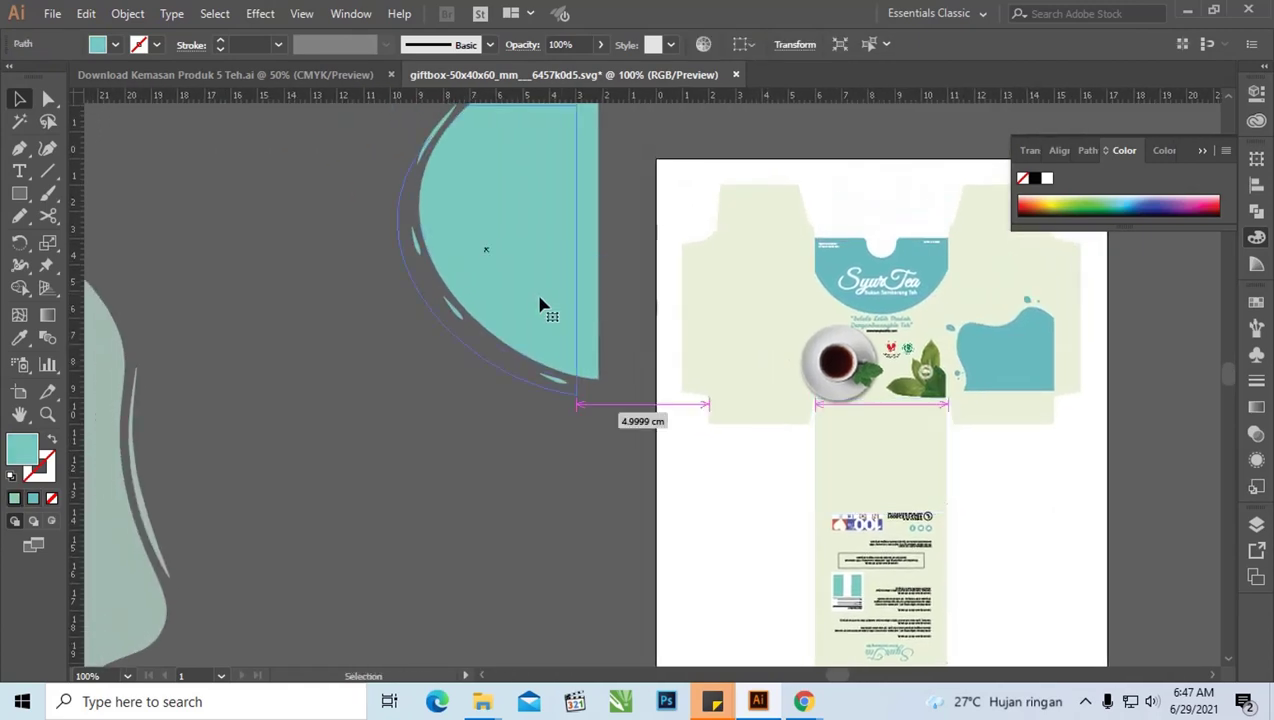
key("a")
key("ctrl+minus")
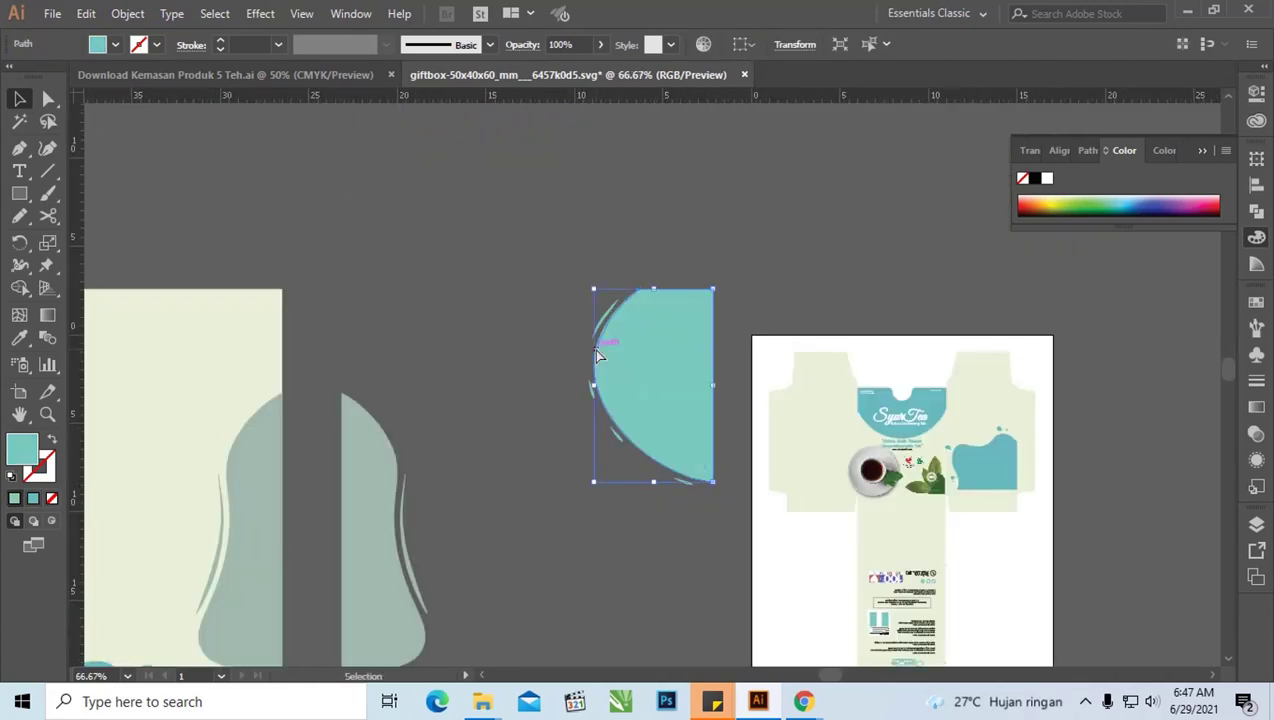
scroll(548, 302, "down", 1)
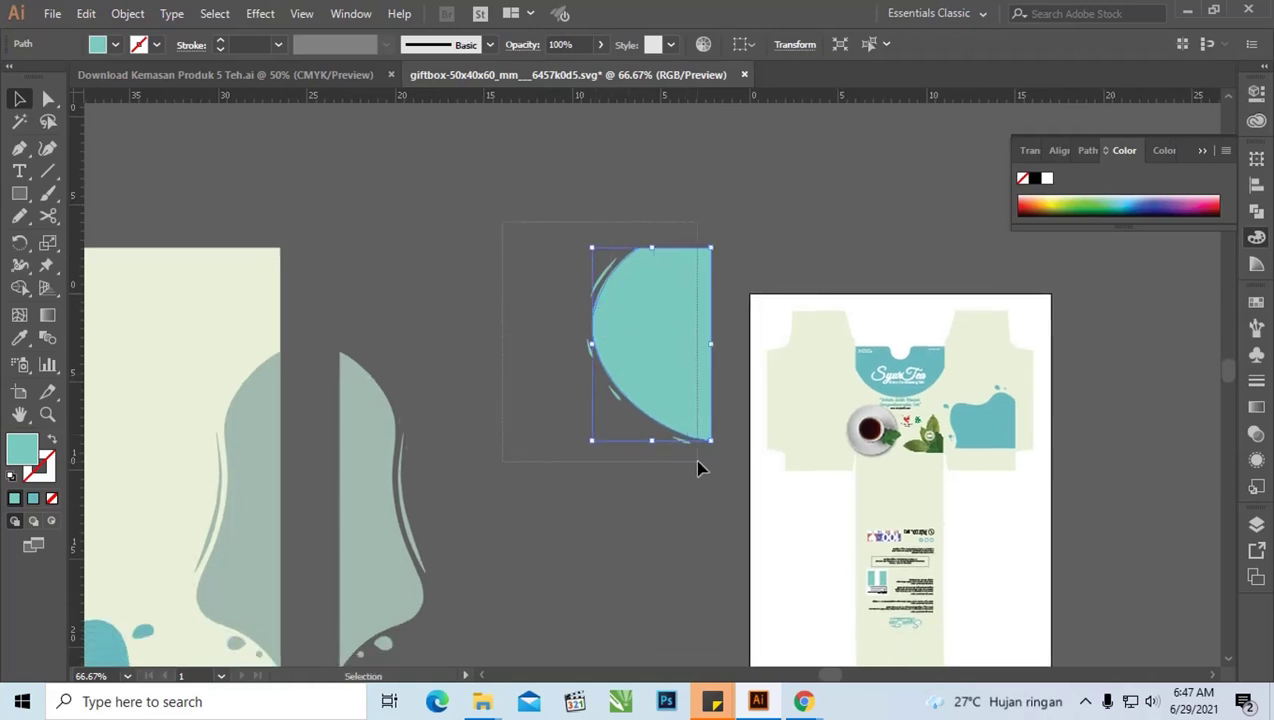
mouse_move(697, 468)
left_mouse_down()
mouse_move(712, 300)
mouse_move(670, 350)
left_mouse_up()
left_click_drag(650, 394, 813, 390)
Apply a Reflect transform to the teal half-circle with preview
right_click(815, 388)
mouse_move(872, 565)
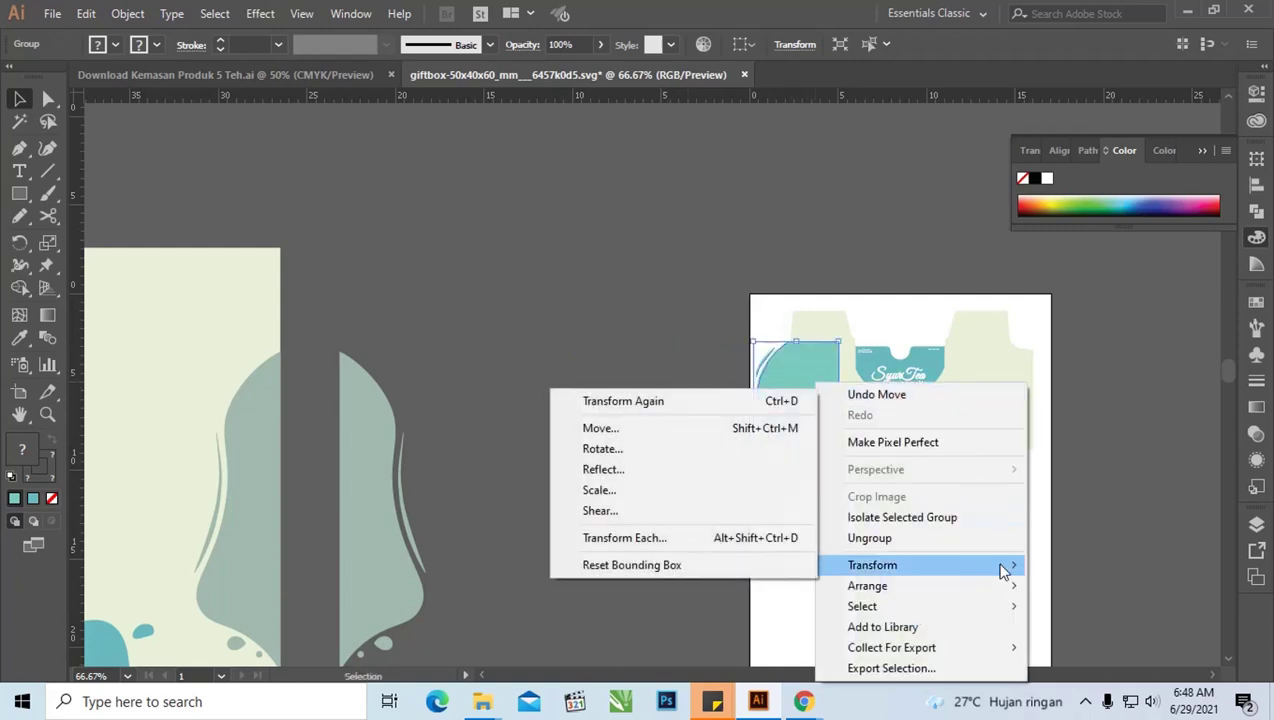
left_click(661, 469)
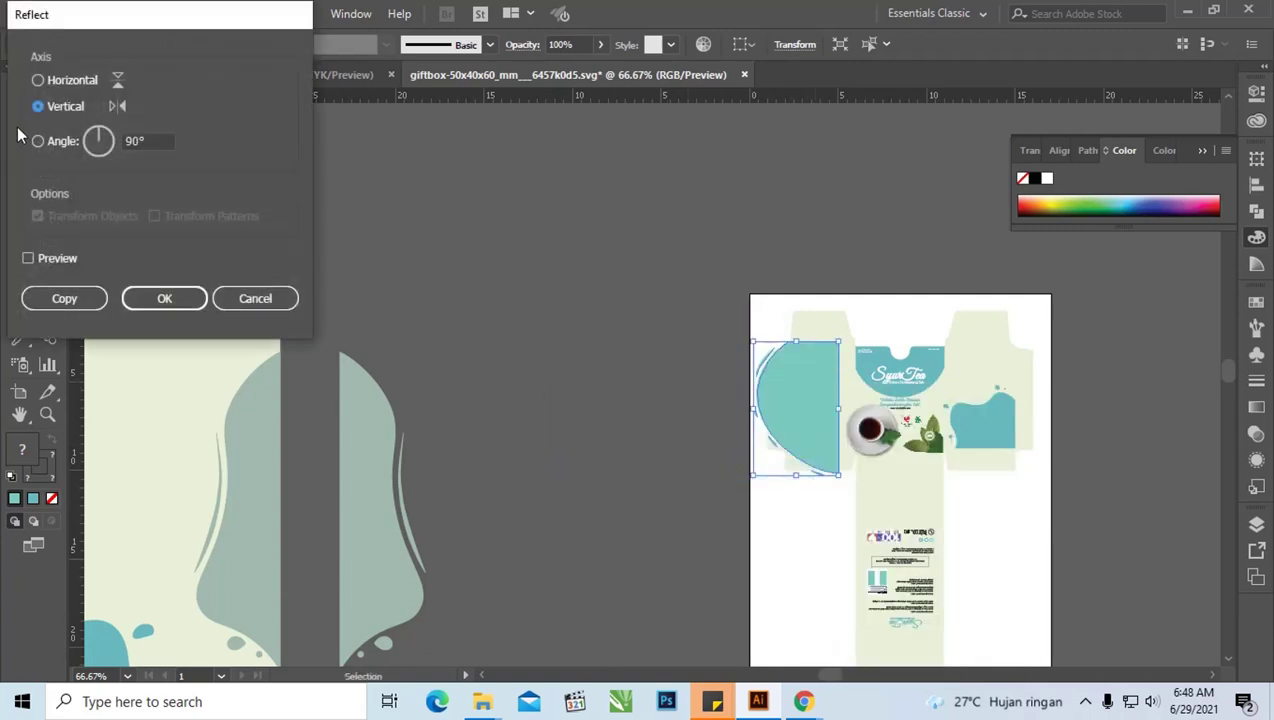
left_click(57, 257)
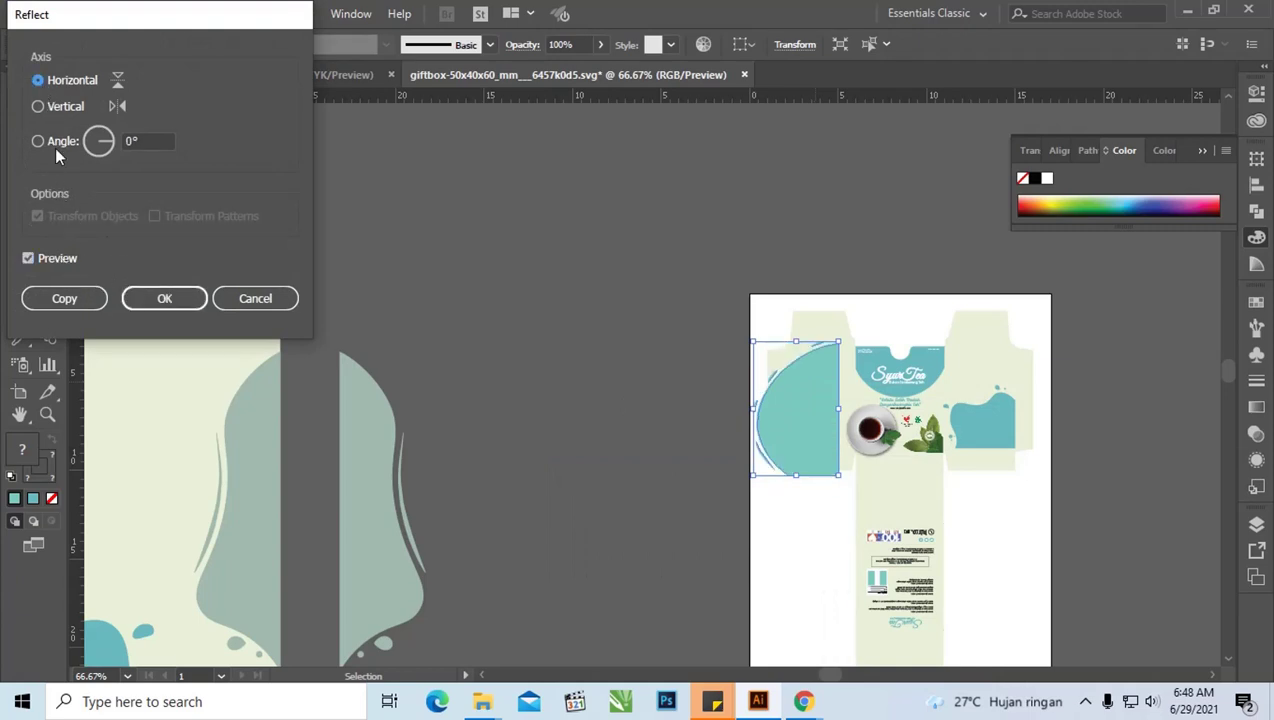
left_click(190, 298)
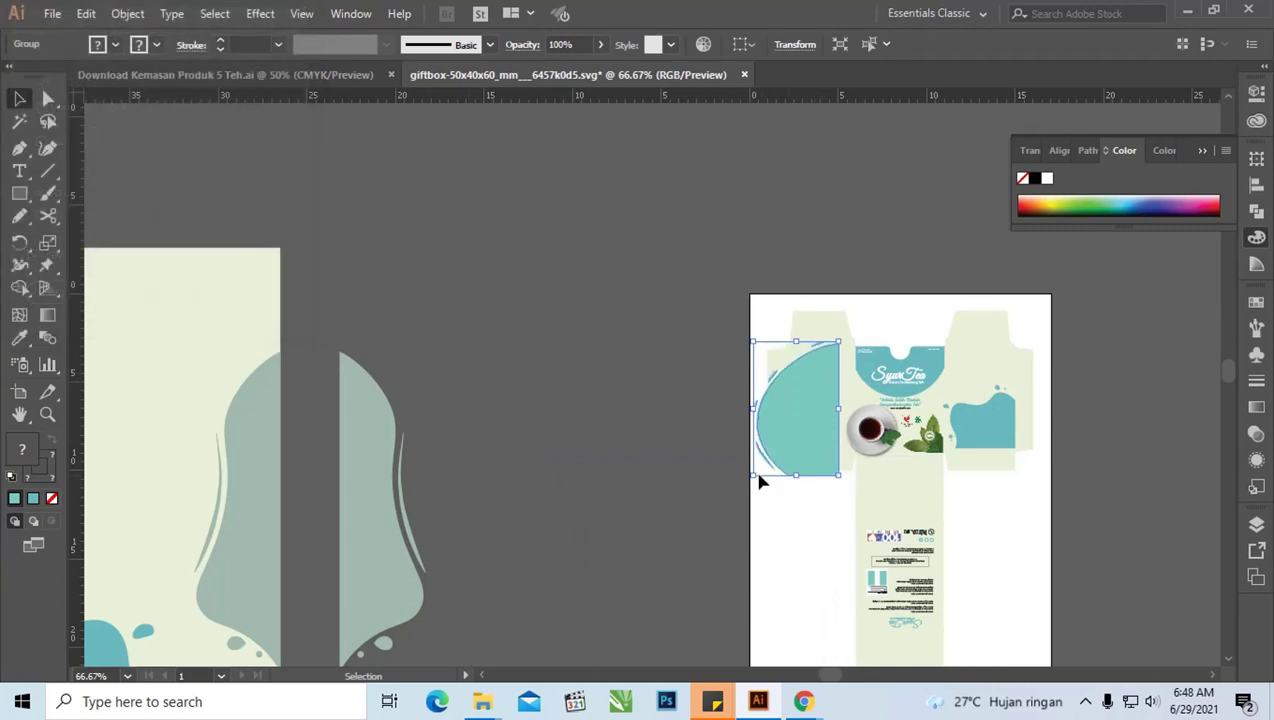
left_click_drag(760, 482, 785, 430)
left_click_drag(720, 302, 960, 432)
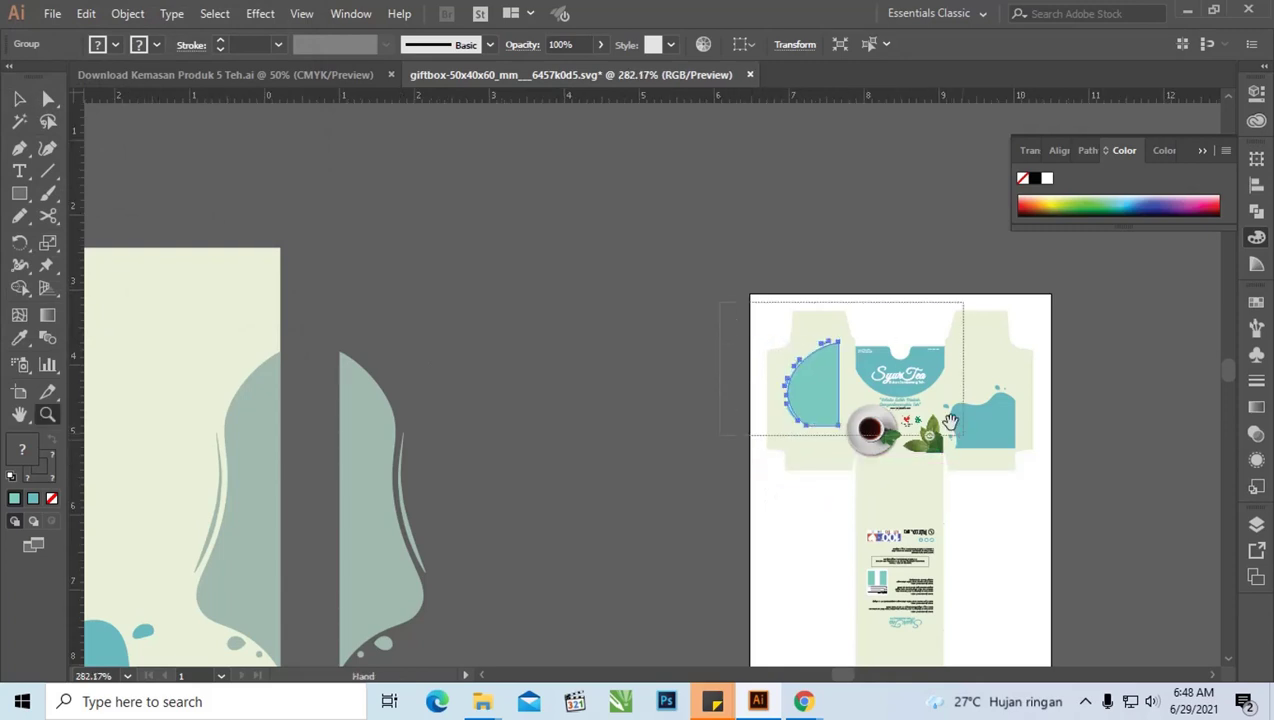
key("v")
Flip the half-circle across the vertical axis and nudge it left to the panel edge
mouse_move(631, 463)
left_mouse_down()
mouse_move(674, 316)
mouse_move(685, 441)
left_mouse_up()
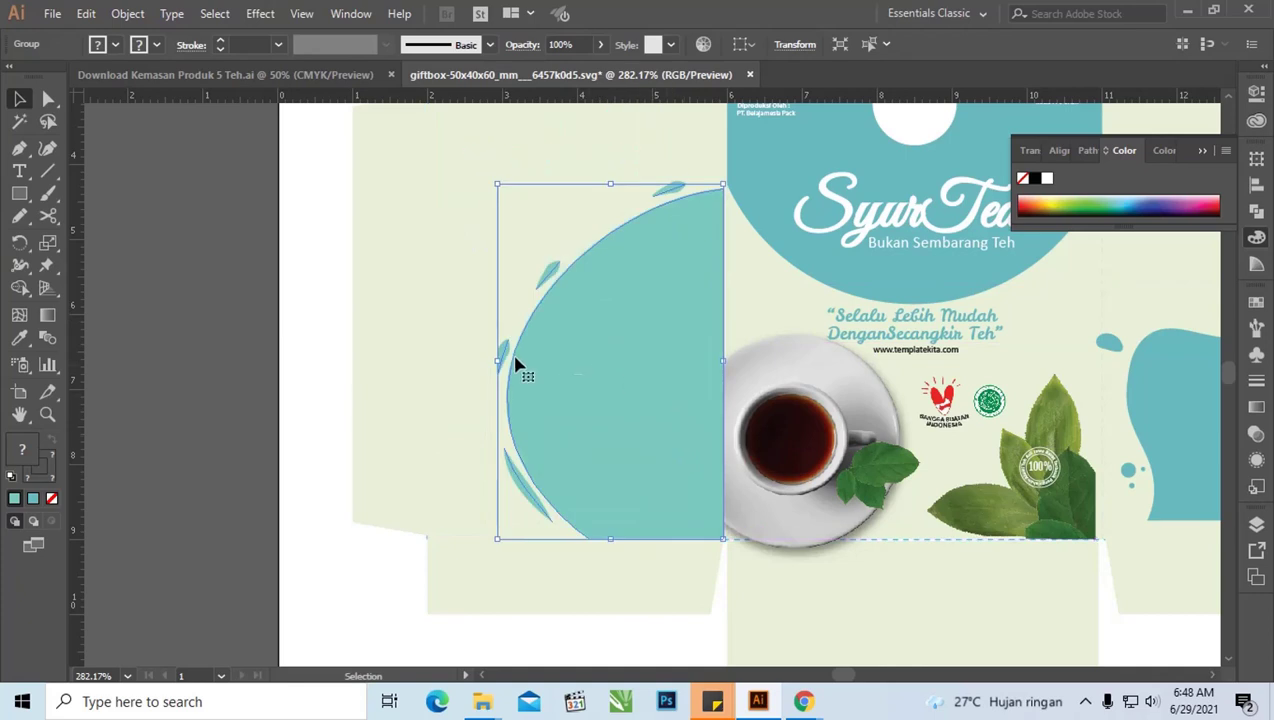
right_click(617, 370)
mouse_move(674, 553)
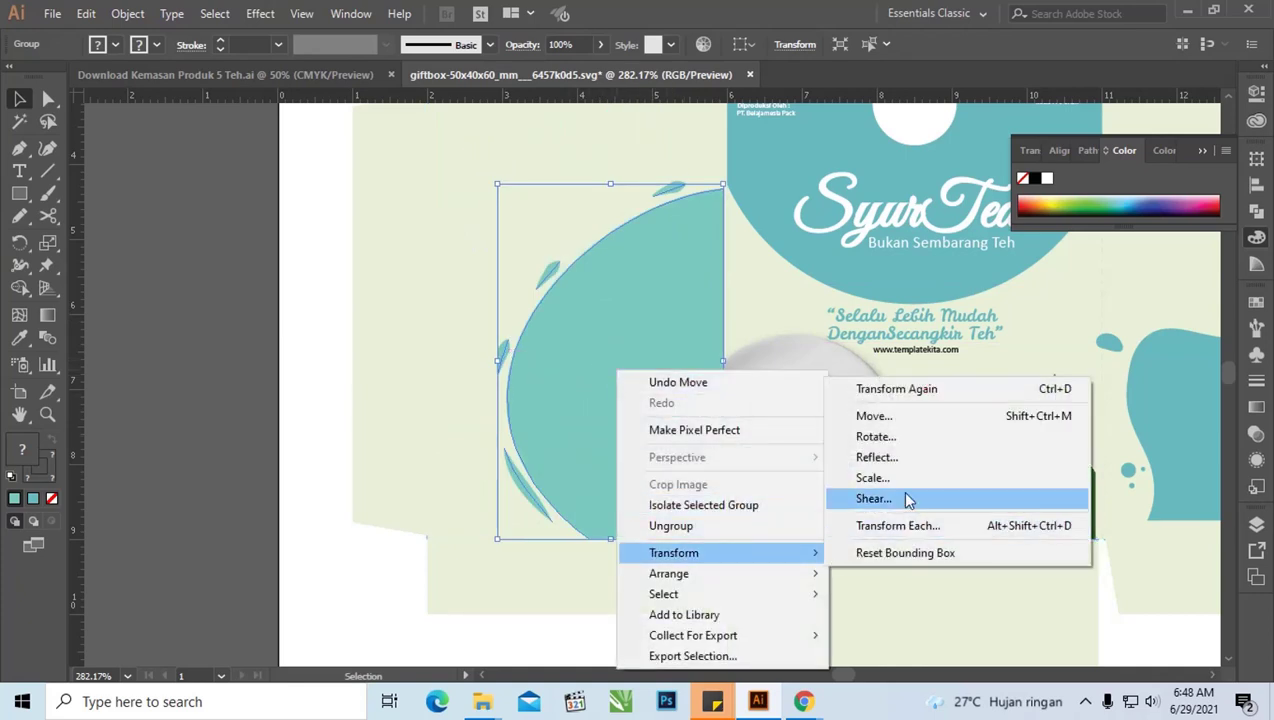
left_click(898, 458)
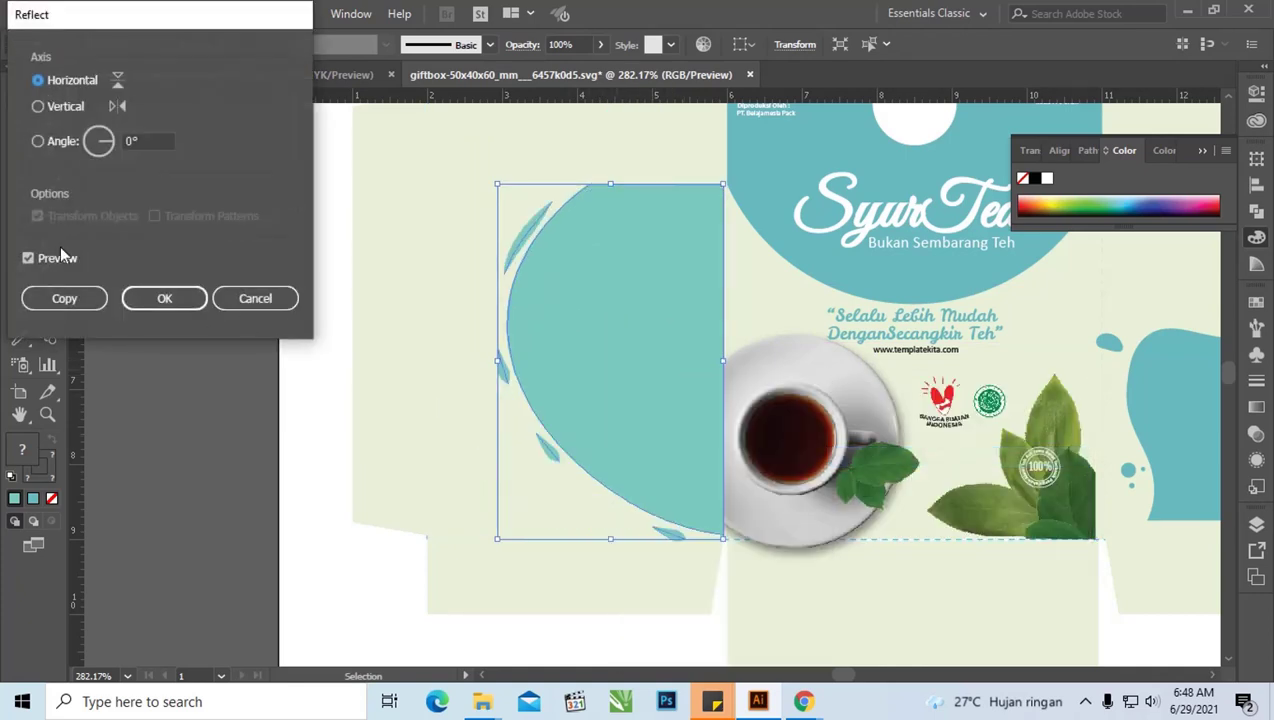
left_click(38, 107)
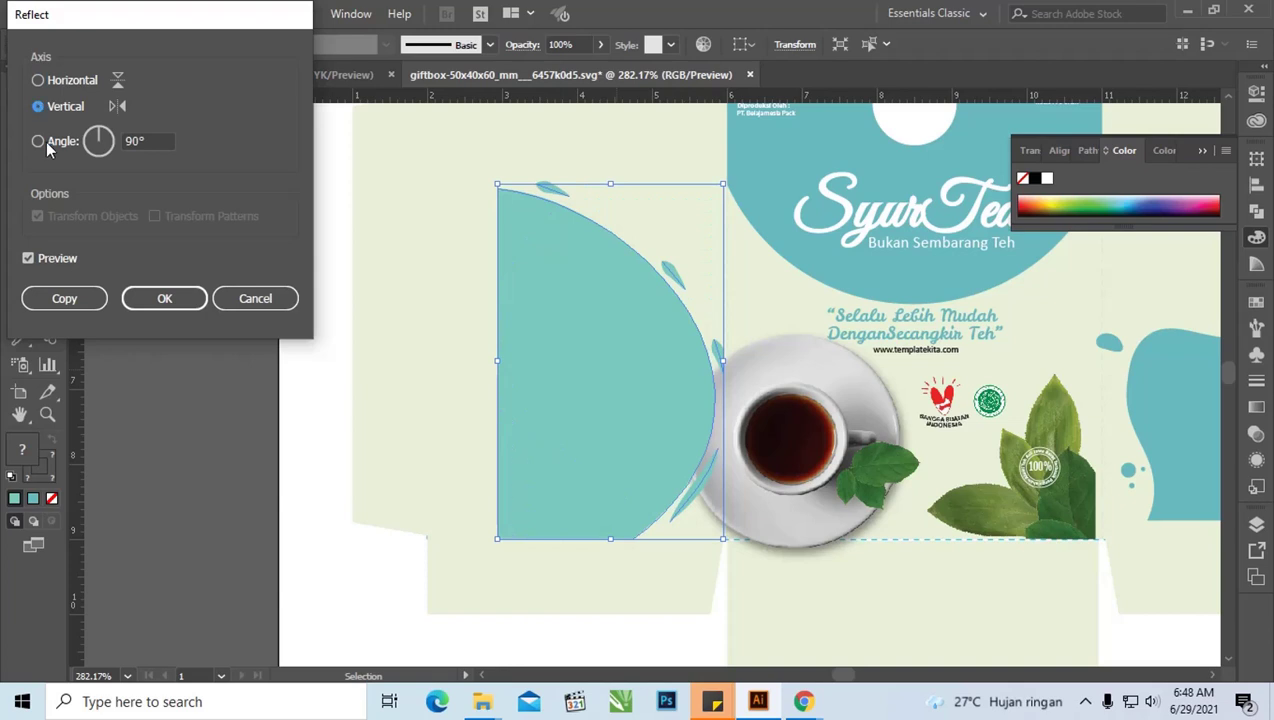
left_click(165, 299)
mouse_move(566, 424)
left_mouse_down()
mouse_move(497, 423)
mouse_move(481, 405)
left_mouse_up()
key("ctrl+shift+a")
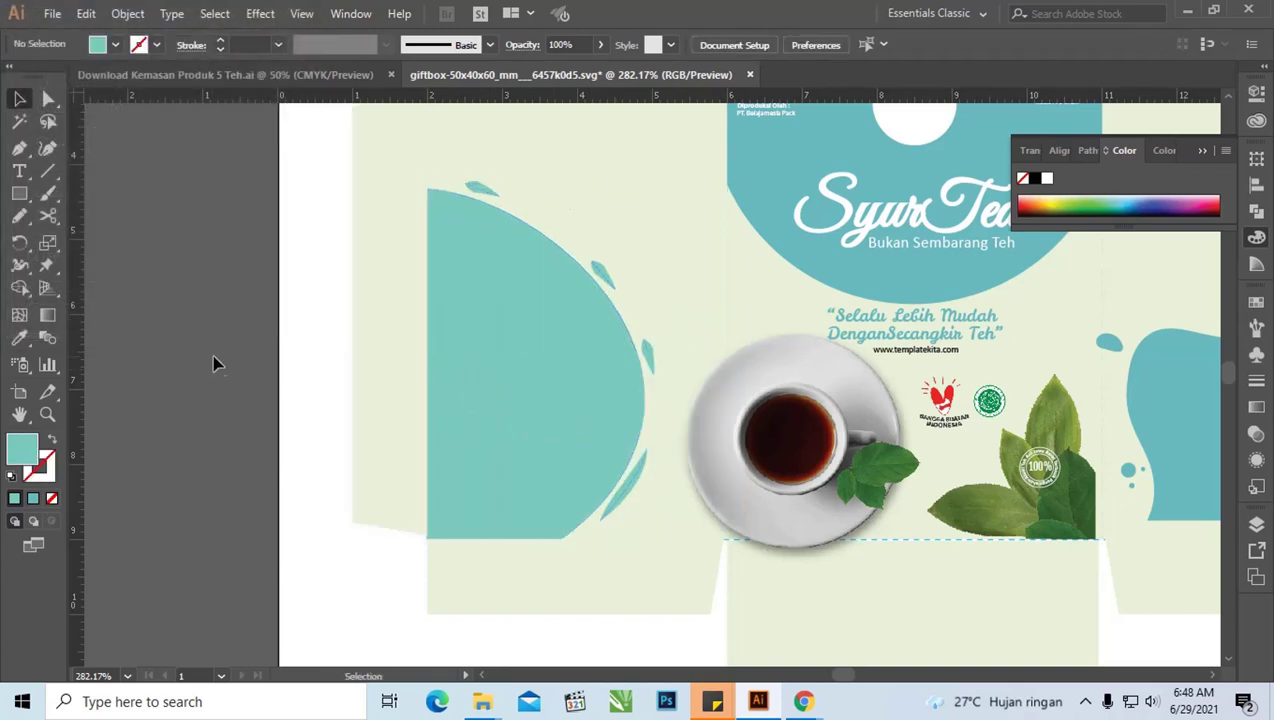
key("ctrl+minus")
key("ctrl+minus")
key("ctrl+minus")
key("ctrl+minus")
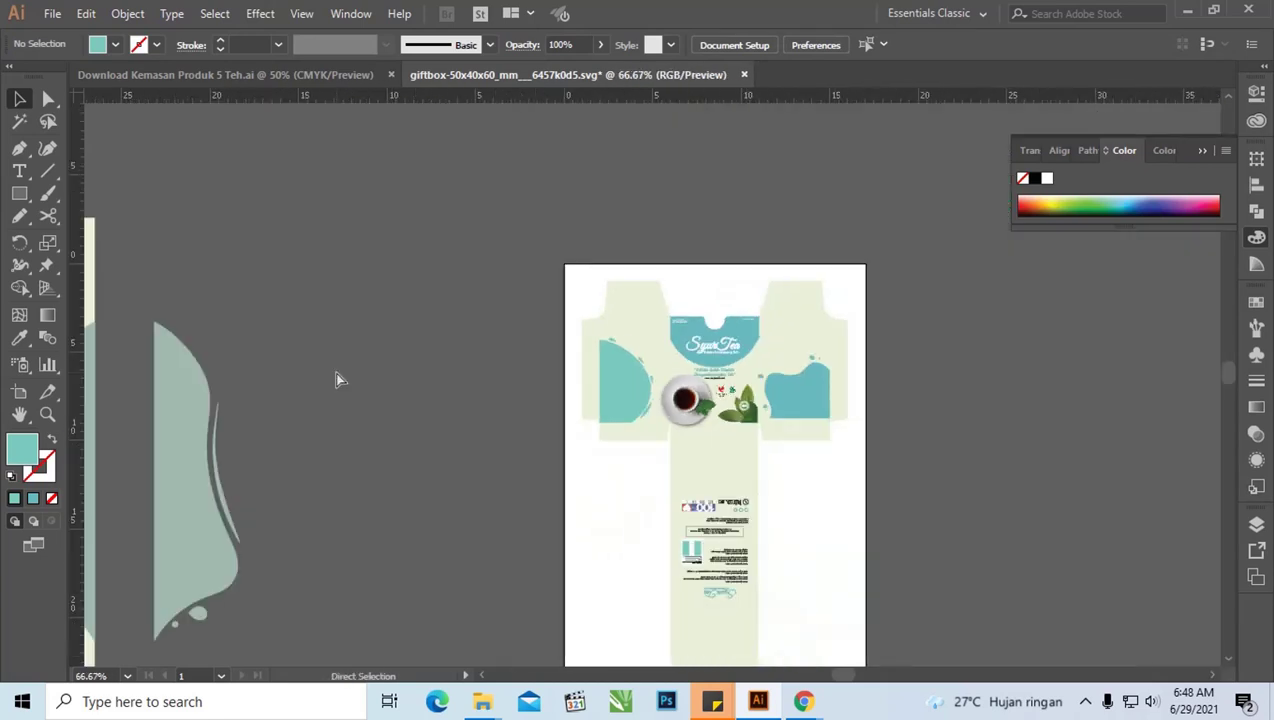
left_click_drag(627, 450, 578, 364)
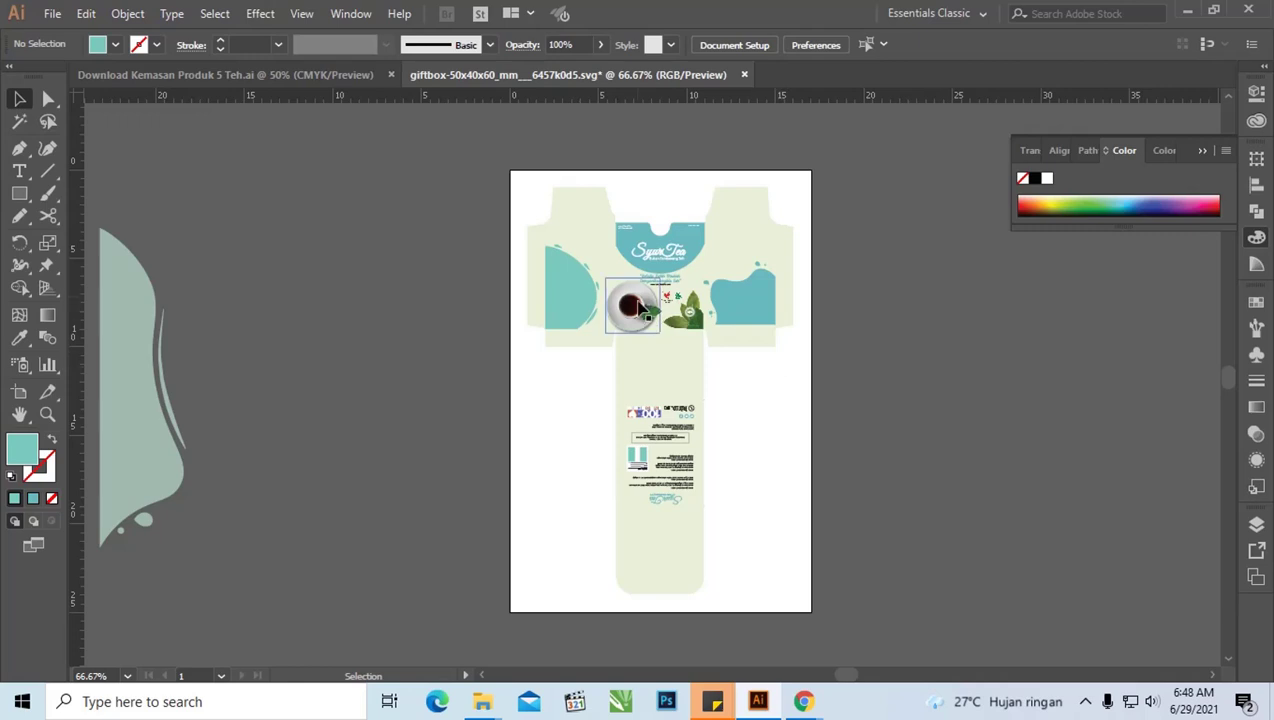
key("z")
left_click_drag(494, 167, 846, 555)
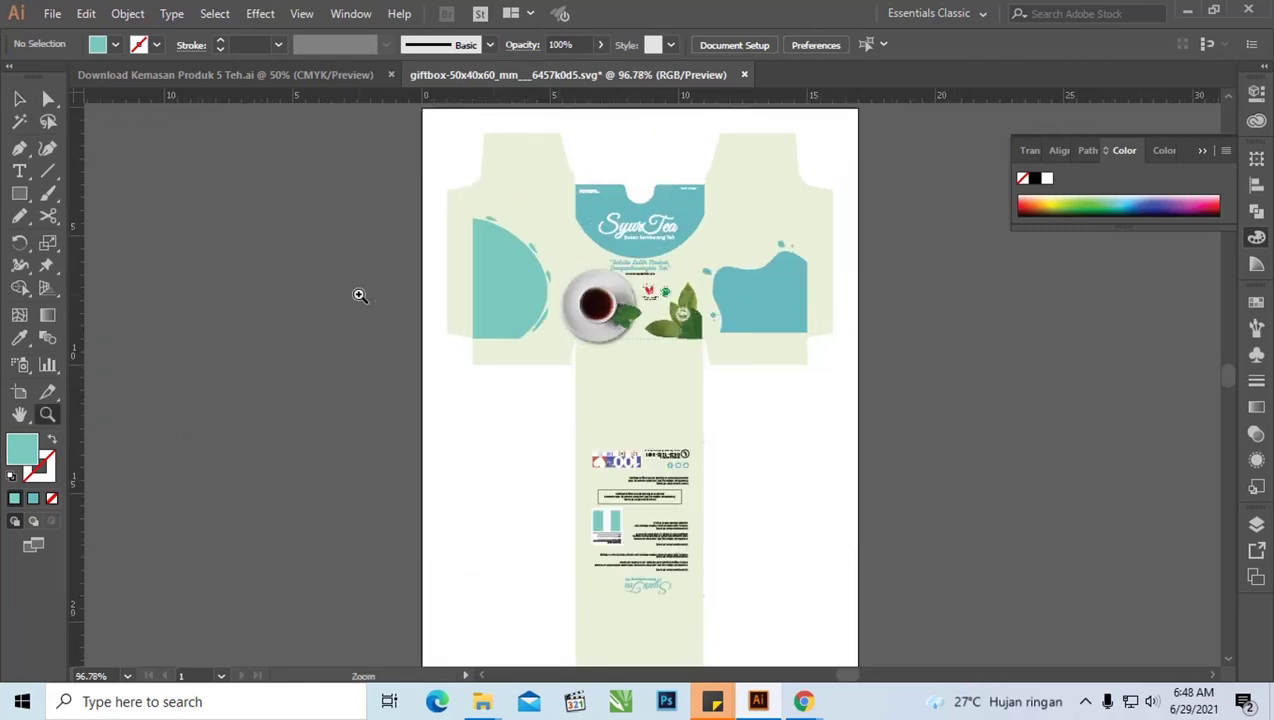
left_click(19, 98)
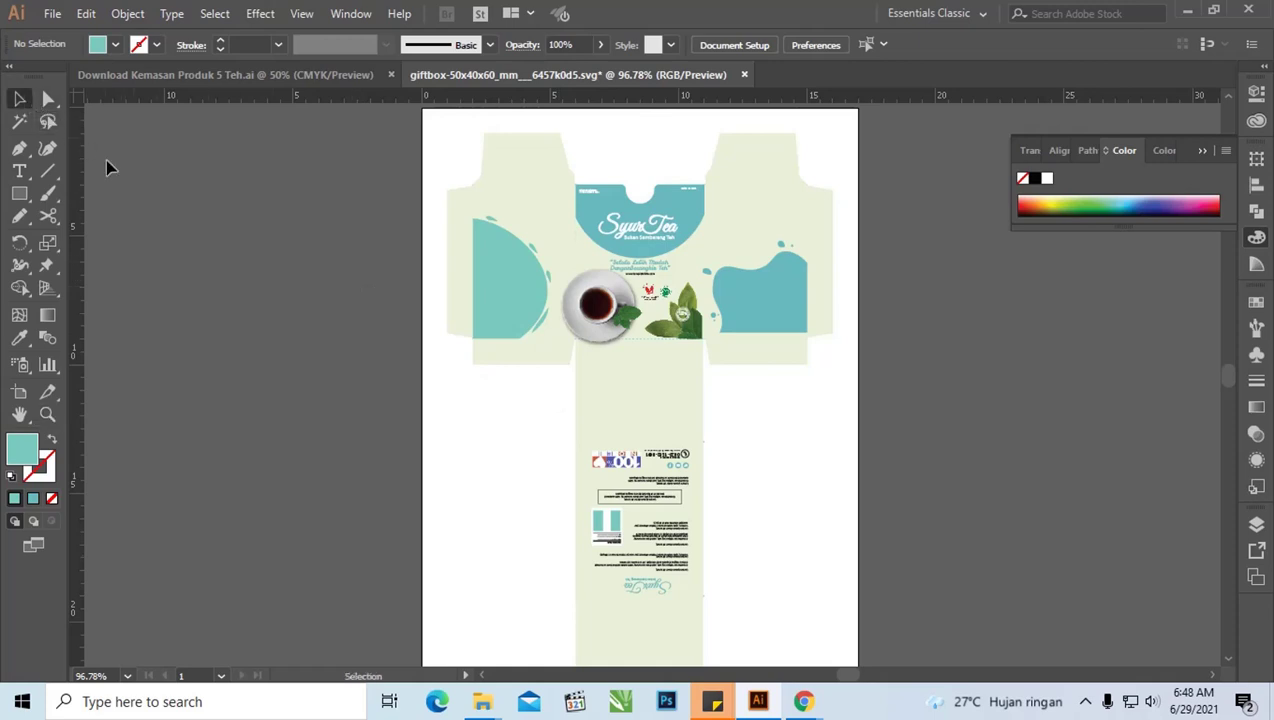